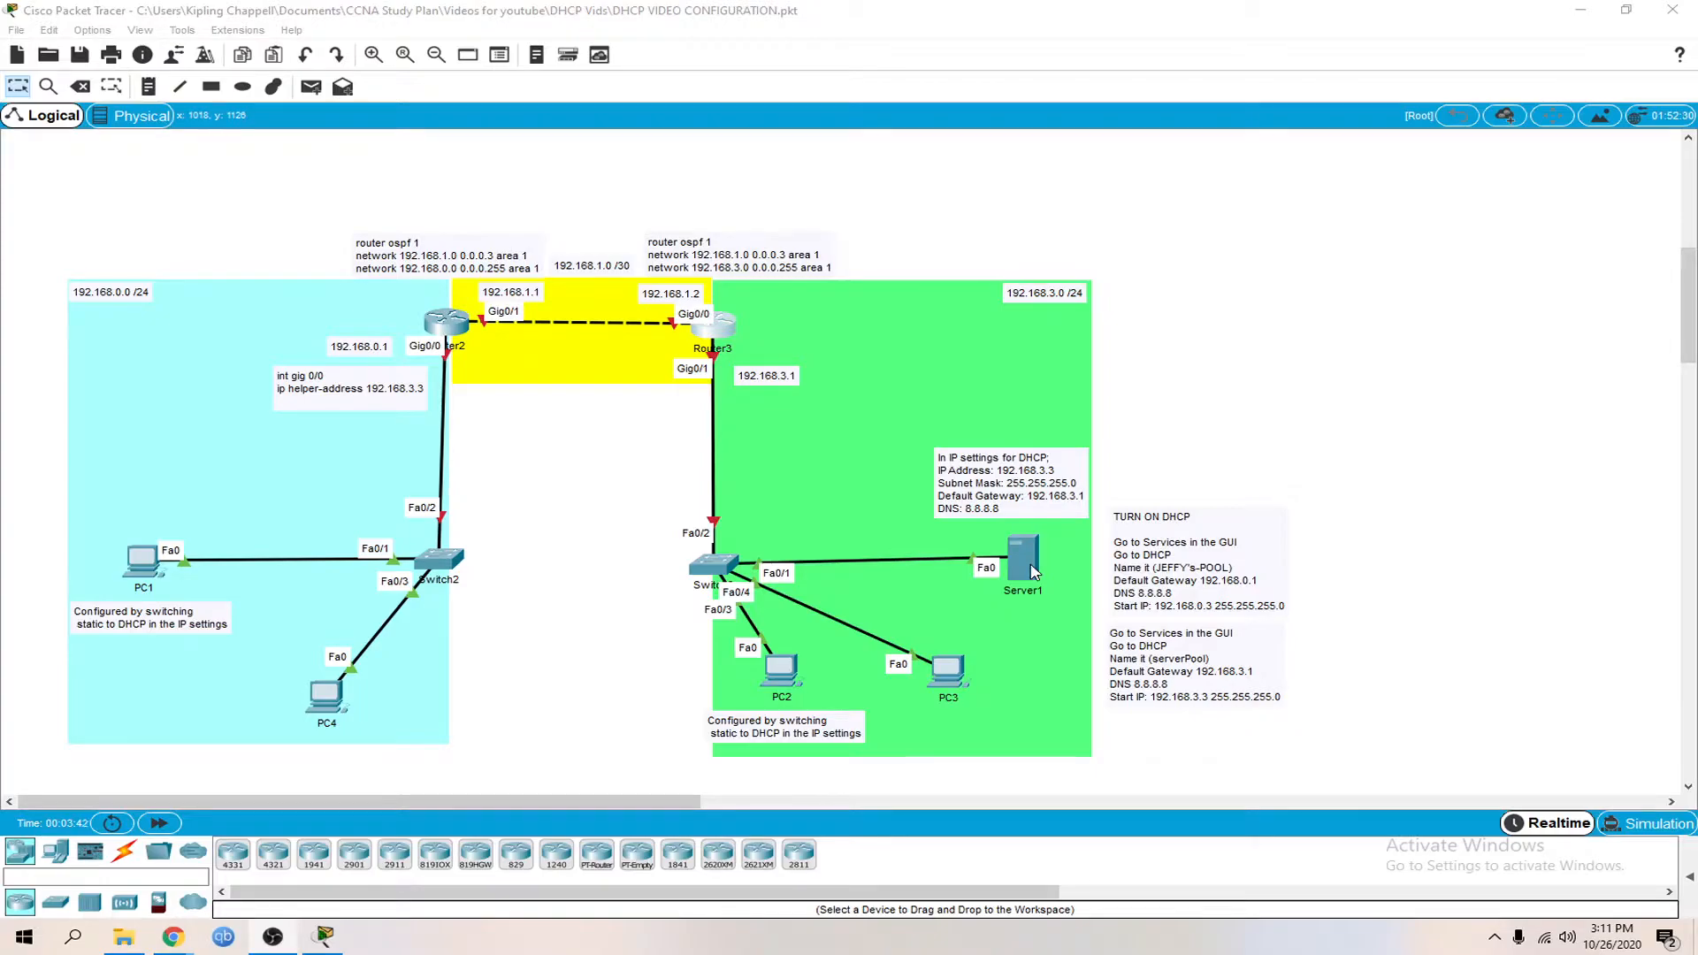
Open Router2's command line, decline the initial configuration dialog and enter privileged EXEC mode
click(445, 328)
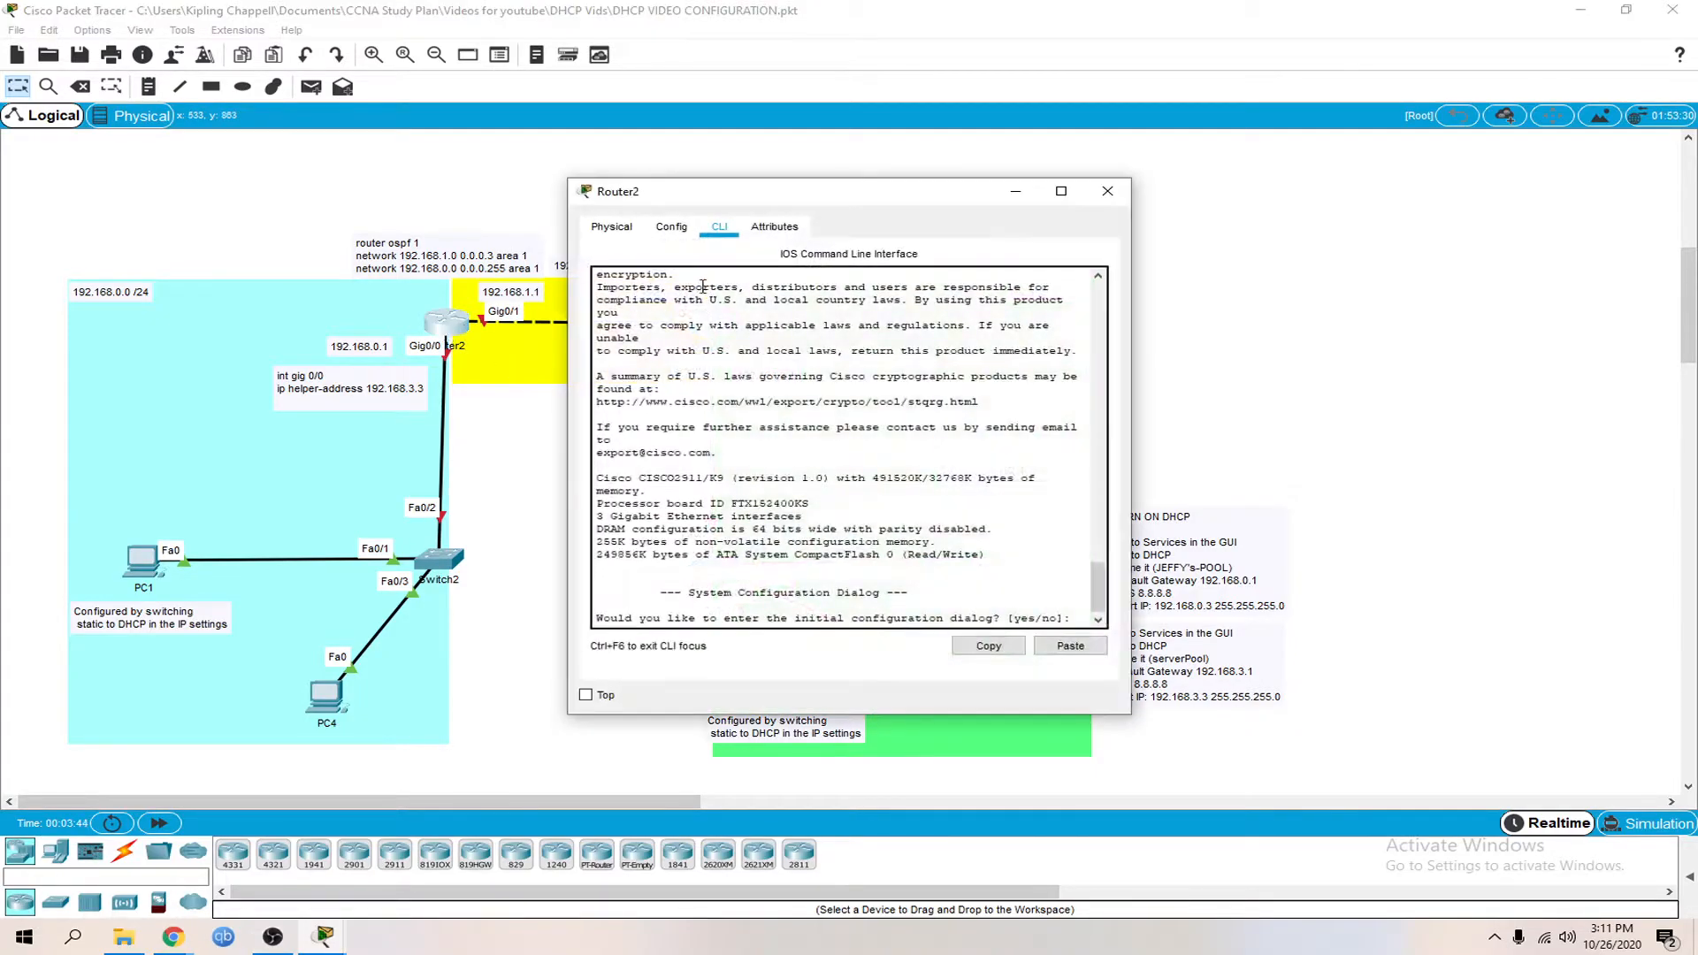
drag(695, 207, 1145, 142)
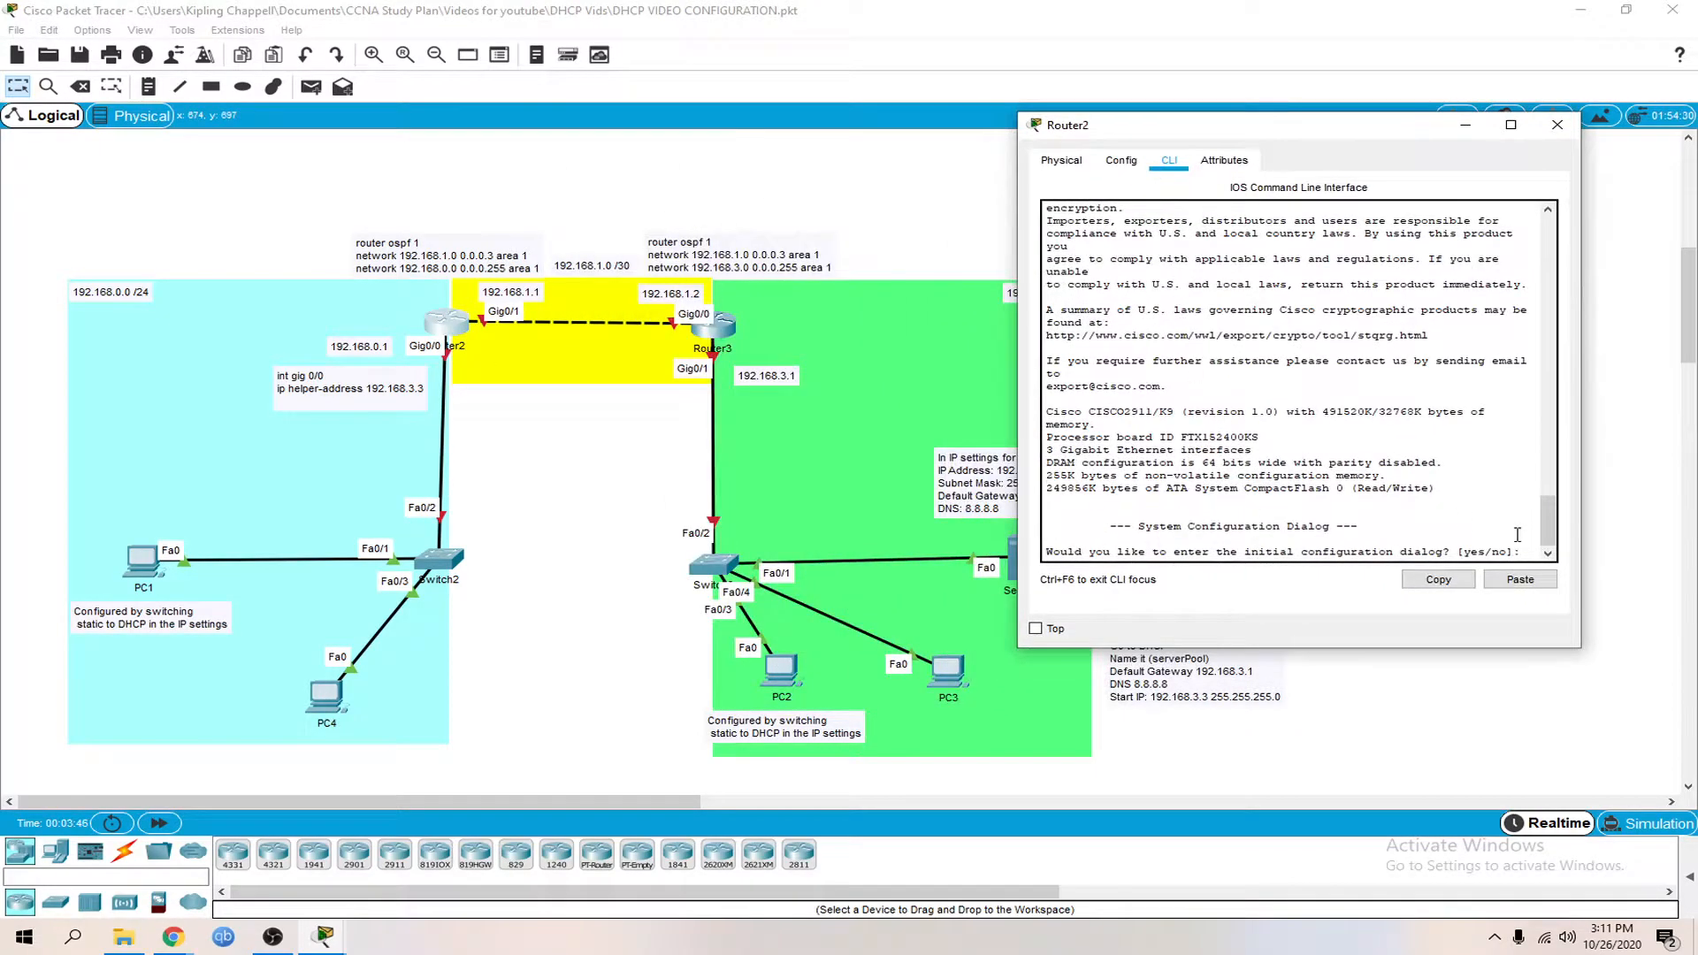
text(no)
key(Return)
key(Return)
key(Return)
key(Return)
text(en)
key(Return)
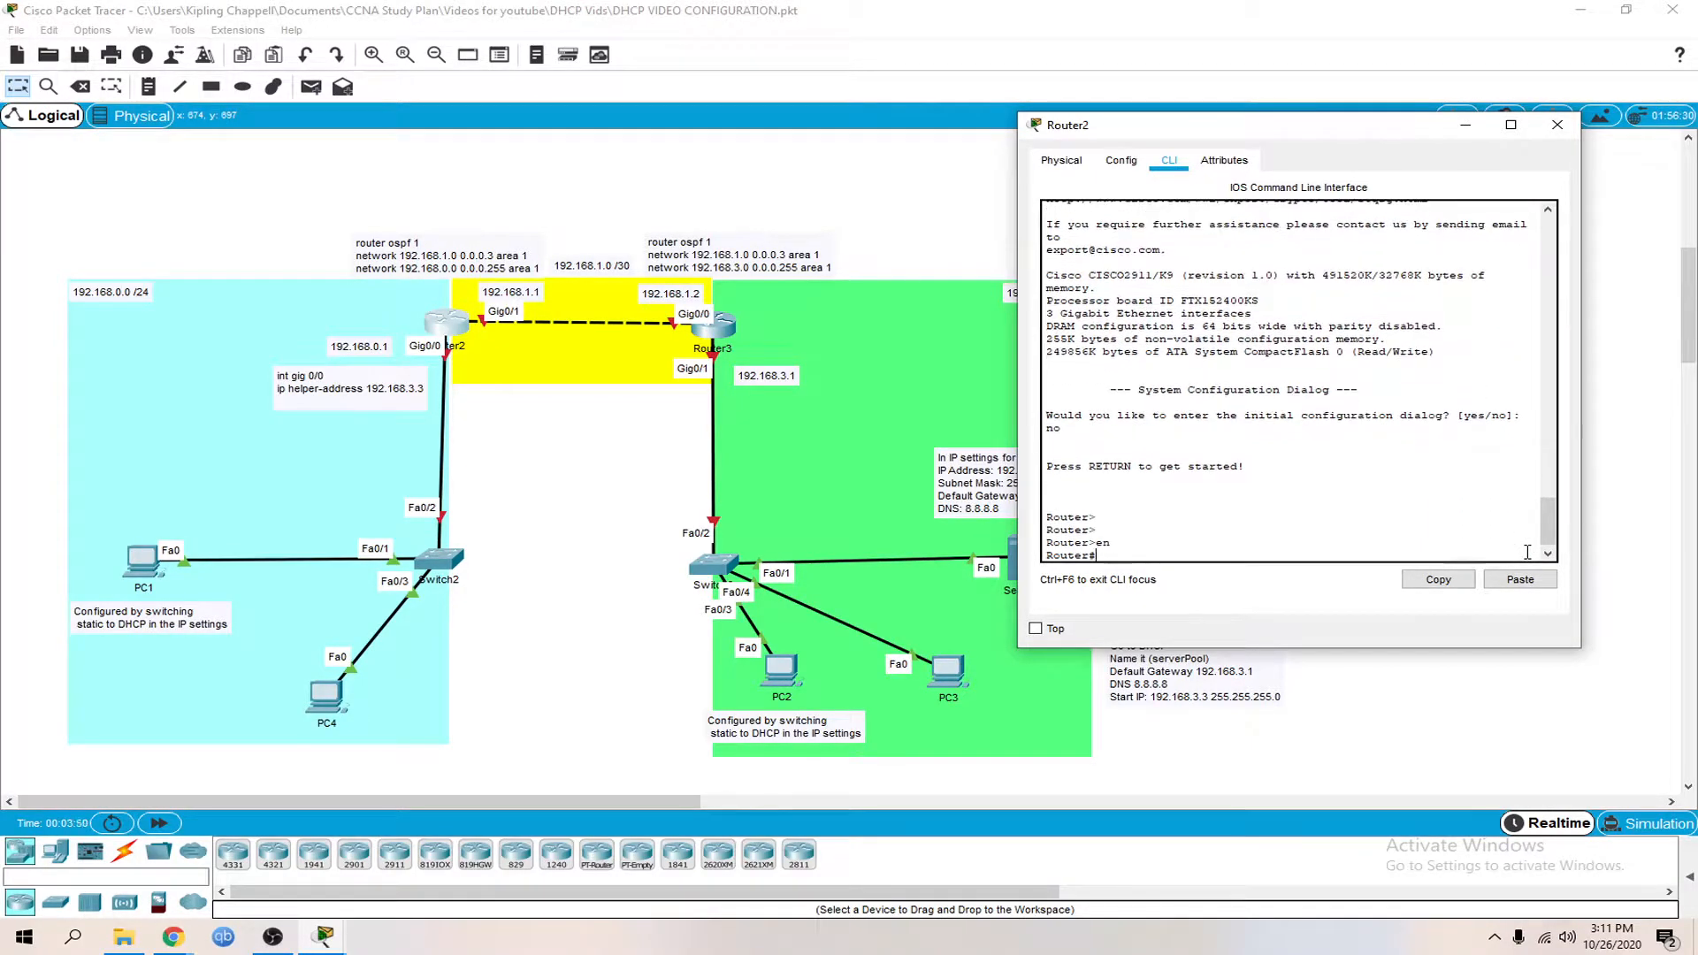
Enter global configuration mode on Router2 and disable domain lookup with no ip domain-look
text(conf t\)
key(Return)
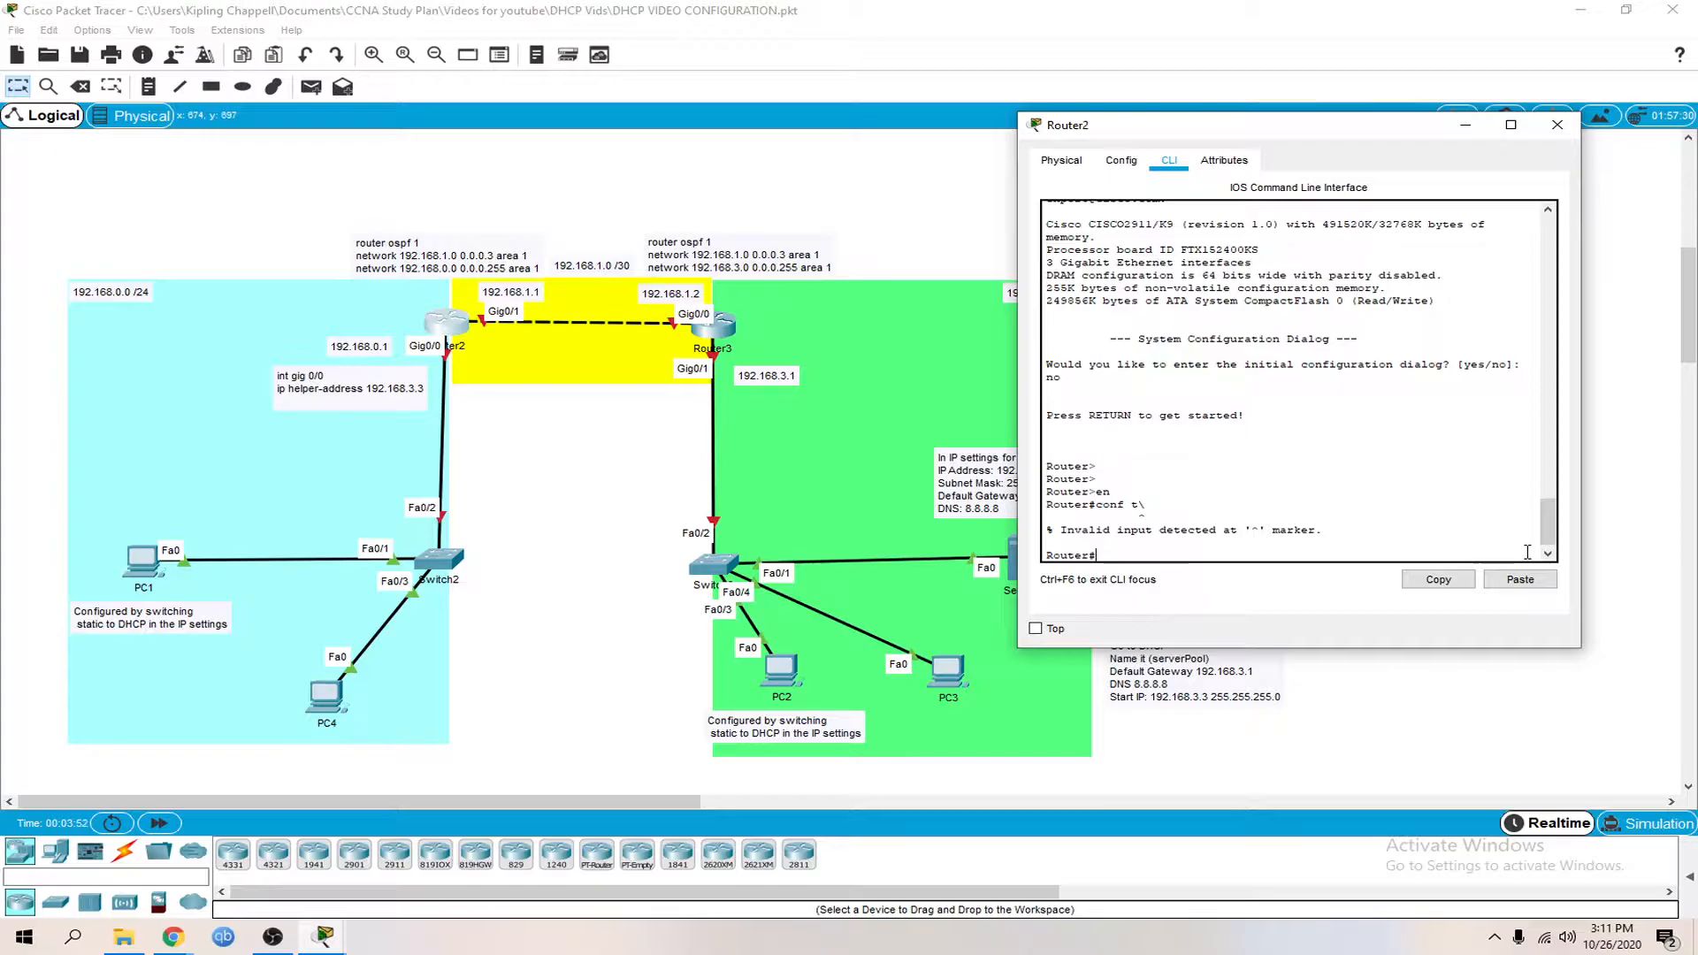
text(conf t)
key(Return)
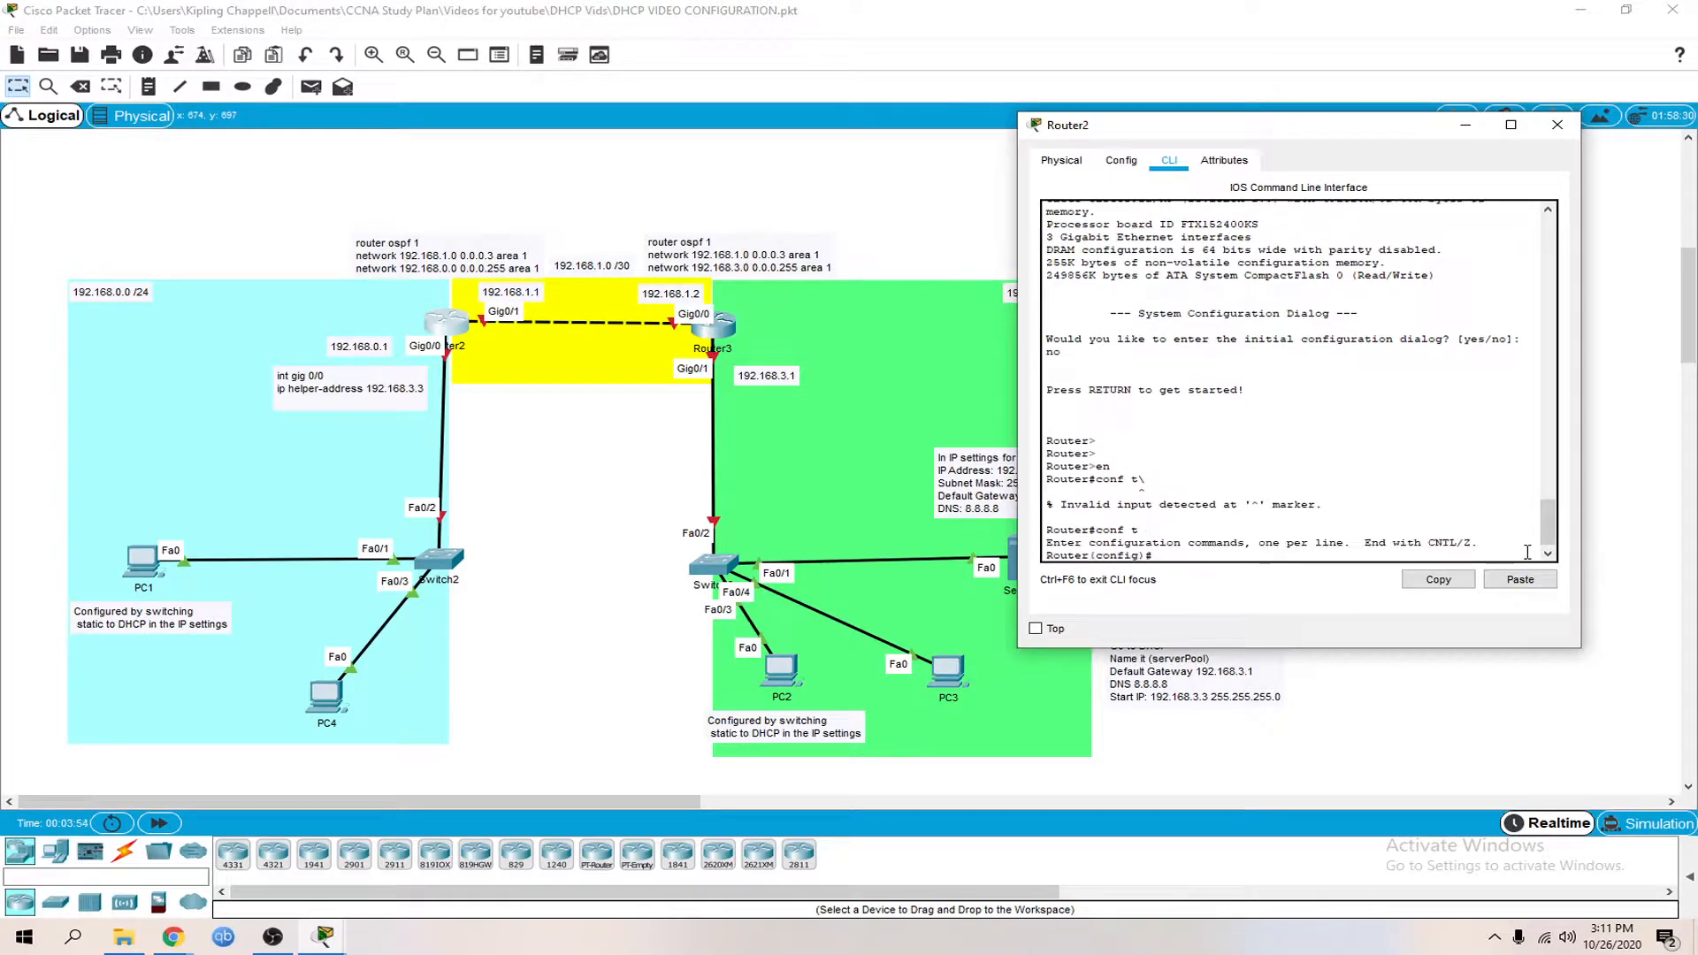
text(no ip domain-look)
key(Return)
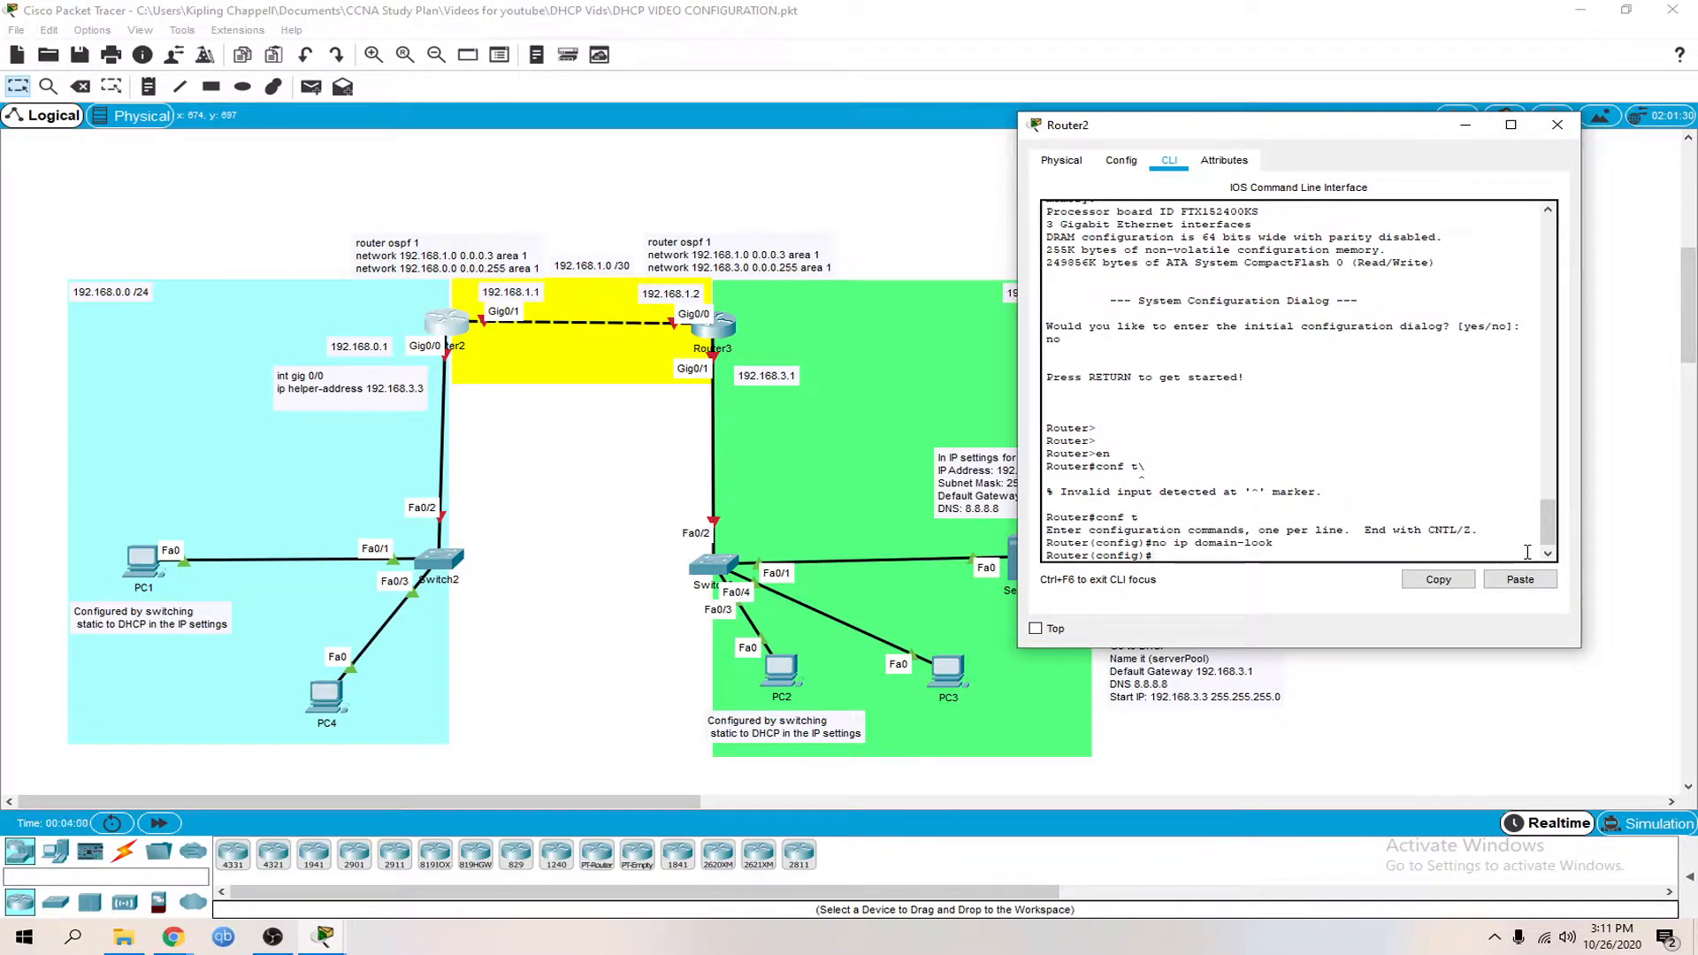
key(Return)
key(Return)
key(Return)
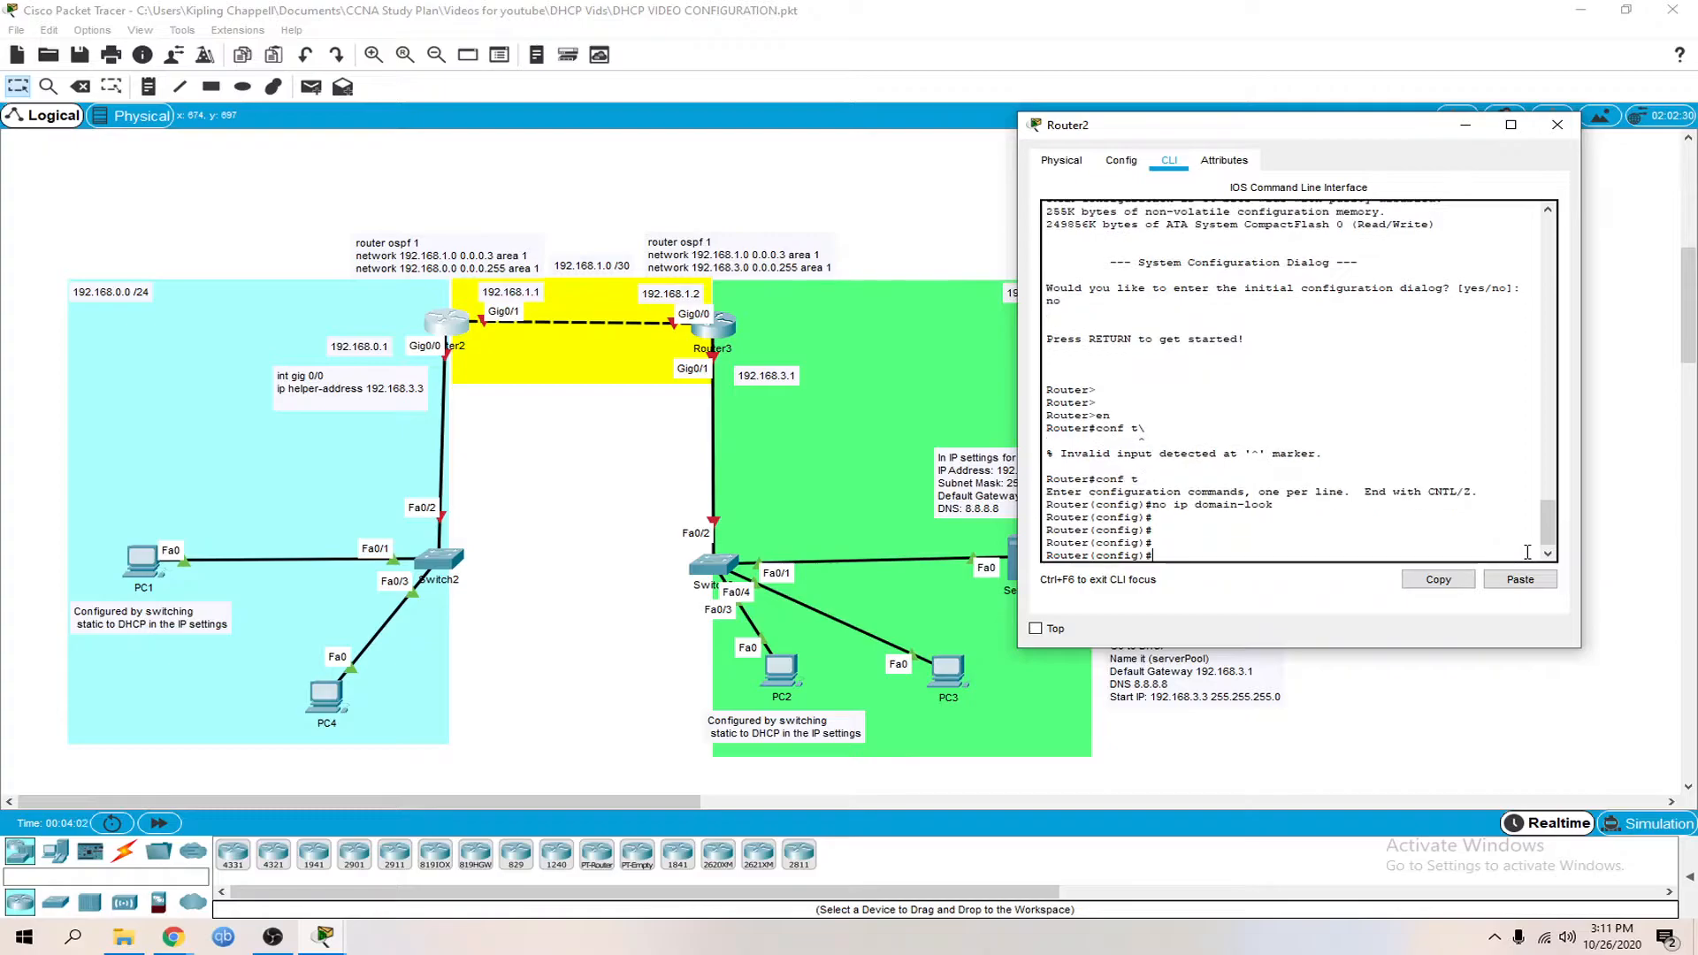
Assign 192.168.0.1 255.255.255.0 to Router2's interface gig 0/0 and enable the interface
text(int gig 0/0)
key(Return)
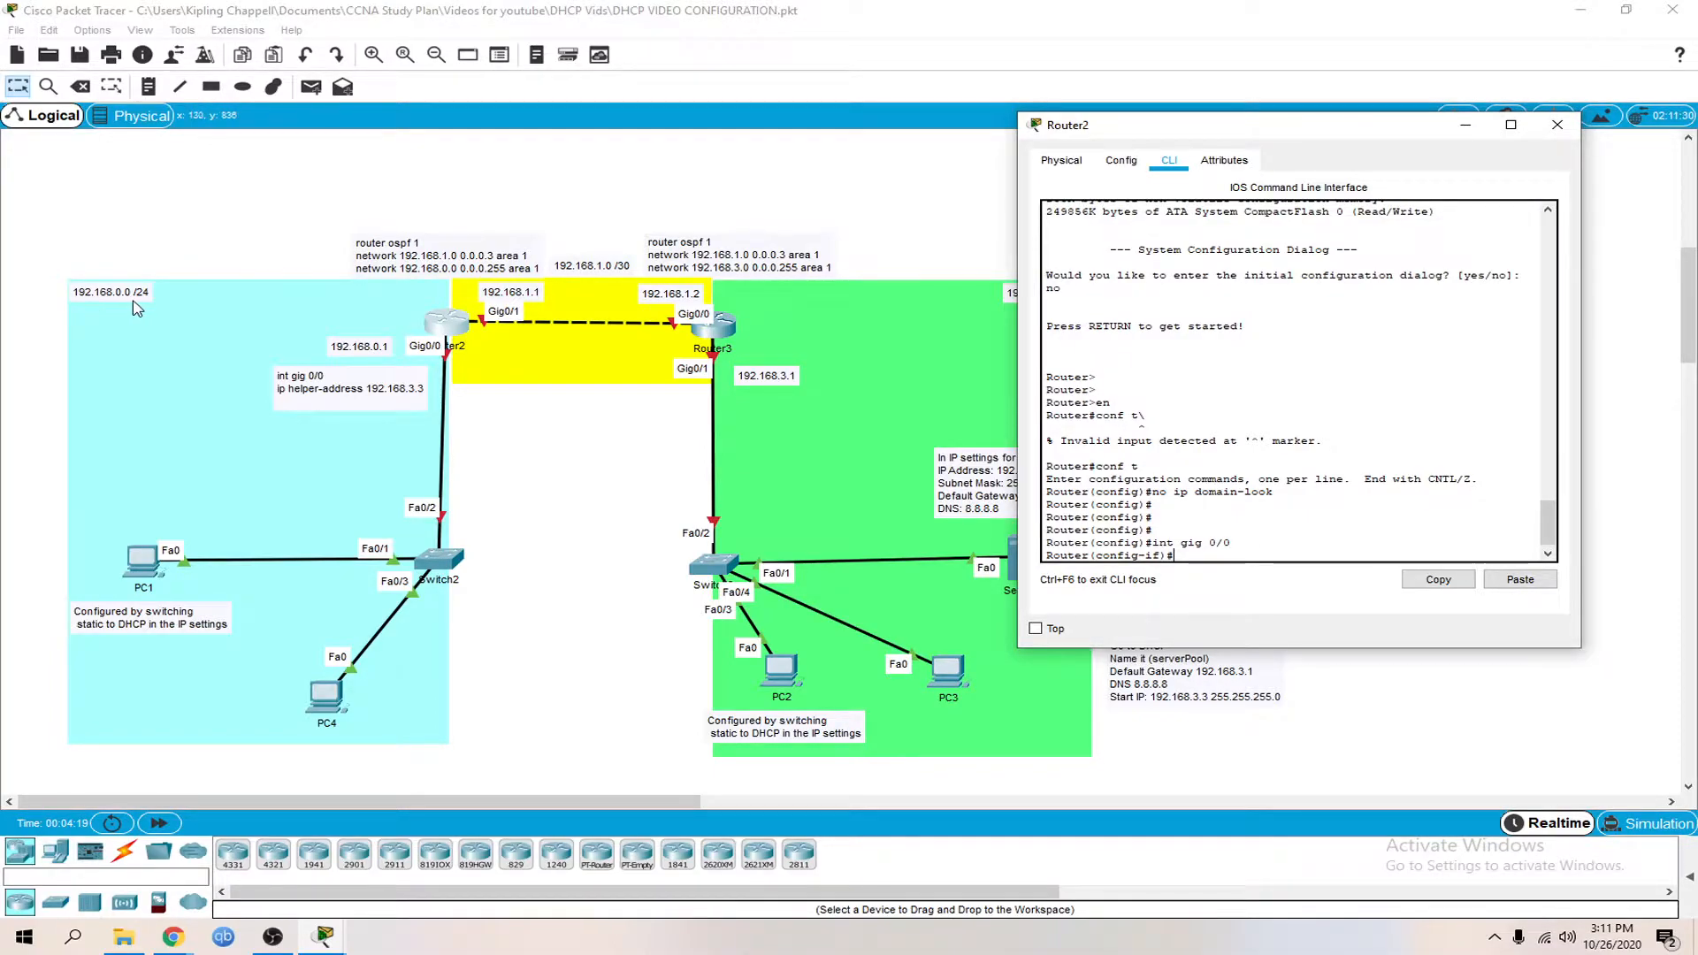
text(ip add 192.168.0.1 255.255.255.0)
key(Return)
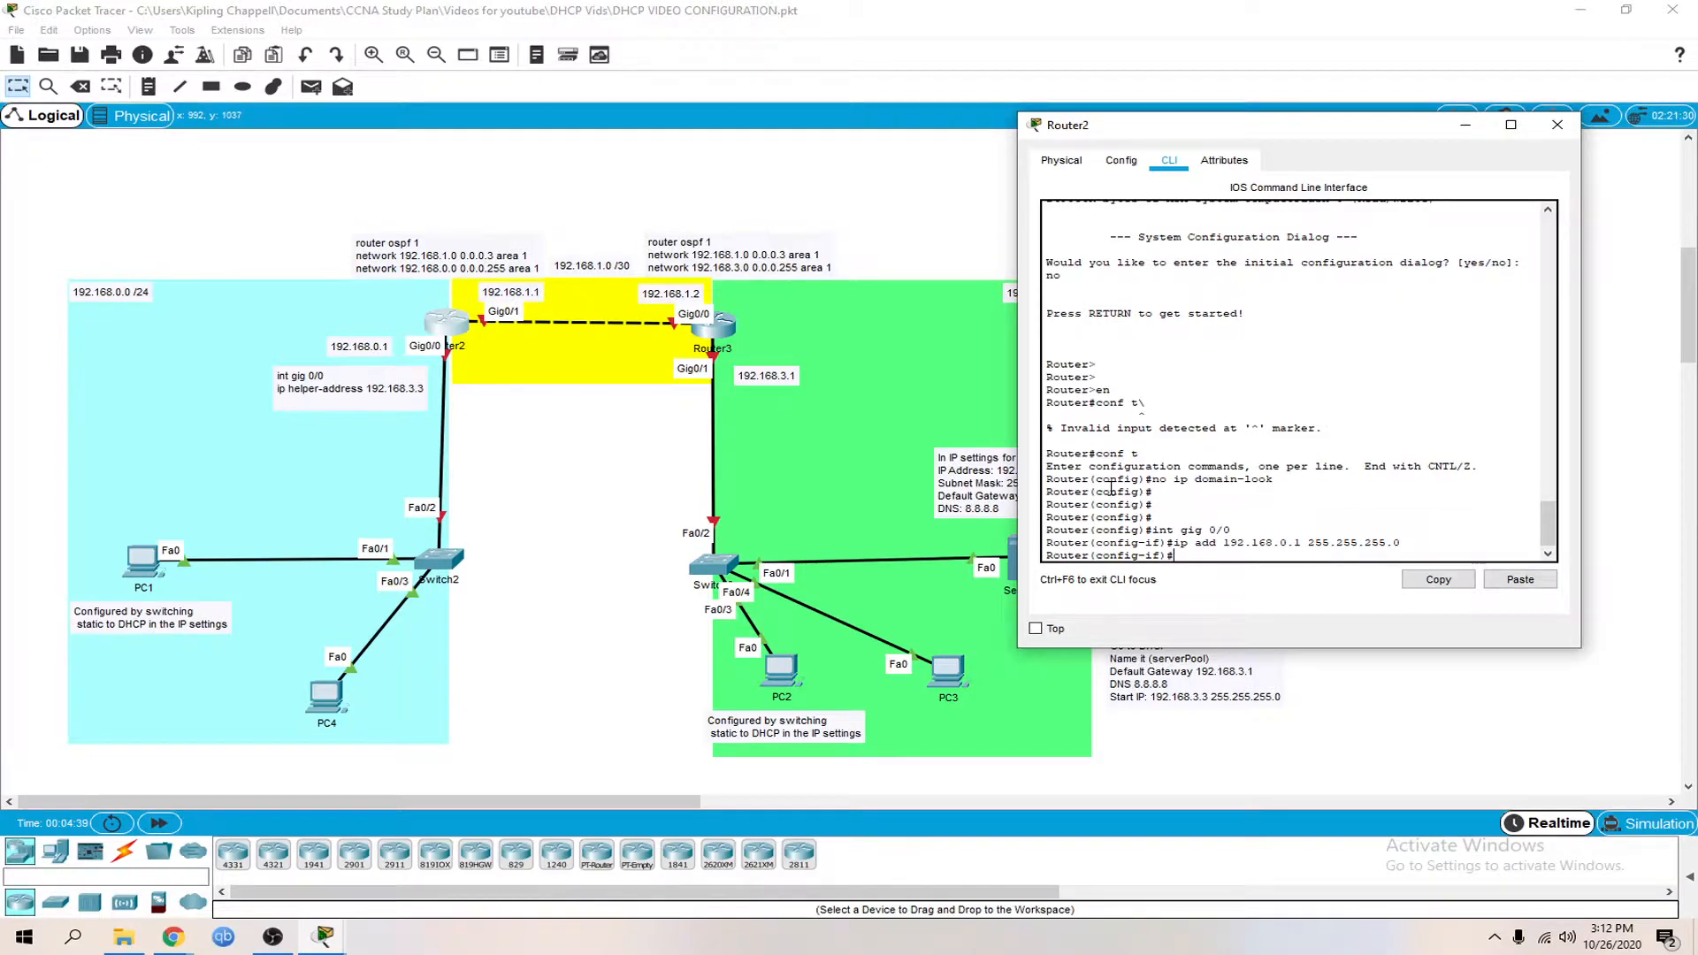
text(hut)
key(Return)
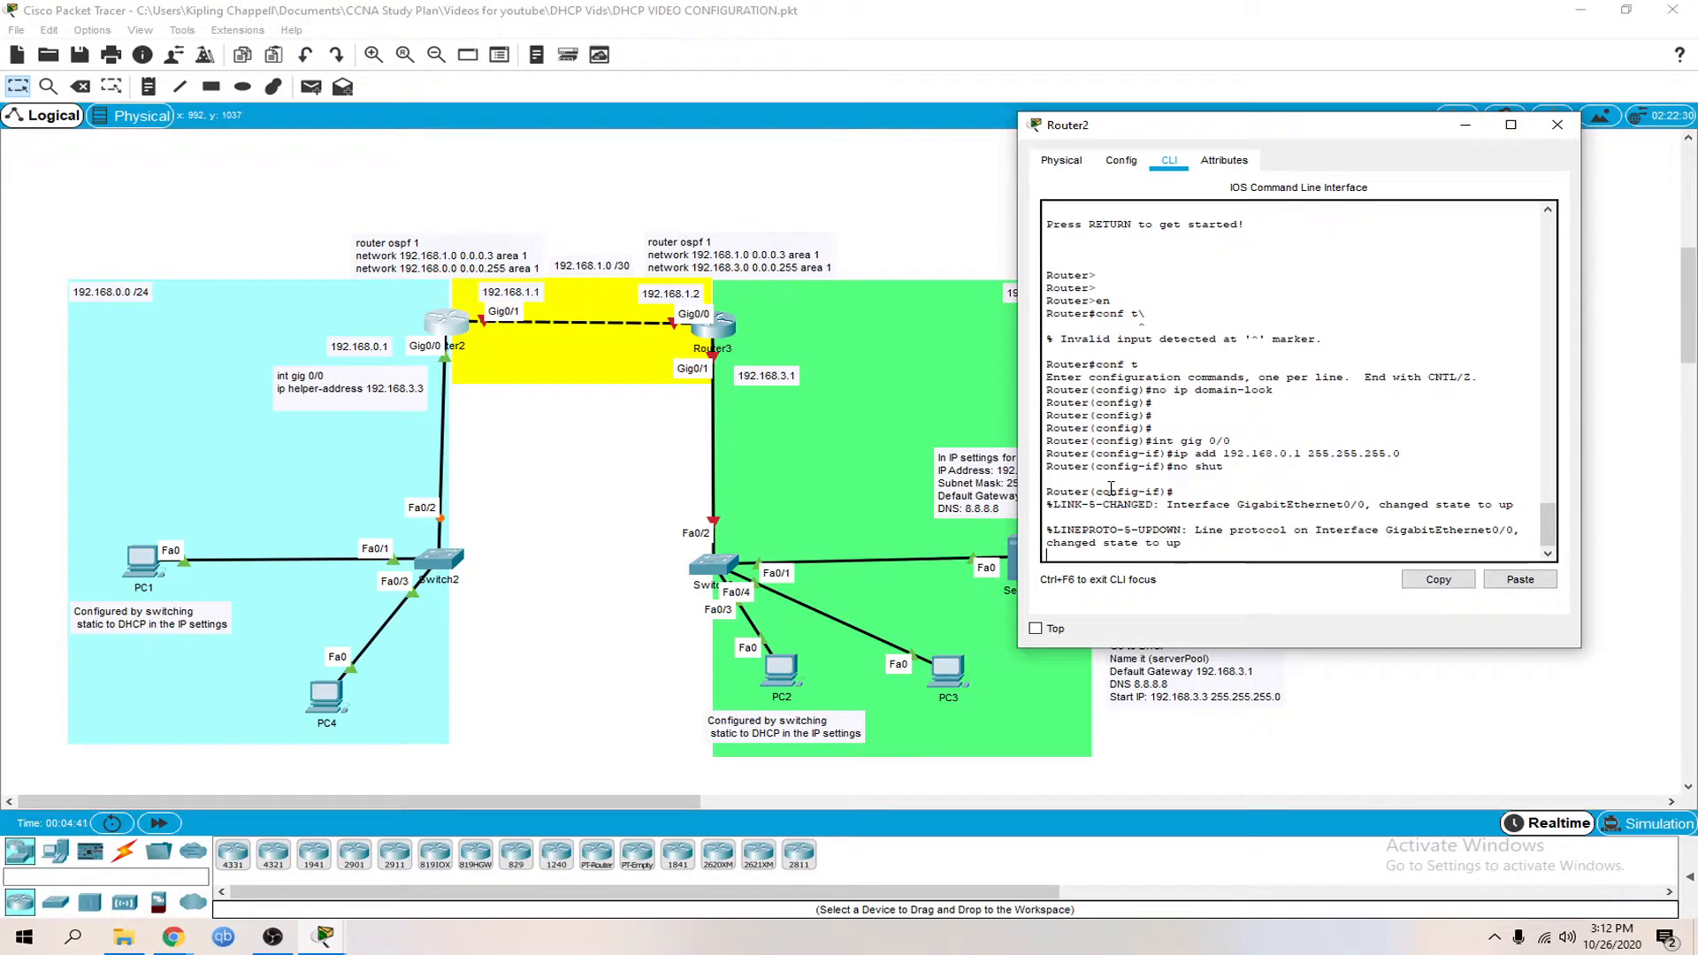
key(Return)
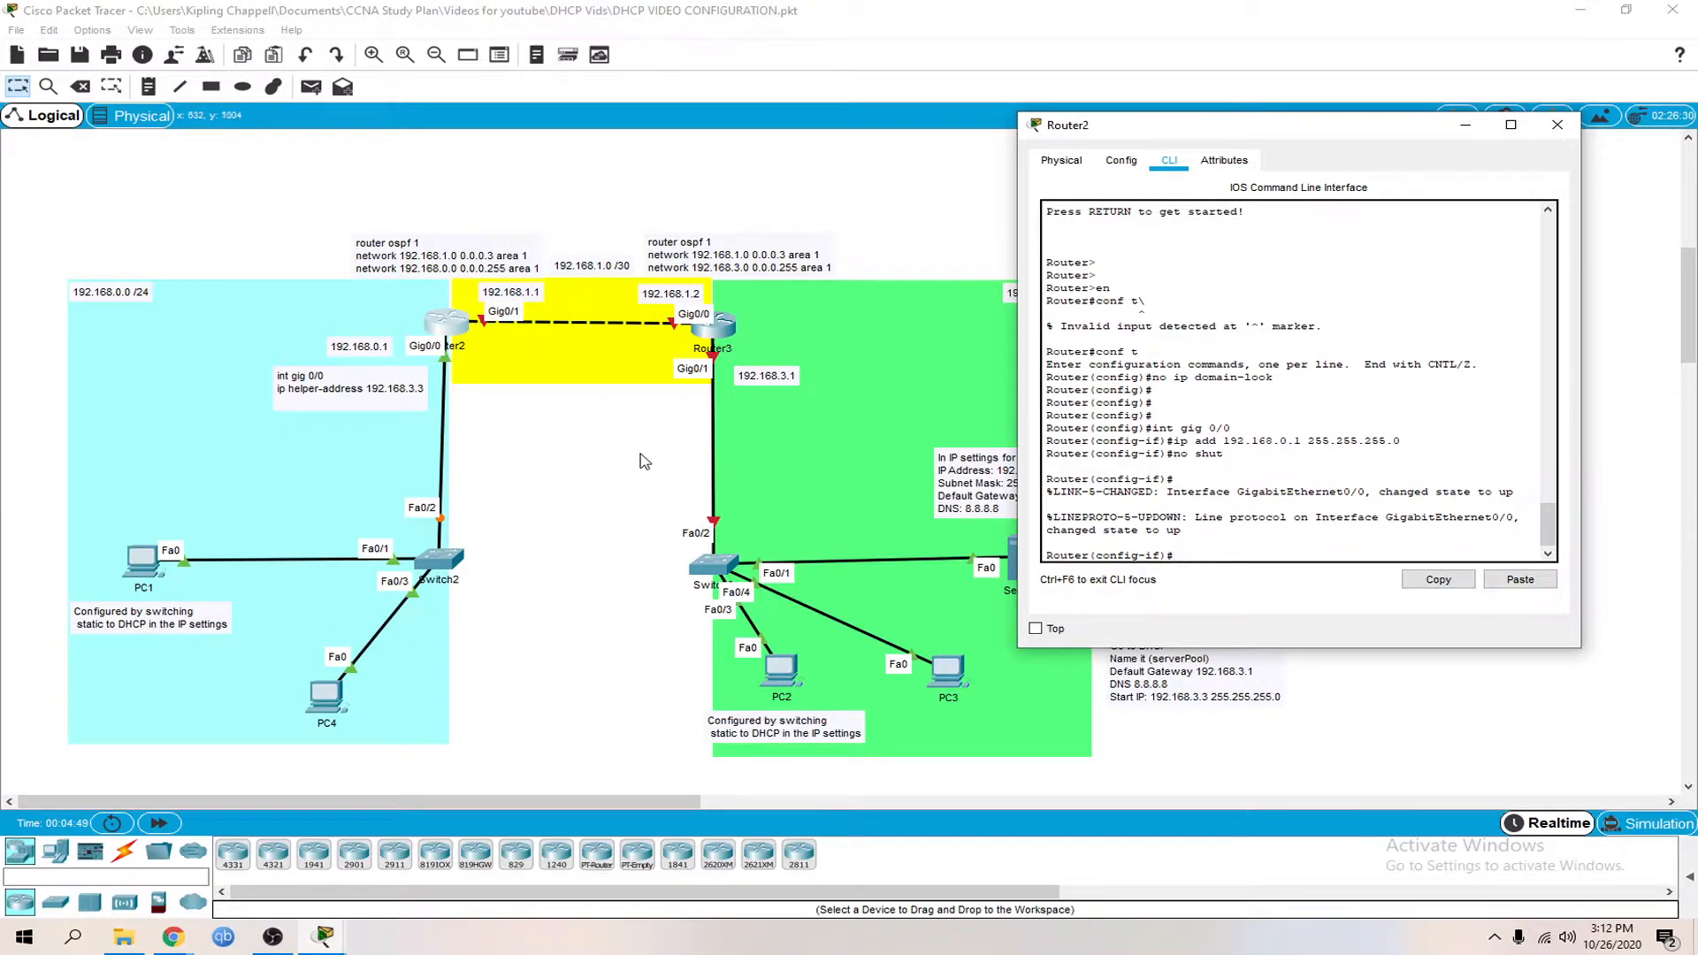
Enable Router2's interface gig 0/1 and assign it the address 192.168.1.1 255.255.255.252
text(int gig 0/1)
key(Return)
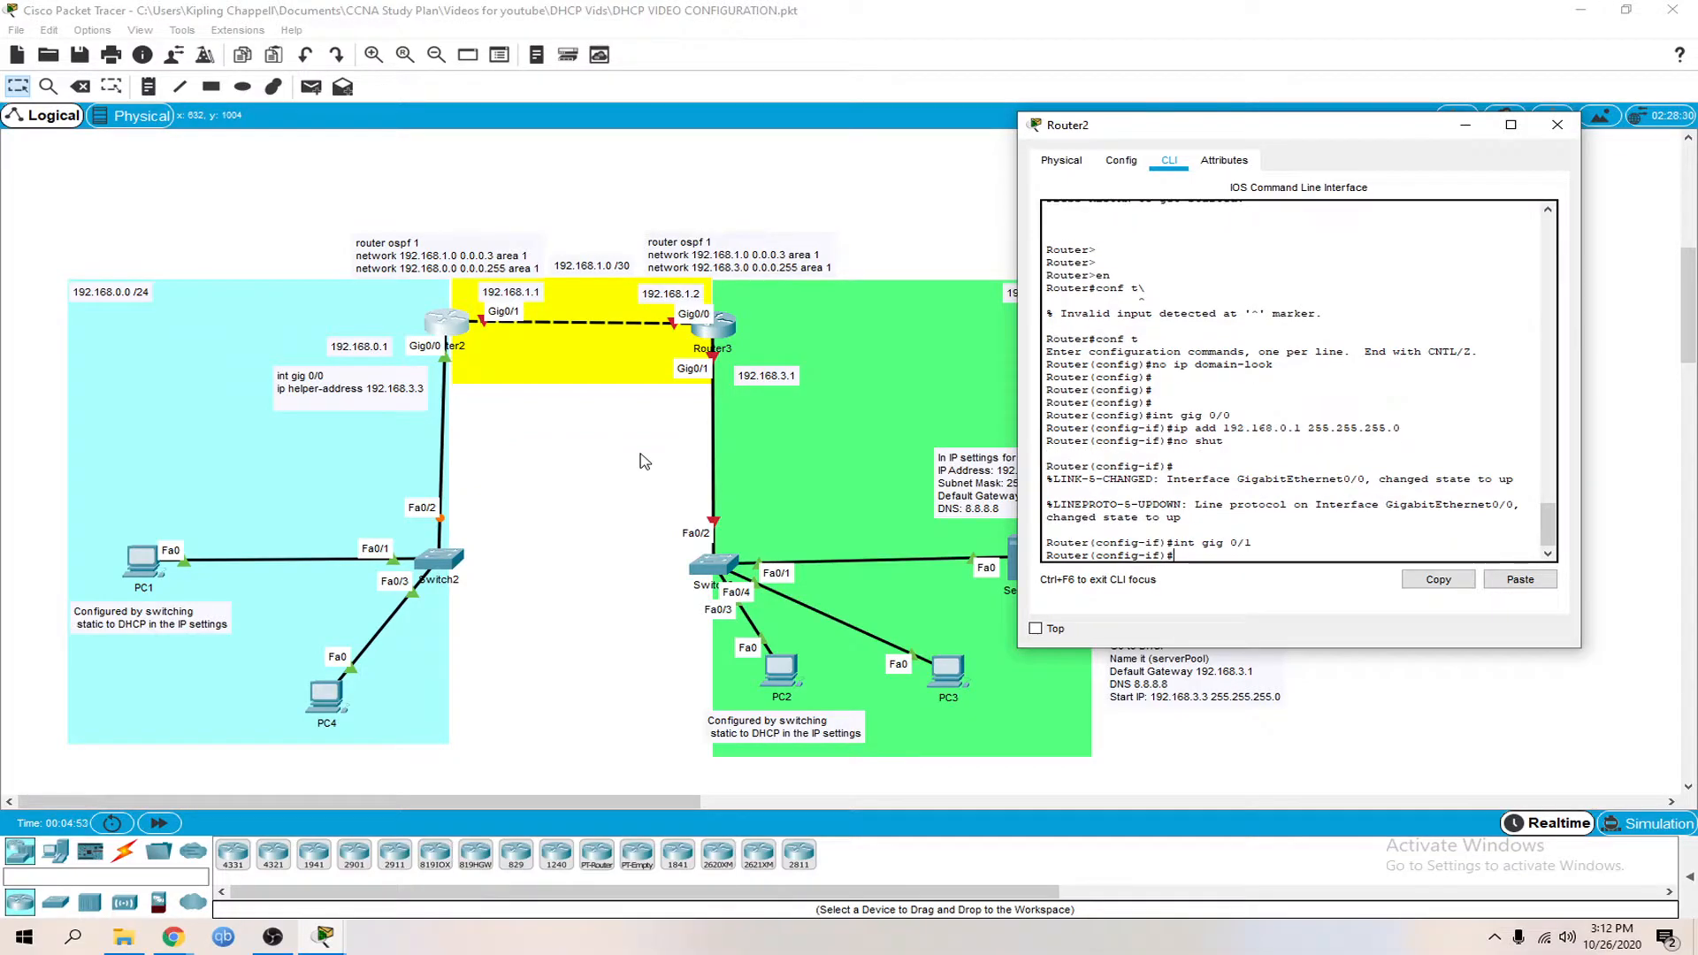
text(no shut)
key(Return)
text(ip add)
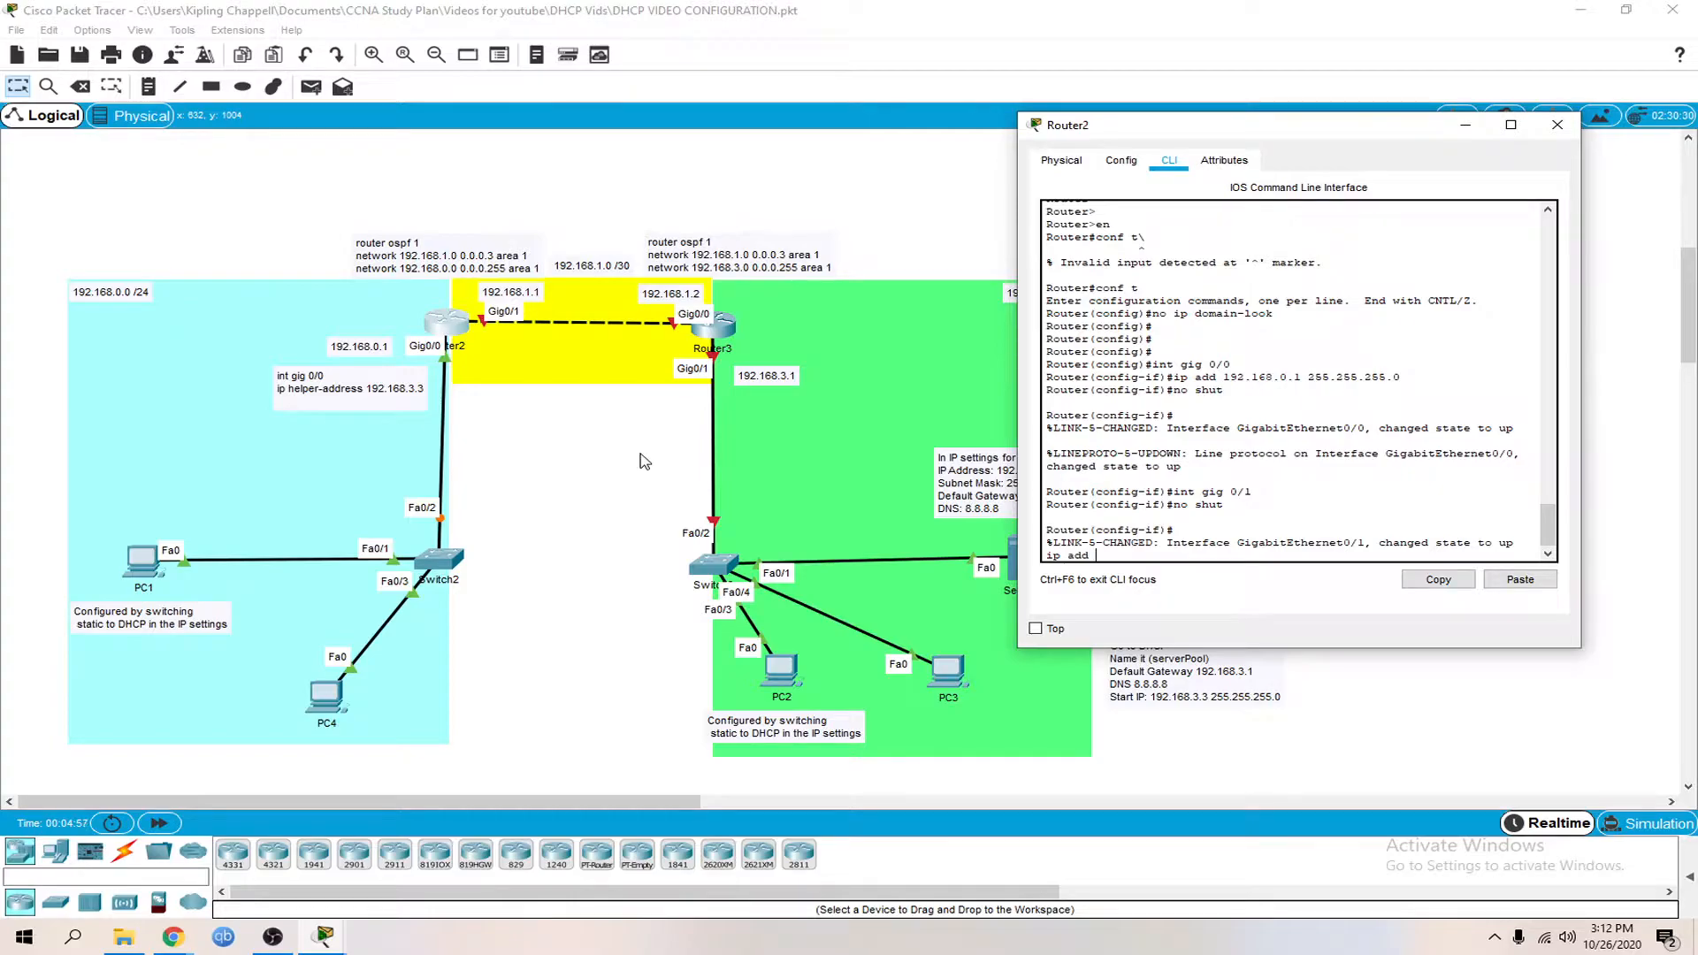
text( 192.168)
key(BackSpace)
key(BackSpace)
key(BackSpace)
text(1)
text(255.255.255)
text(2)
key(Return)
text(no shut)
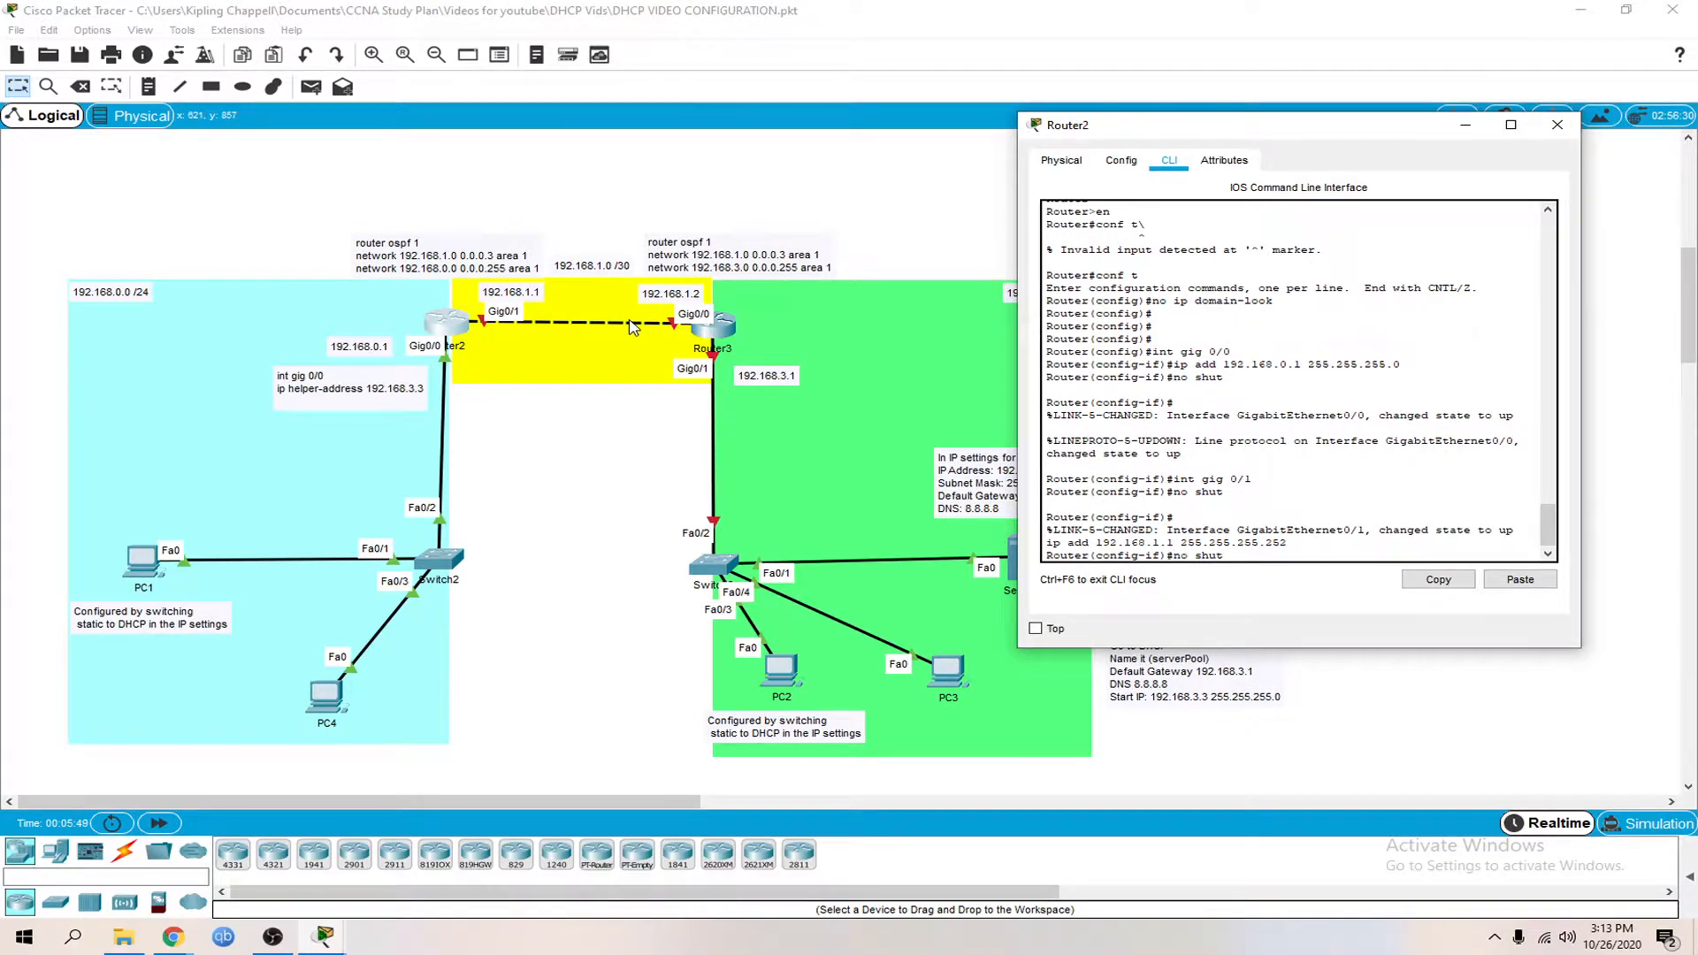
key(Return)
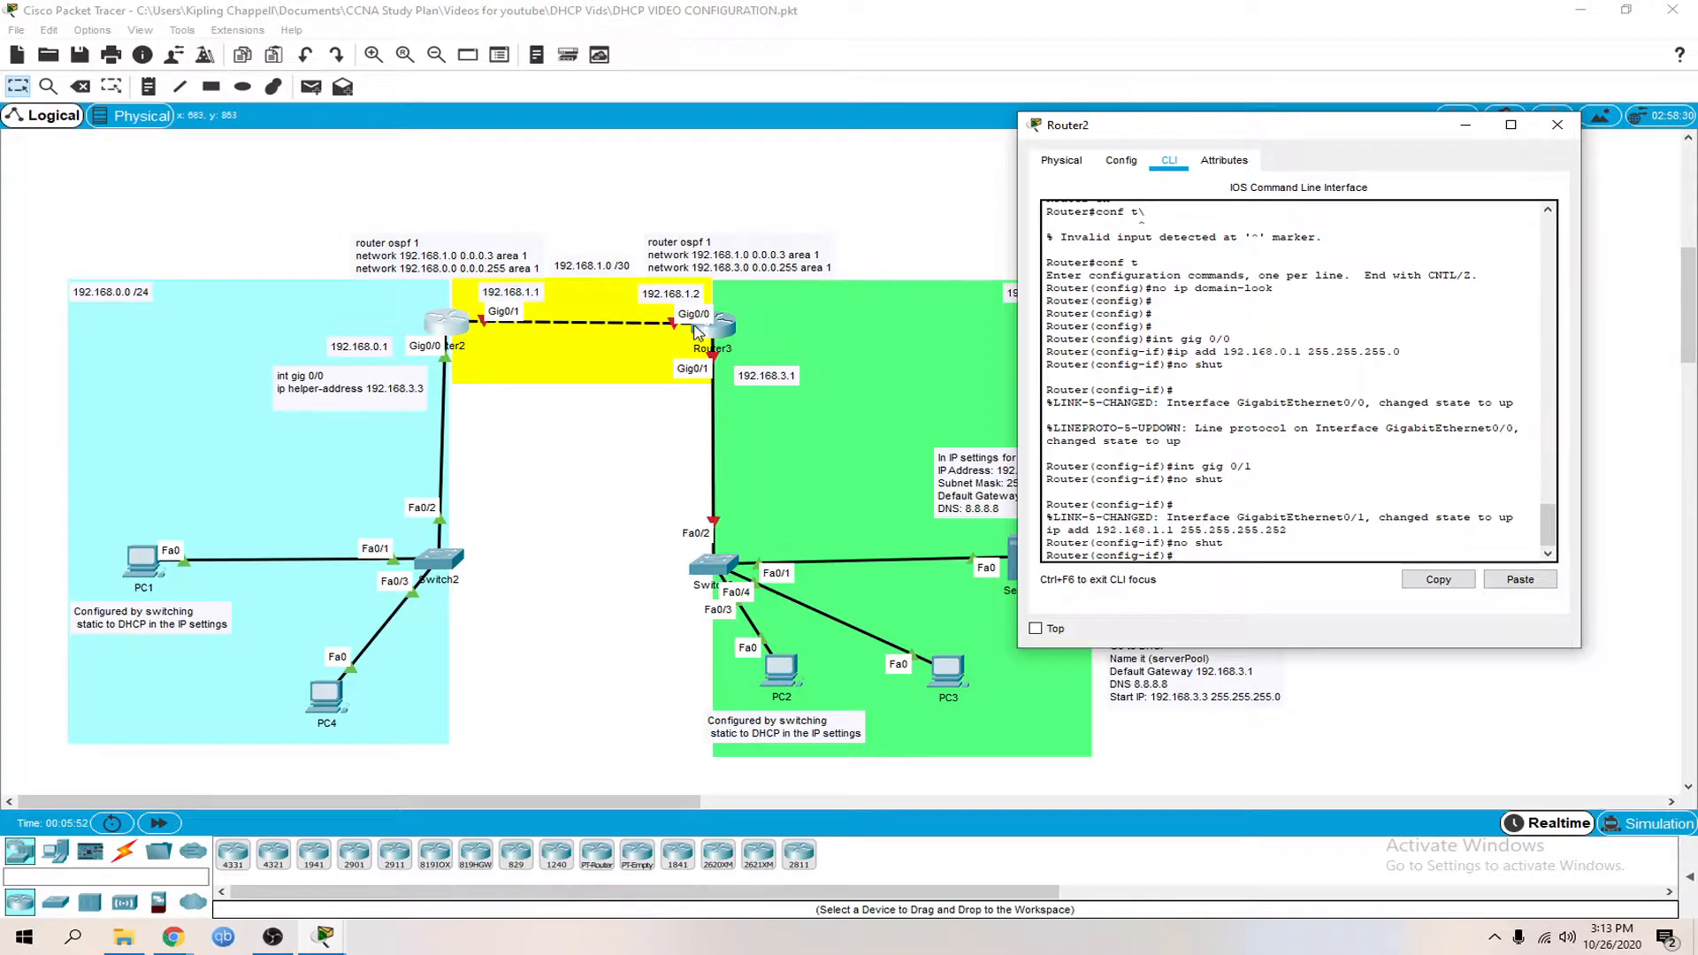
Open Router3's command line, decline the initial configuration dialog and enter privileged EXEC mode
click(725, 339)
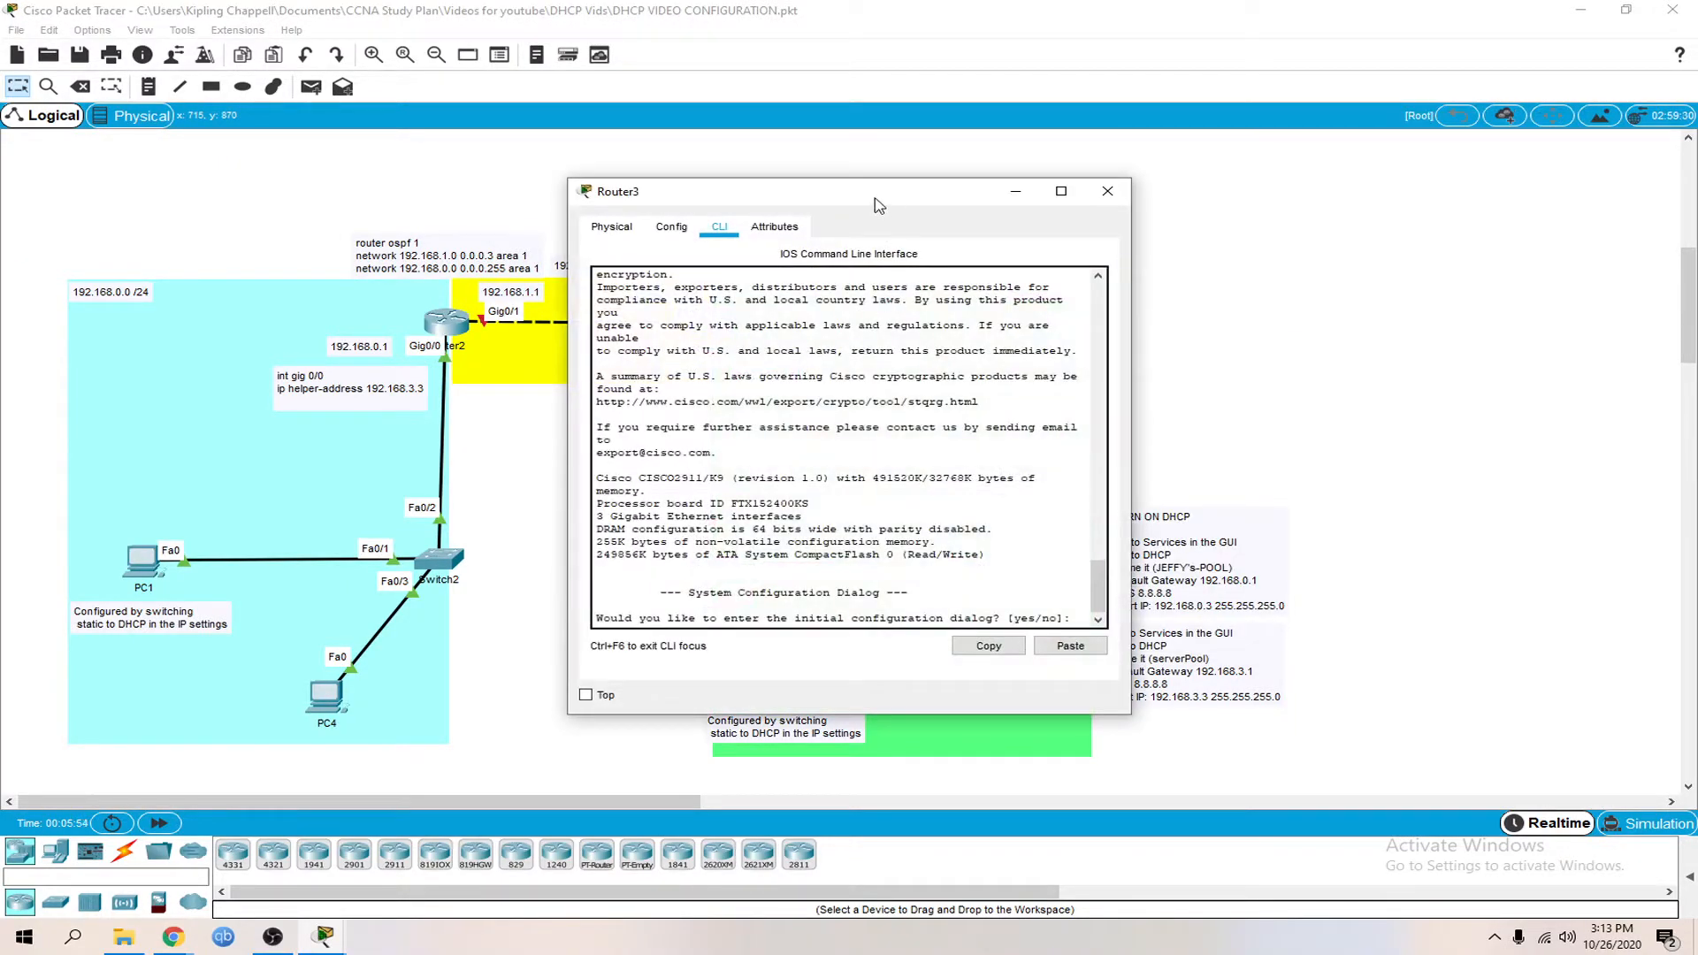
drag(875, 195, 1368, 131)
key(Return)
text(no)
key(Return)
key(Return)
key(Return)
key(Return)
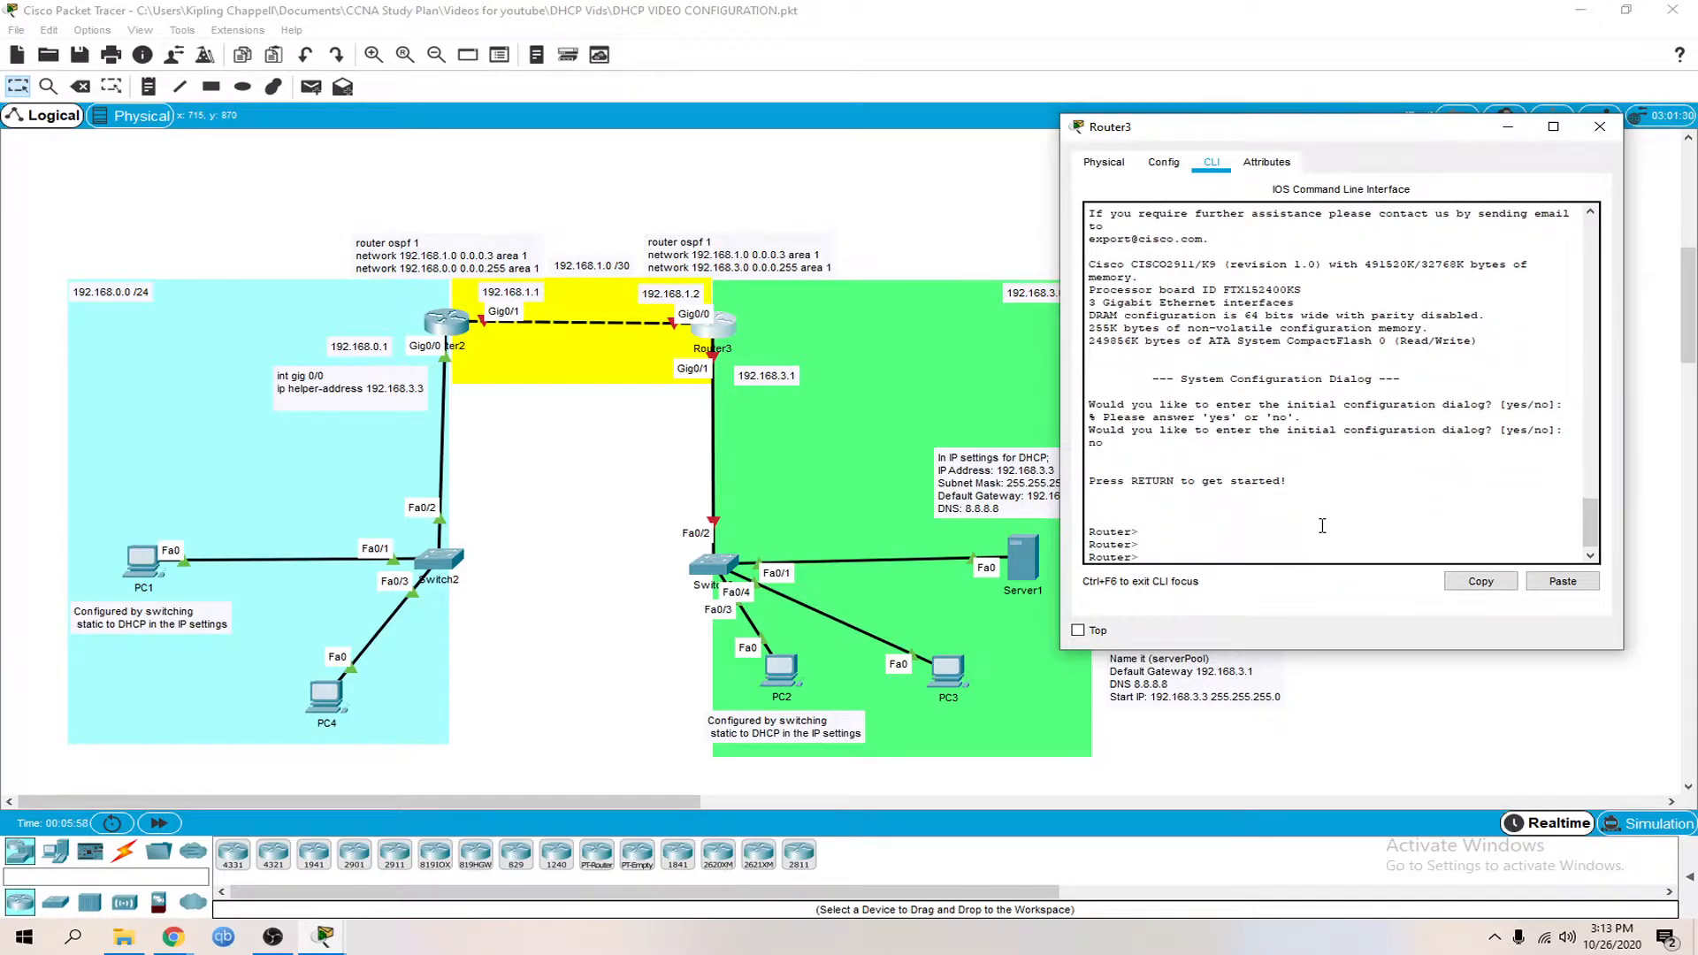
text(en)
key(Return)
Enter global configuration mode on Router3 and disable domain lookup with no ip domain-look
text(conf t)
key(Return)
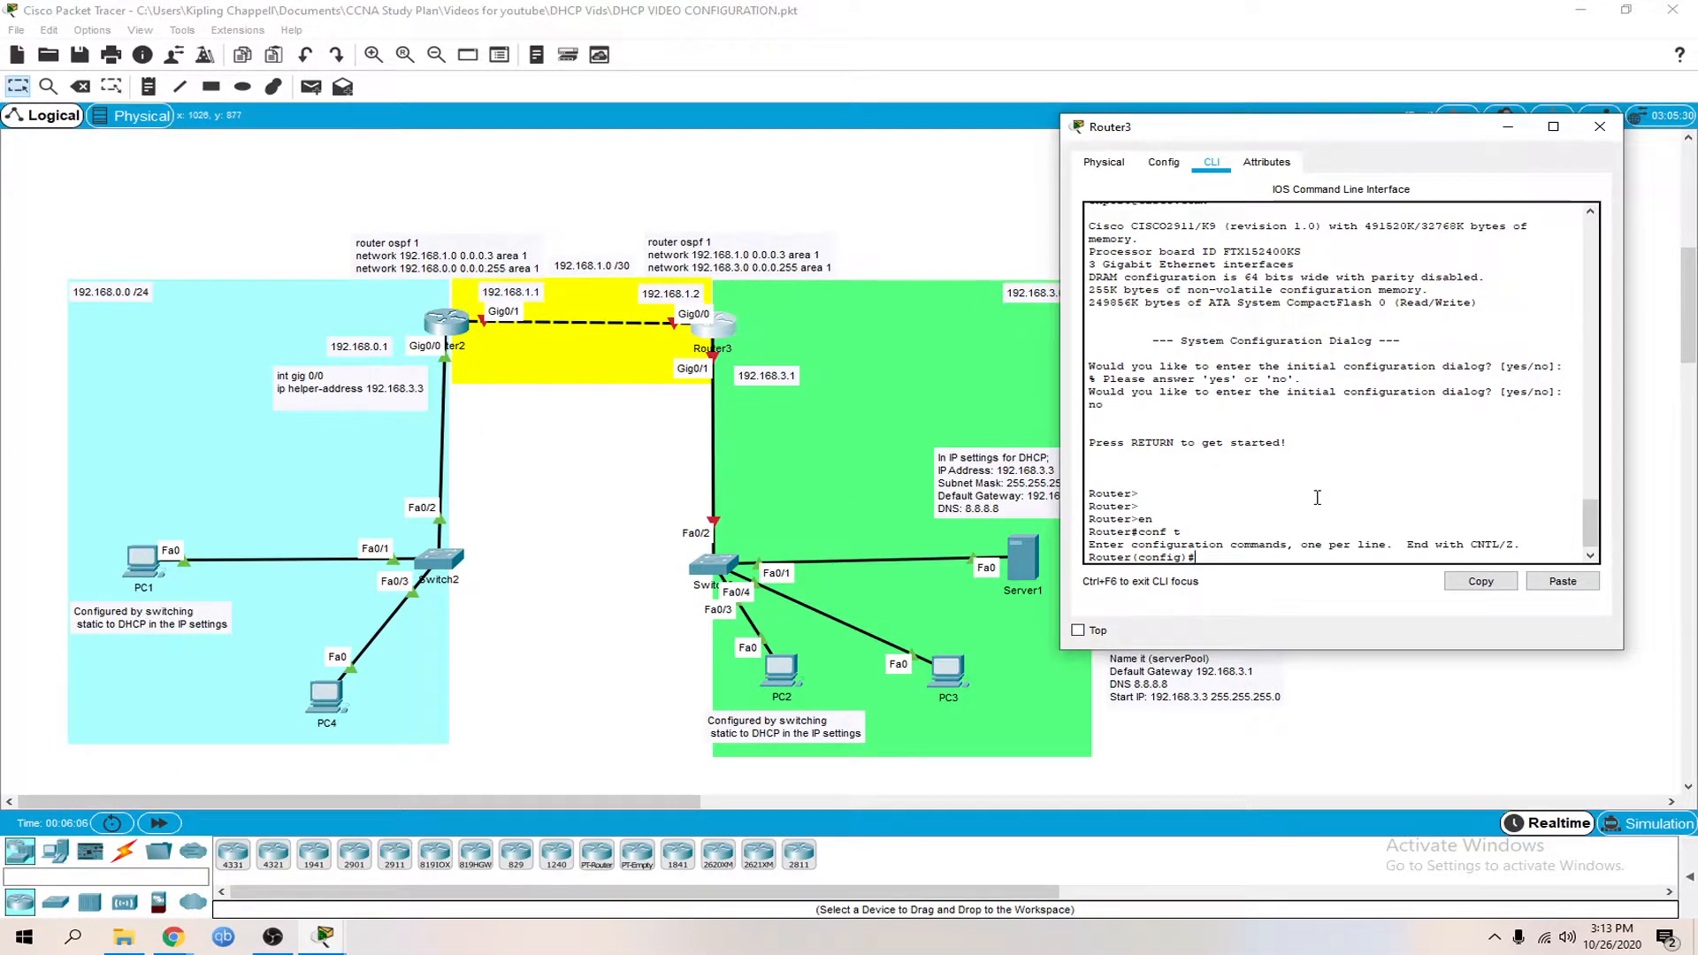
text(no ip domain-look)
key(Return)
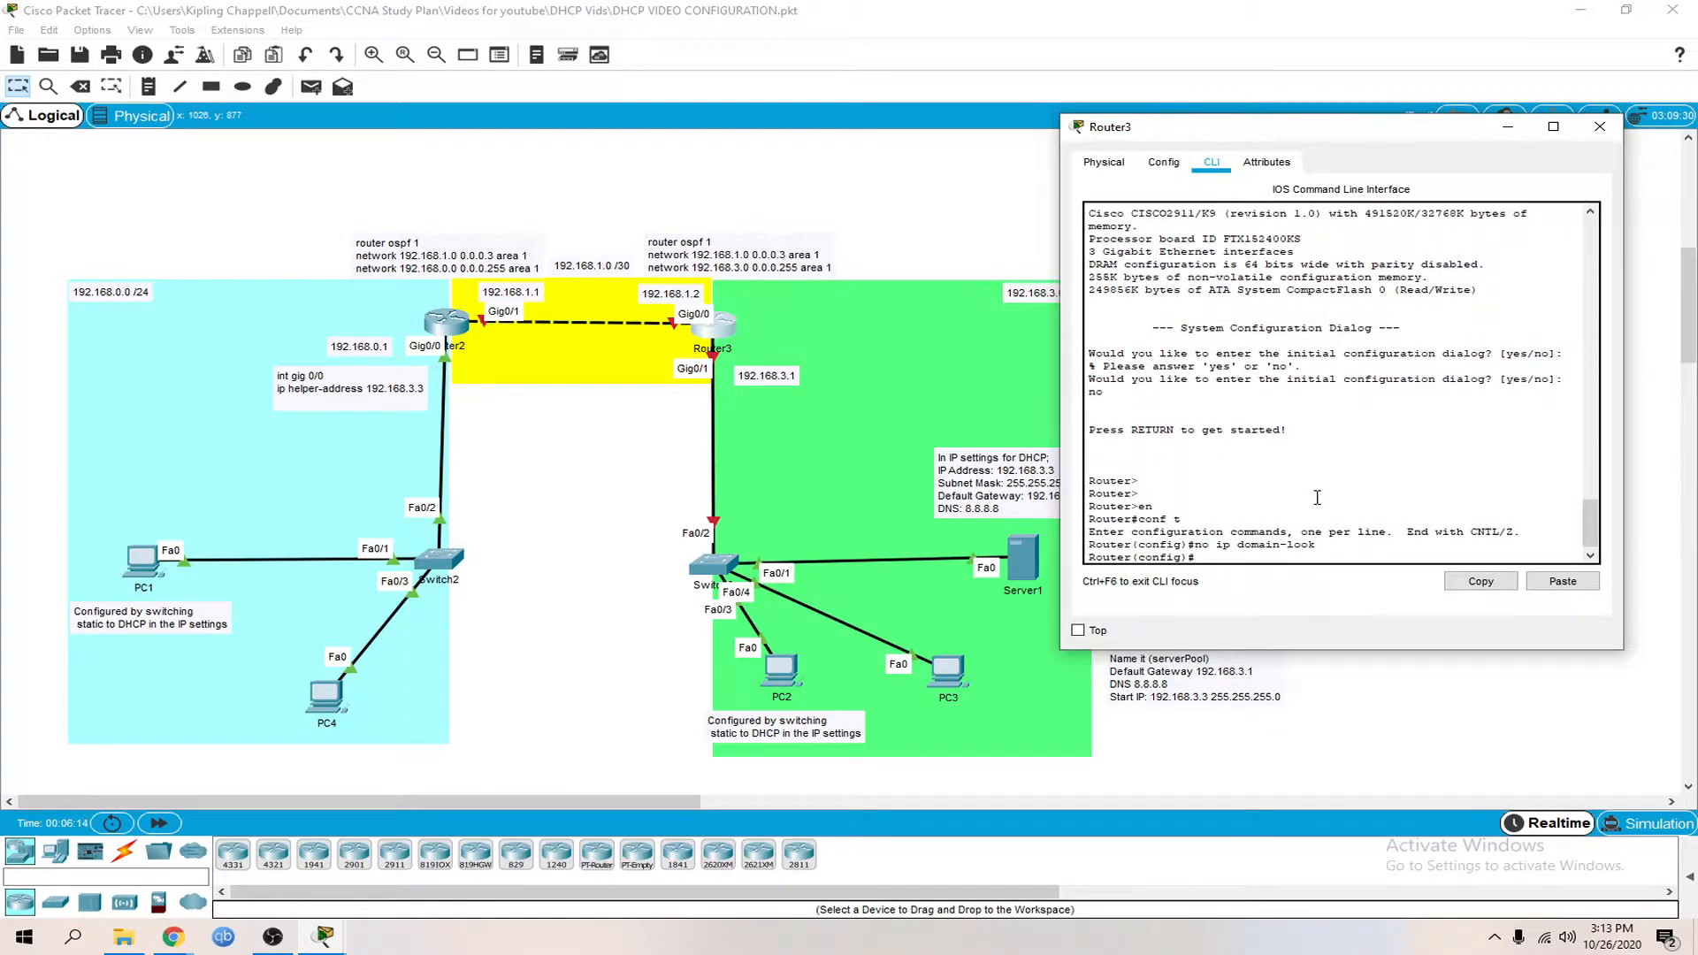
Enable Router3's interface gig 0/1 and assign it the address 192.168.3.1 255.255.255.0
text(int gig 0/1)
key(Return)
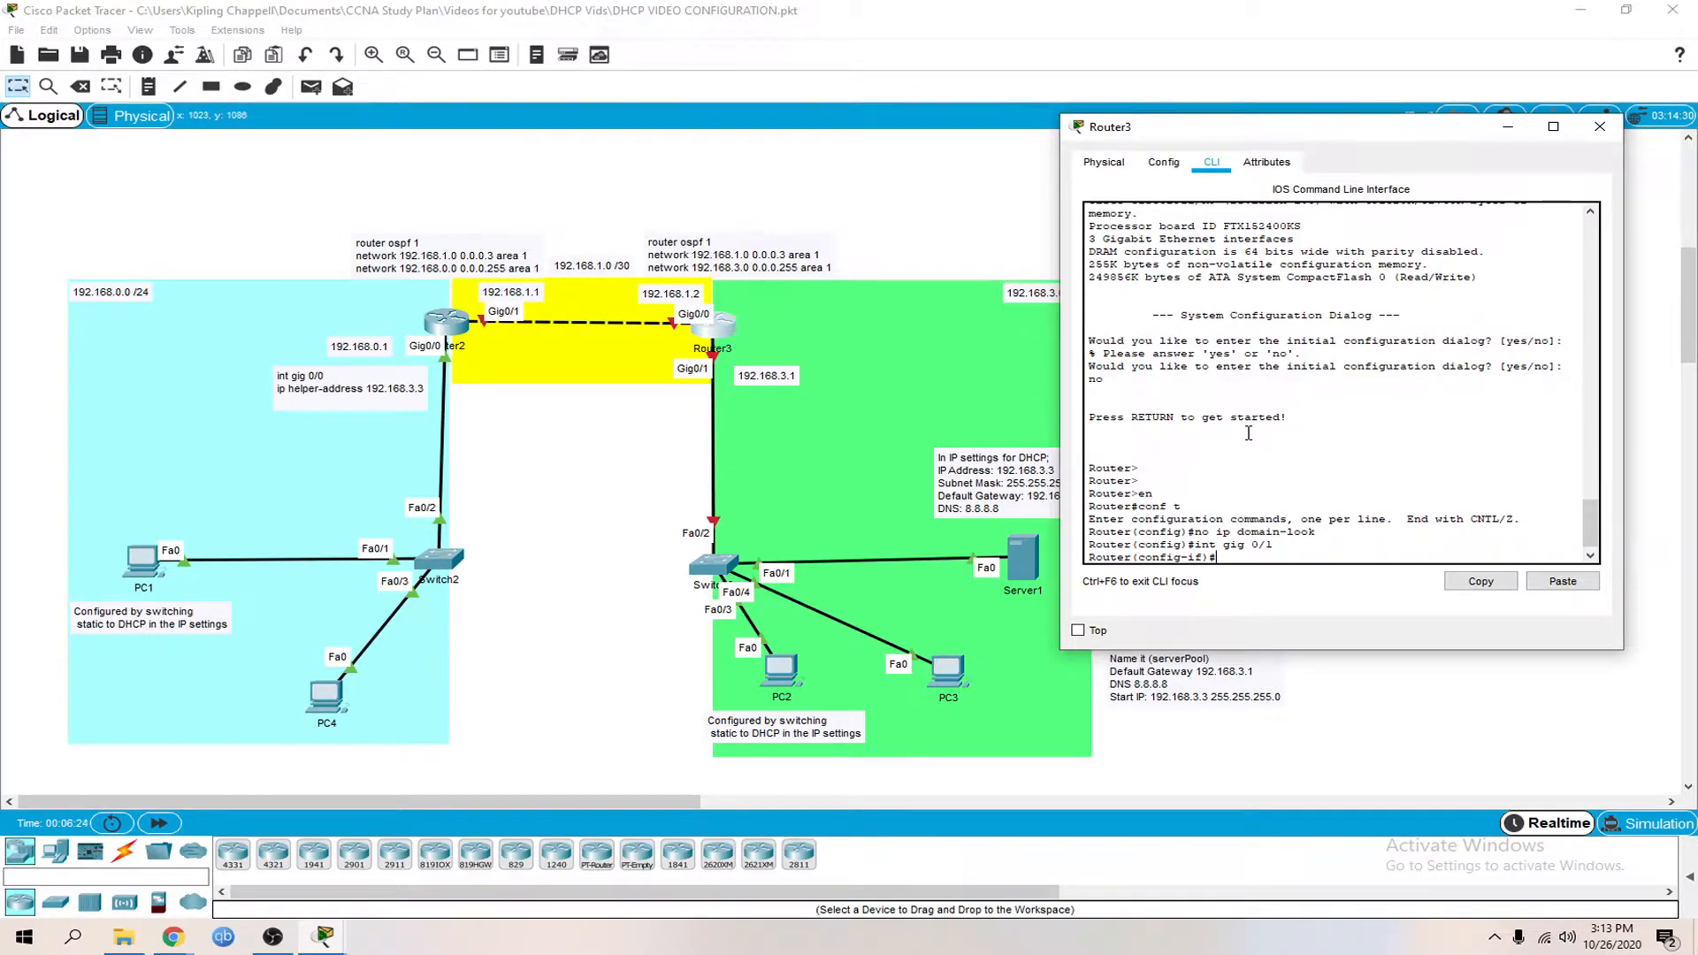
text(no shut)
key(Return)
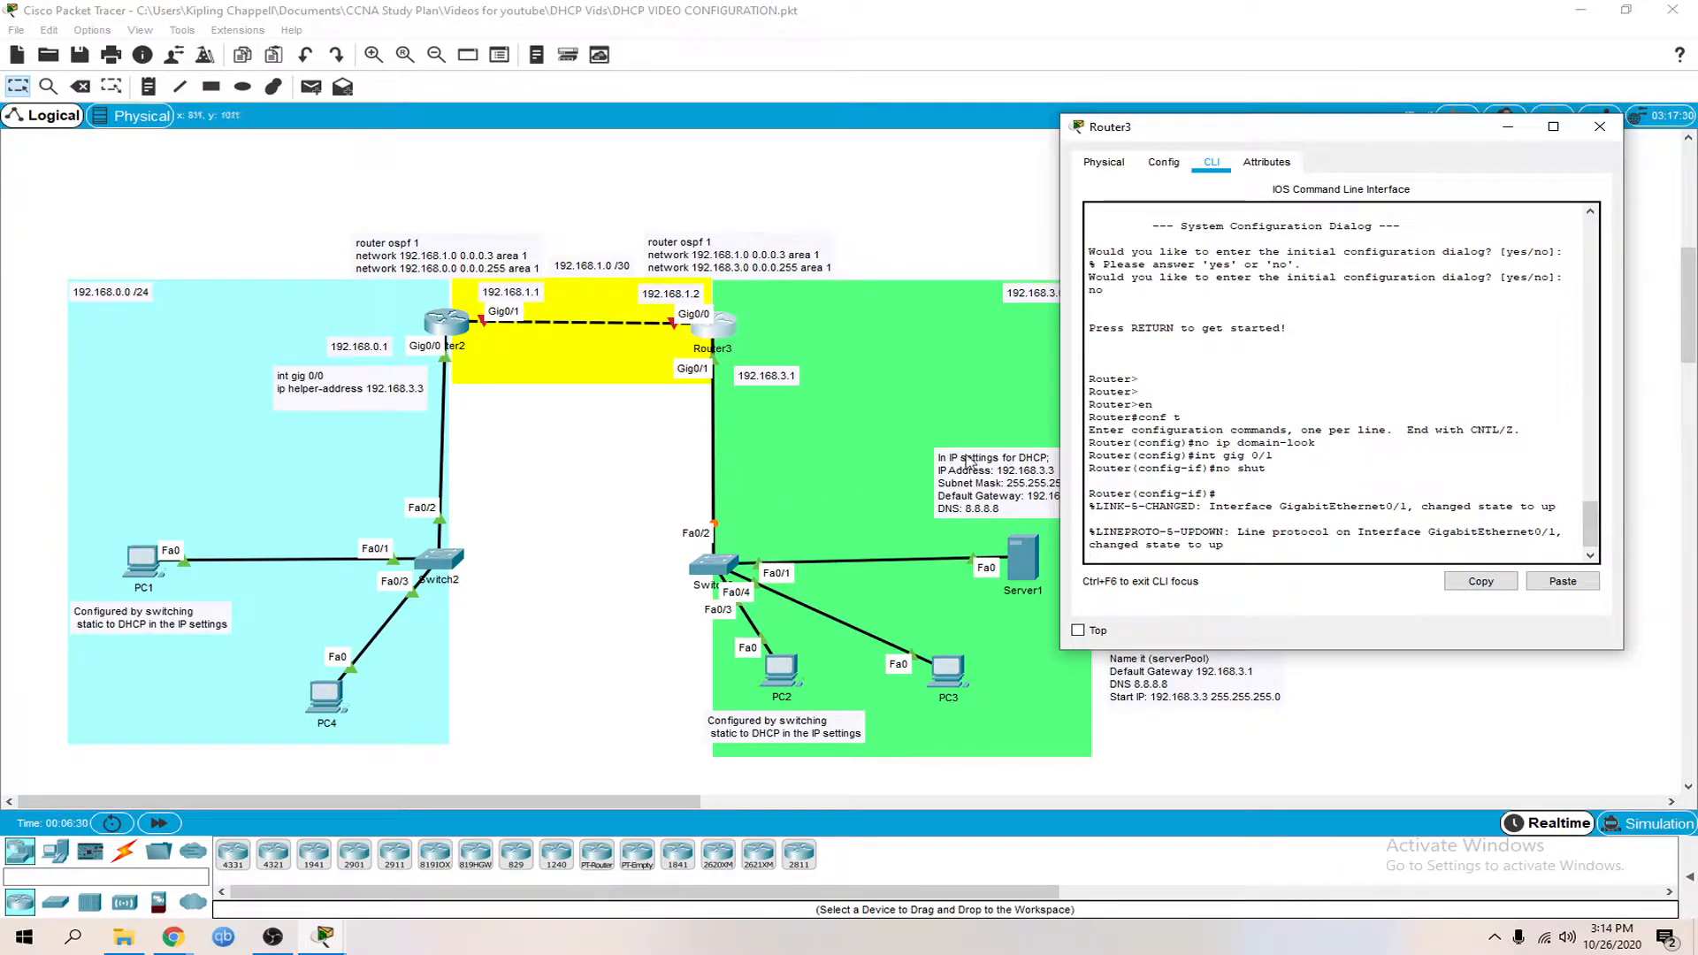
key(Return)
key(Return)
text(ip add 1)
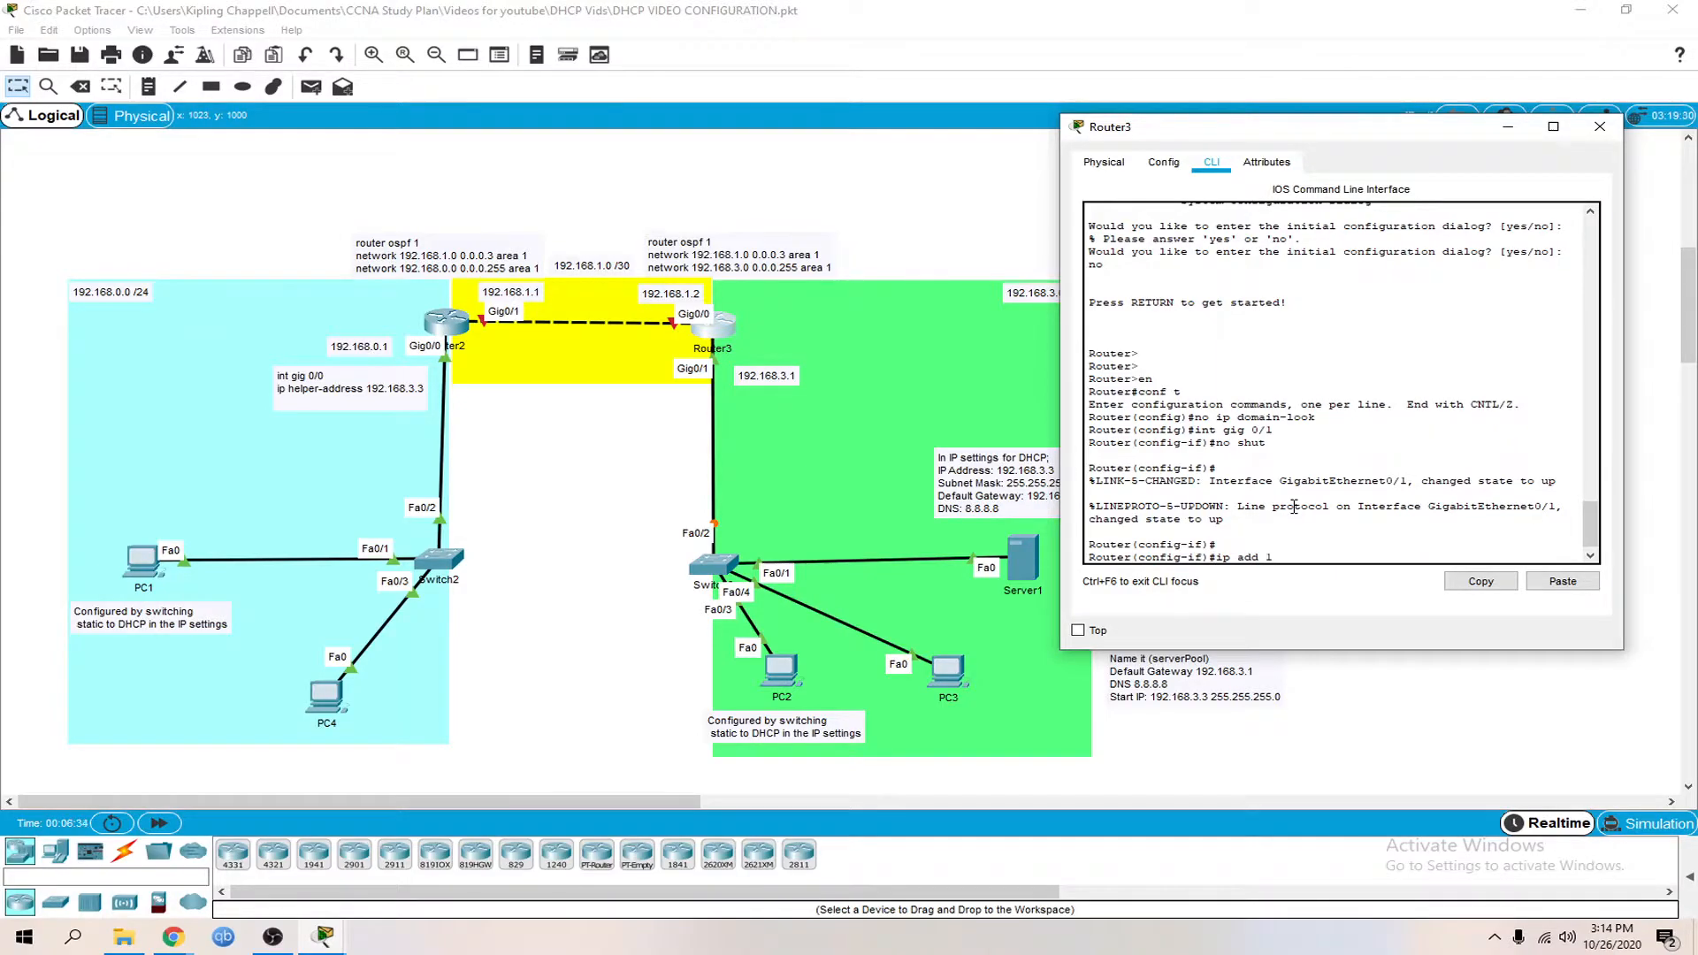
text(92.168.3)
drag(1414, 122, 1464, 130)
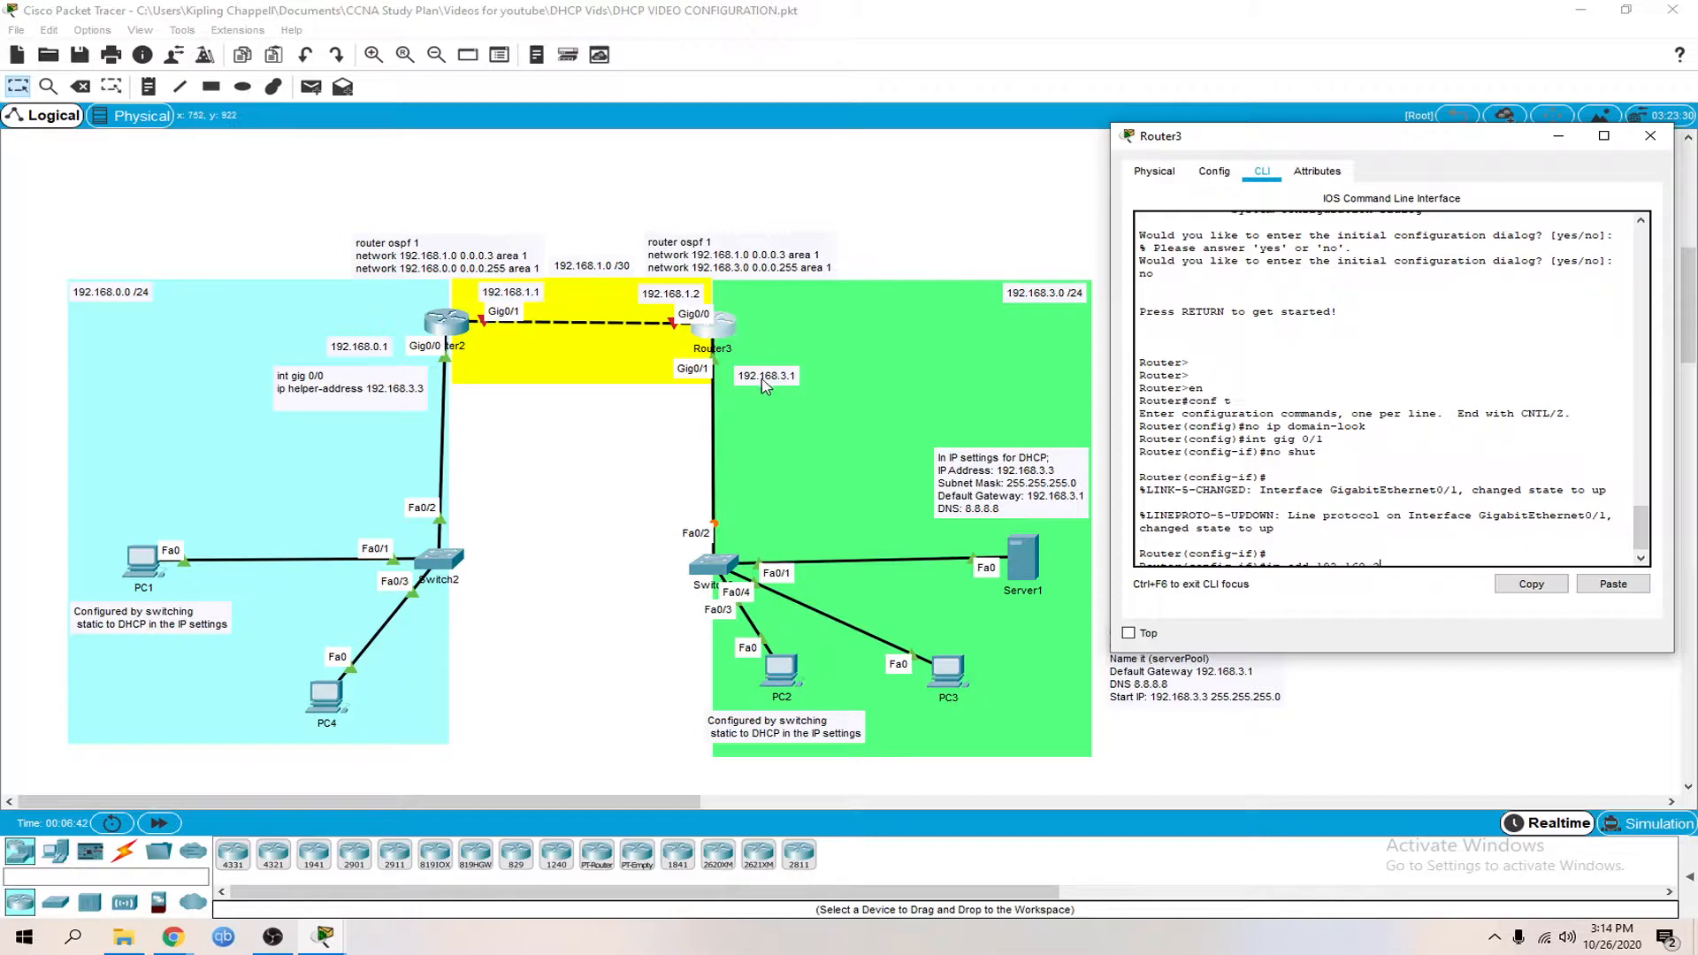
scroll(1435, 528, down, 1)
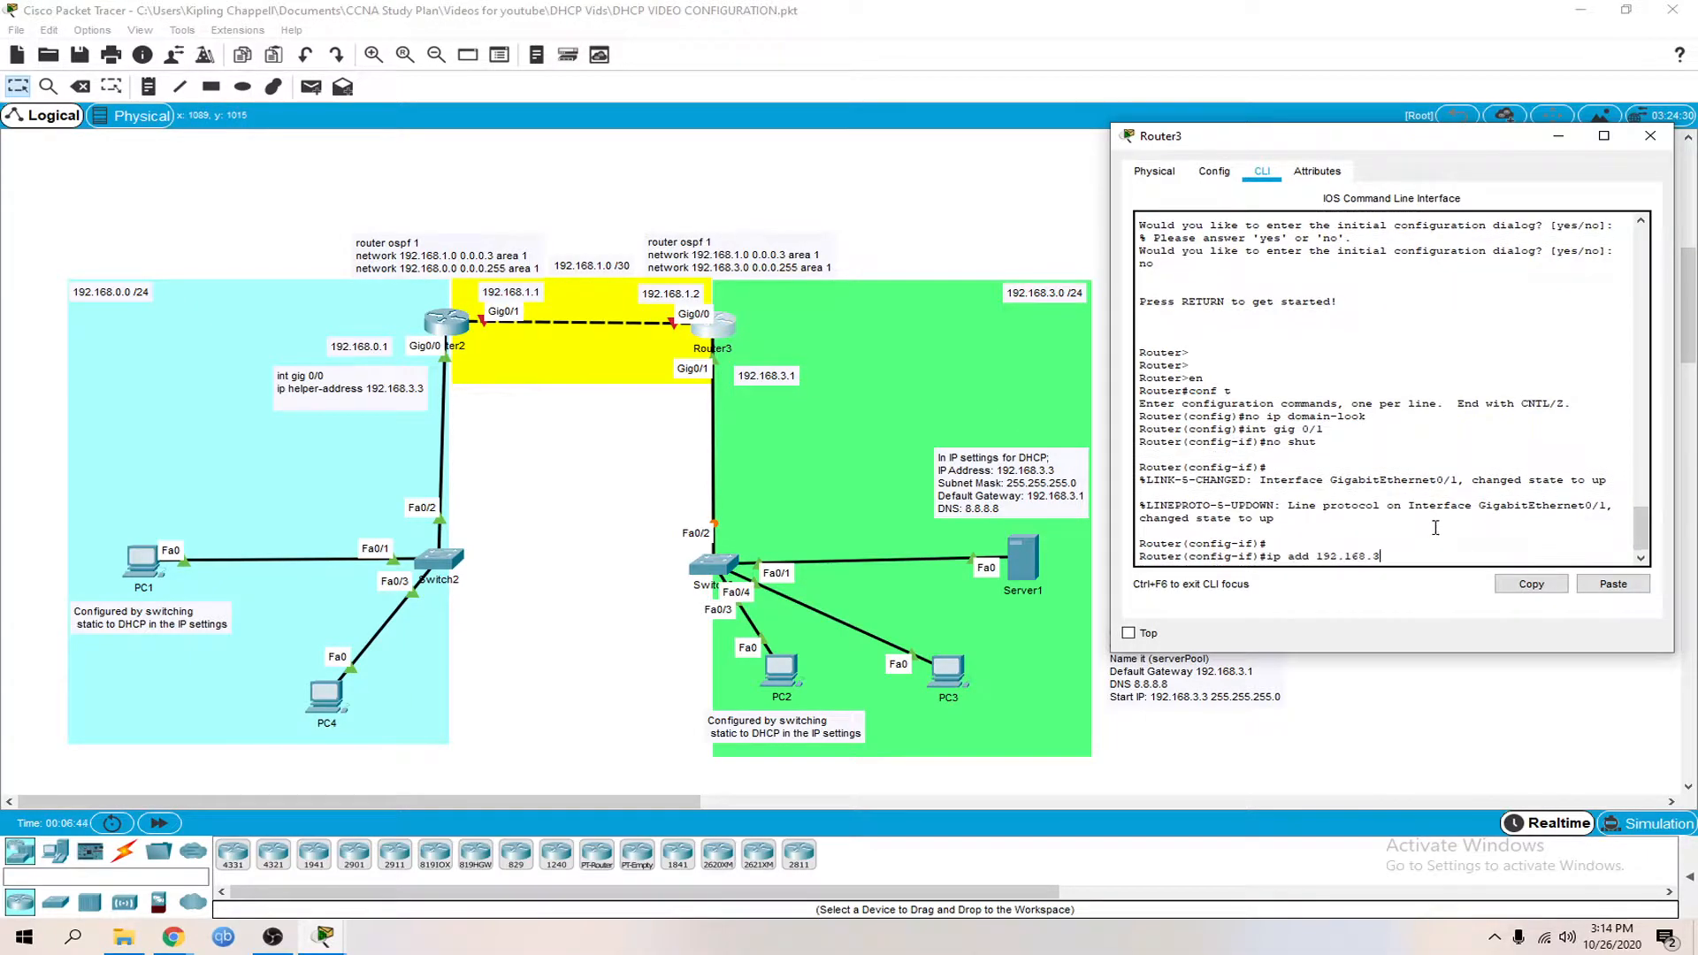
text(.1 255.255.255.)
key(Return)
text(exit)
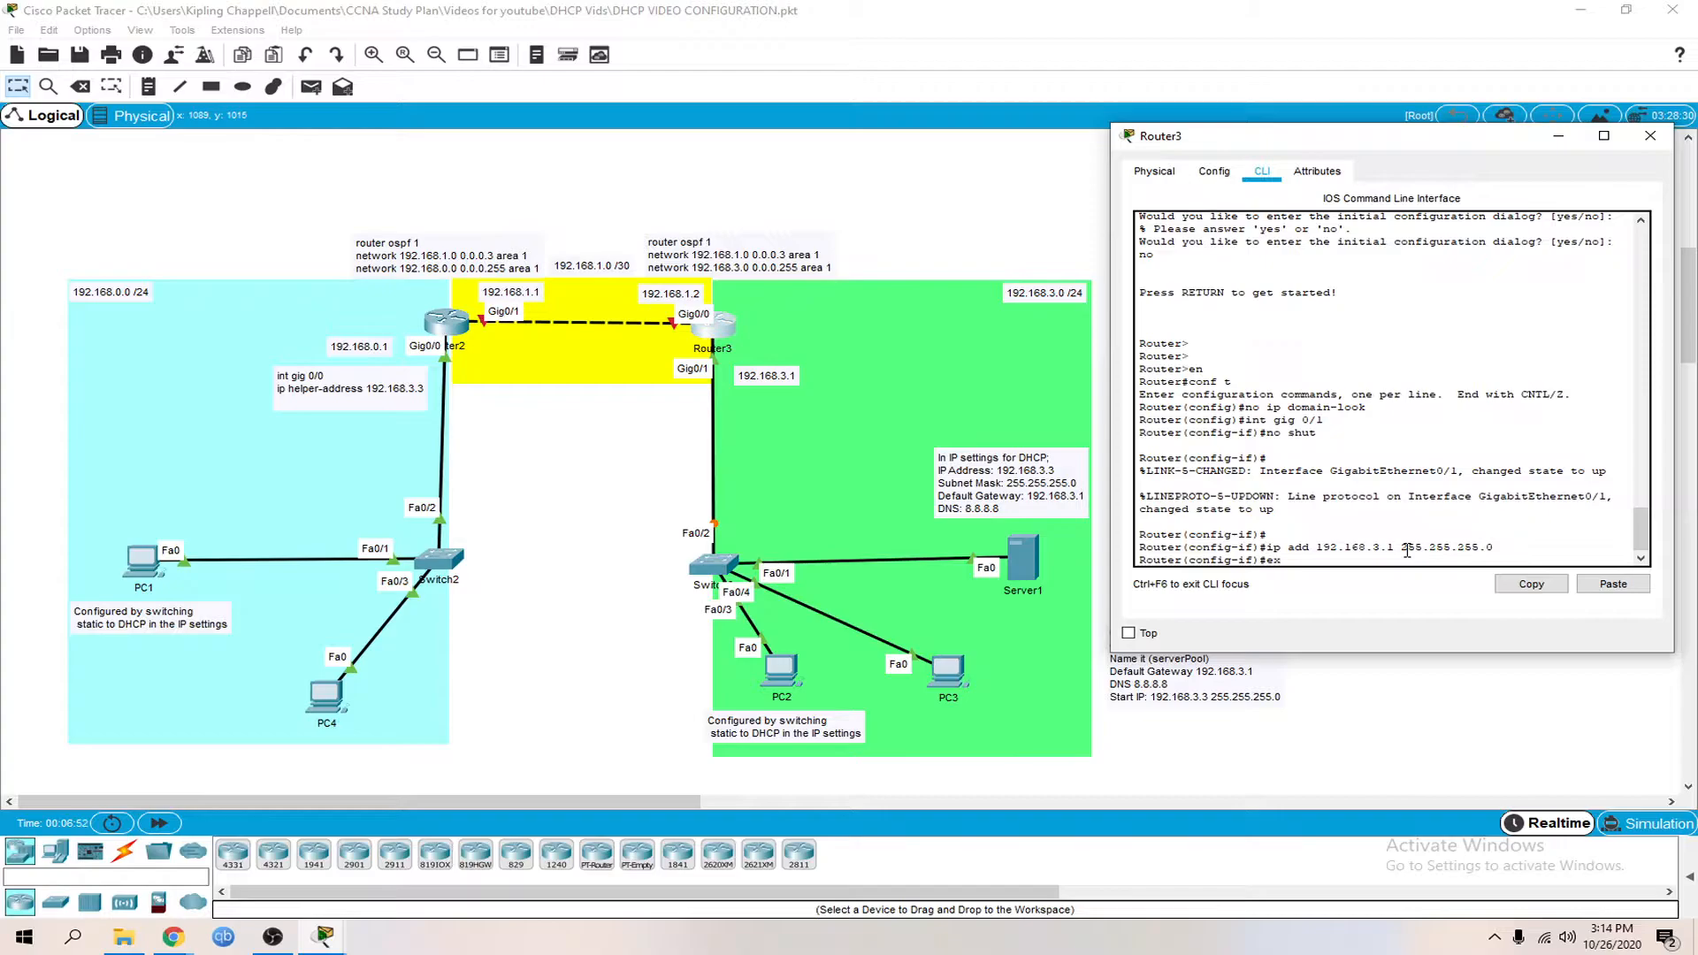
key(Return)
Assign 192.168.1.2 255.255.255.252 to Router3's interface gig 0/0, enable it and return to global configuration mode
text(int gig)
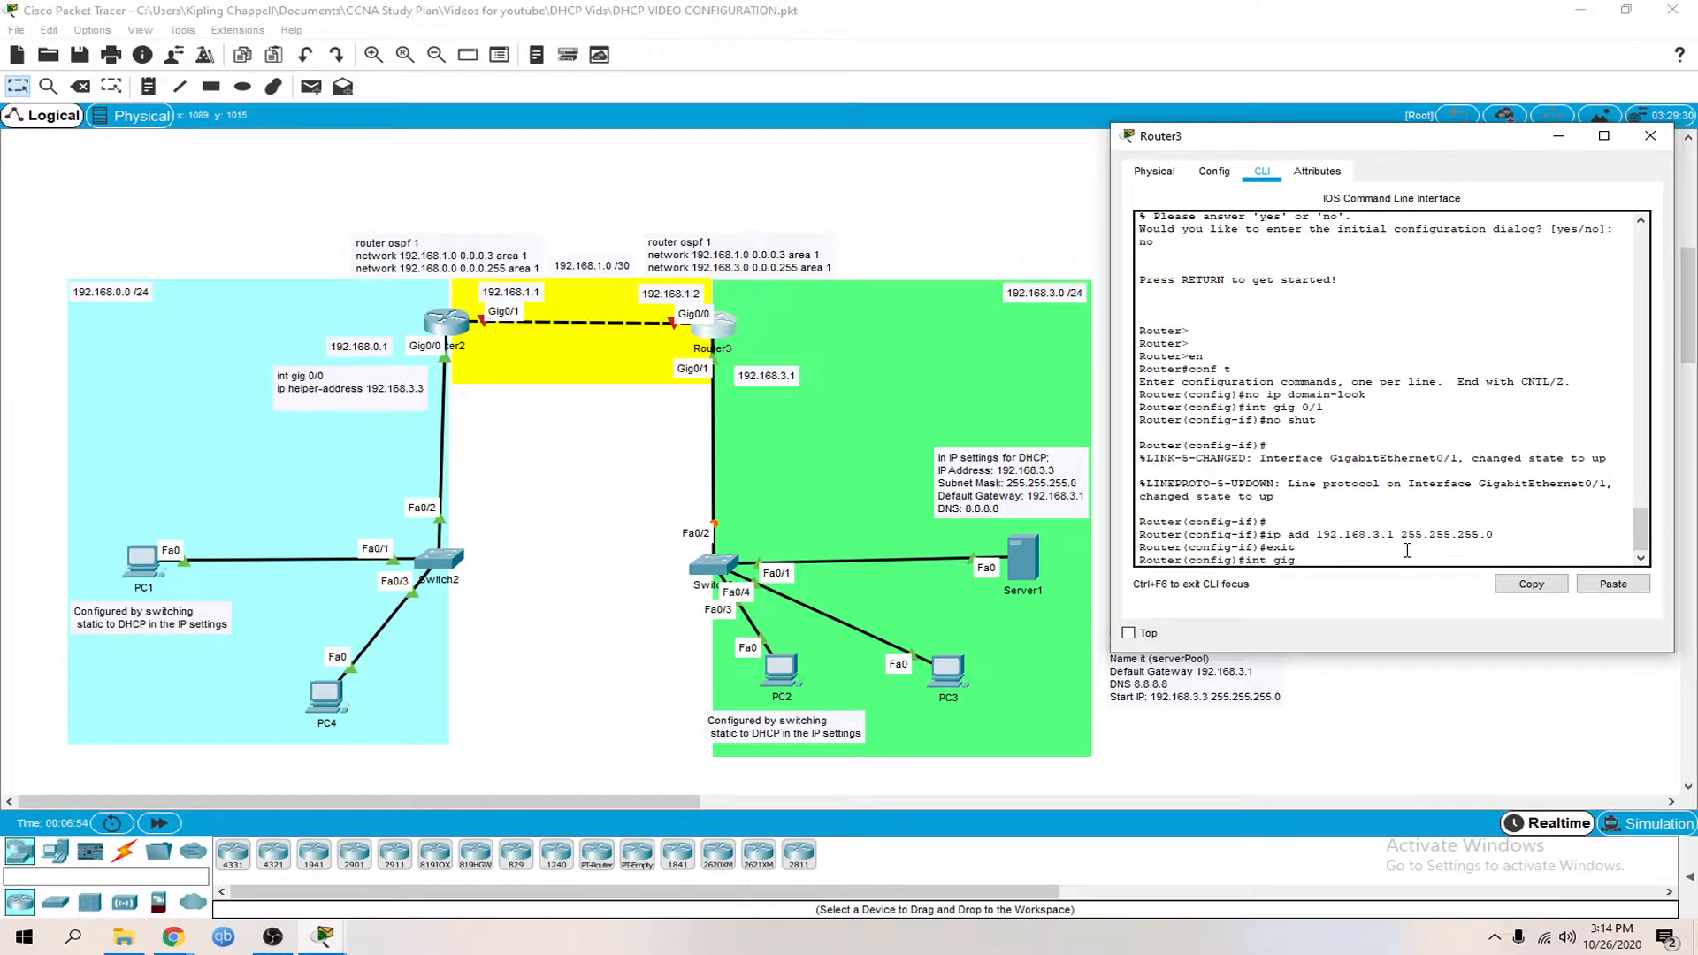
text( 0/0)
key(Return)
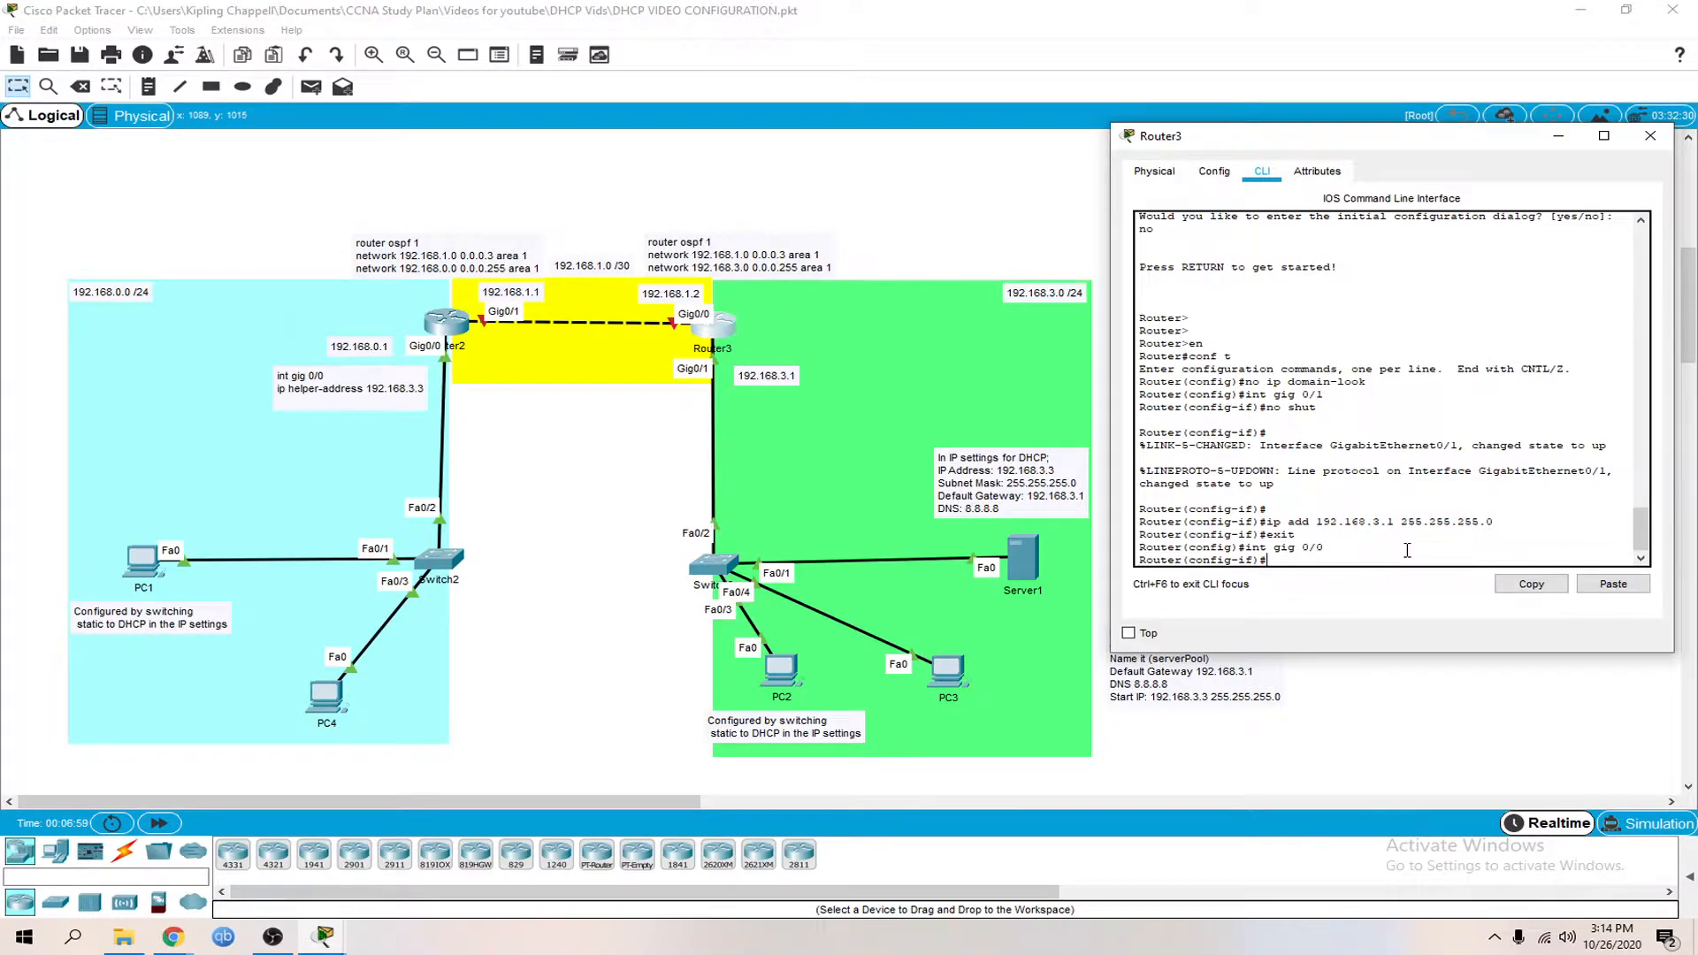
text(ip add 192.168.1.2 255.255.255.252)
key(Return)
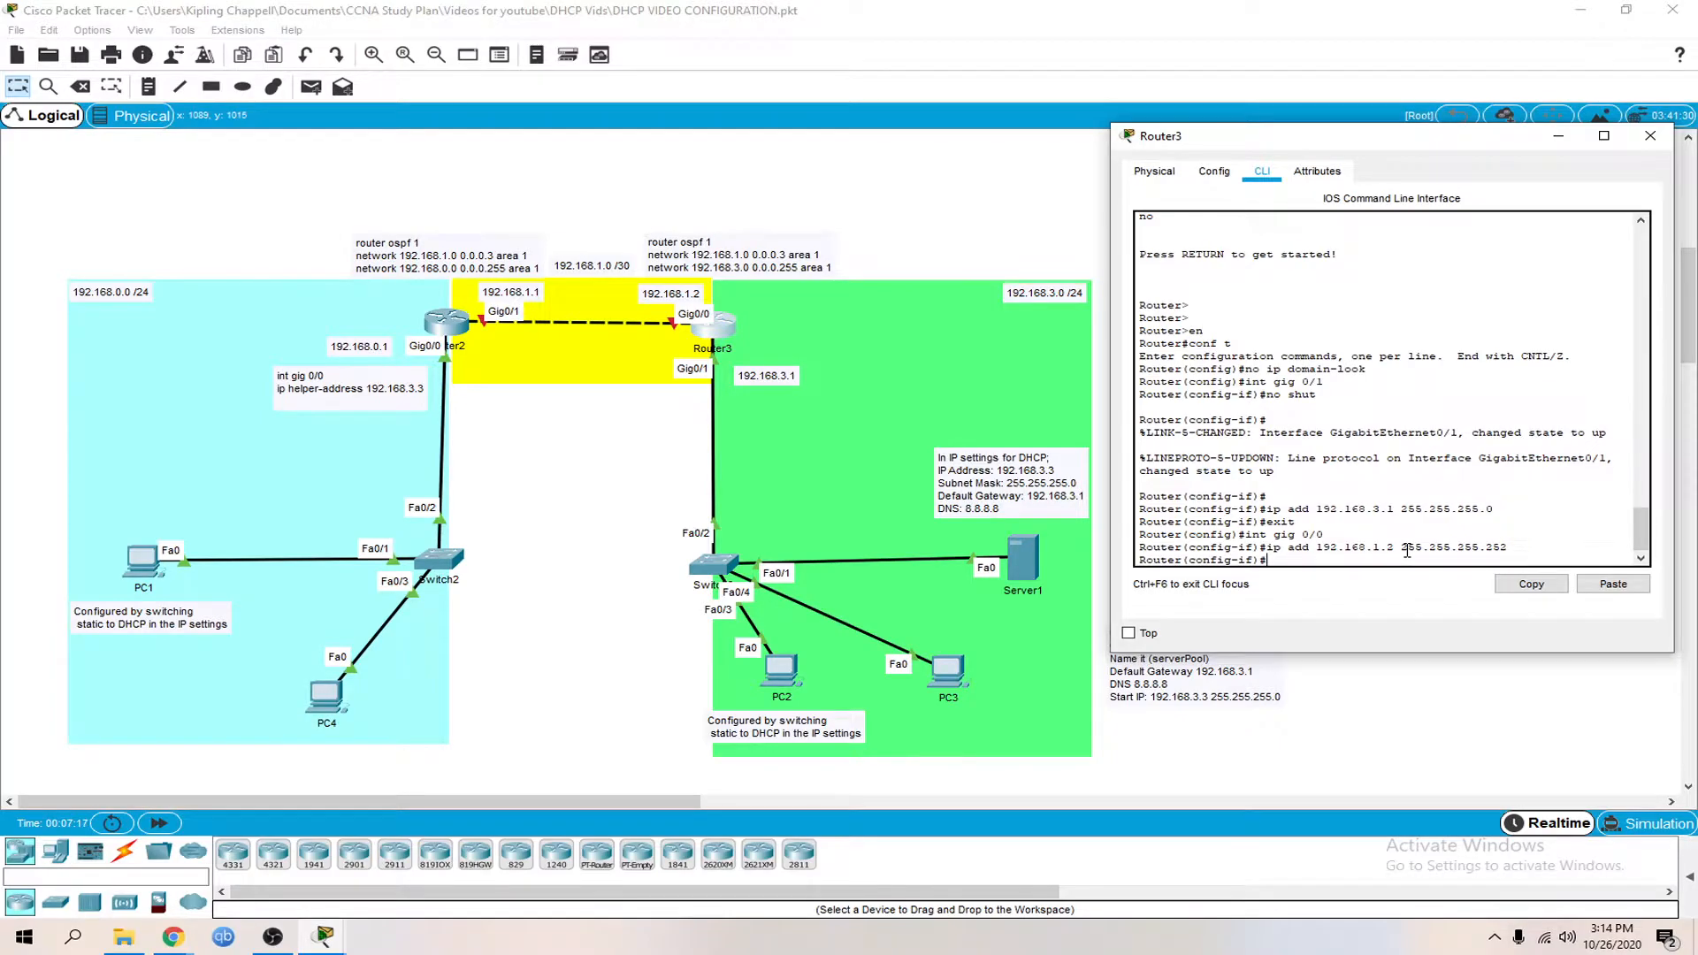
text(no shut)
key(Return)
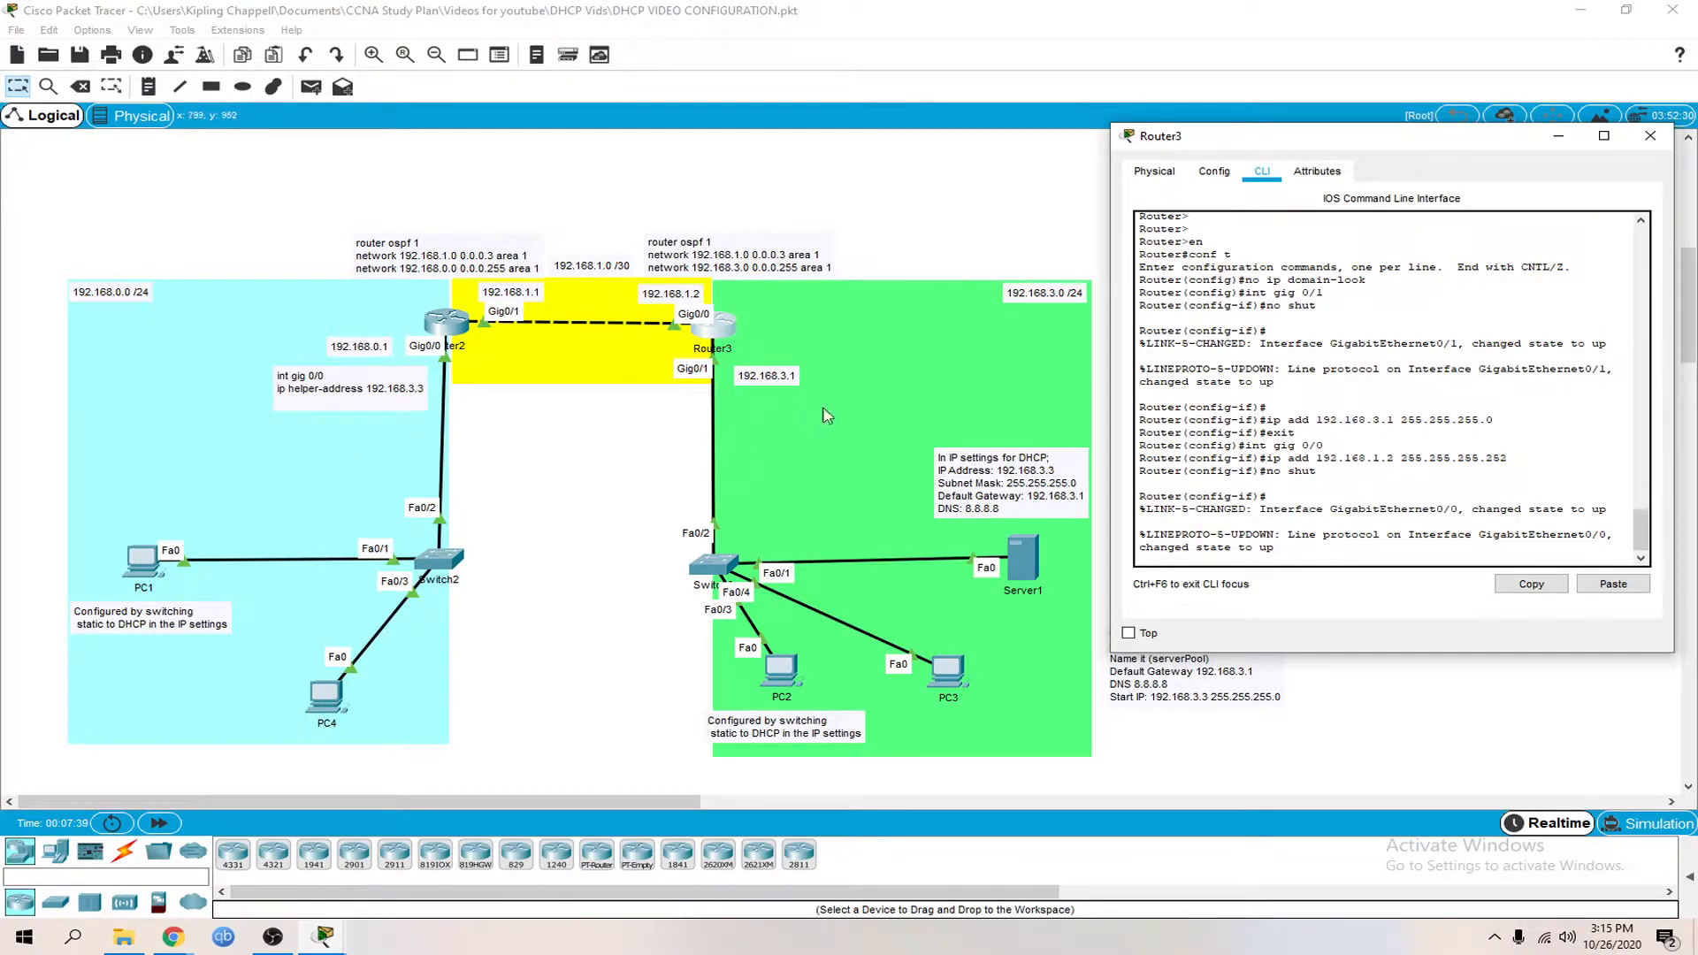
key(Return)
key(Return)
key(Return)
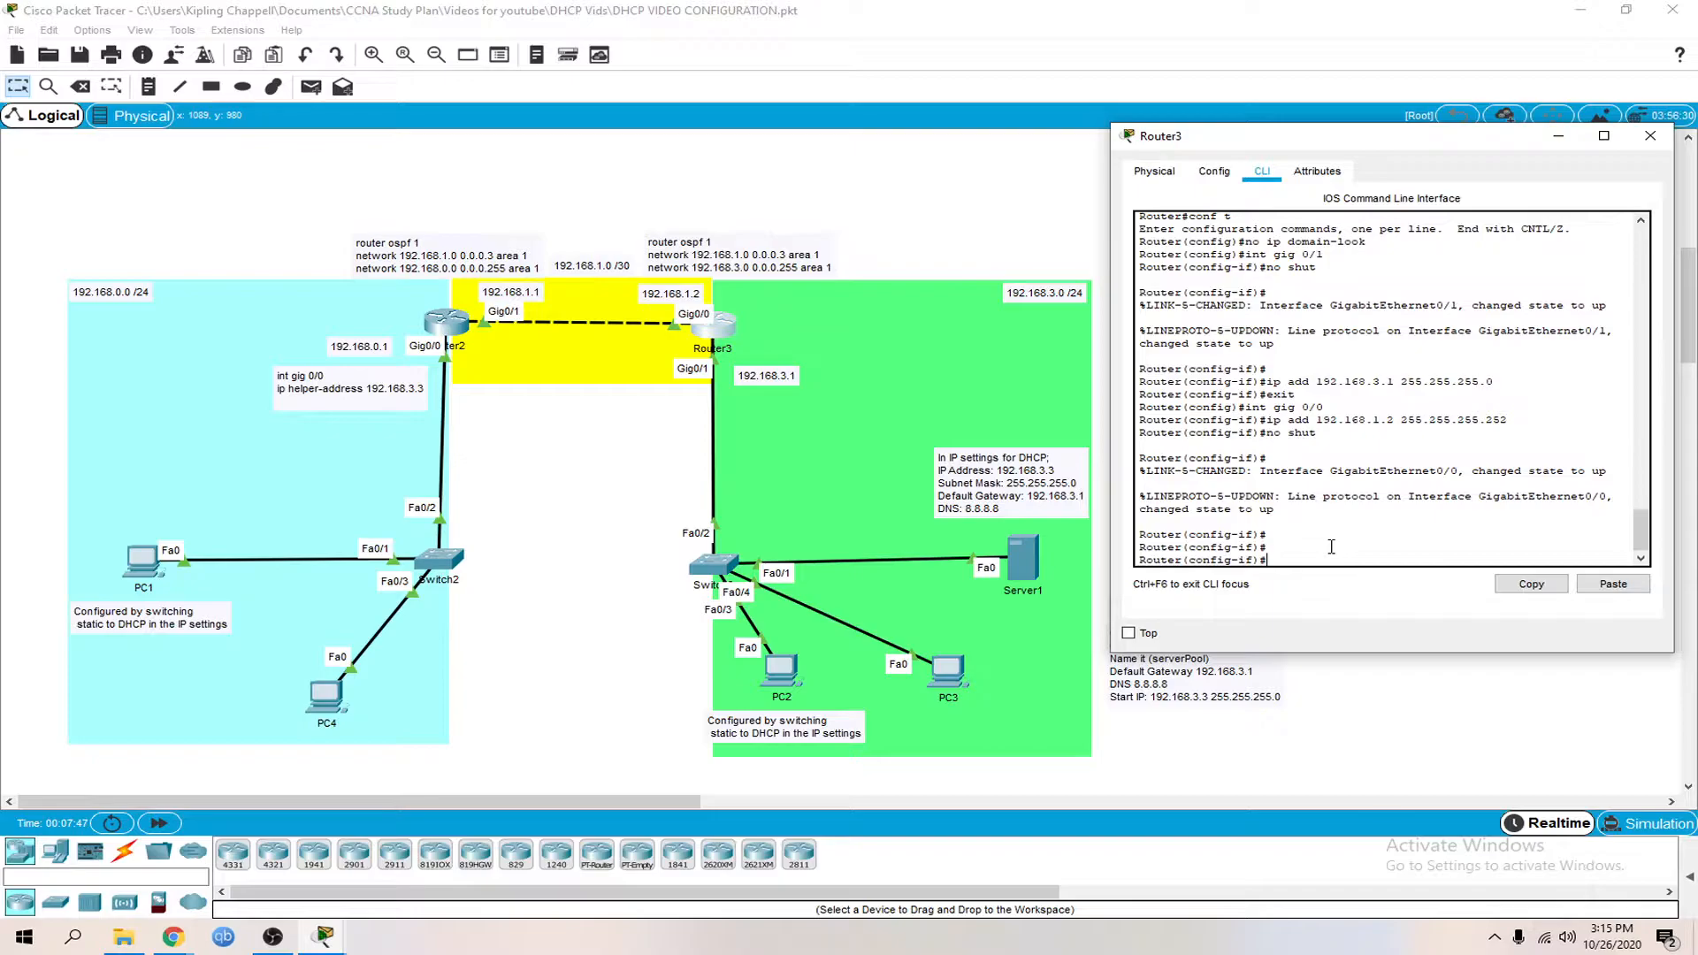
text(exit)
key(Return)
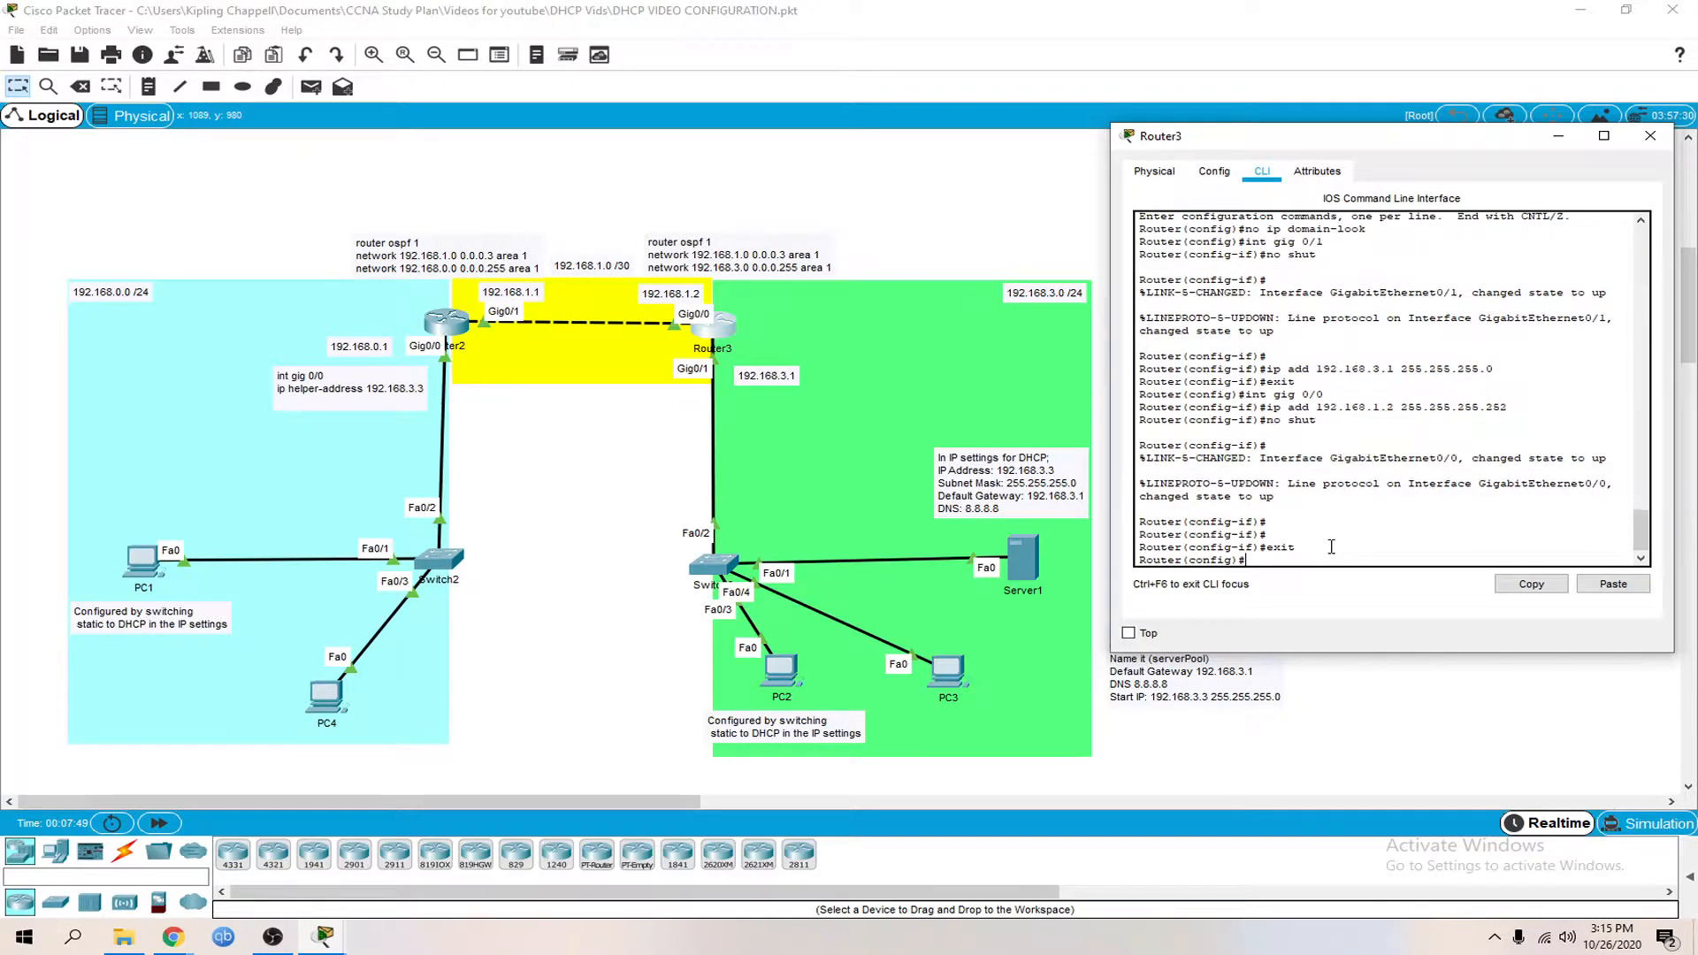
Configure OSPF process 1 on Router3 with networks 192.168.1.0 0.0.0.3 and 192.168.3.0 0.0.0.255, both in area 1
text(router ospf 1)
key(Return)
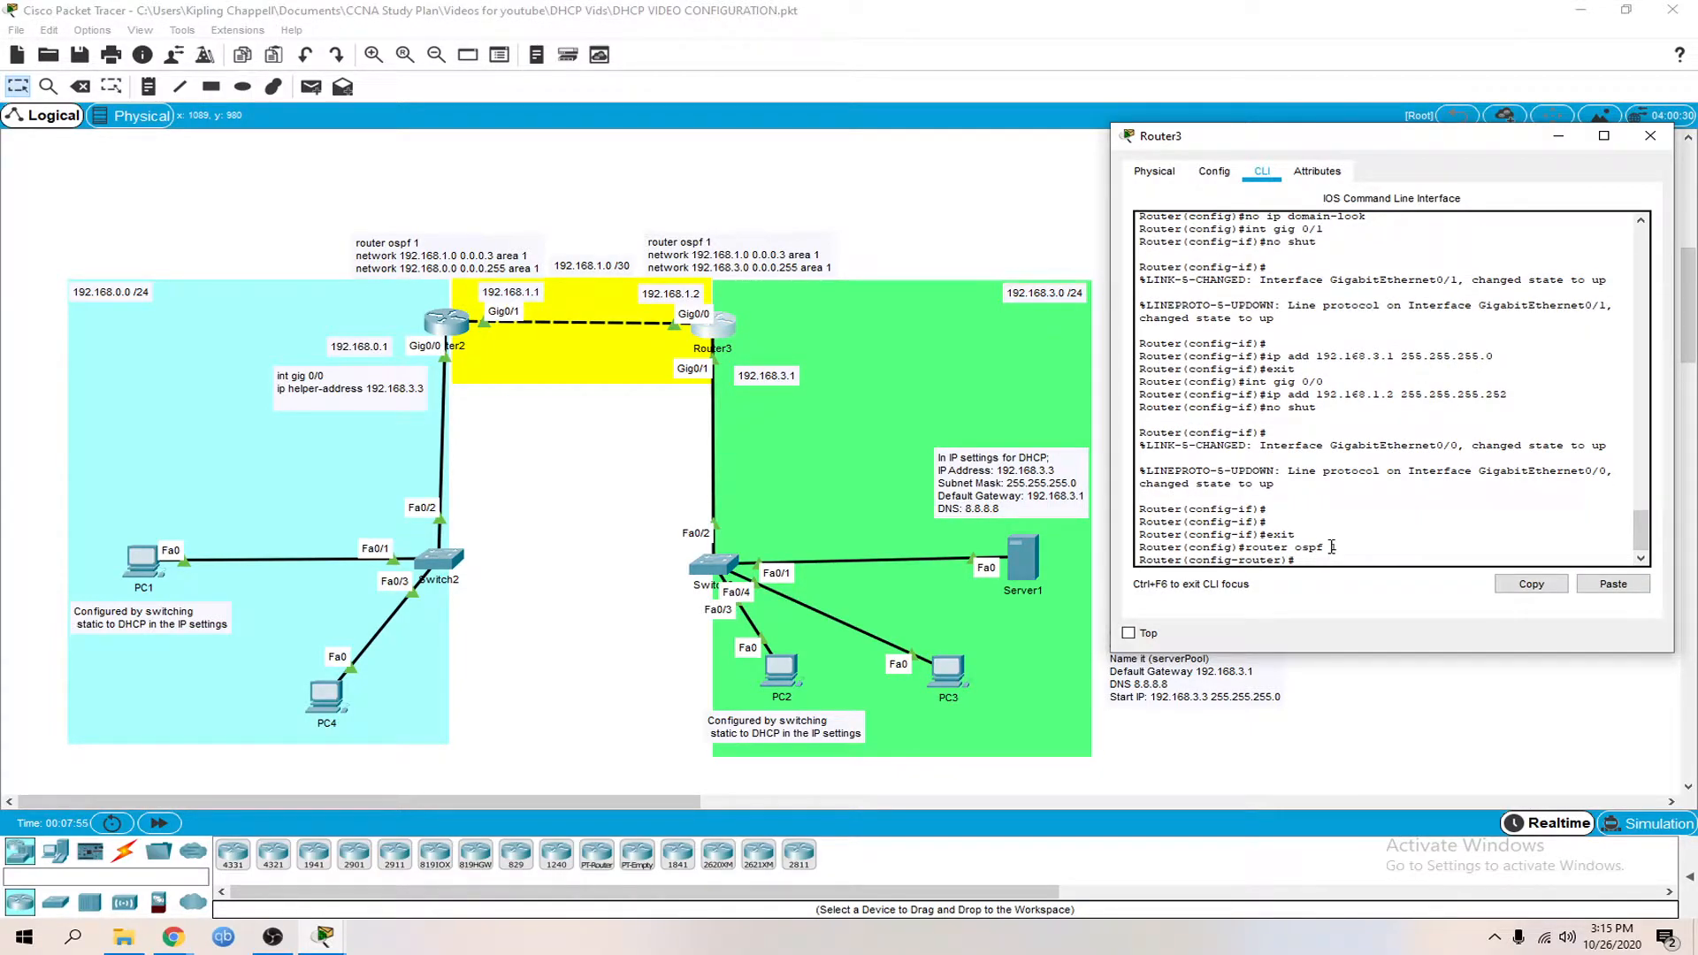
text(network 192.168.1.0 0.0.0.3 area 1)
key(Return)
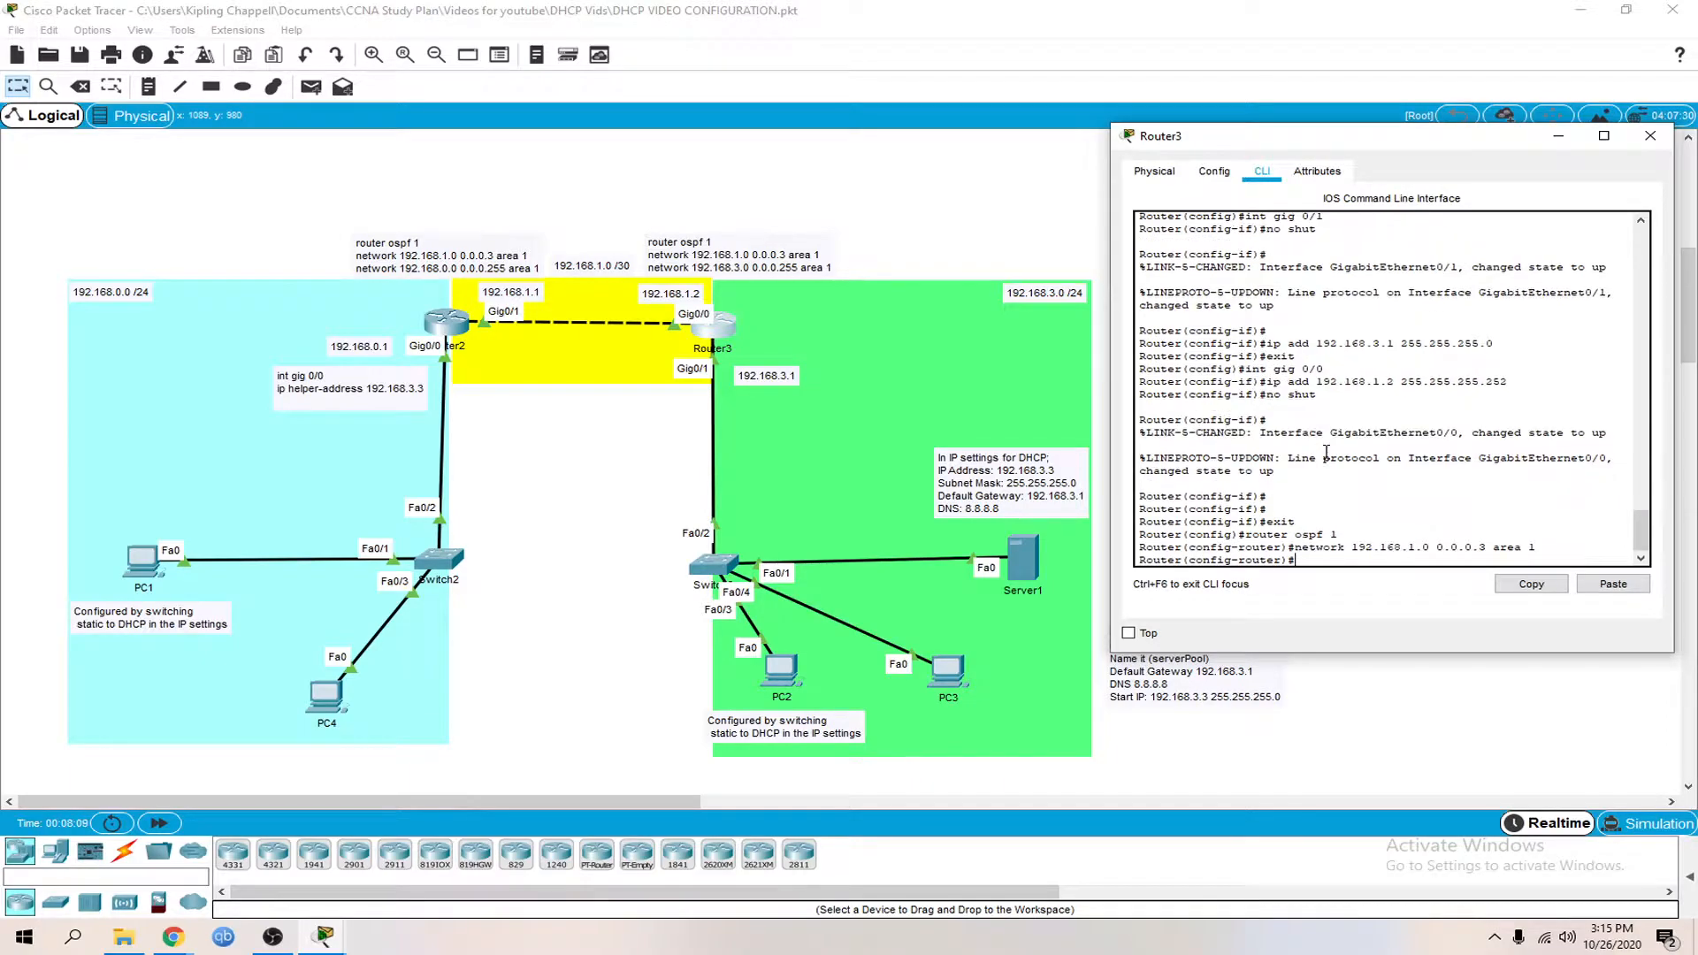
text(network 192.168.3.0)
text(0.0.0.255 area)
key(Return)
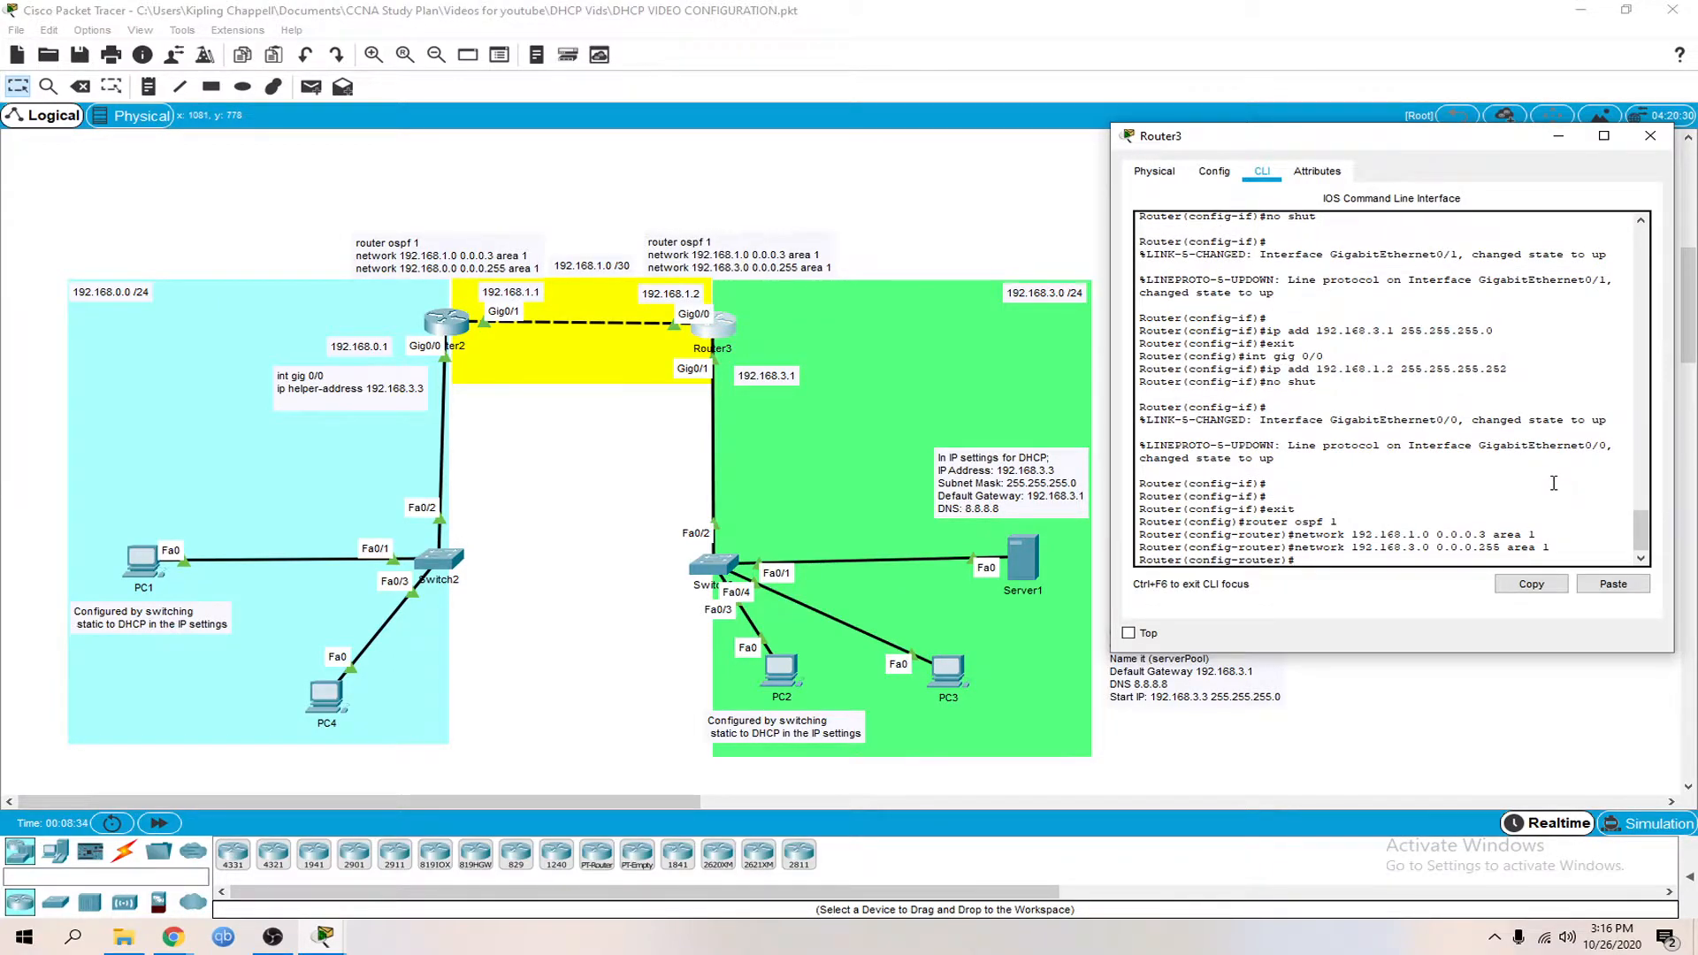
Switch to Router2's command line and return it to global configuration mode
click(1650, 137)
click(445, 329)
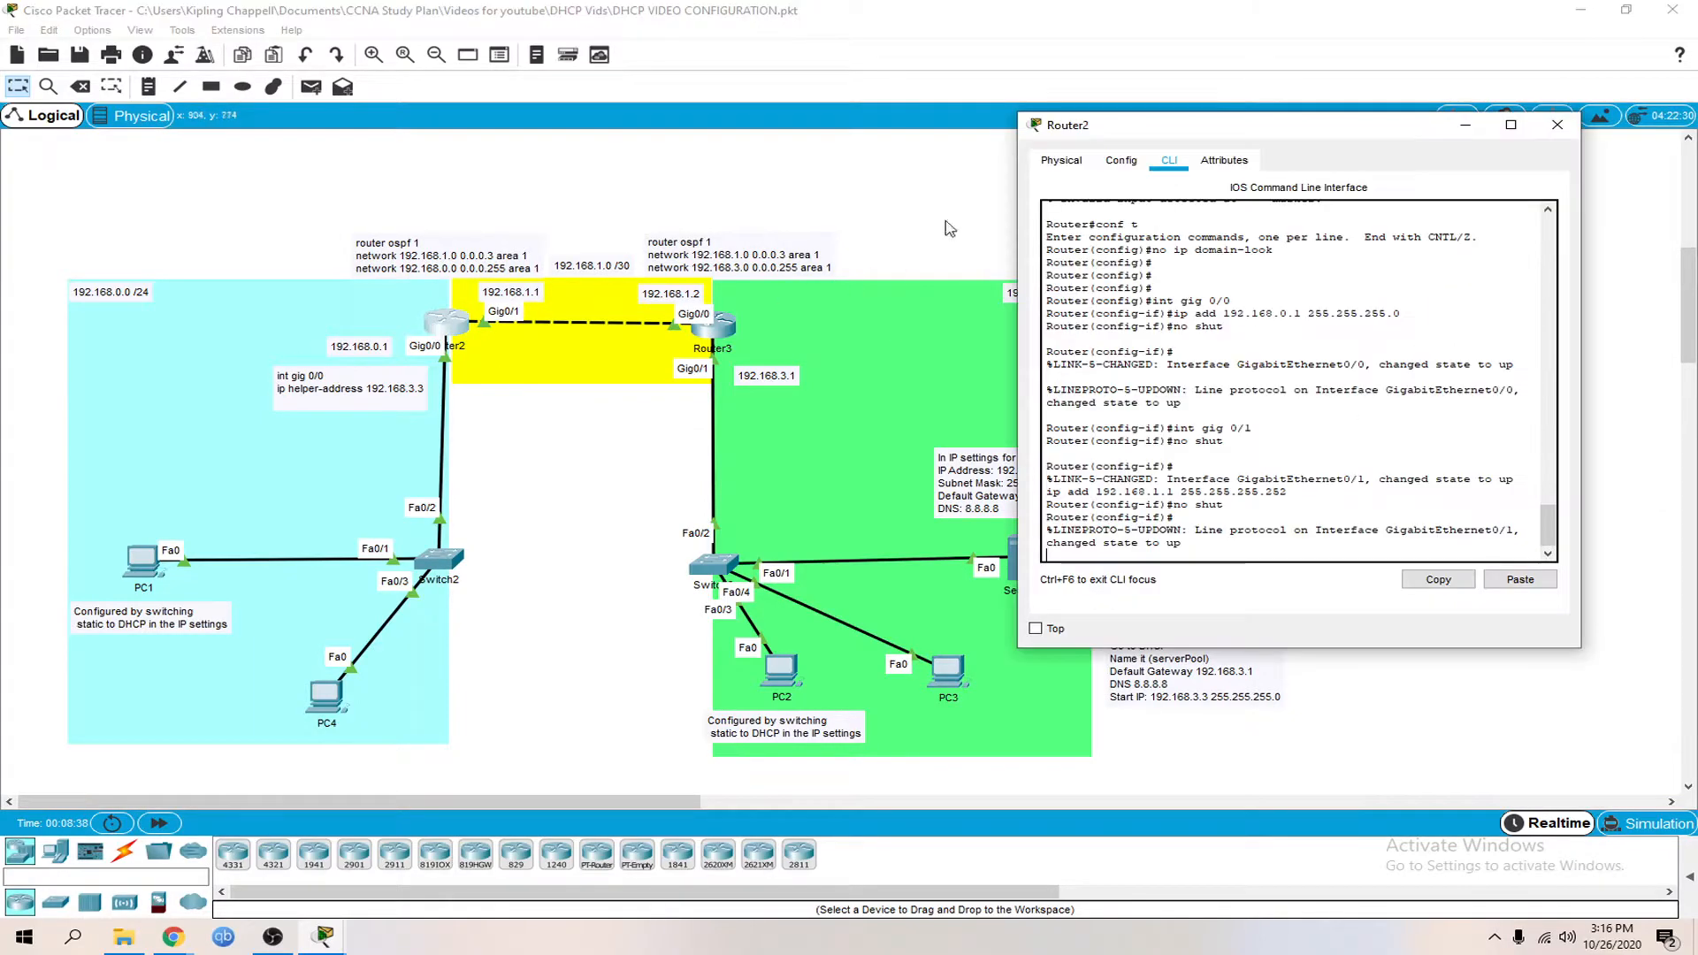
drag(1114, 124, 1220, 111)
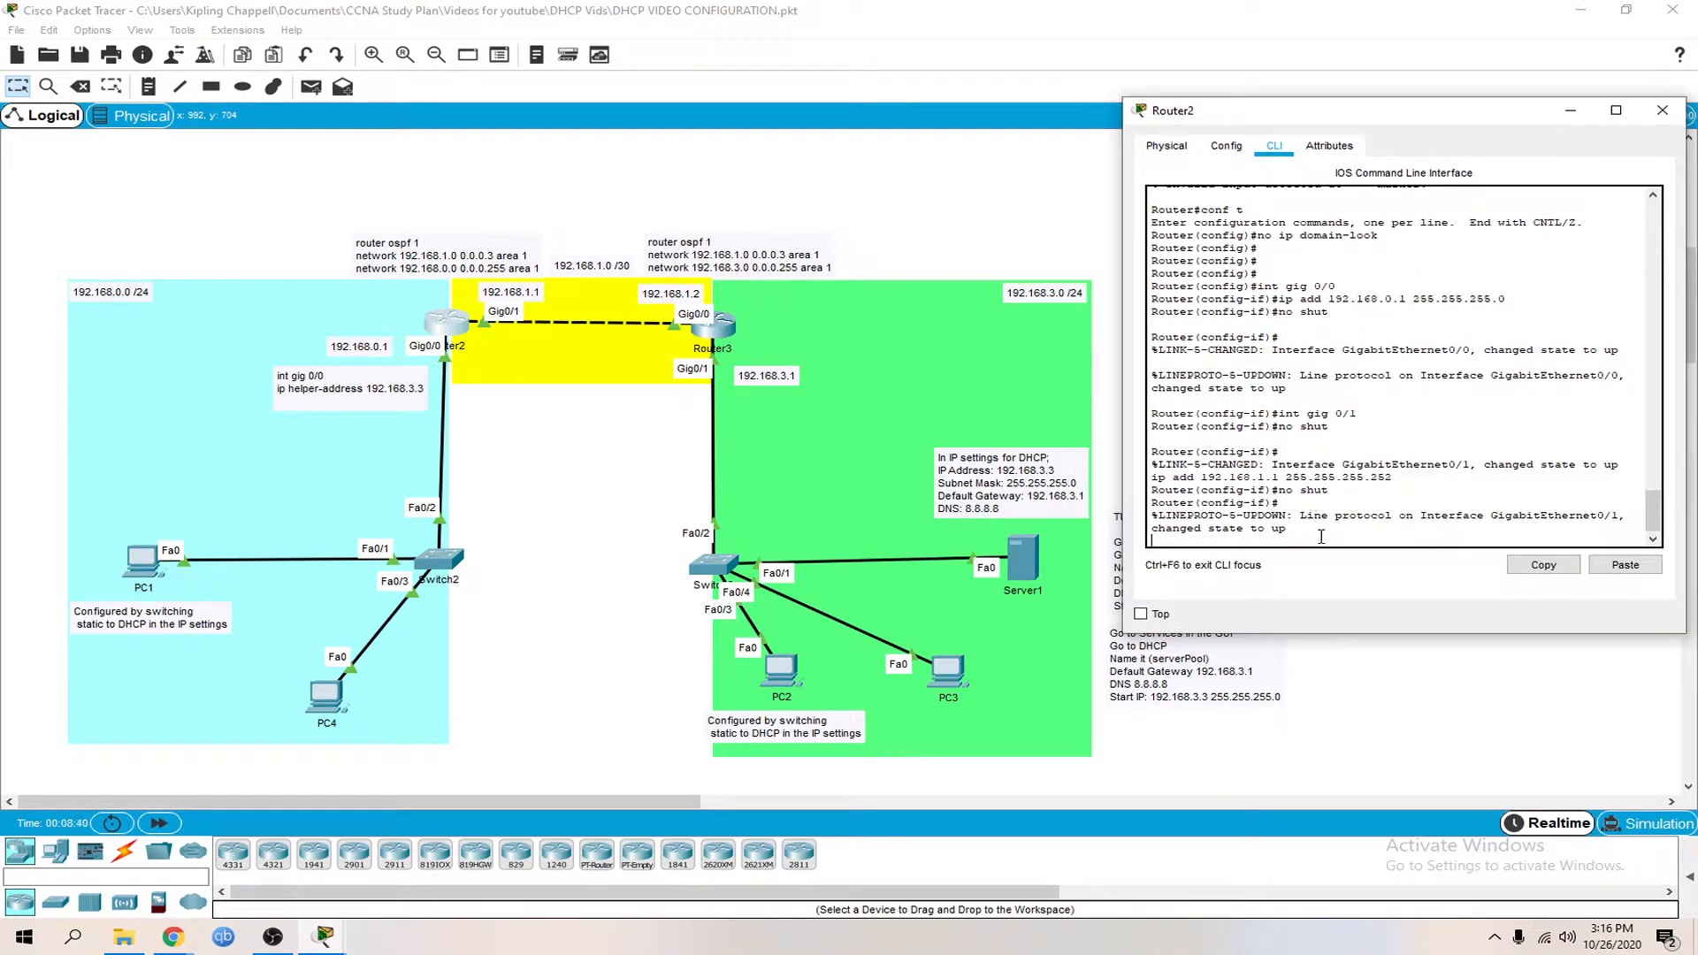
key(Return)
key(Return)
key(Return)
text(exit)
key(Return)
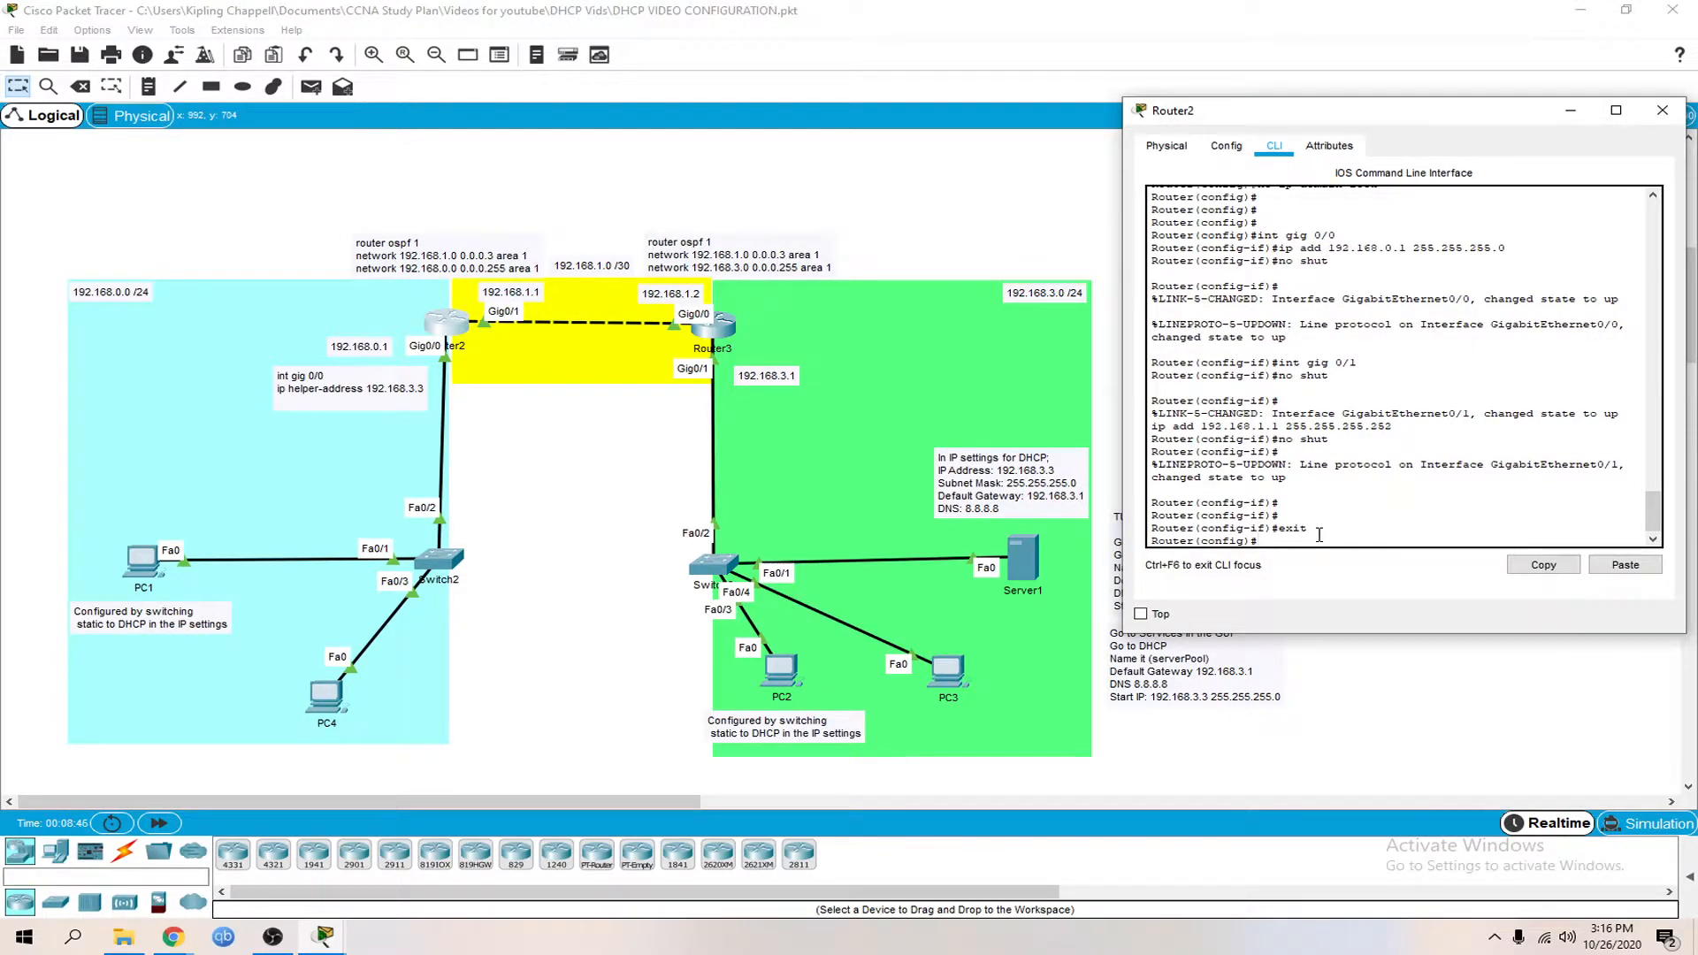
Start OSPF process 1 on Router2 and add network 192.168.1.0 0.0.0.3 in area 1
text(router ospf)
key(BackSpace)
key(BackSpace)
key(BackSpace)
text(pf 1)
key(Return)
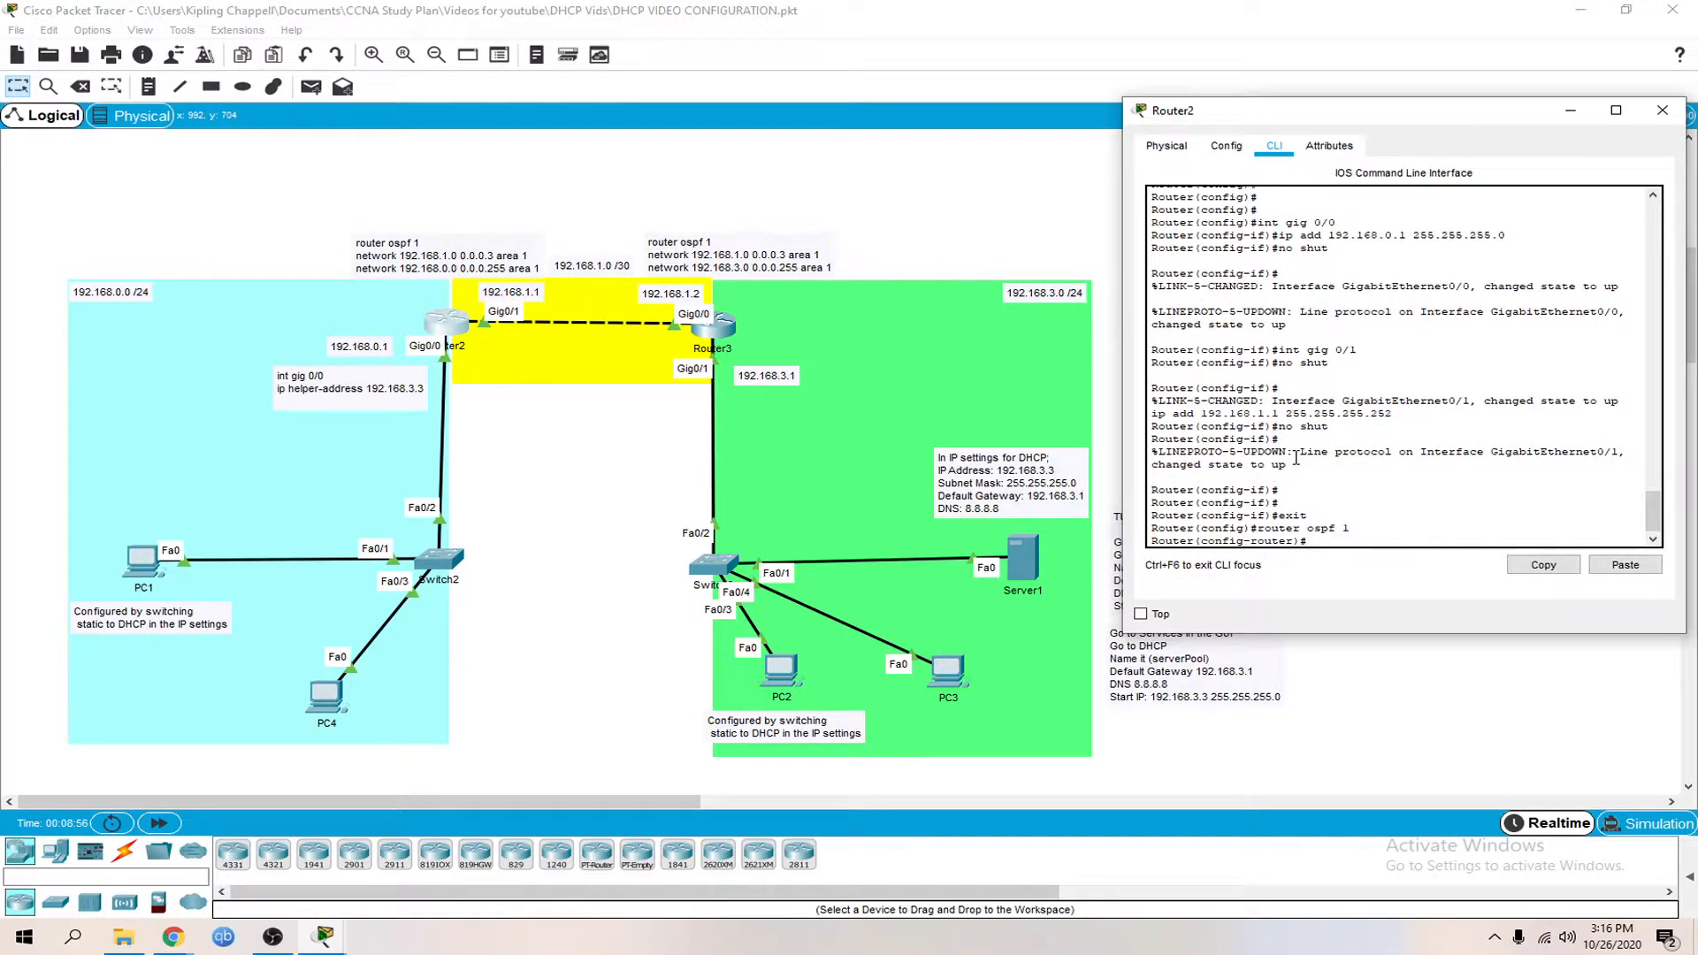
text(network 192.168.1.0 0.0.0.3 area 1)
key(Return)
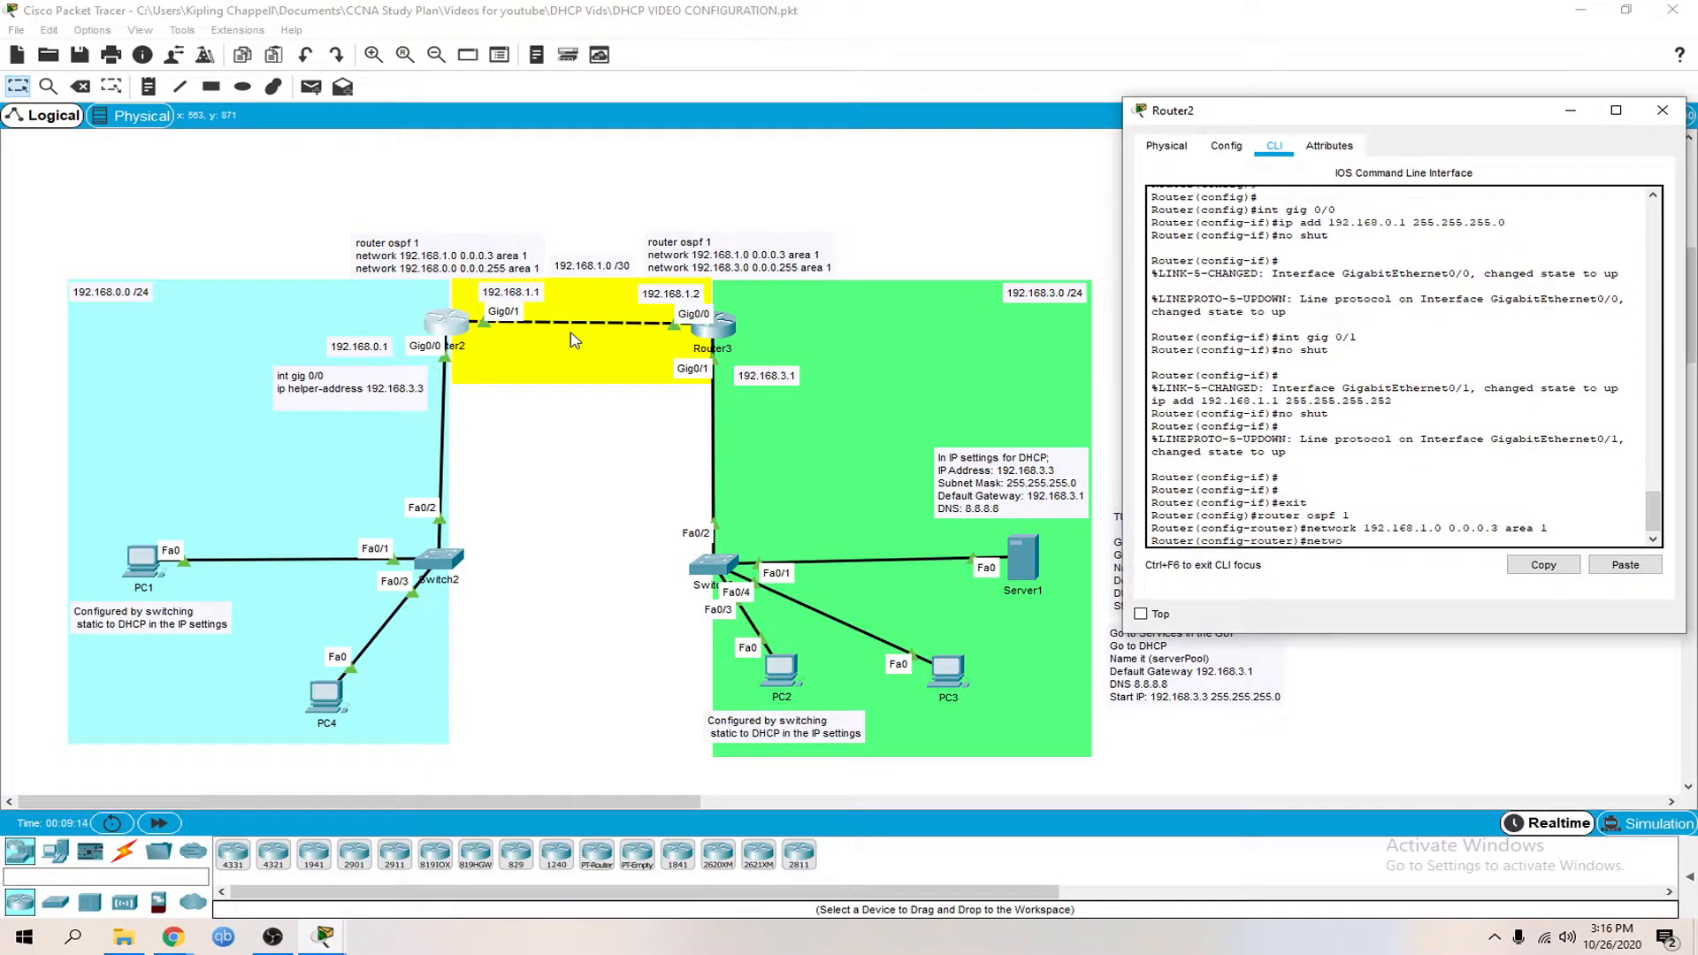
Add network 192.168.0.0 0.0.0.3 area 1 to Router2's OSPF process and return to global configuration mode
text(network 192.168.0.)
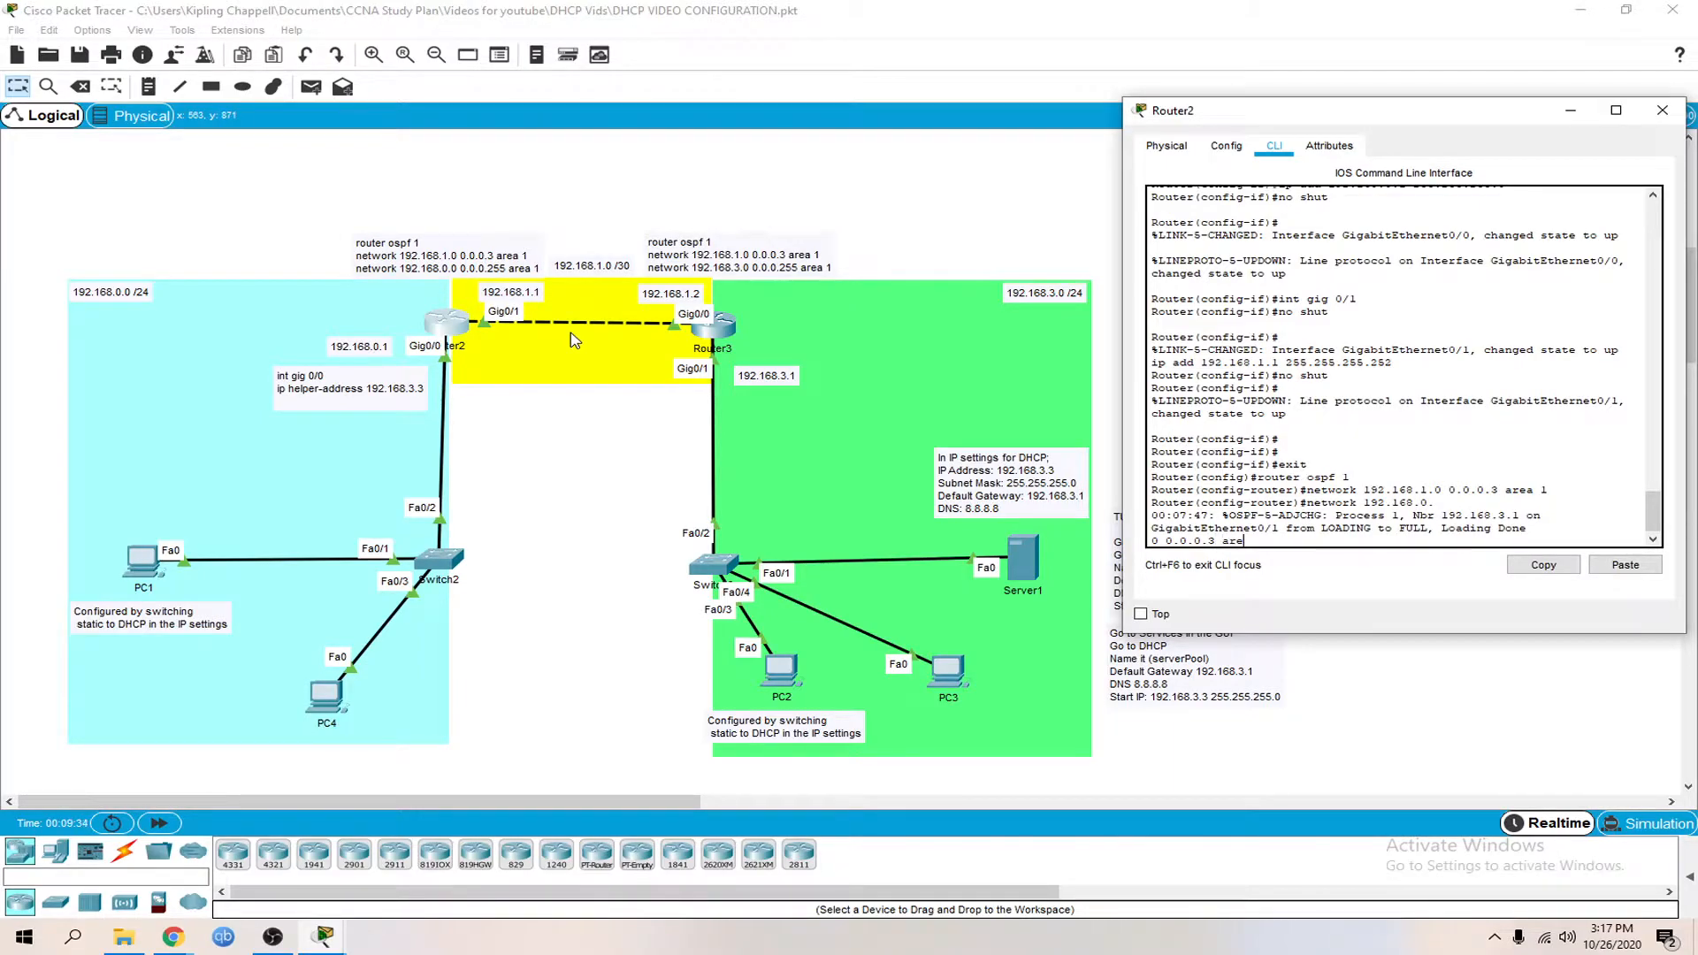
text(1)
key(Return)
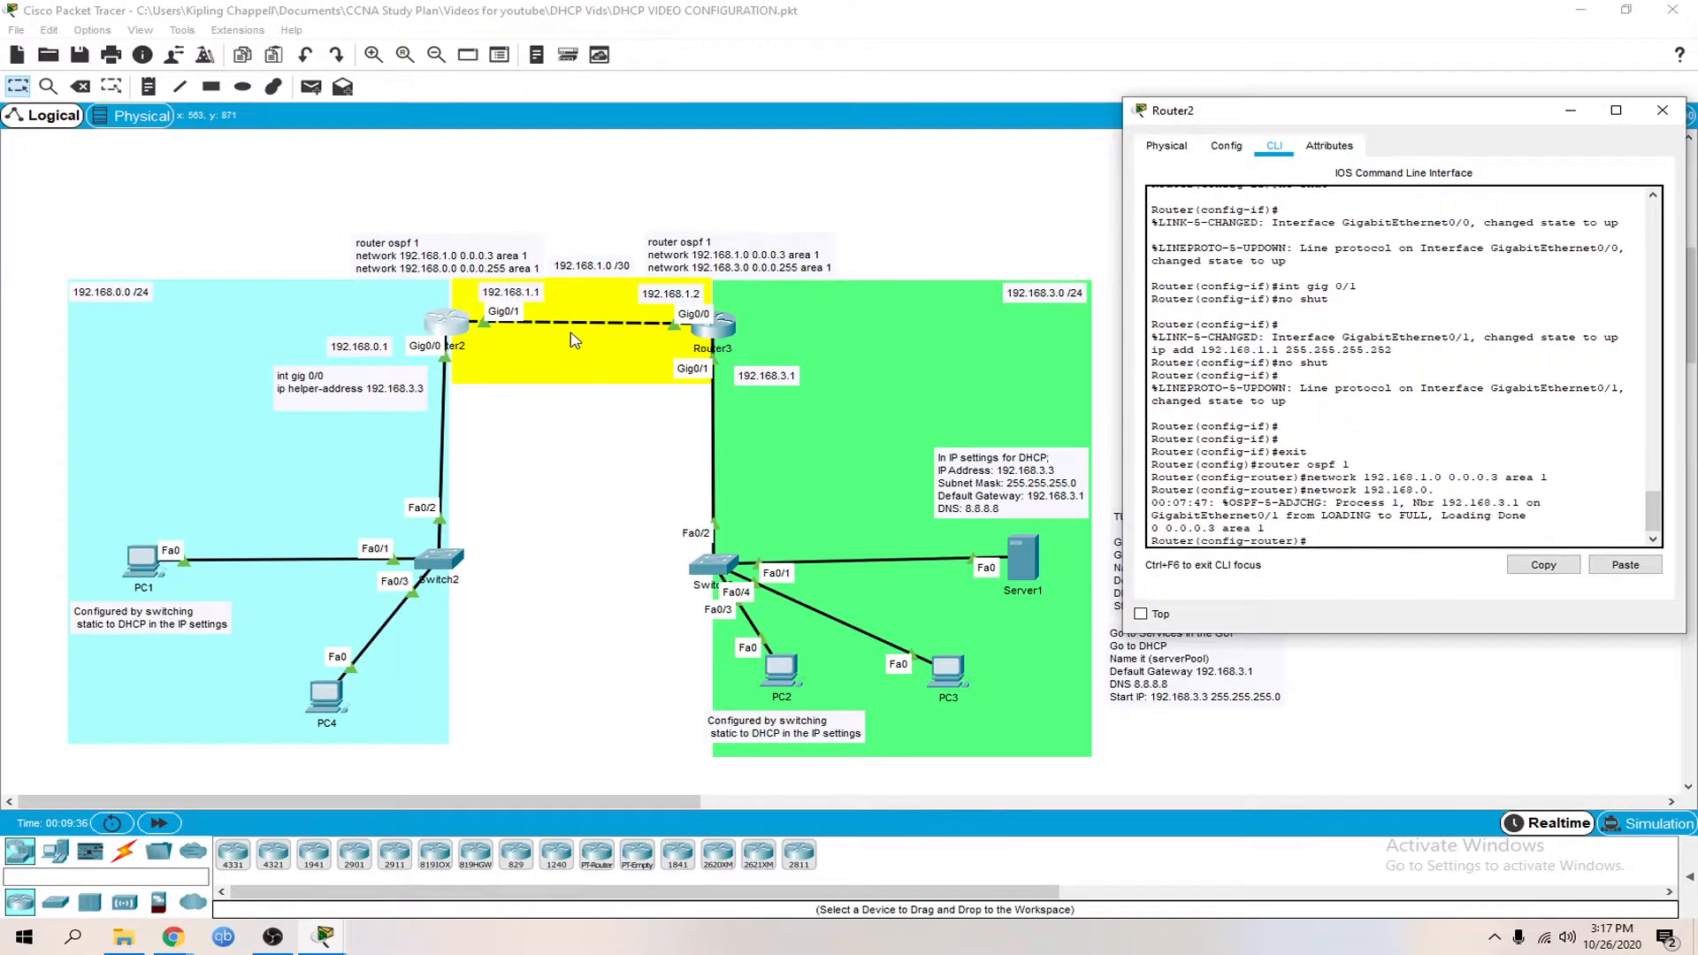
key(Up)
key(Return)
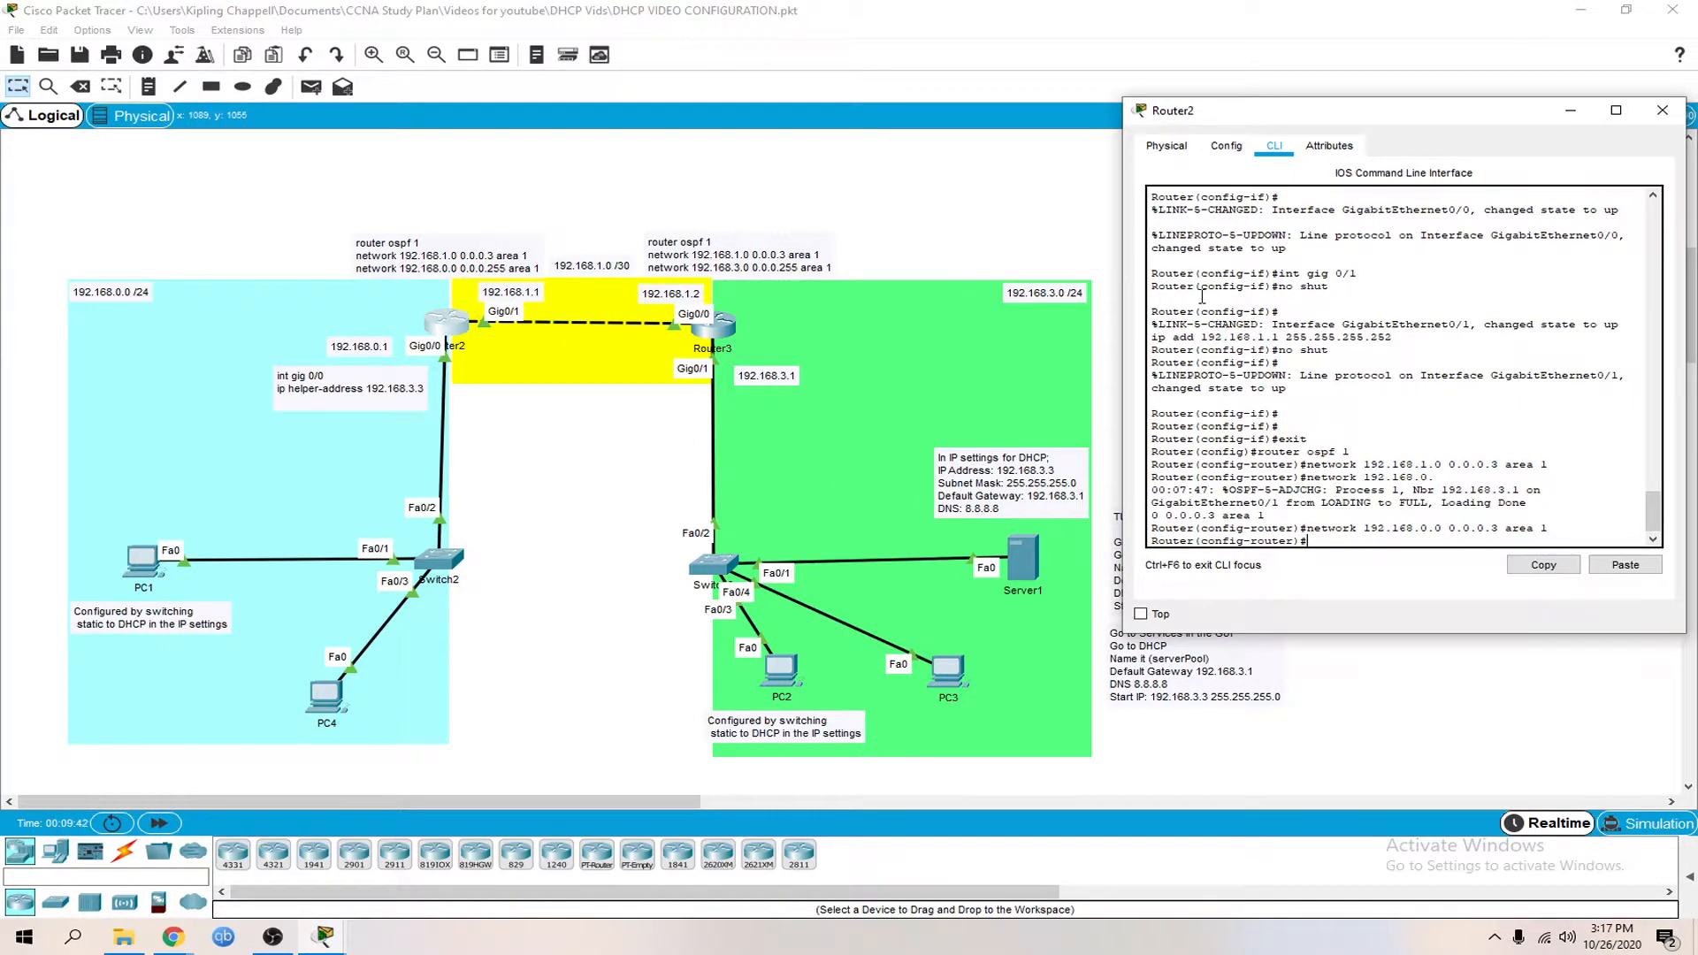
text(exit)
key(Return)
Examine the OSPF adjacency messages in the Router2 and Router3 command lines
drag(1530, 490, 1151, 478)
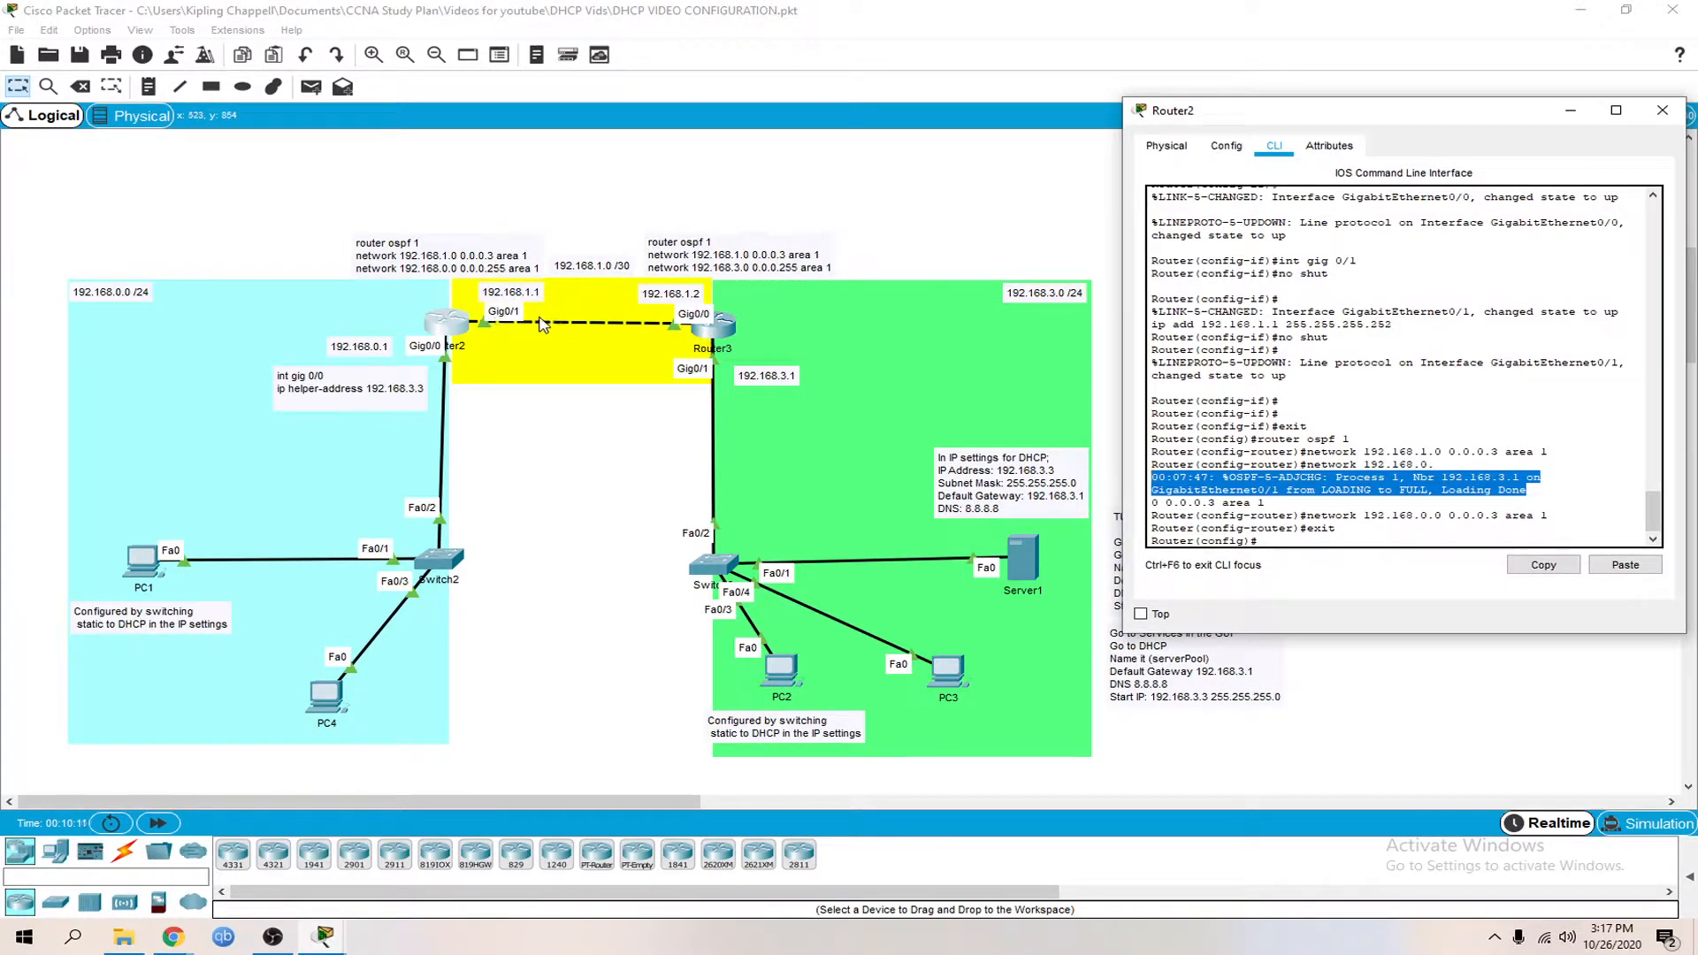
click(717, 334)
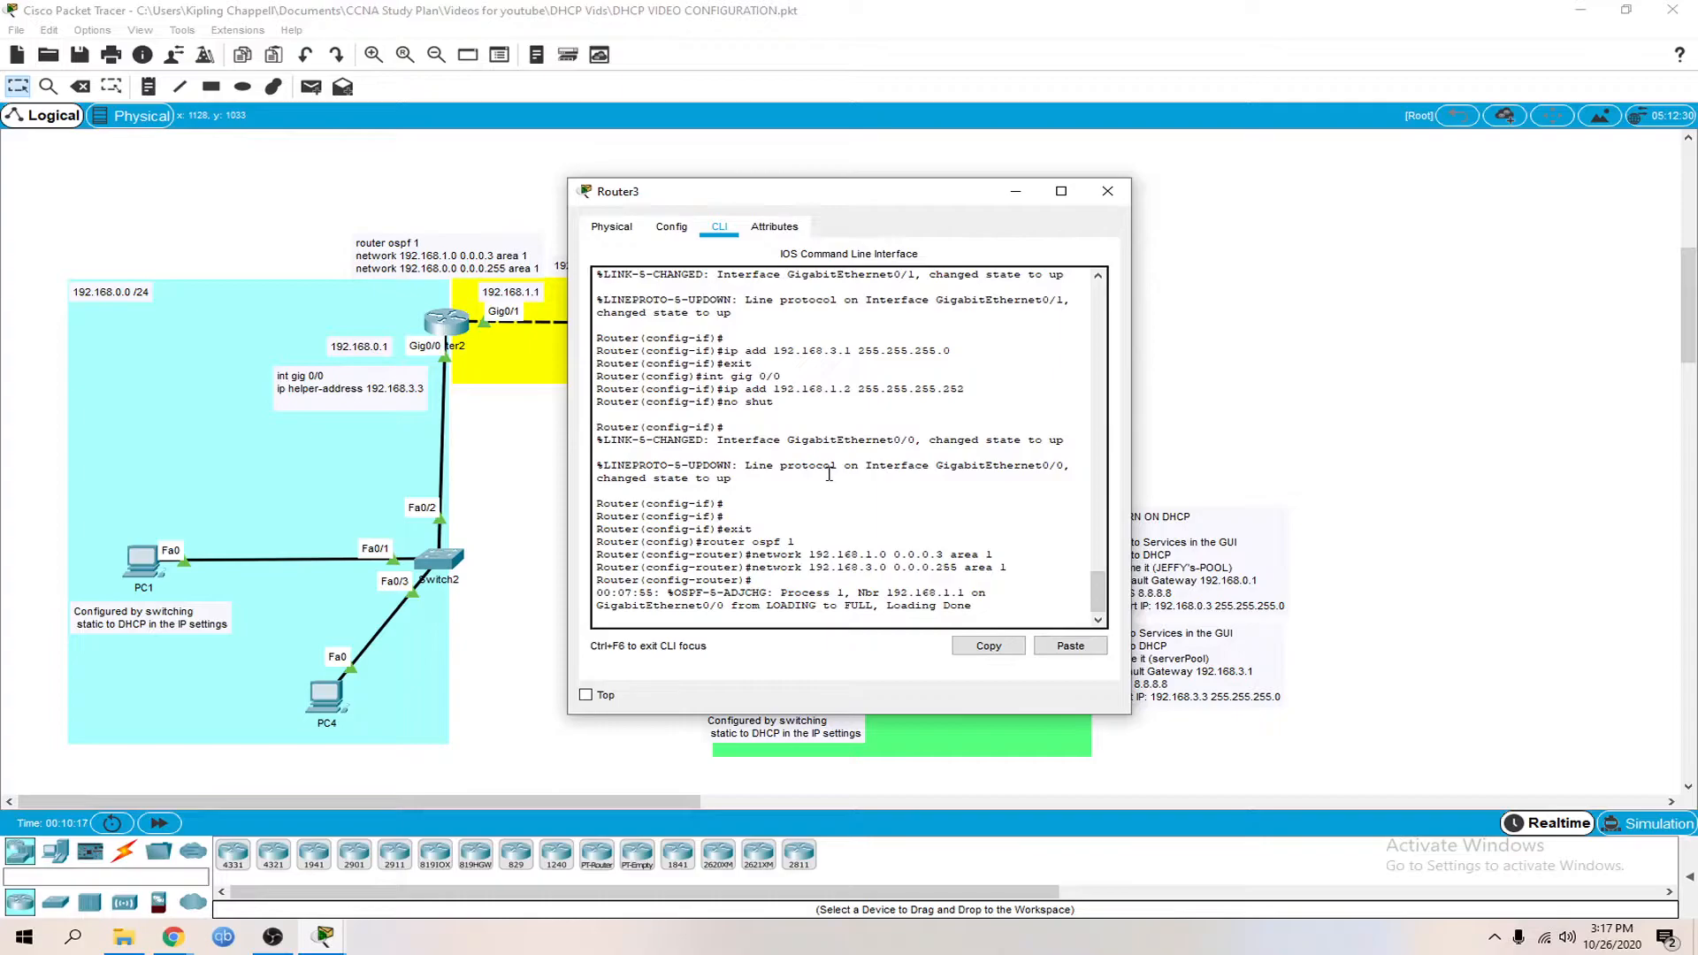
drag(982, 607, 557, 591)
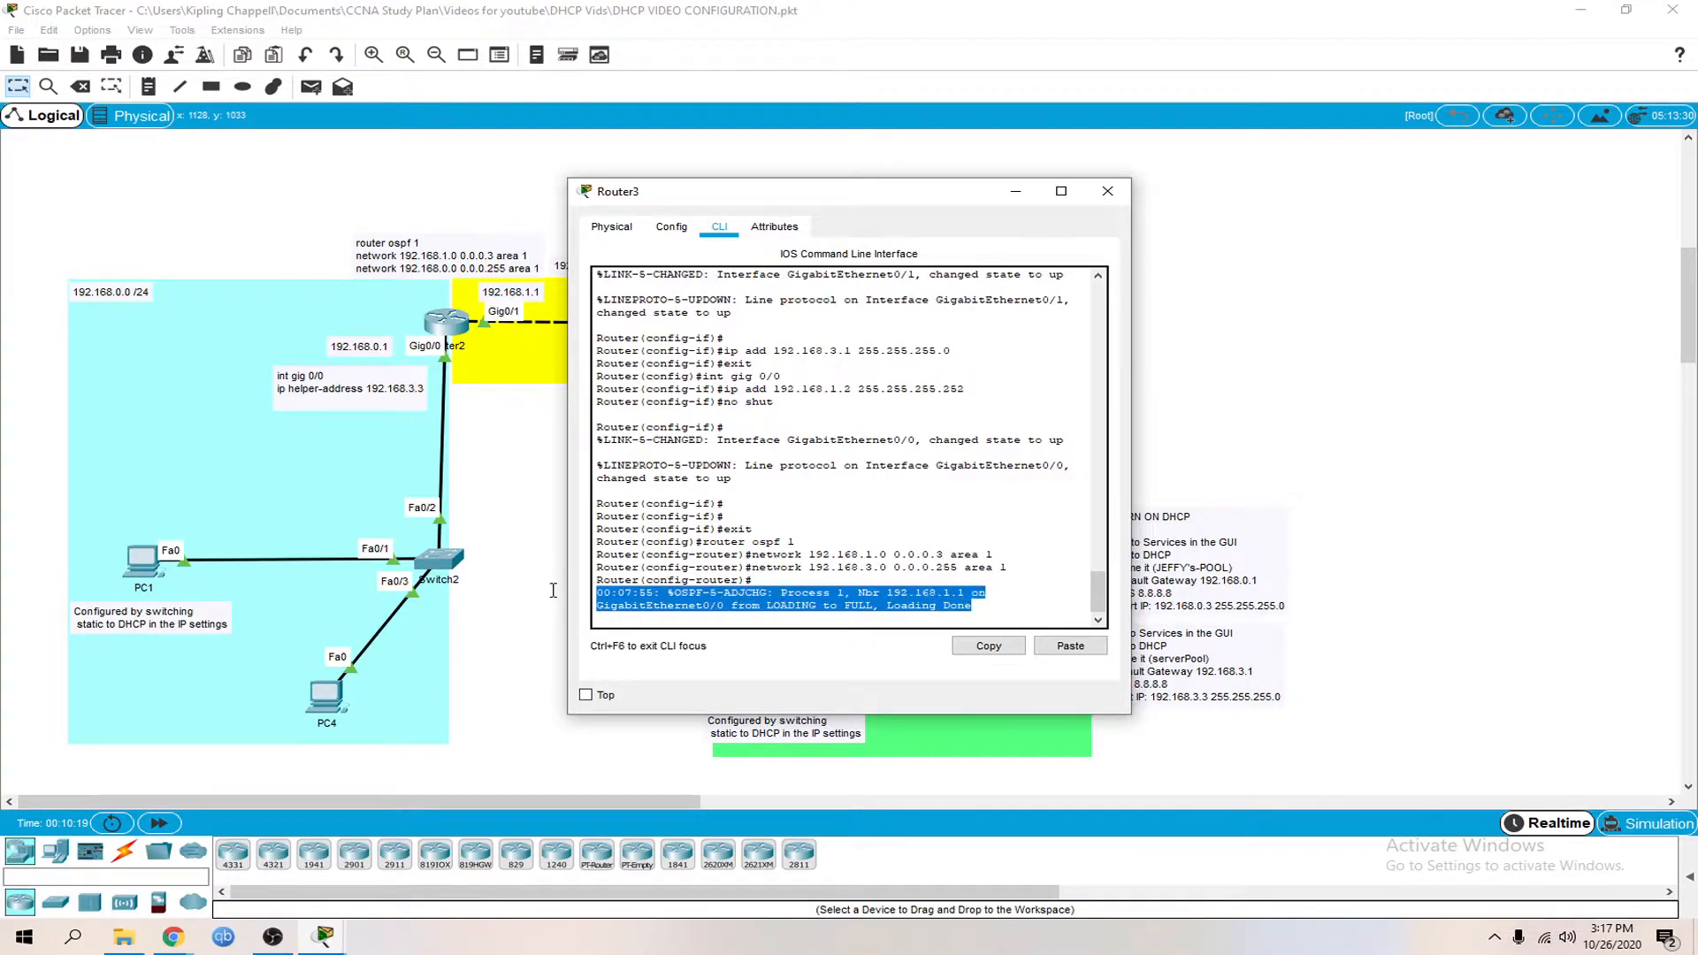
drag(849, 196, 1140, 99)
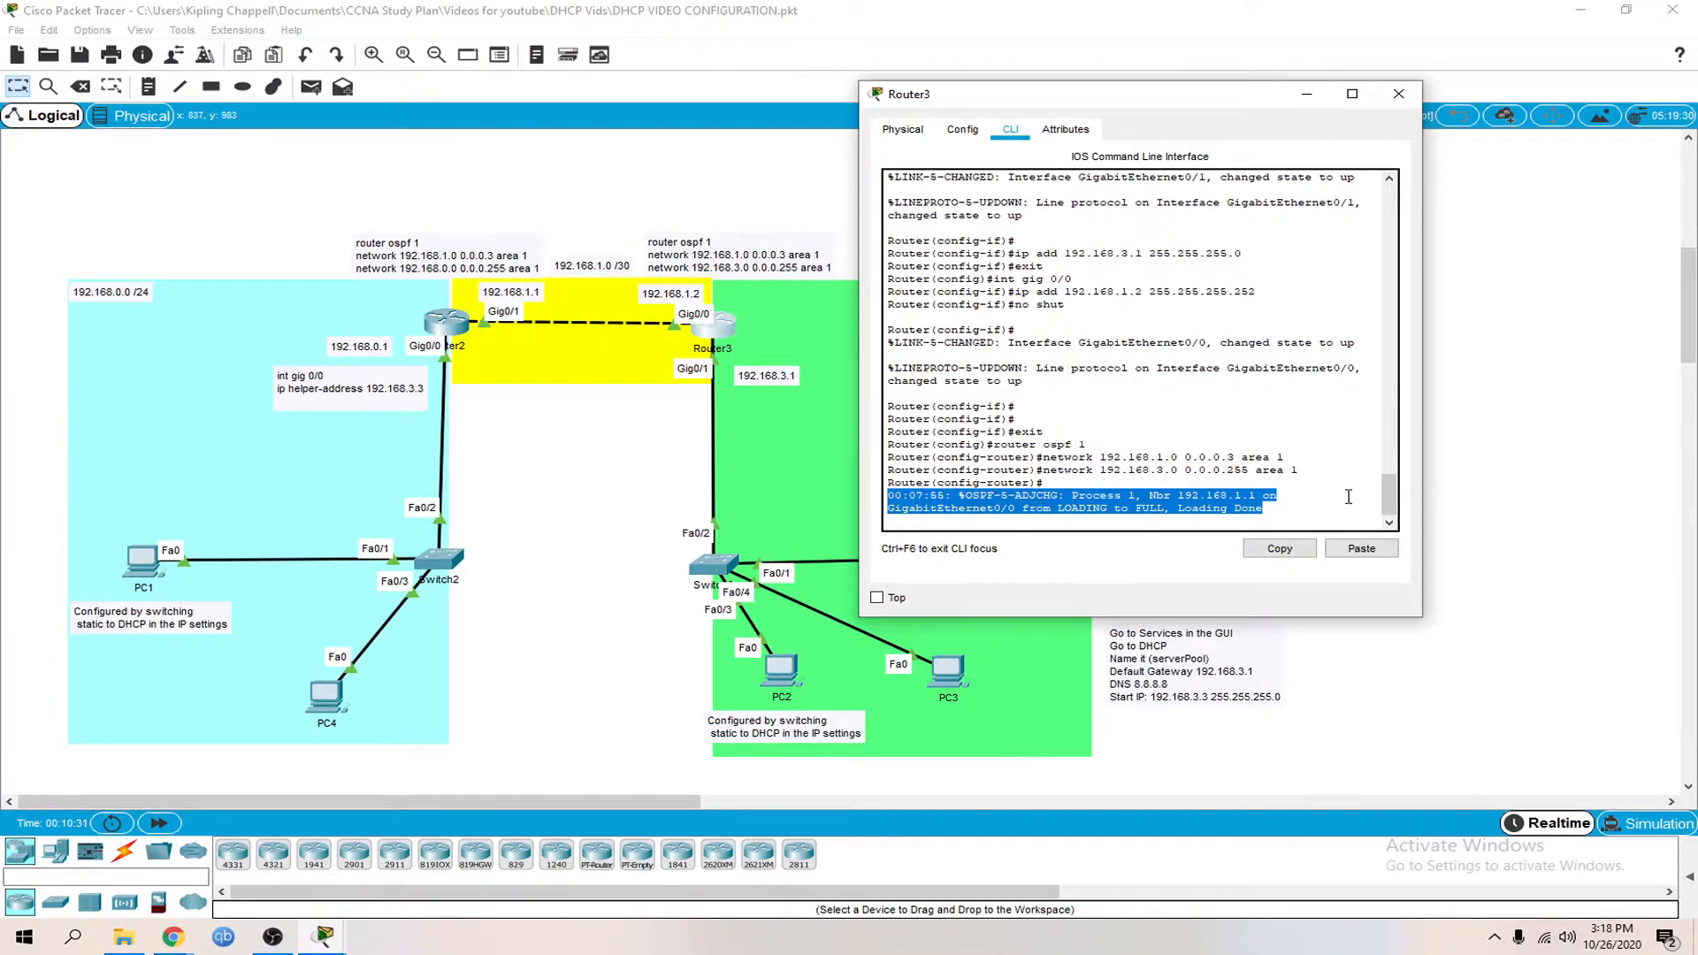
click(1327, 520)
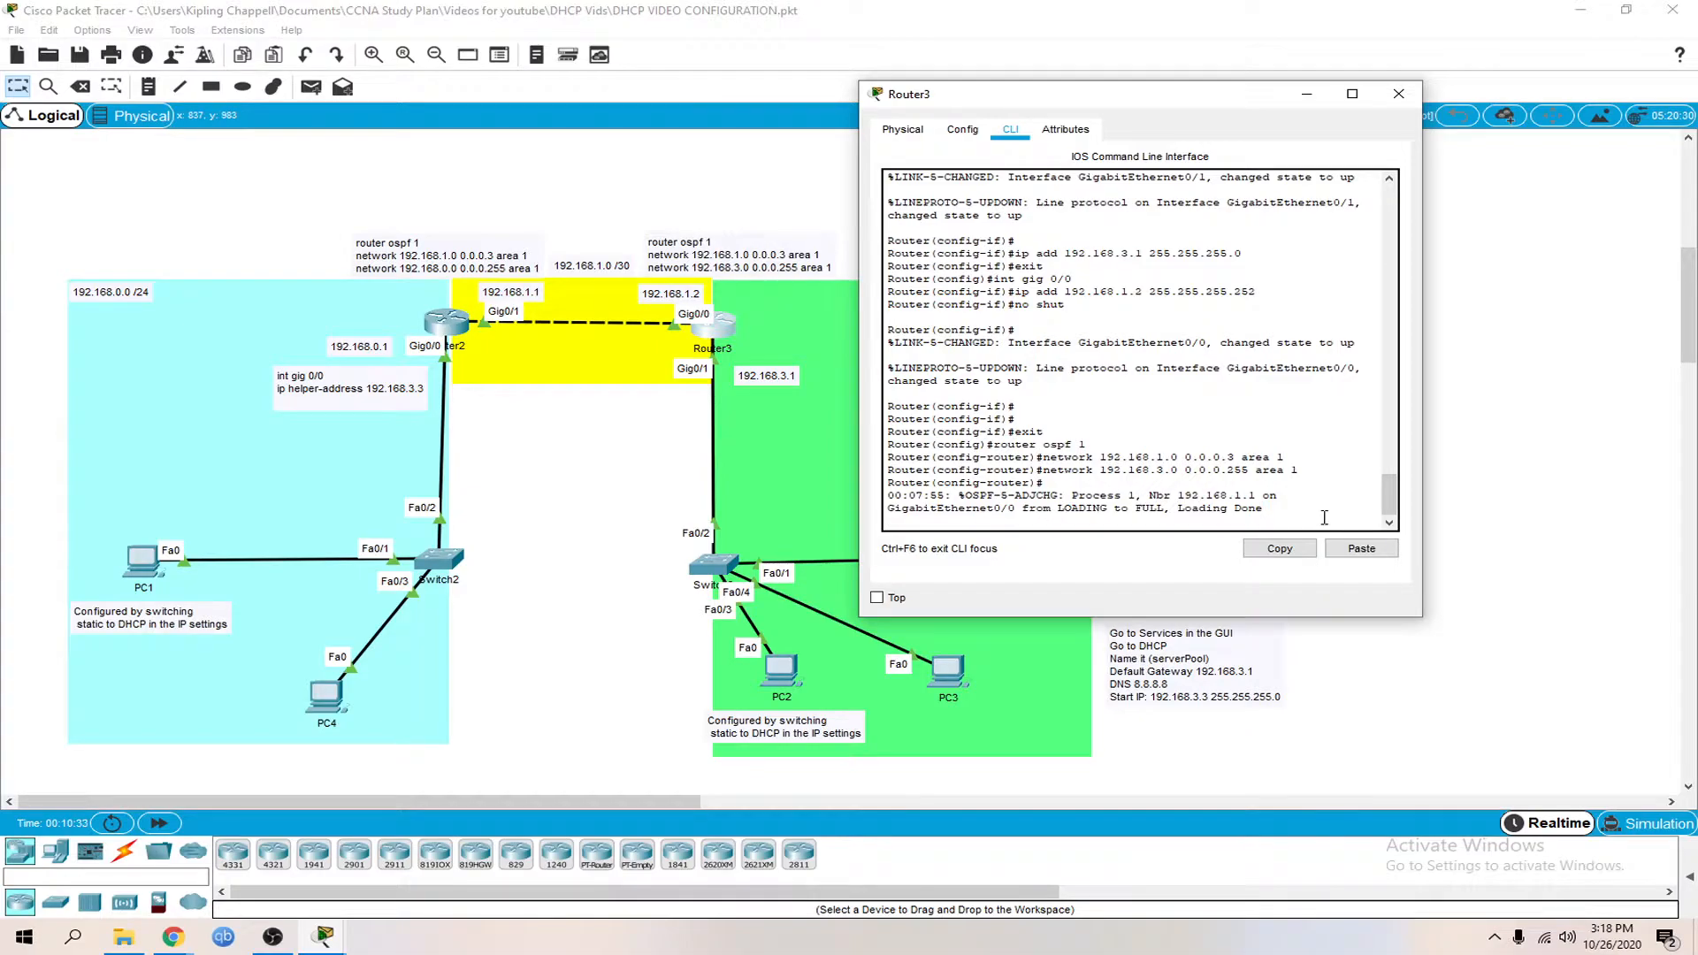
Exit OSPF configuration on Router3 to return to global configuration mode
key(Return)
key(Return)
key(Return)
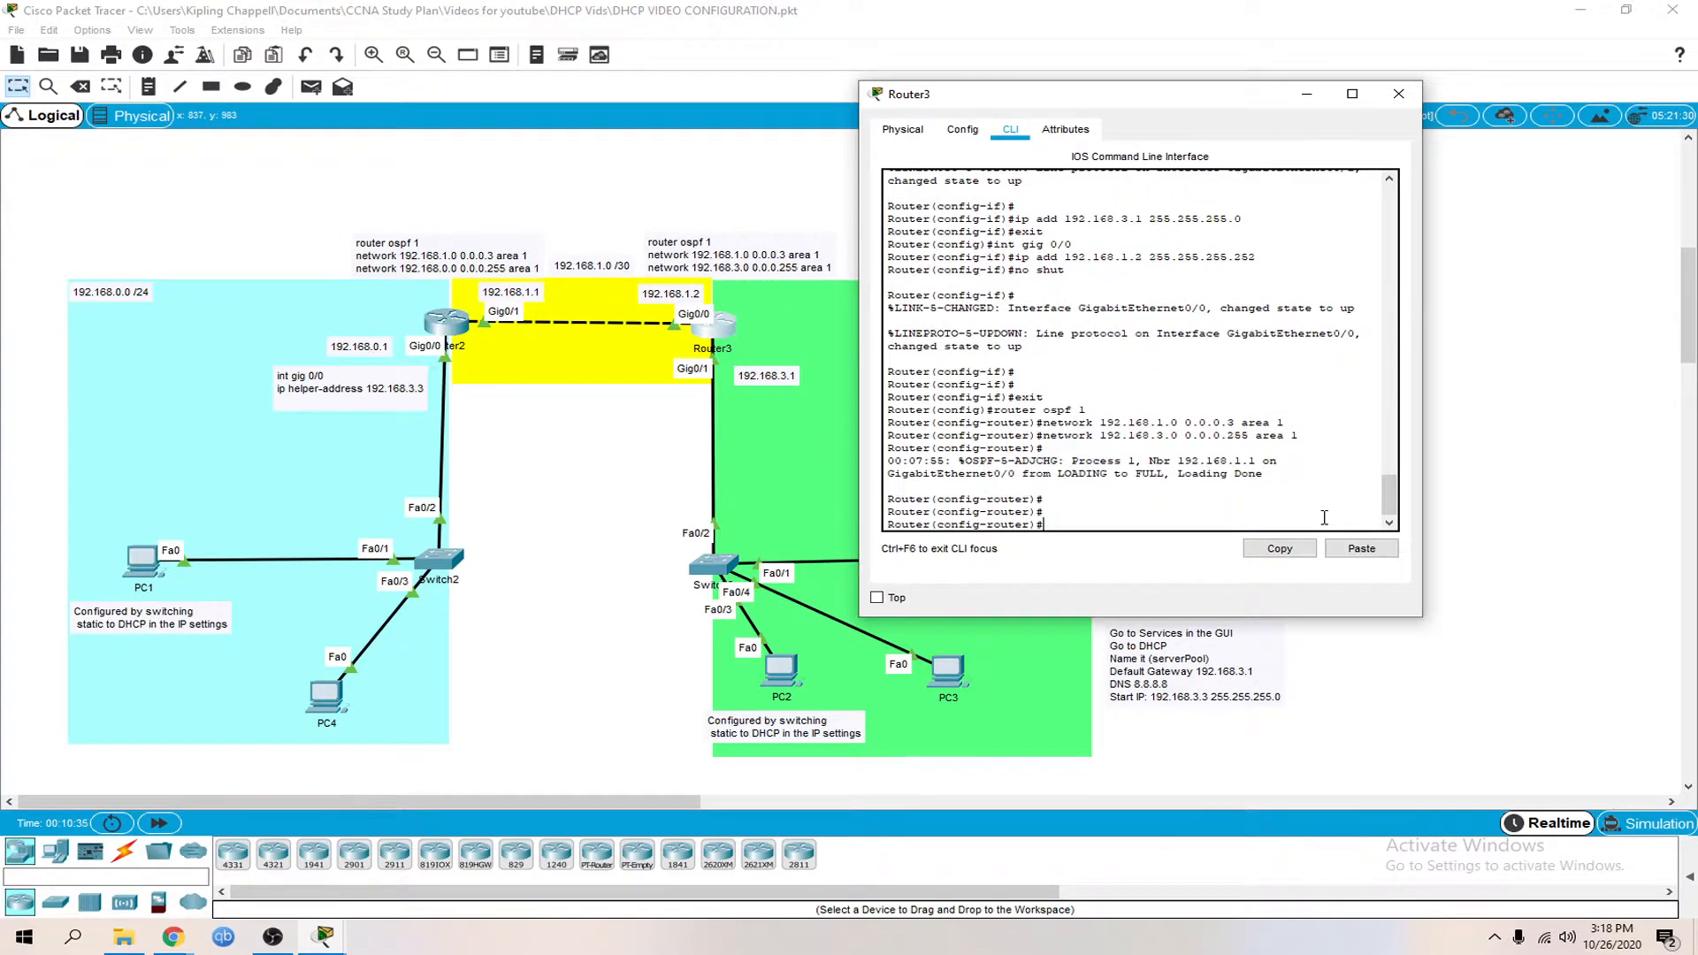
text(exit)
key(Return)
Try to run show ip route from Router3's global configuration mode
text(shopw)
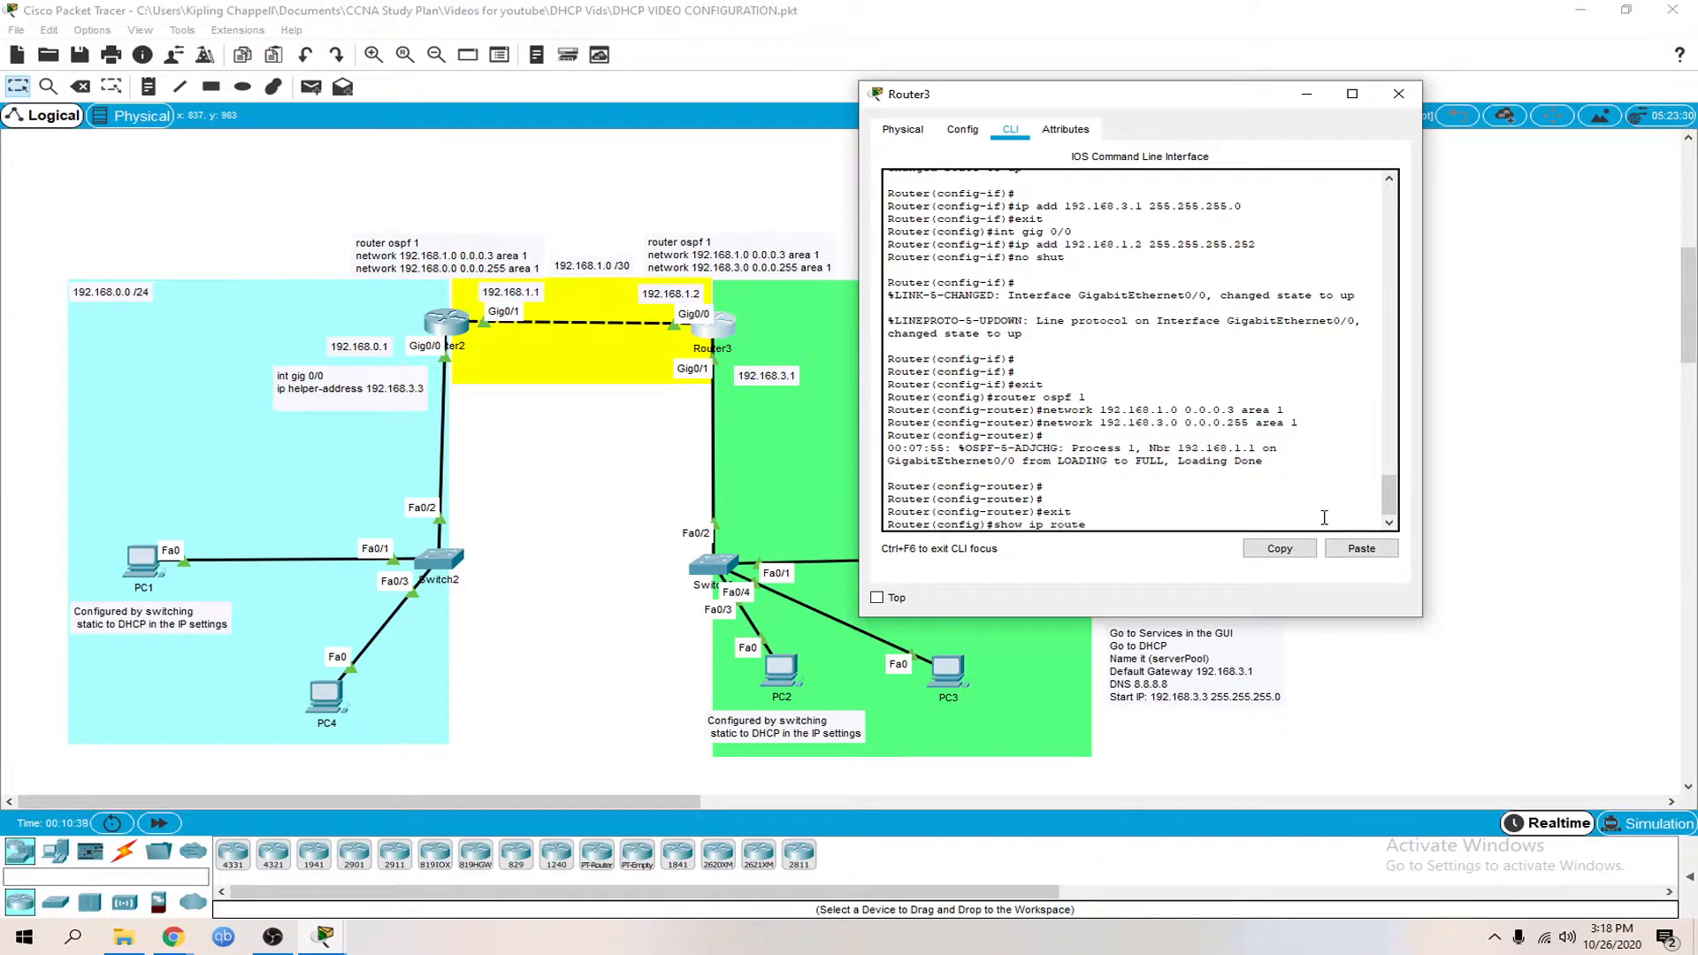
text( ip route)
key(Return)
Display Router3's routing table with do show ip route, examine the OSPF-learned entry and close the router window
key(Up)
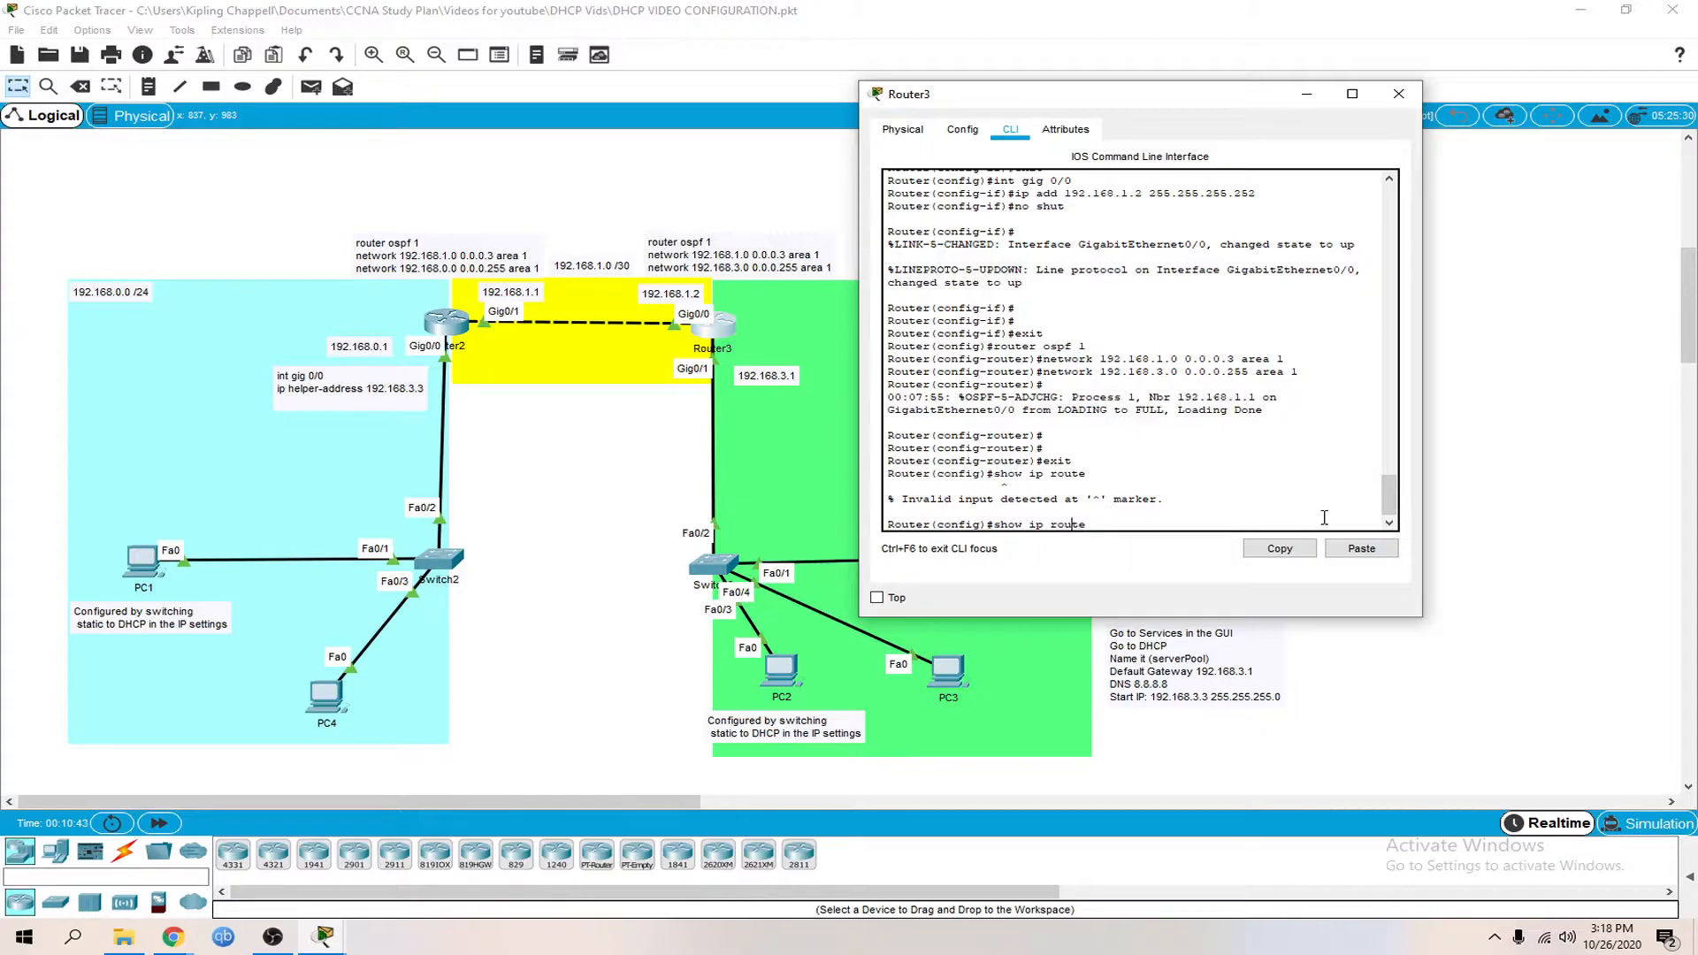
key(Home)
text(do)
key(Return)
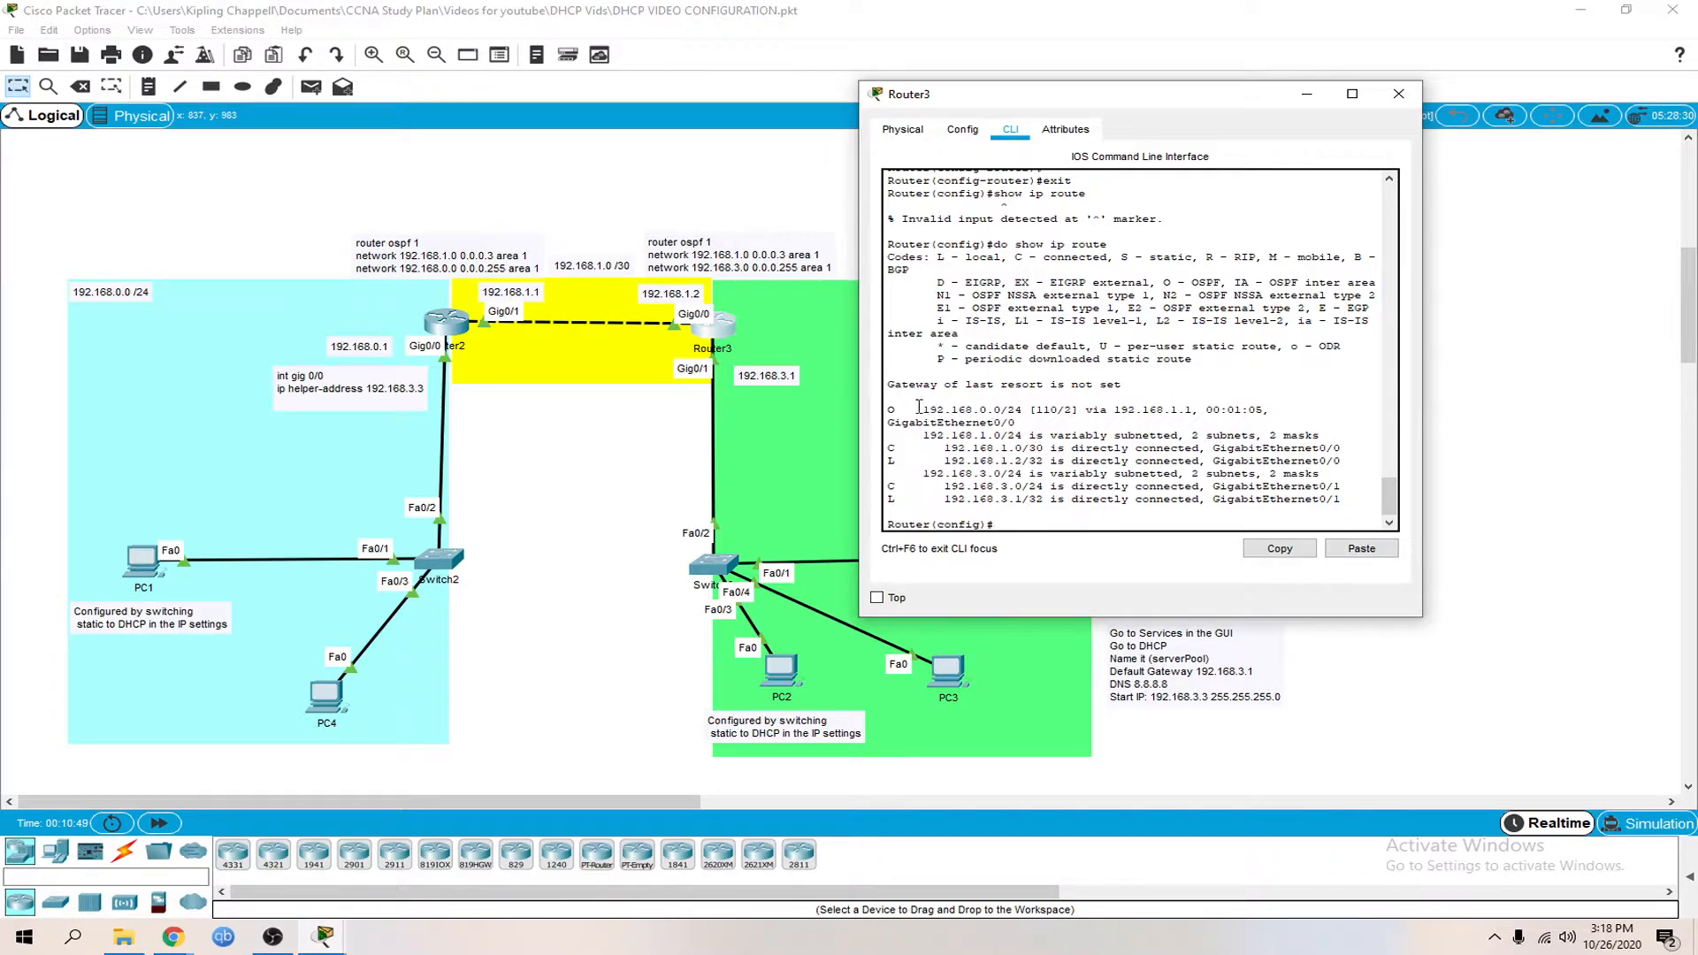
drag(890, 409, 1029, 435)
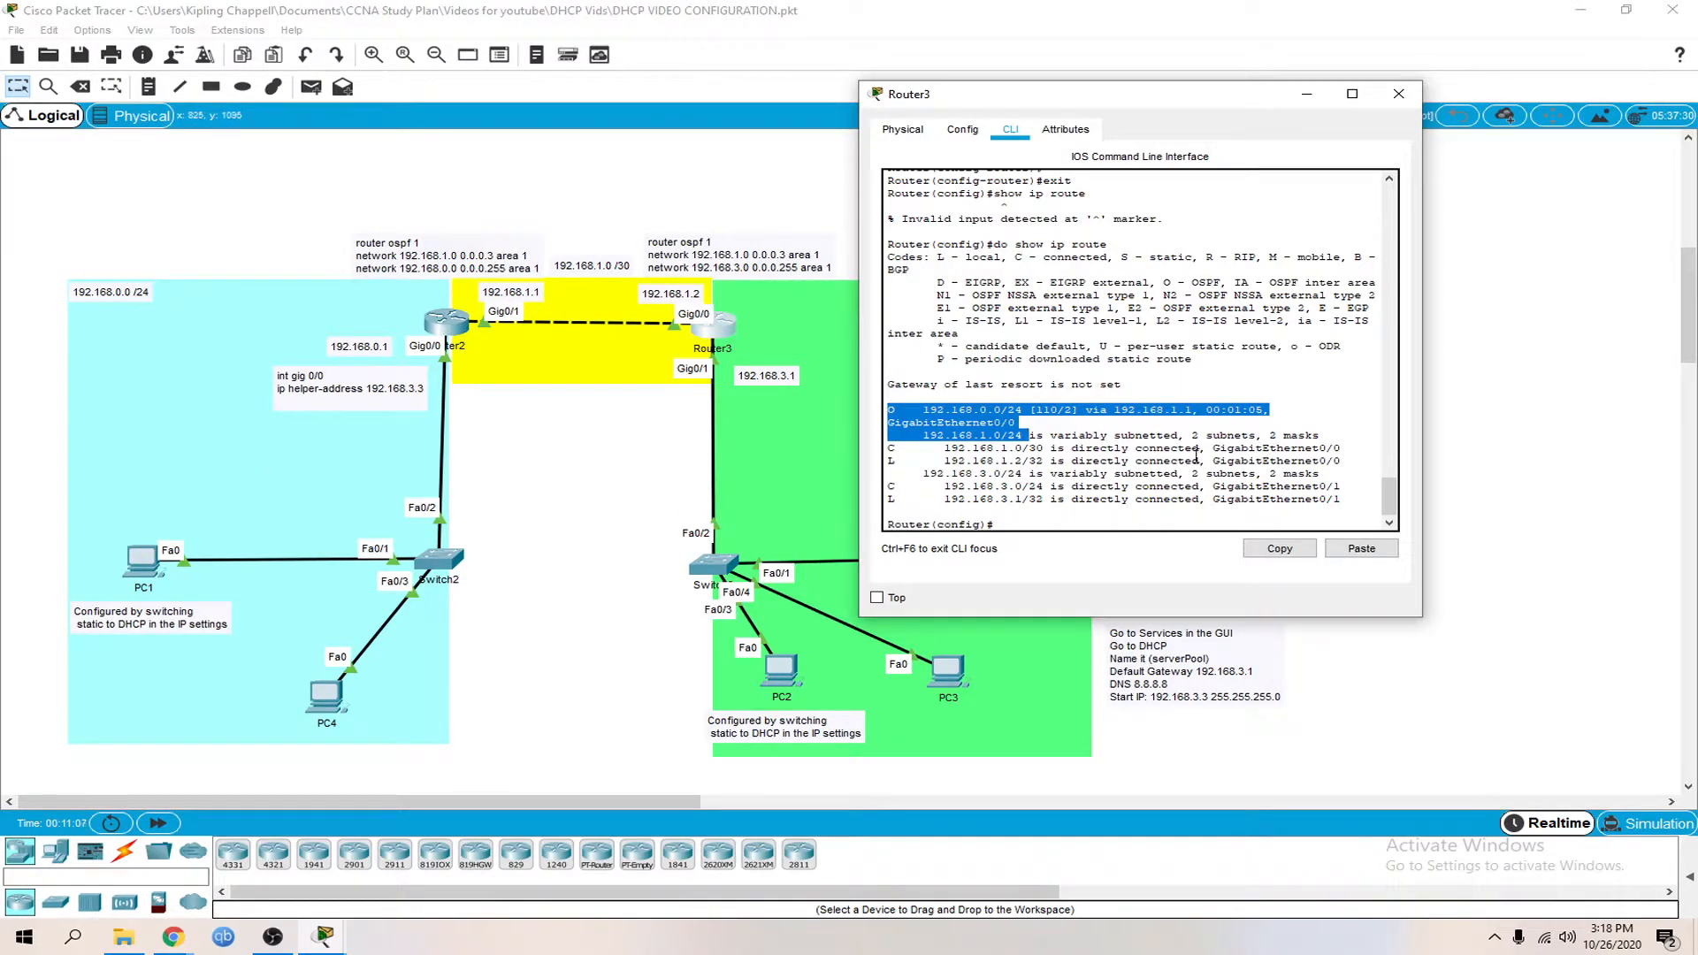
click(1399, 94)
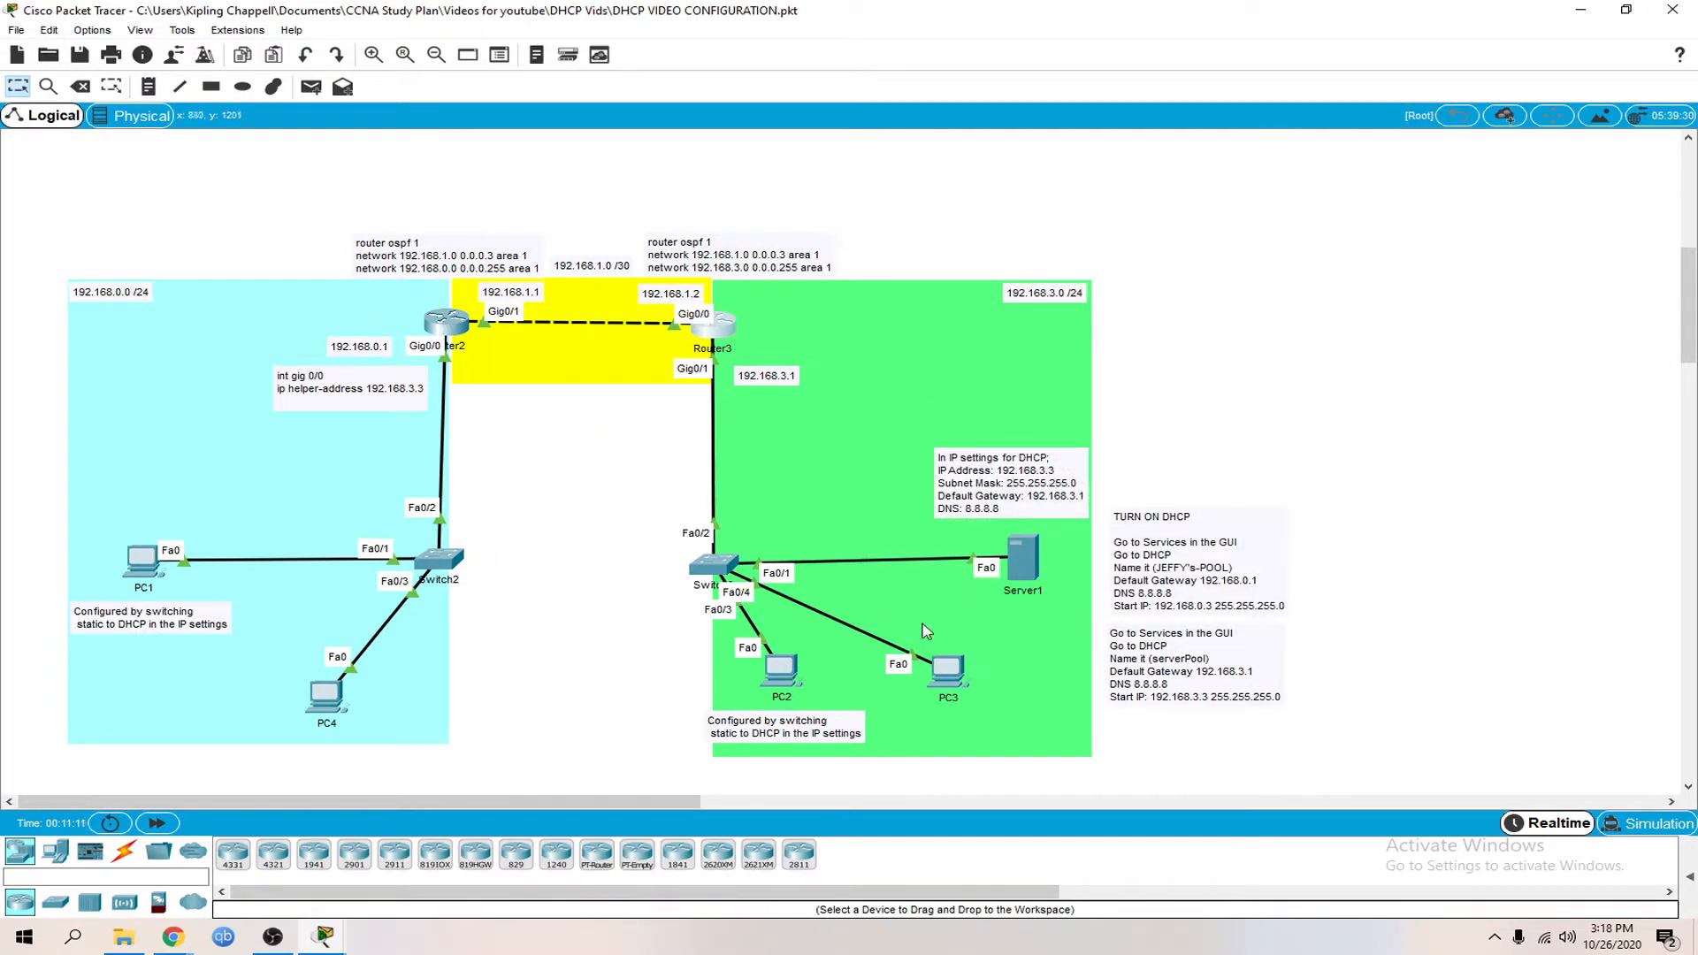
Give Server1 the static IP address 192.168.3.3 with subnet mask 255.255.255.0
click(1026, 575)
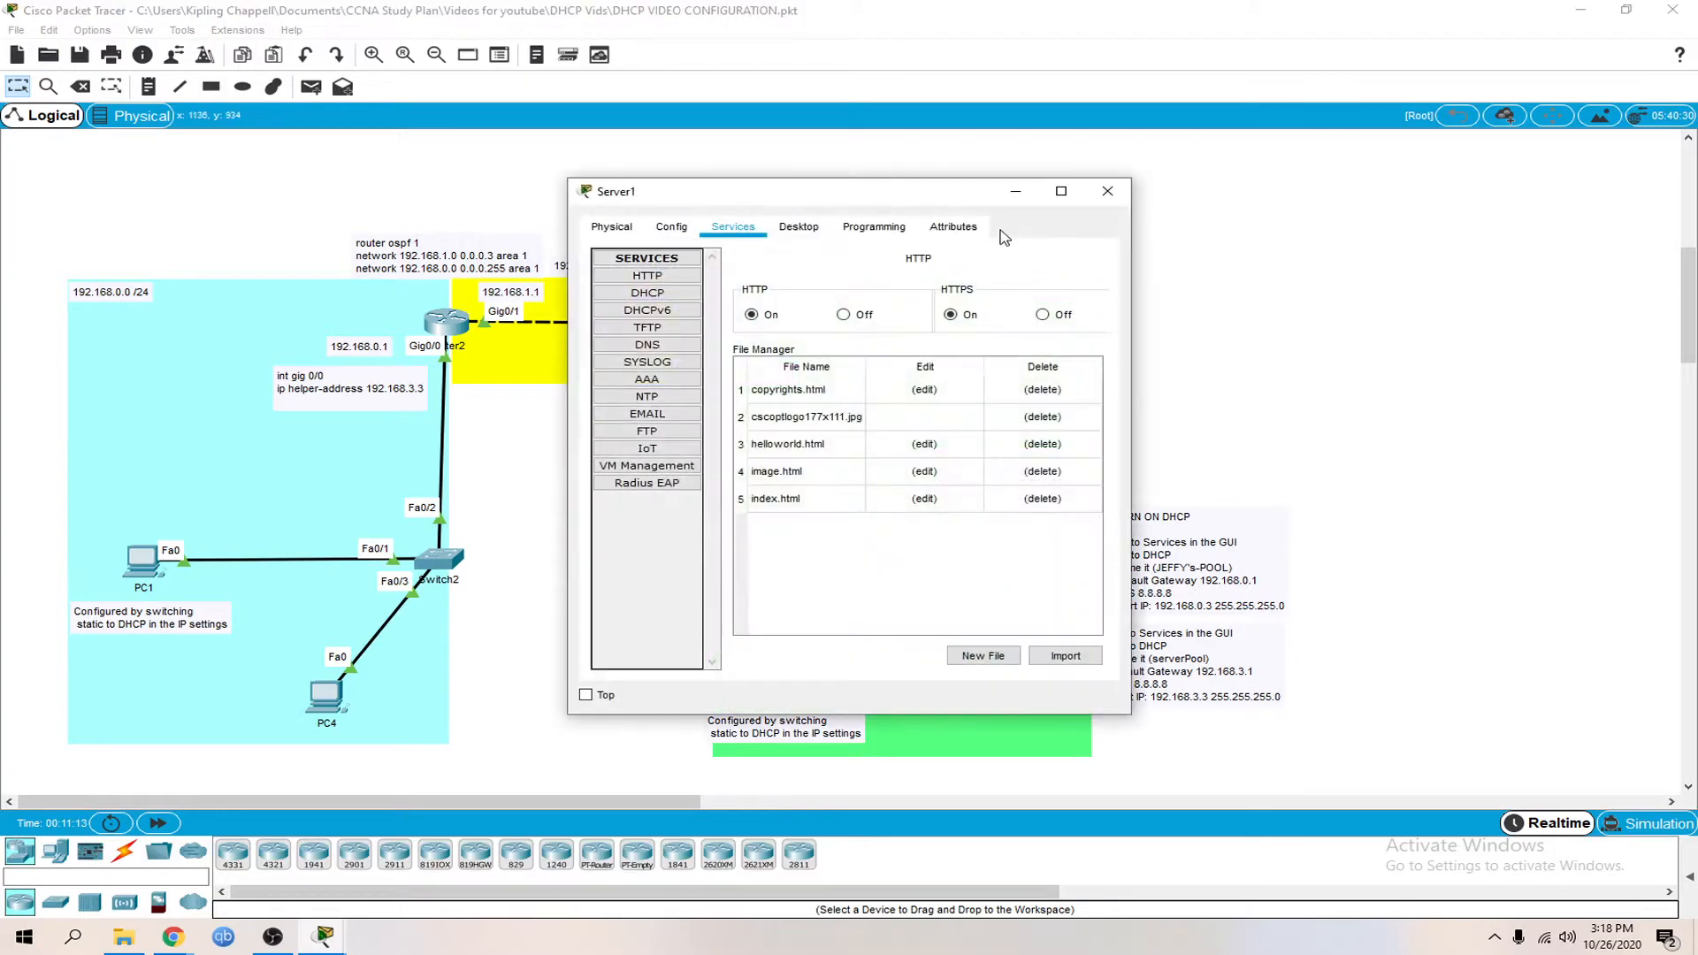
drag(987, 202, 588, 207)
click(391, 234)
click(279, 342)
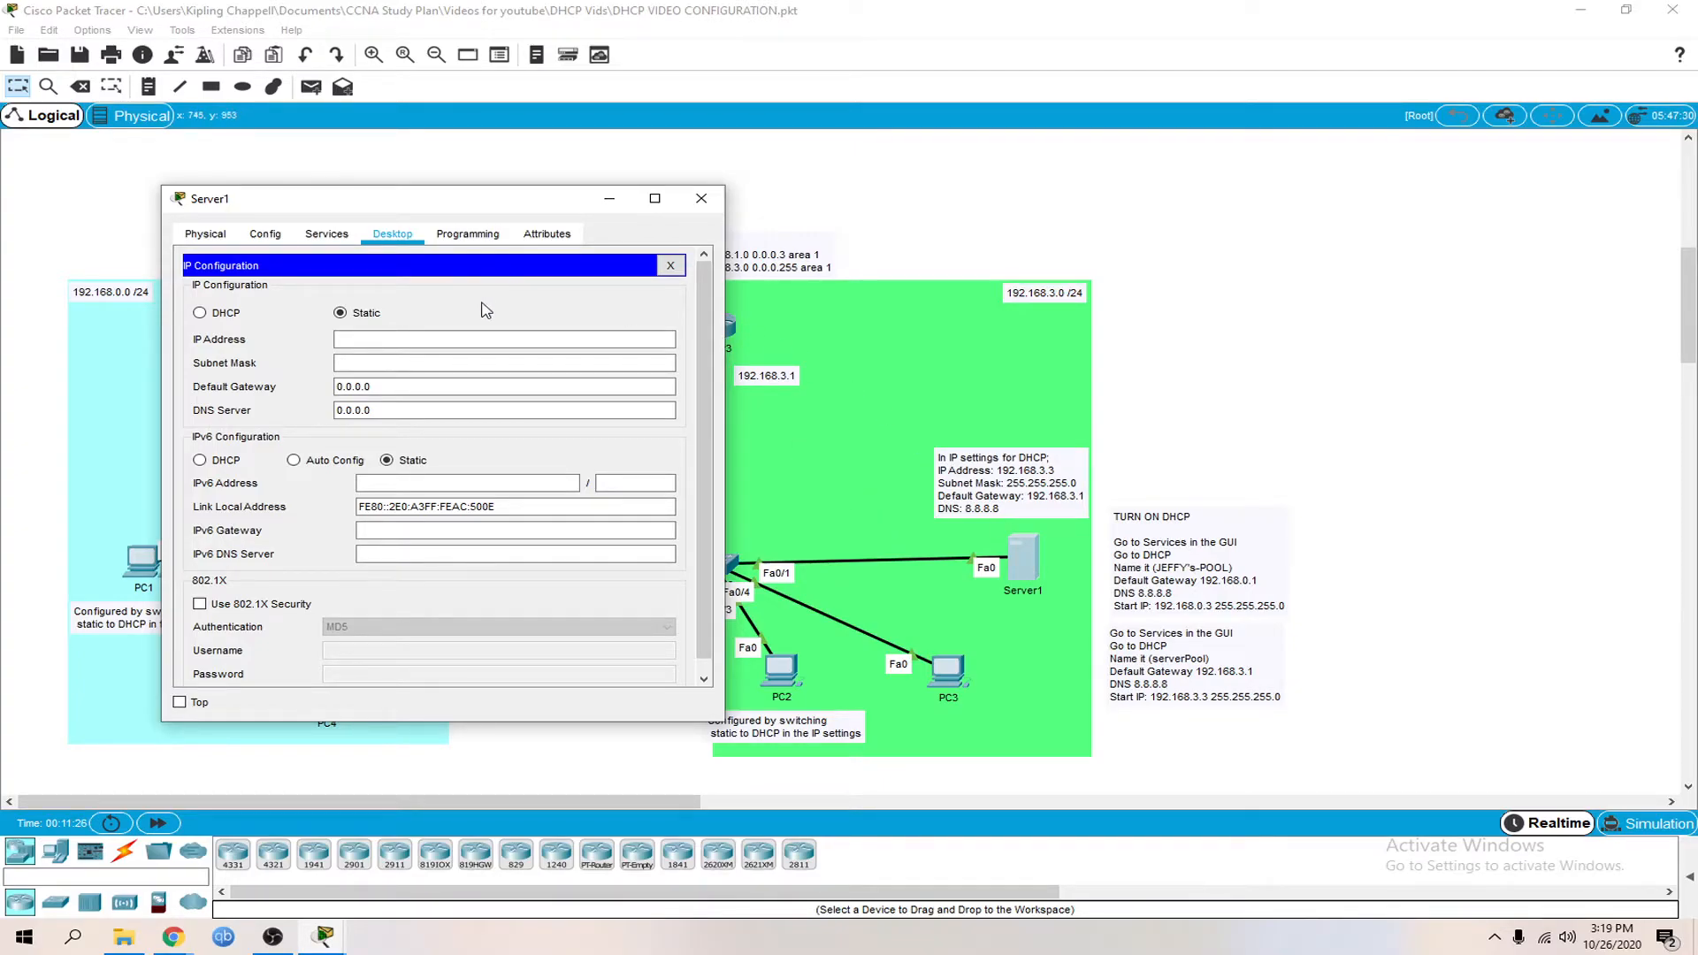
click(455, 337)
text(192.1689)
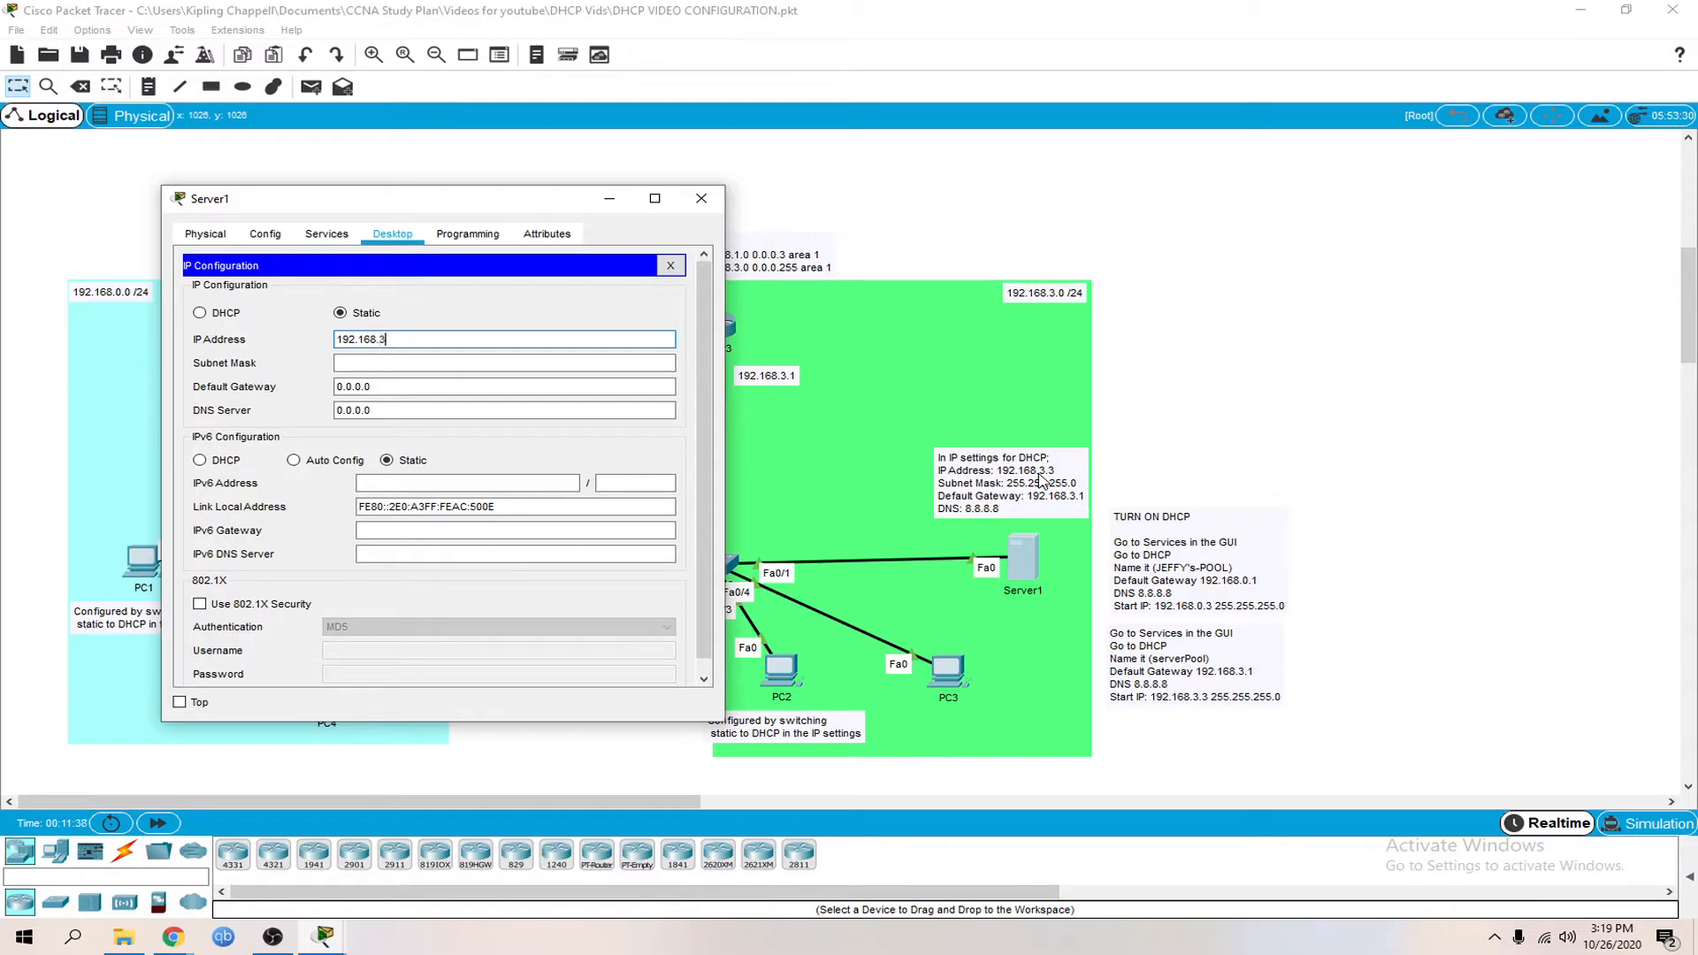
click(423, 363)
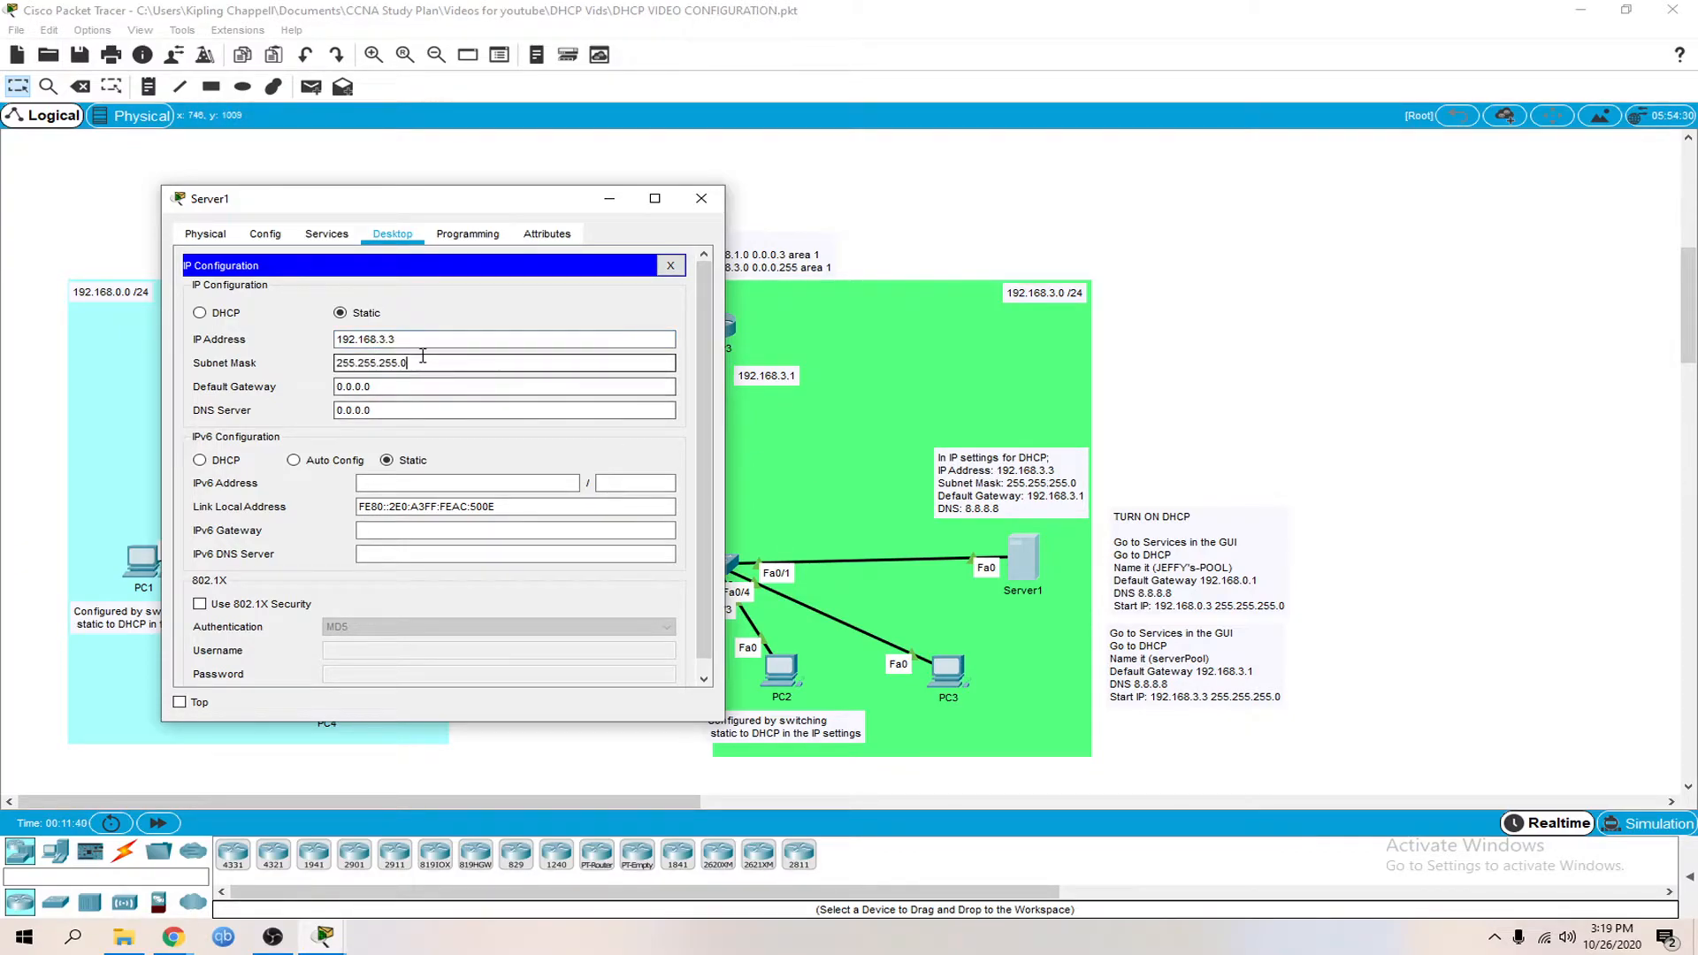
Set Server1's default gateway to 192.168.3.1 and its DNS server to 8.8.8.8
key(Tab)
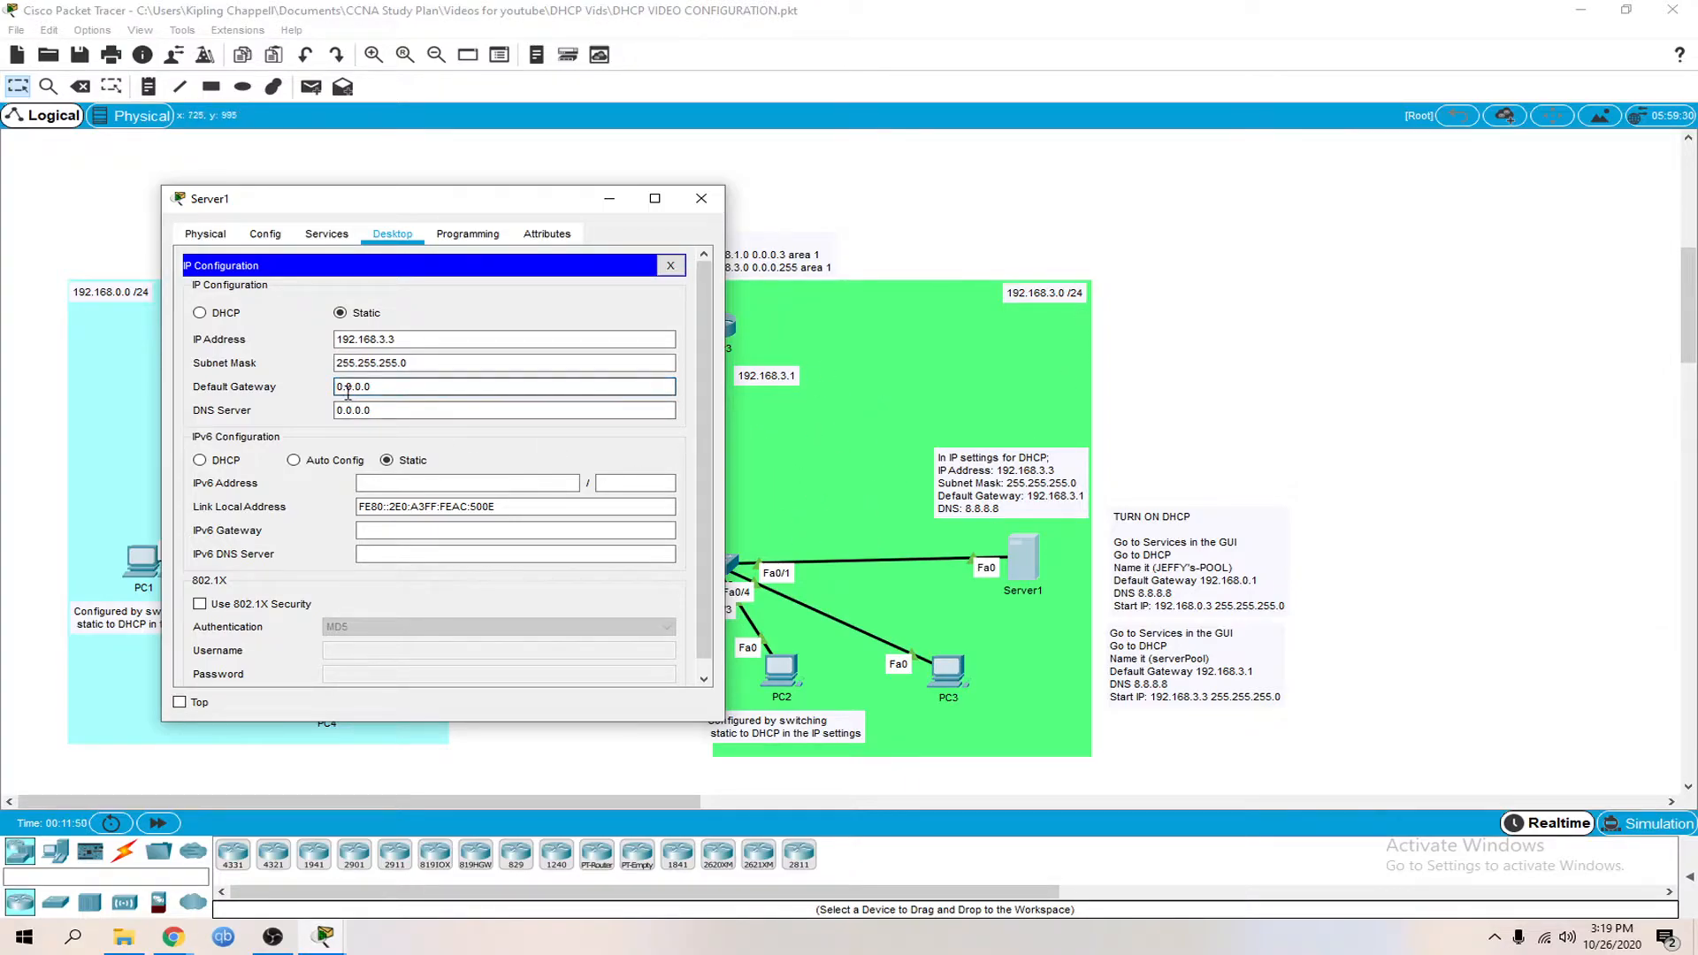
drag(389, 392, 206, 391)
drag(343, 217, 260, 218)
text(192.168.3.1)
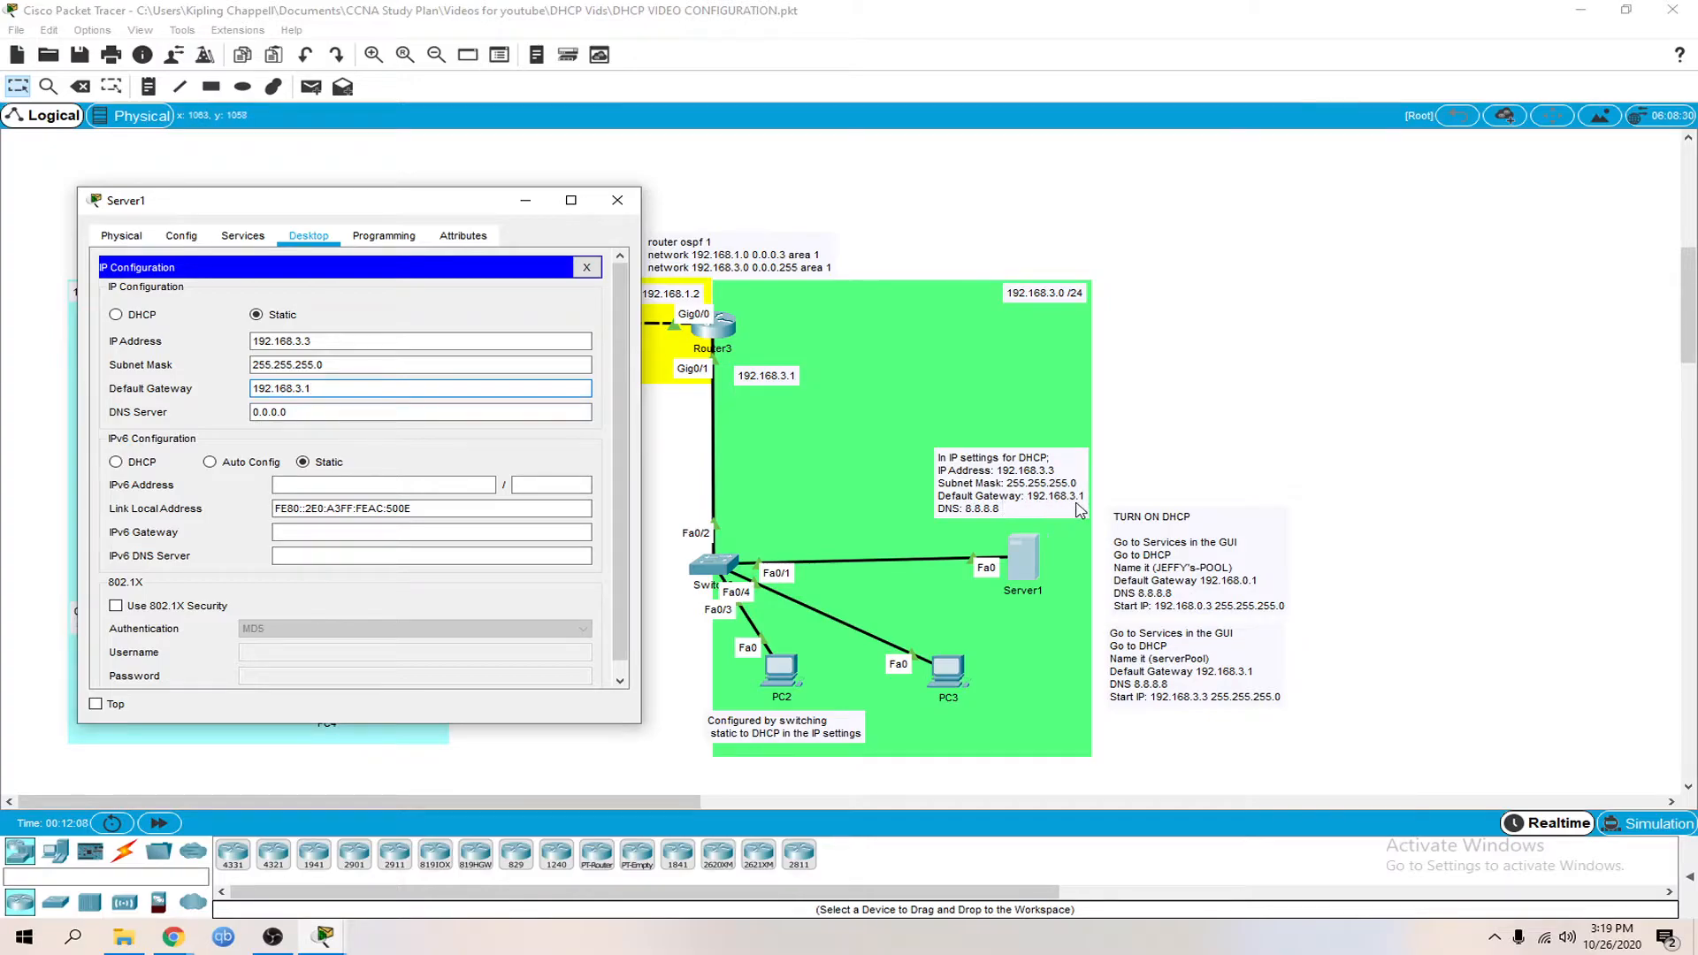
key(Tab)
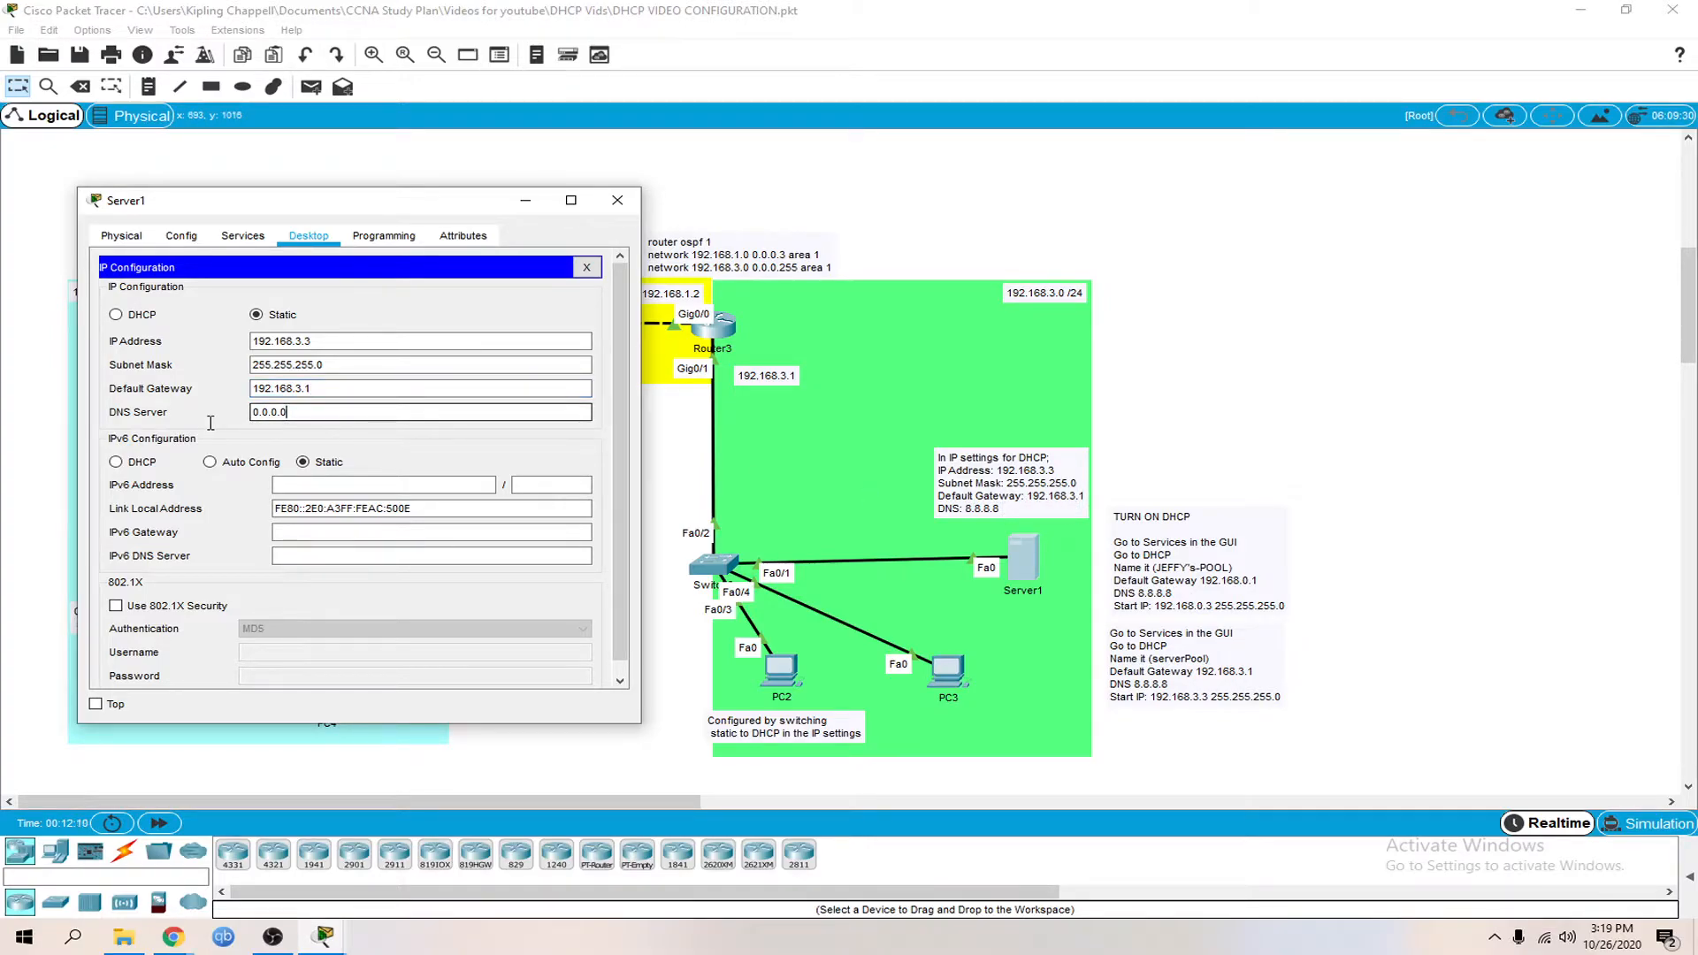
text(8.8.88)
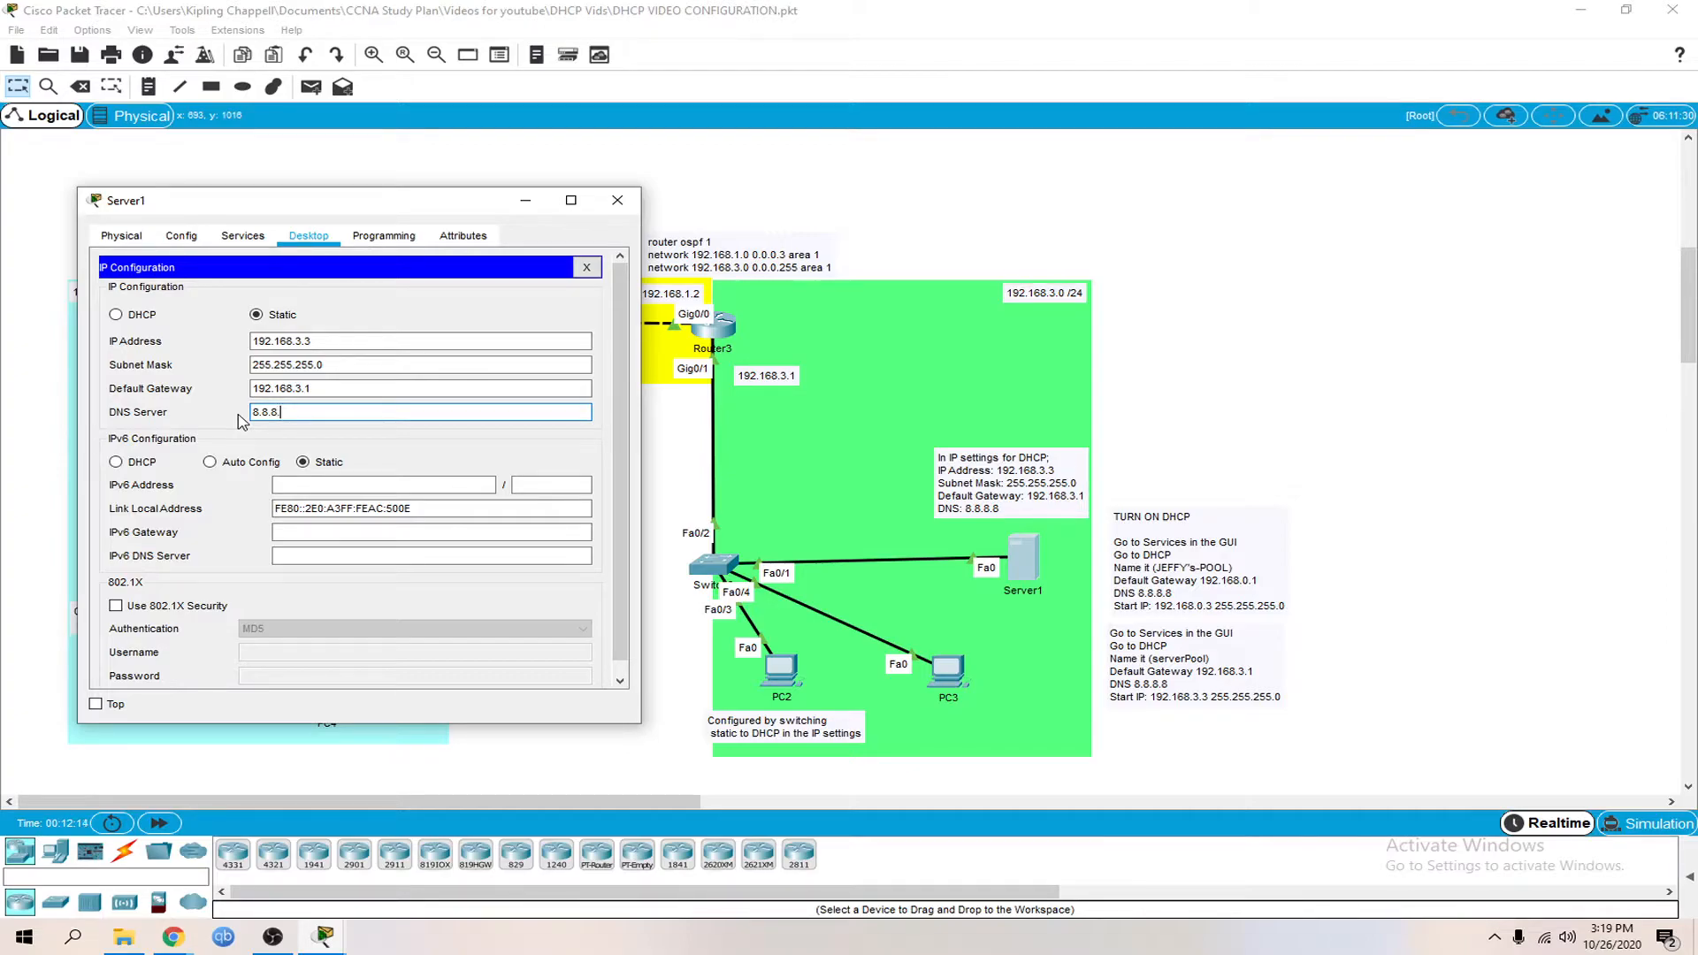
click(388, 449)
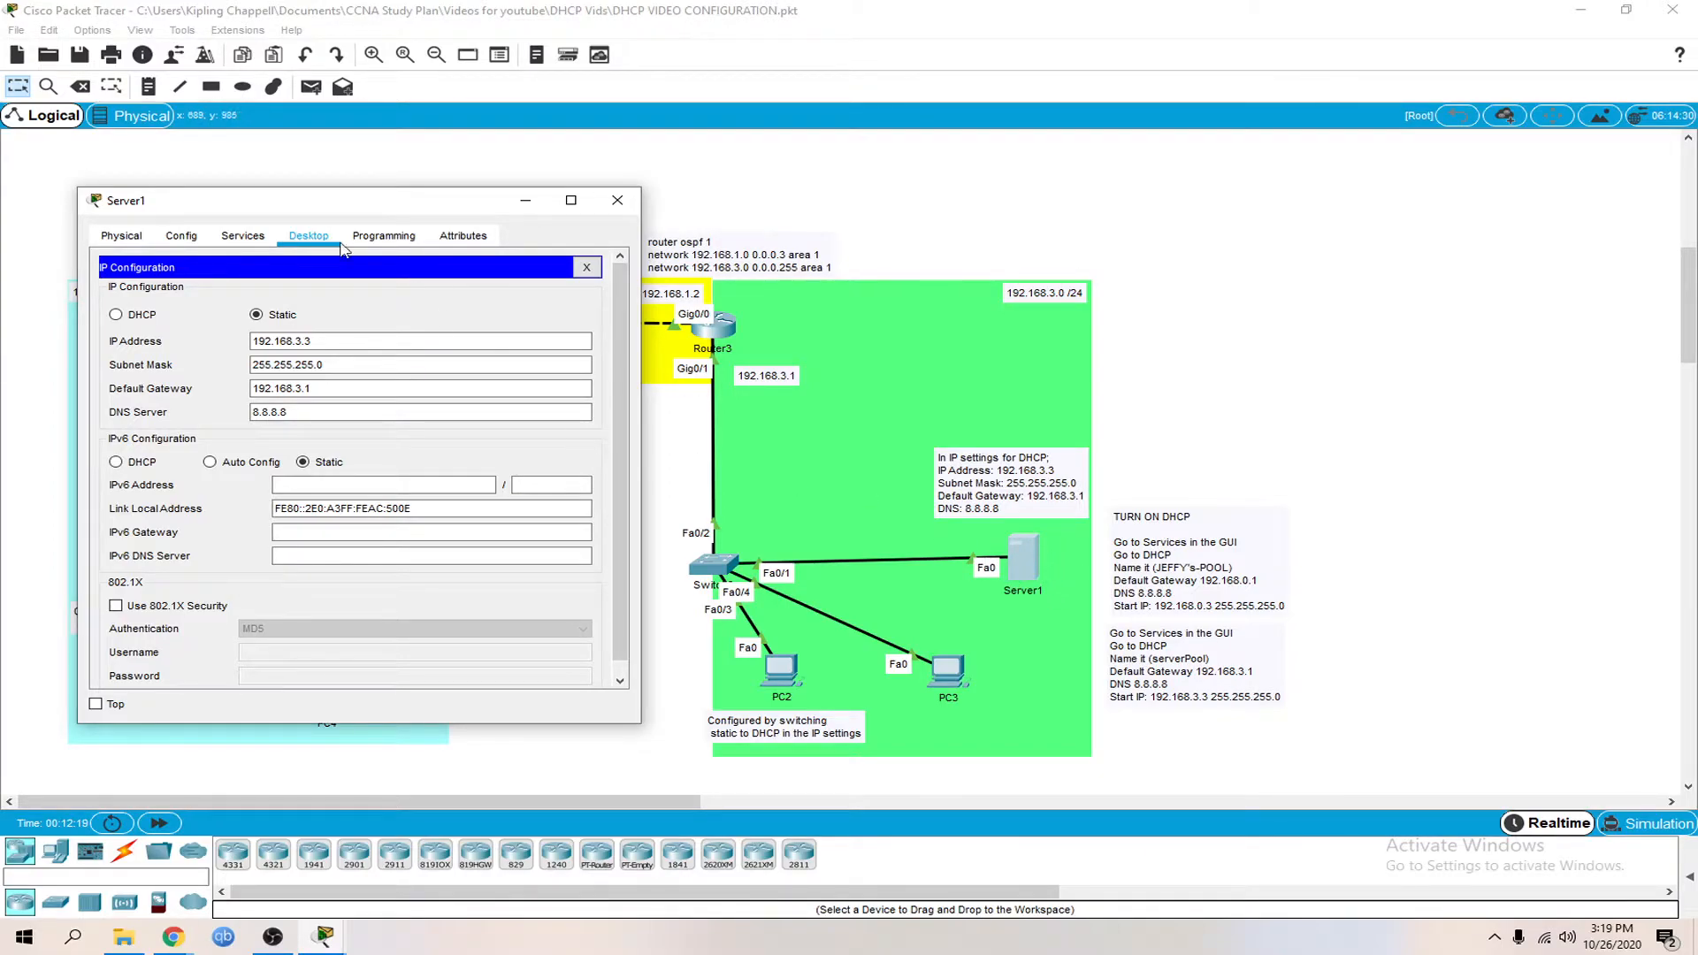
Turn on the DHCP service on Server1's FastEthernet0 interface
click(223, 239)
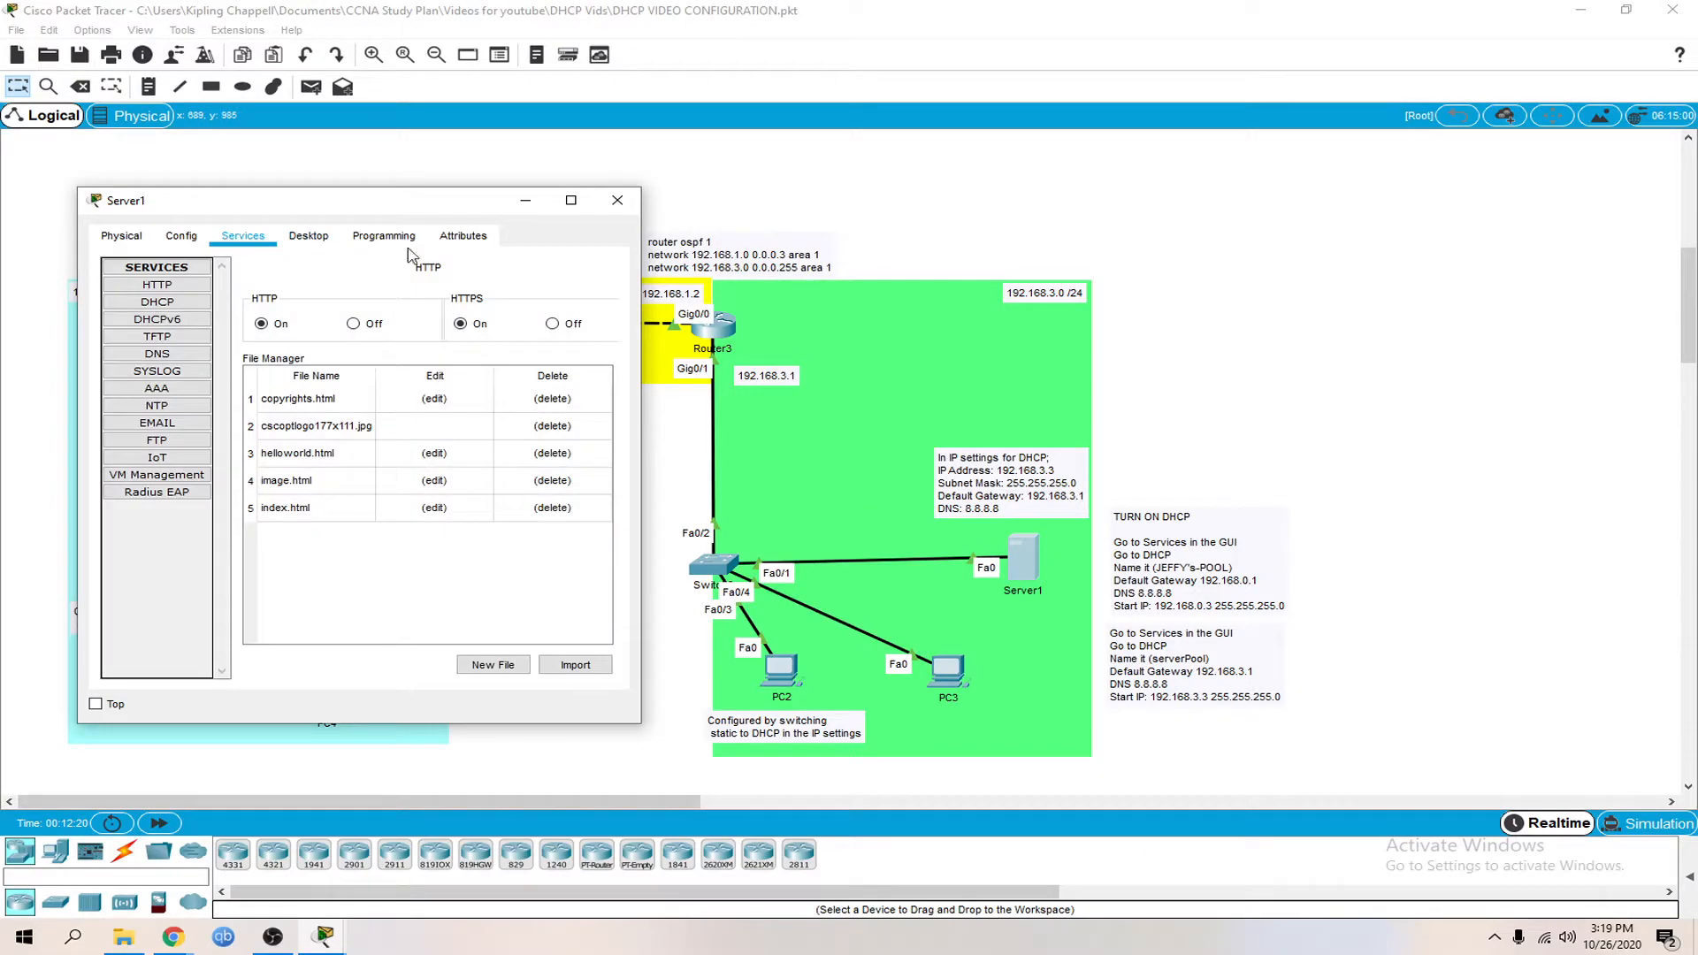
click(159, 303)
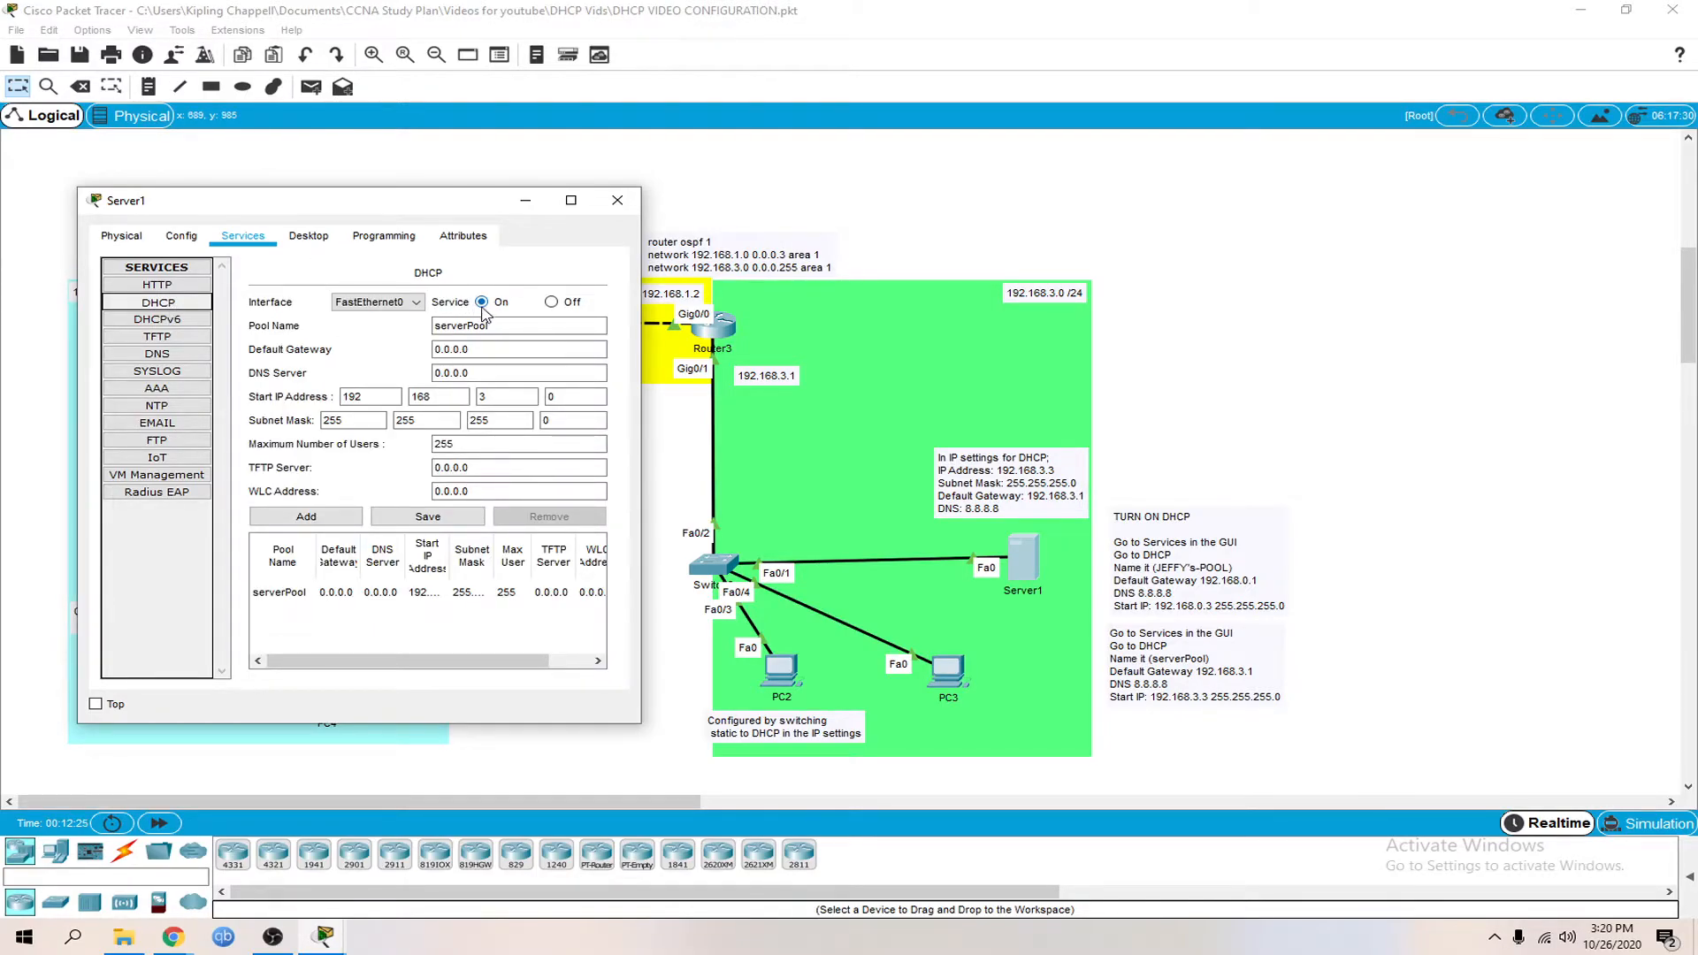
click(552, 302)
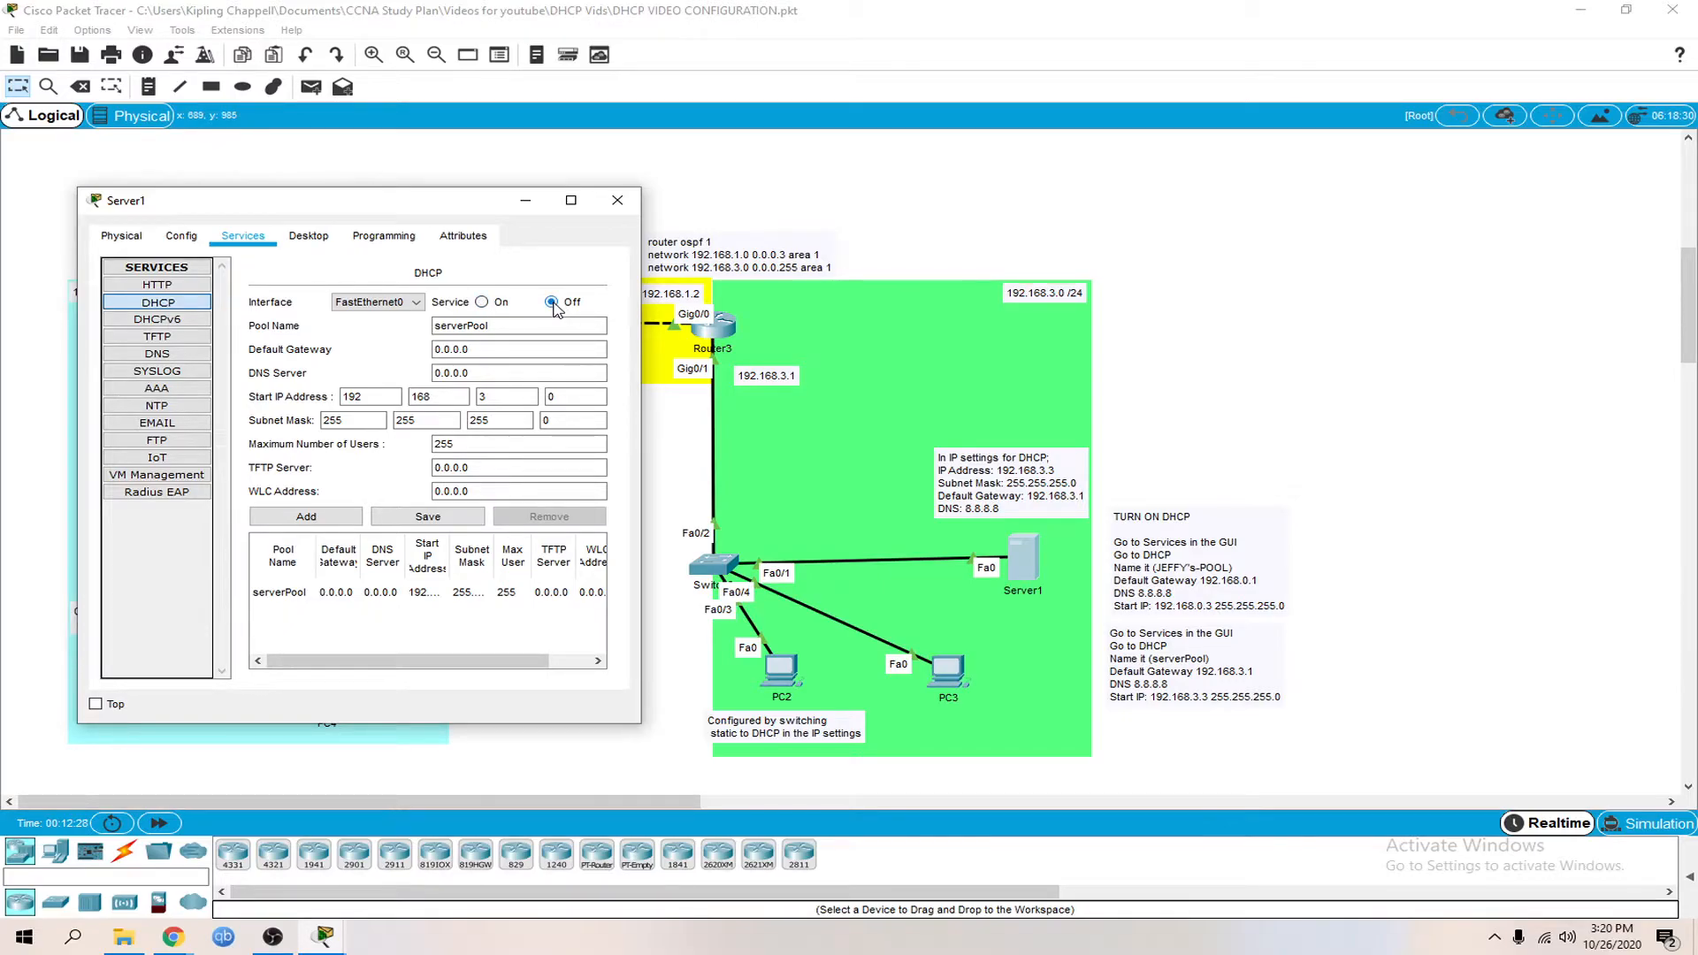
click(486, 303)
drag(449, 212, 384, 164)
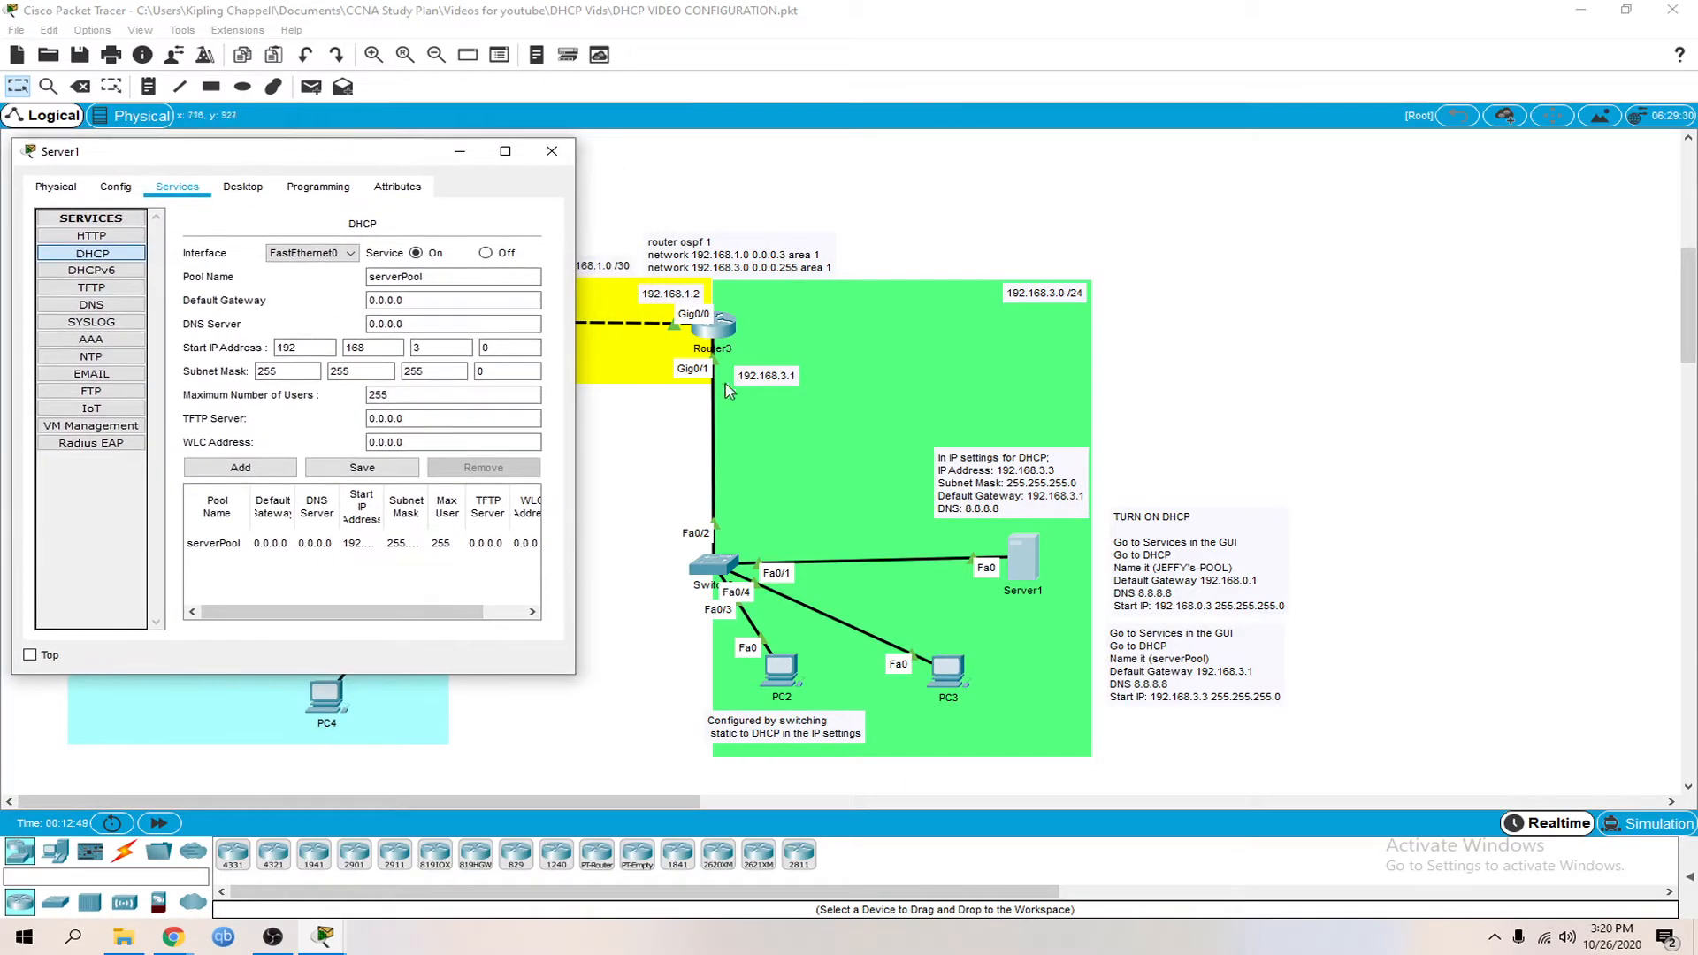
drag(428, 277, 360, 292)
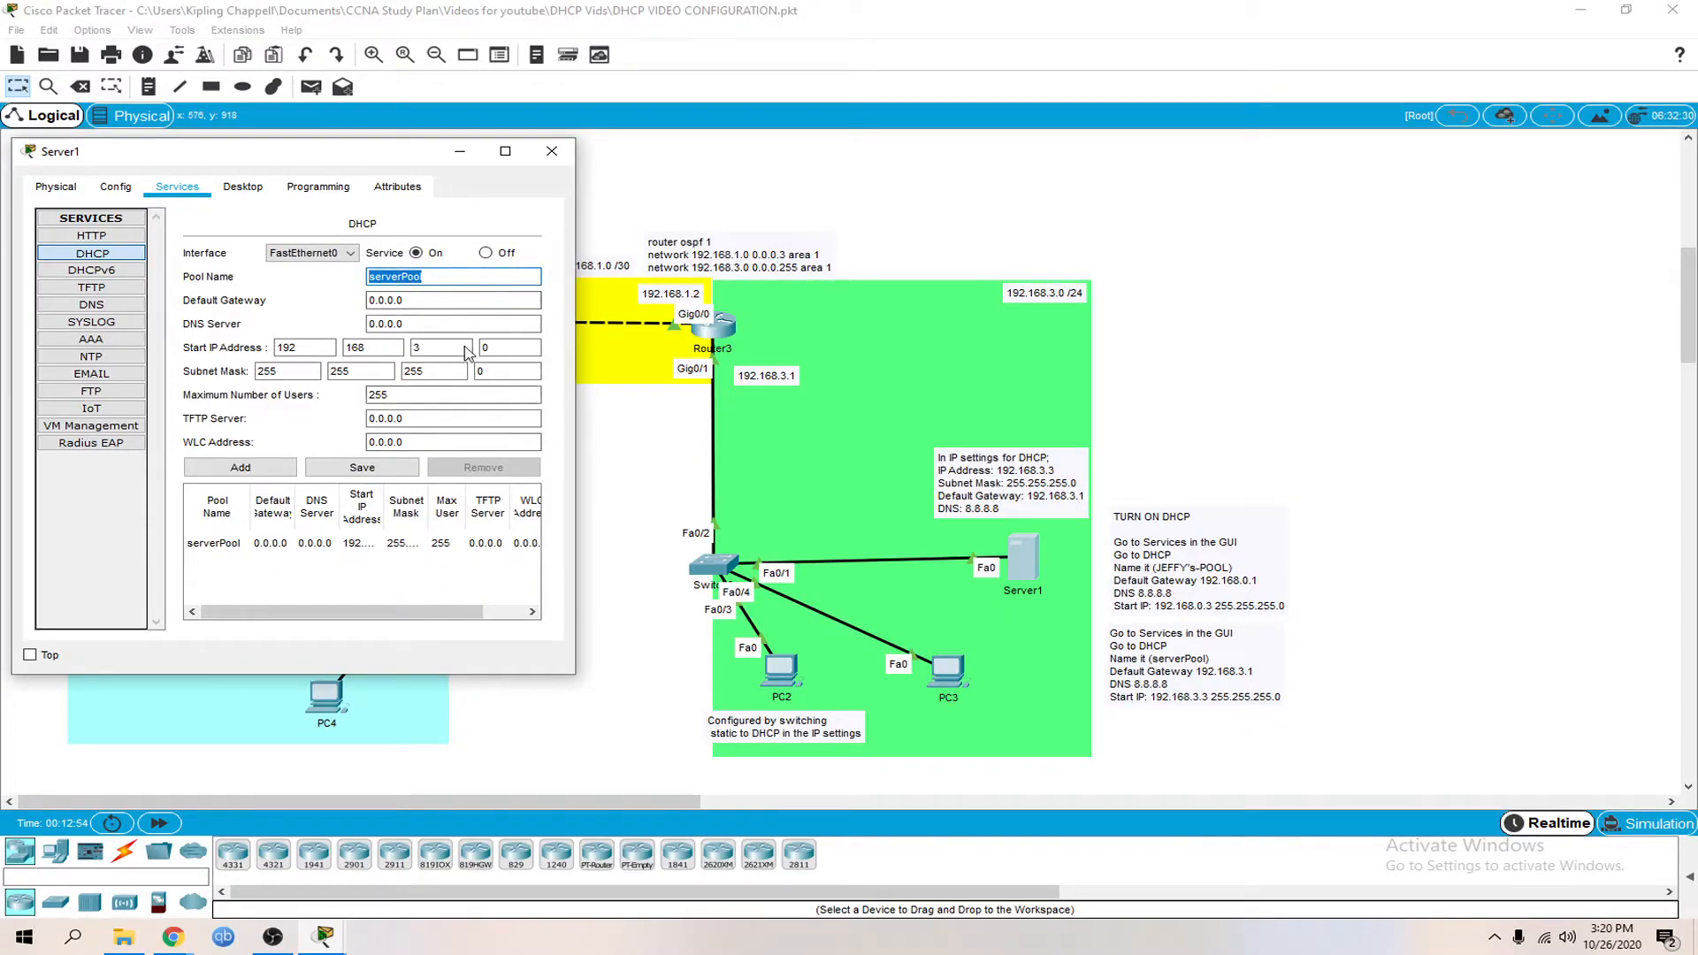
click(425, 377)
double_click(435, 274)
click(451, 277)
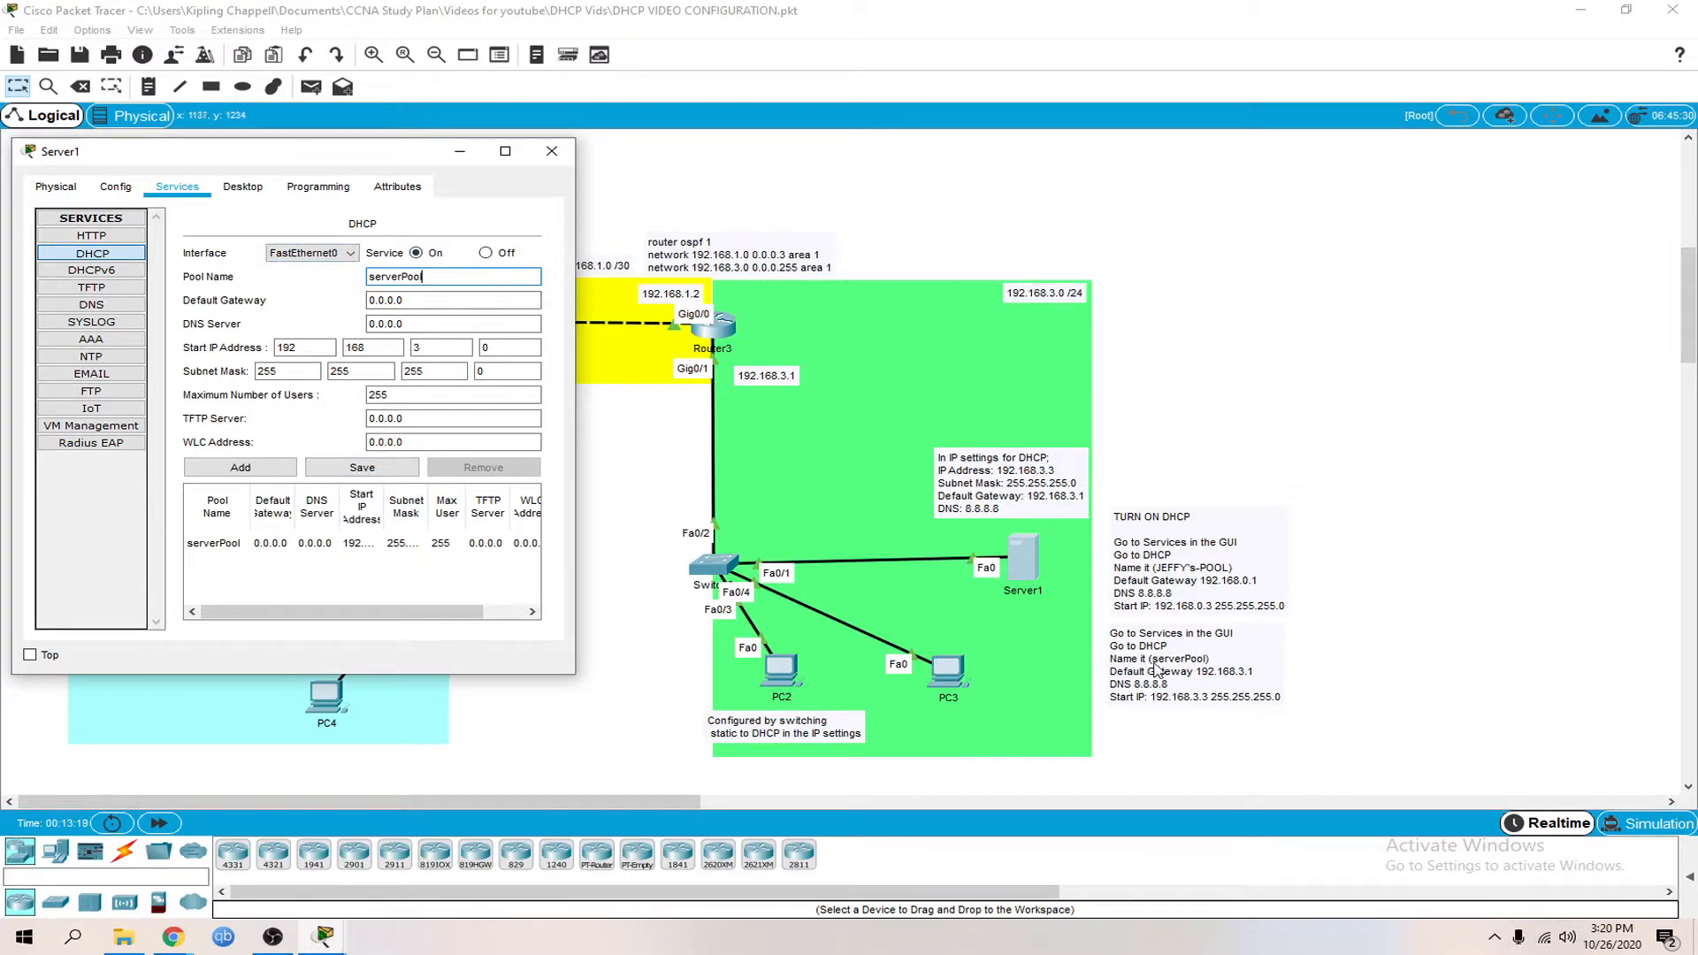
Move the serverPool instructions note farther down in the workspace, away from the other pool's note
click(1173, 633)
click(1332, 649)
drag(1160, 638, 1169, 679)
click(1348, 641)
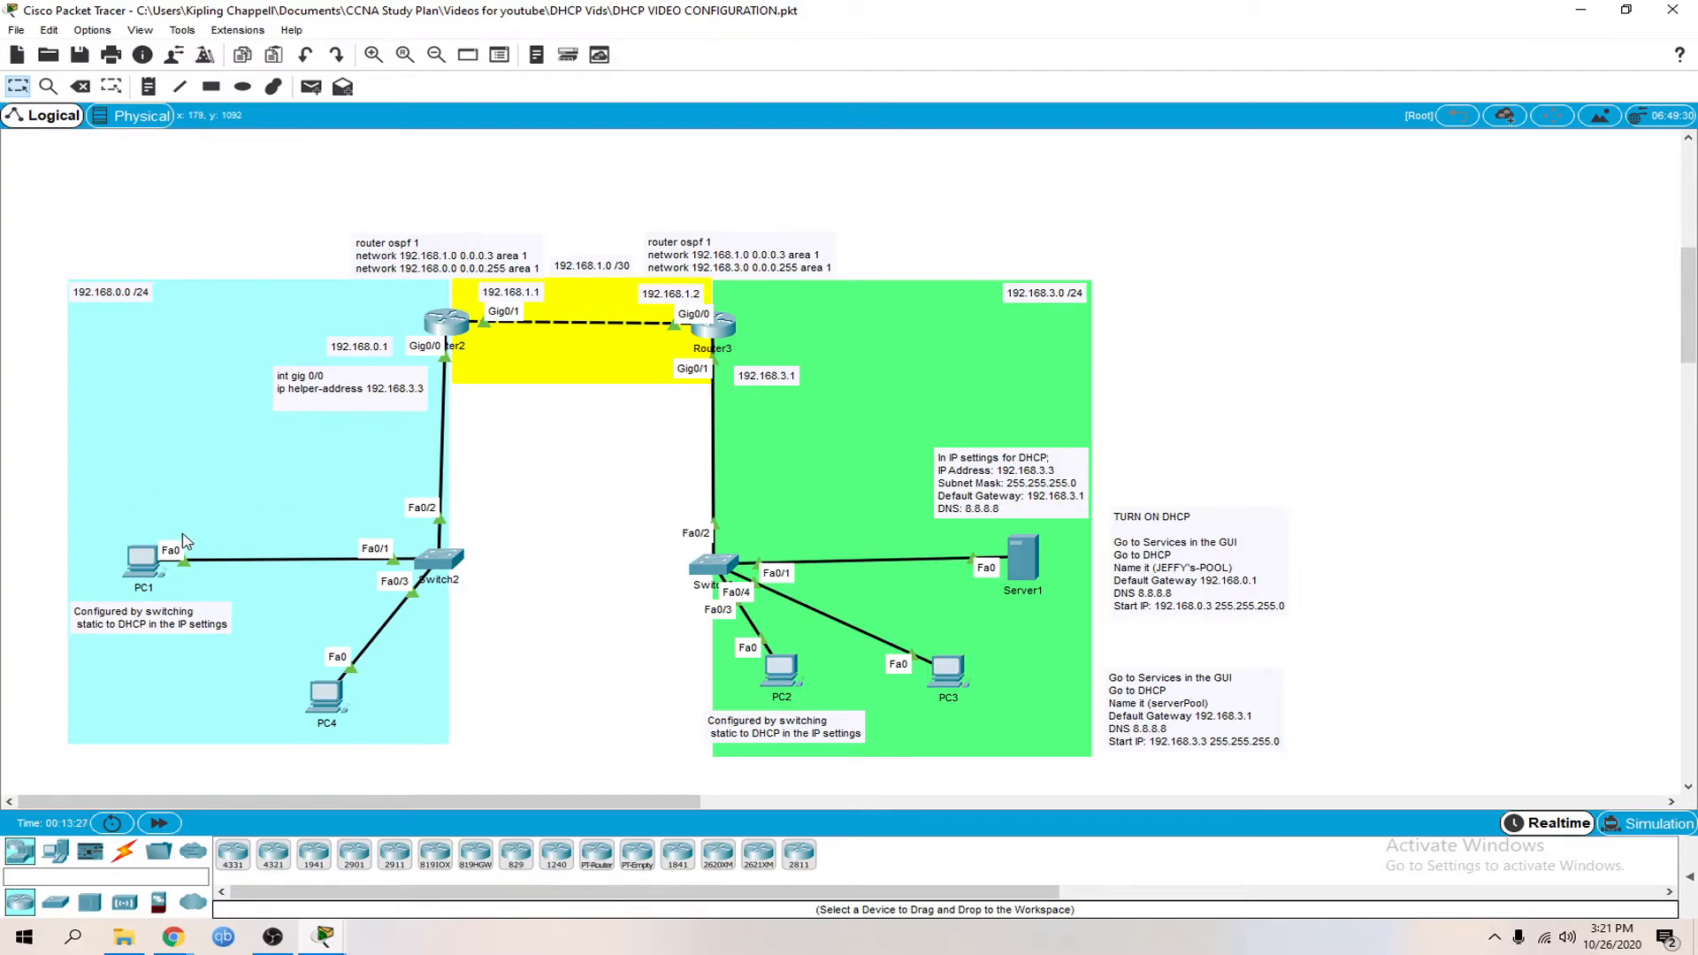
In Server1's DHCP service, set serverPool's default gateway to 192.168.3.1 and its DNS server to 8.8.8.8
click(1030, 570)
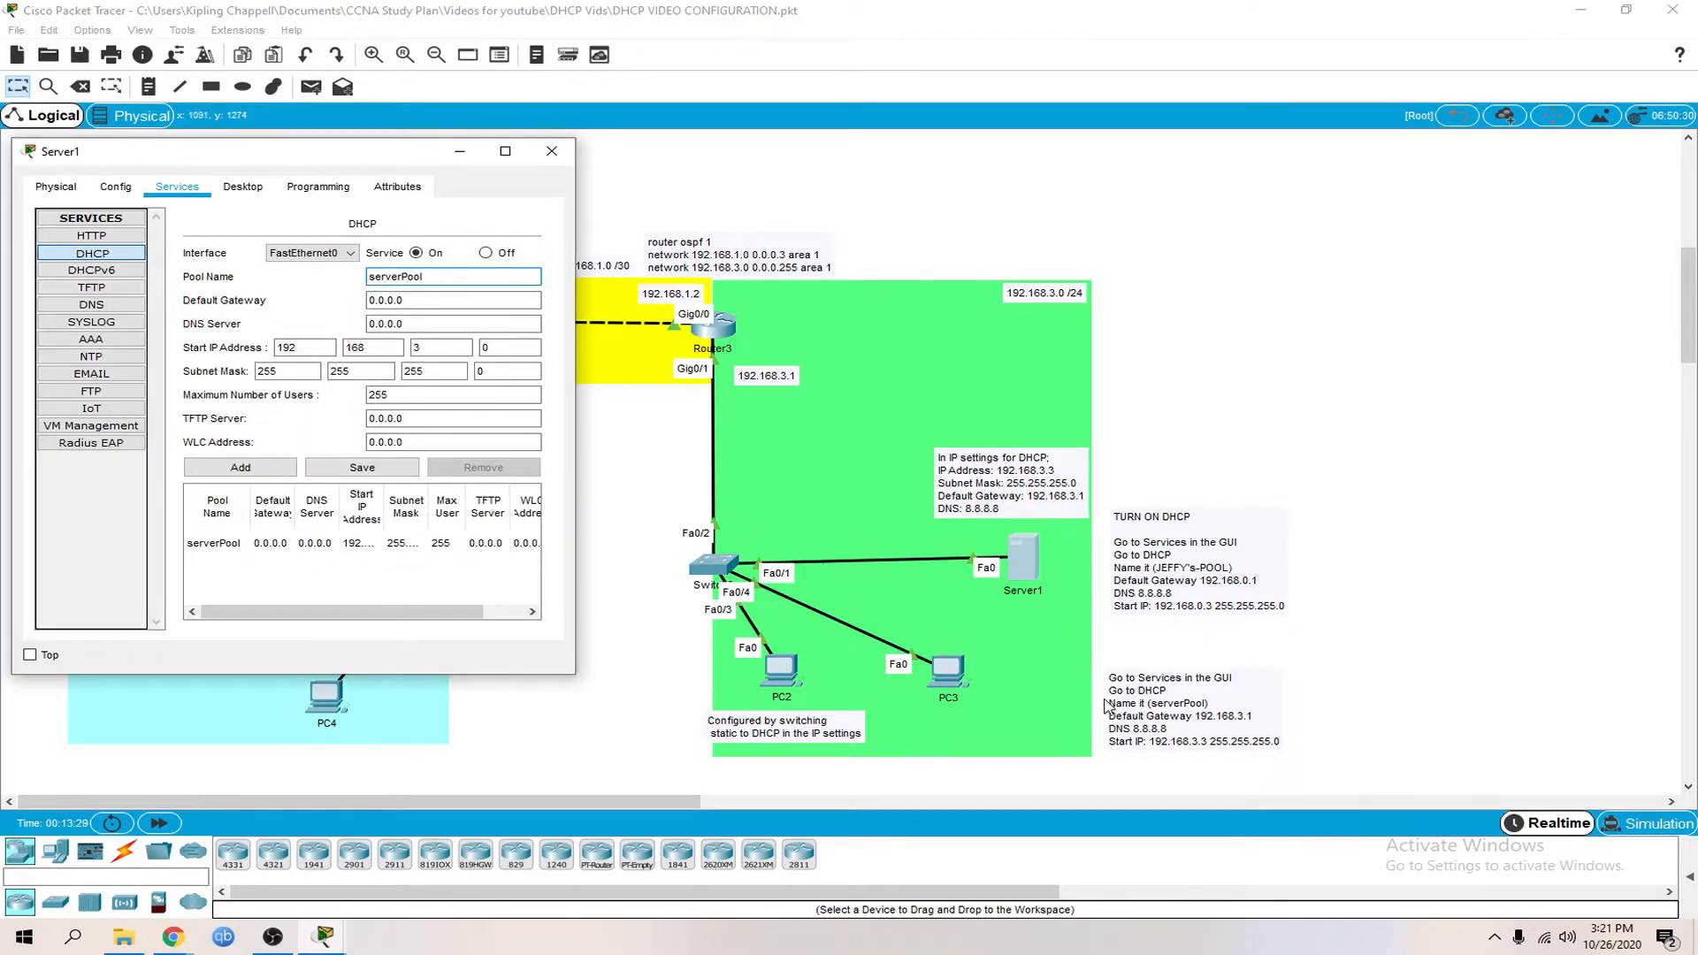
click(418, 277)
double_click(376, 276)
click(438, 277)
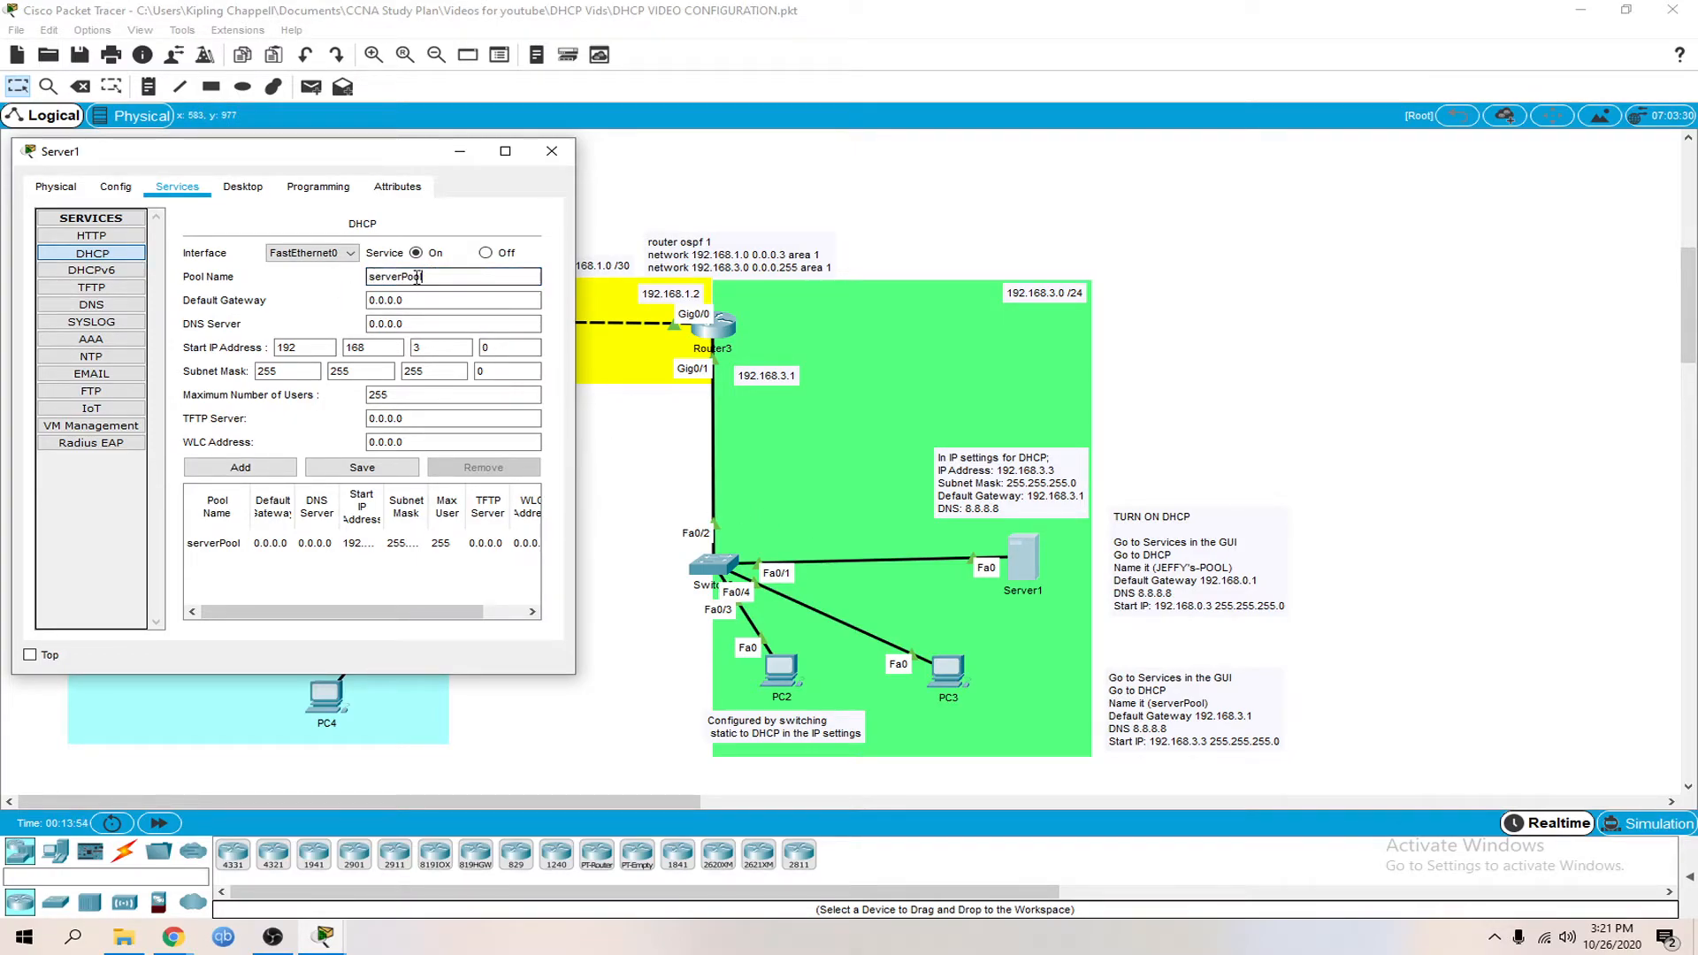
click(420, 300)
drag(419, 300, 303, 313)
text(192.168.3.1)
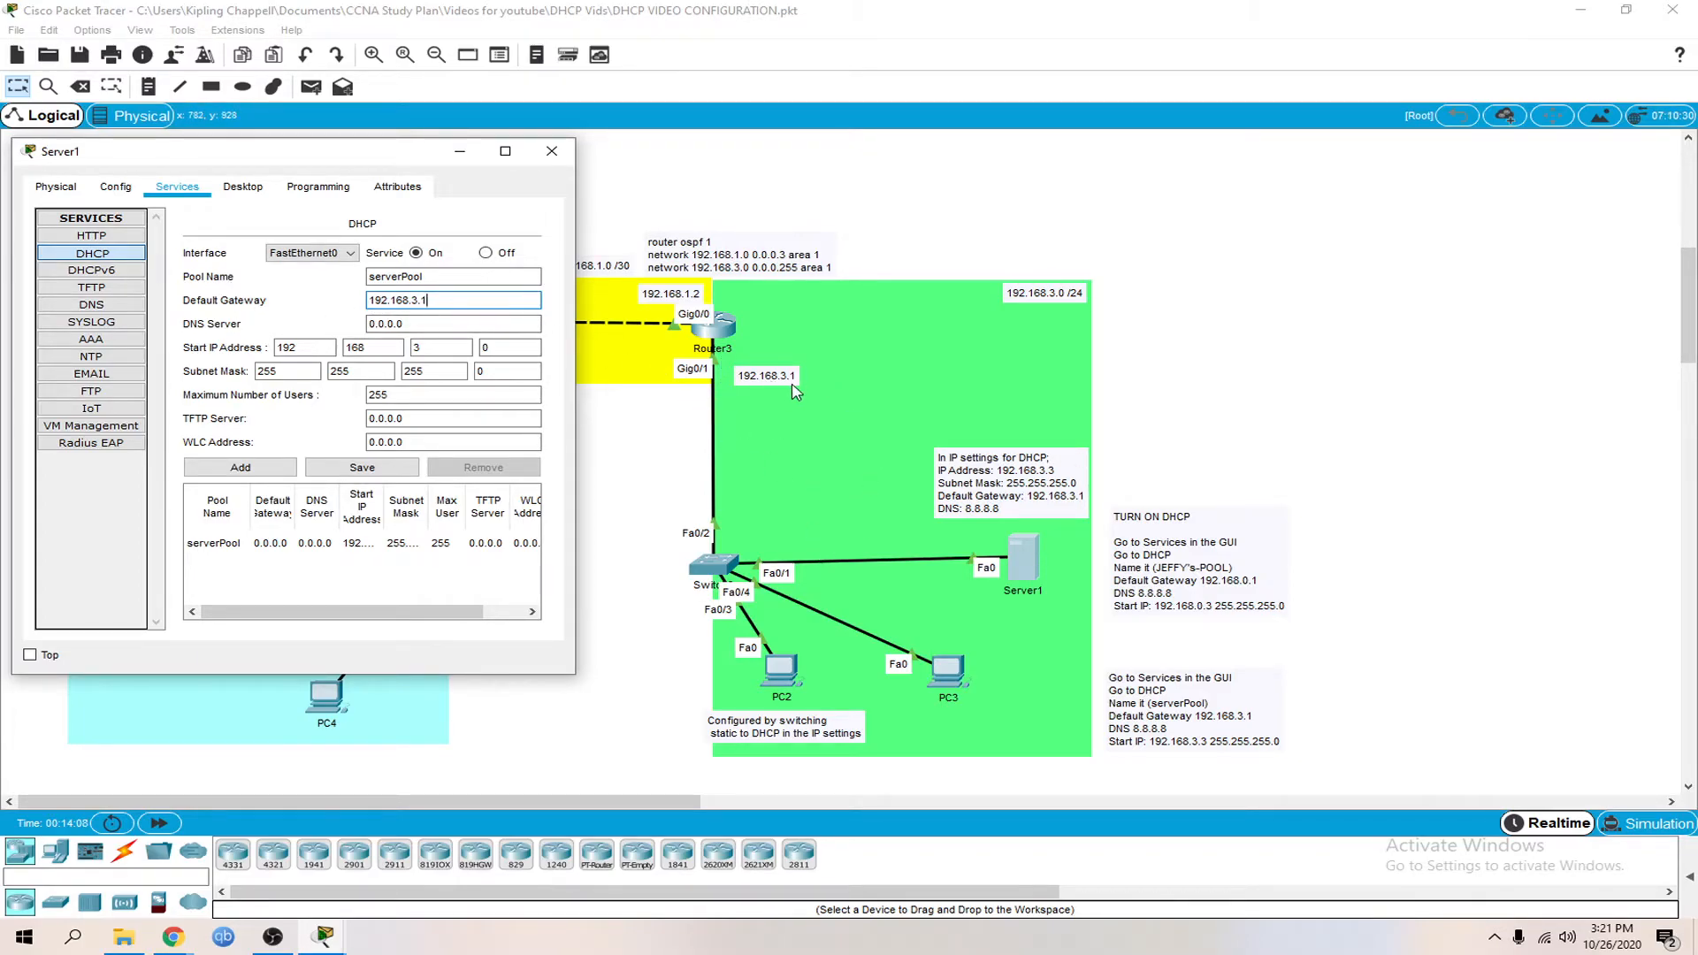
key(Tab)
text(8.8.8.)
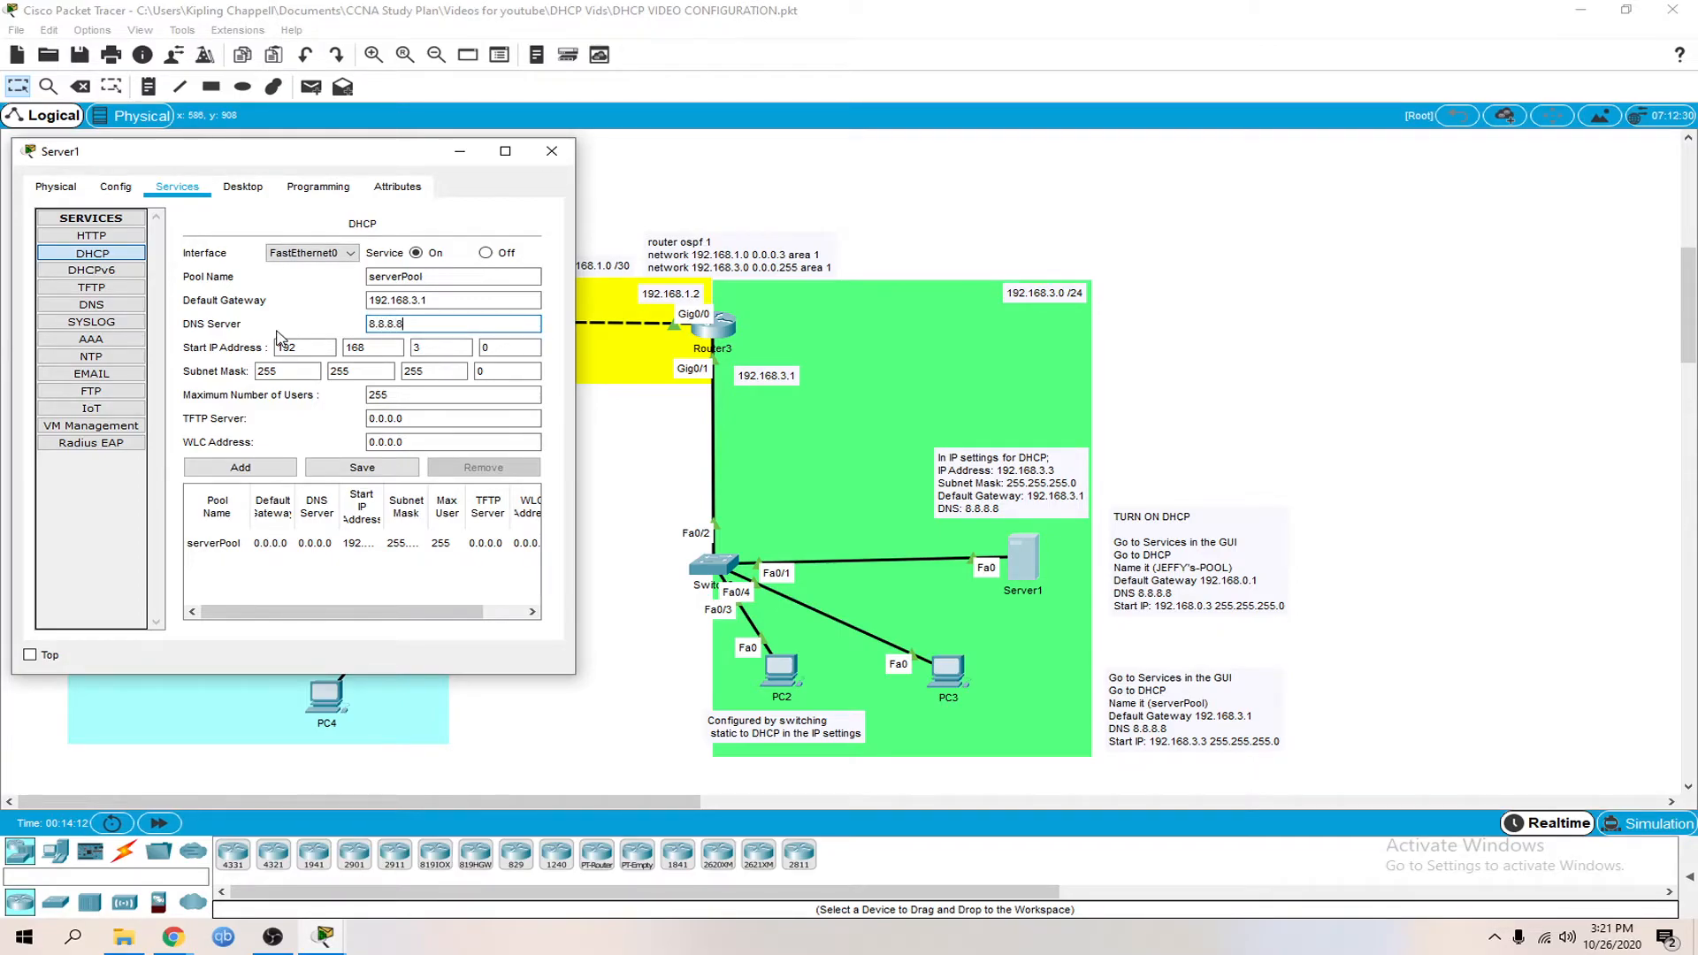
Set serverPool's start IP address to 192.168.3.50 and its maximum users to 254, save the pool, and widen the window to show its full entry
key(Tab)
key(Tab)
key(Tab)
key(Tab)
click(396, 396)
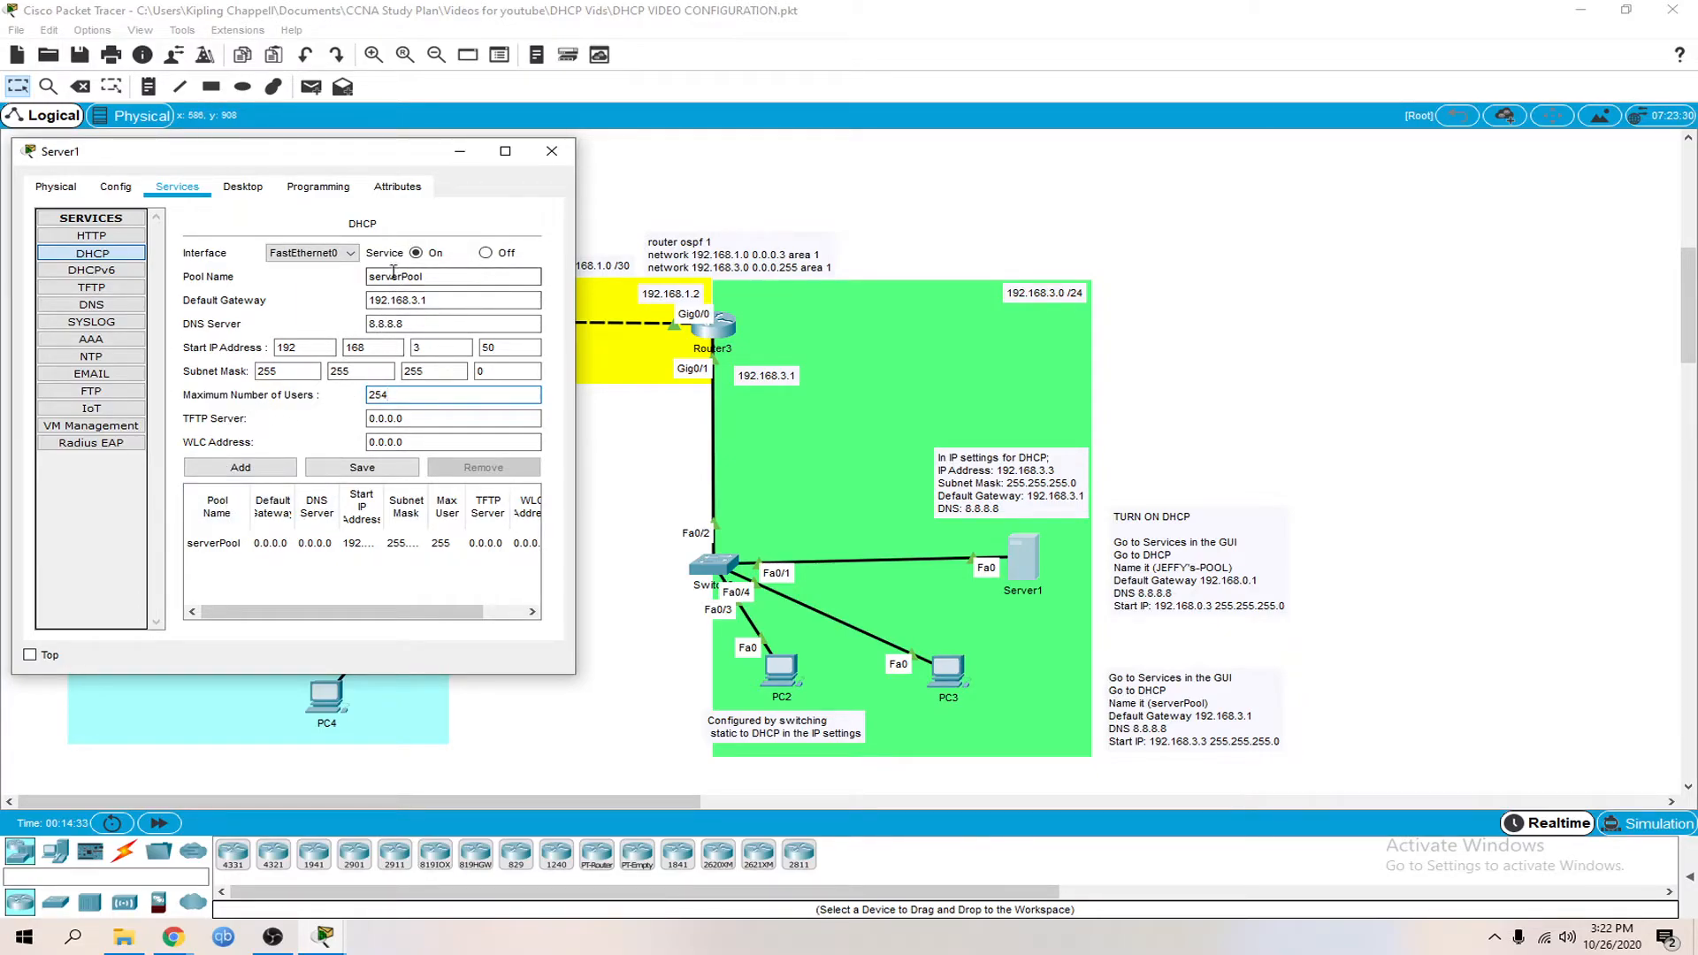
click(337, 473)
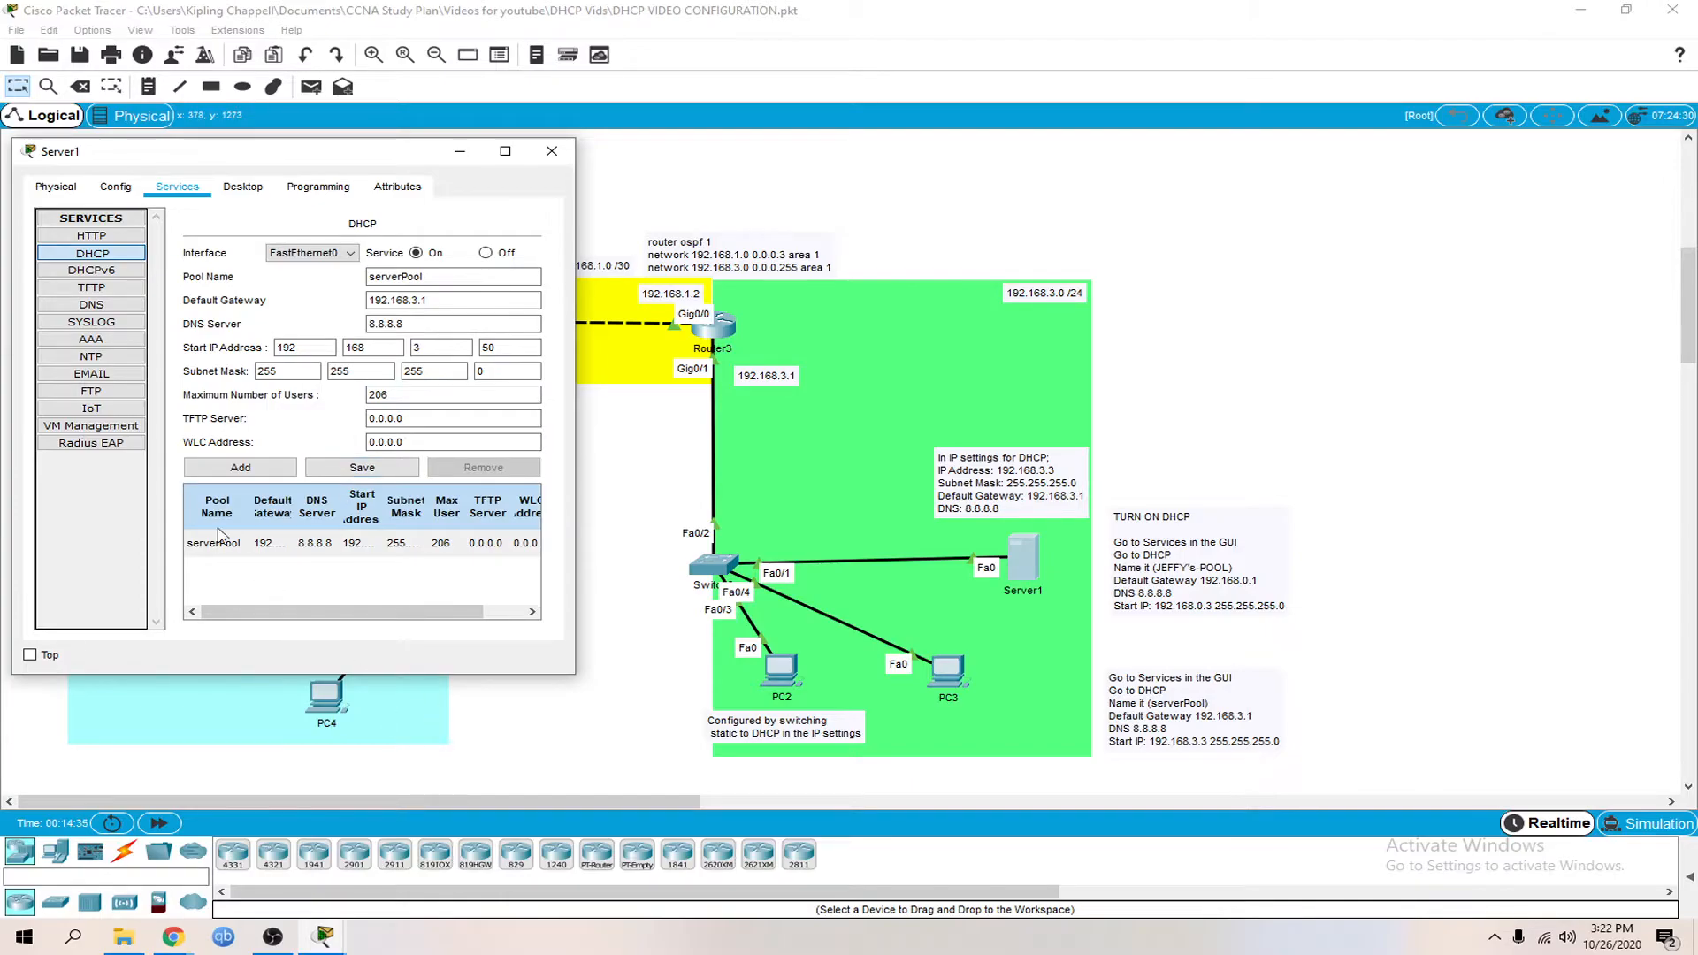
drag(576, 509, 814, 501)
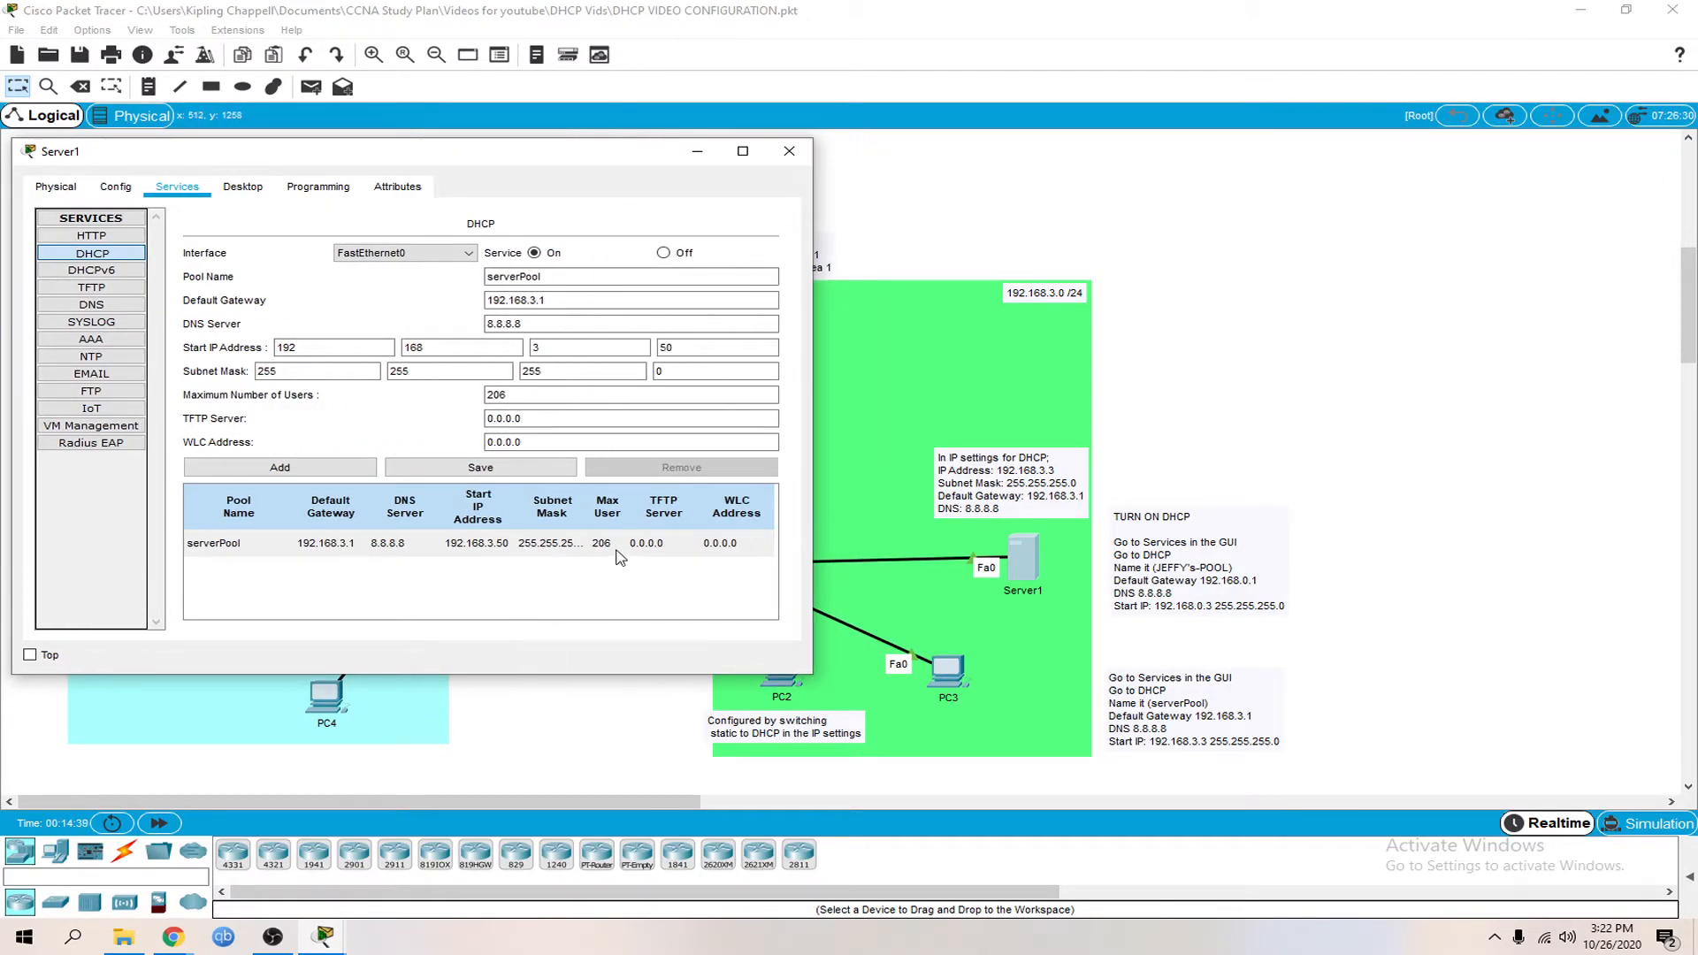
drag(813, 456, 912, 451)
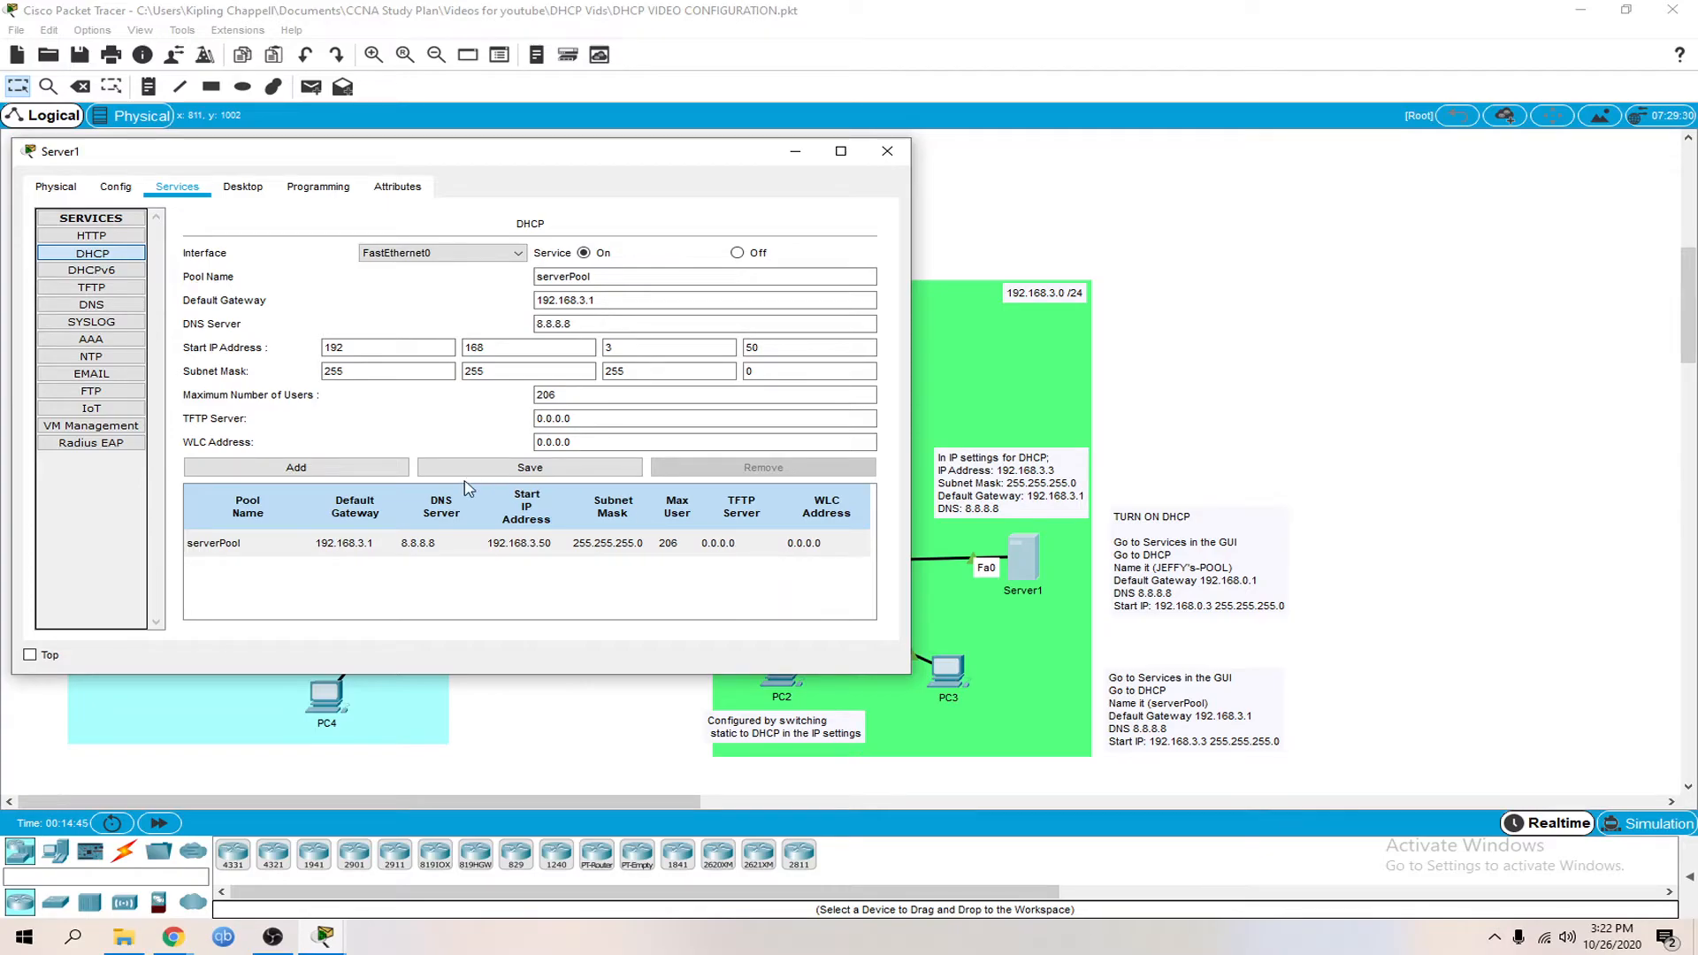
Define a second DHCP pool named JEFFY'S-POOL with default gateway 192.168.0.1 for the 192.168.0.0 /24 network
double_click(602, 277)
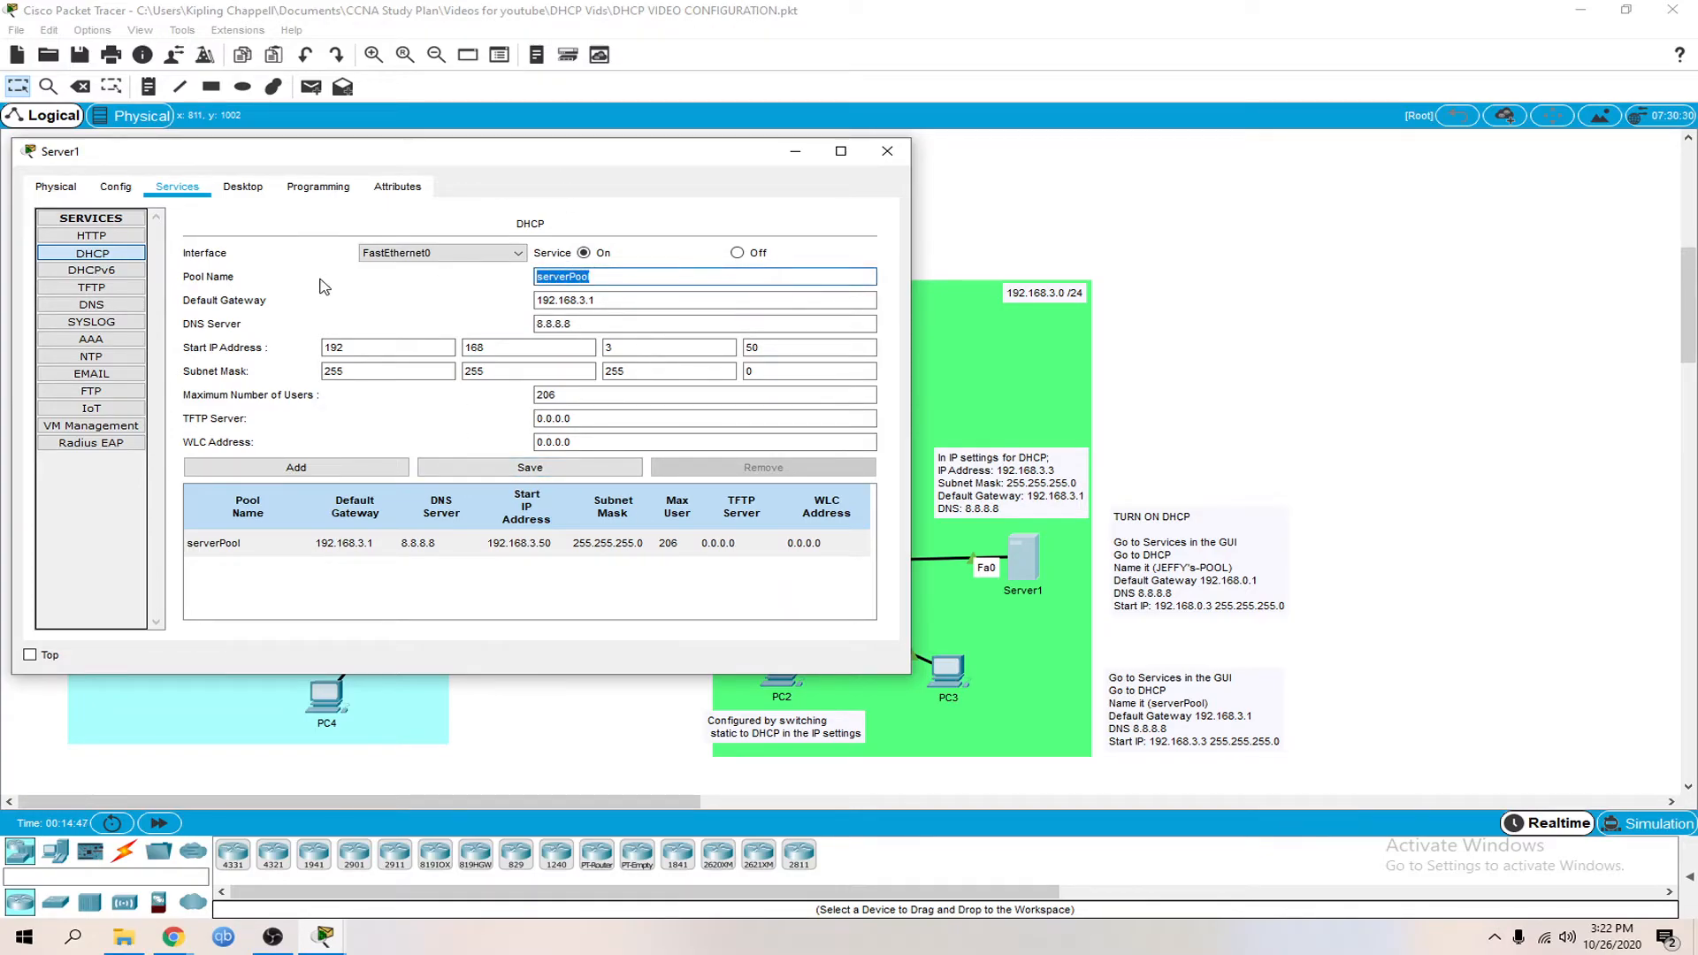
text(JEFFY'S-POOL)
drag(649, 299, 582, 294)
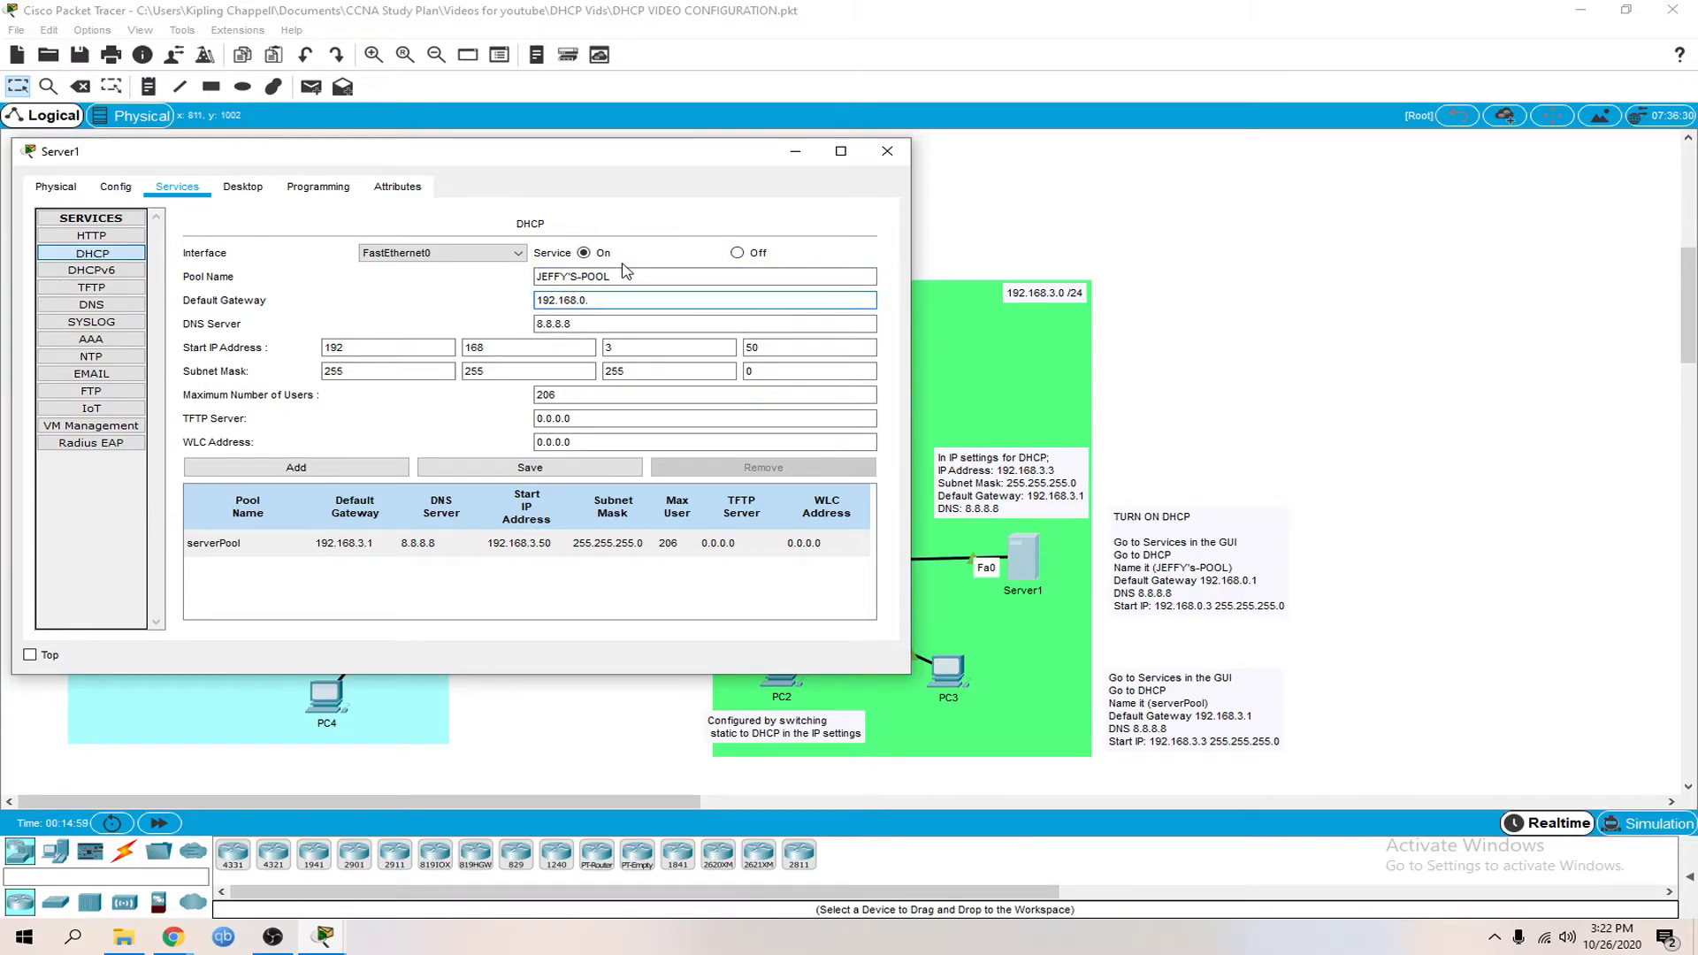
drag(621, 150, 1306, 76)
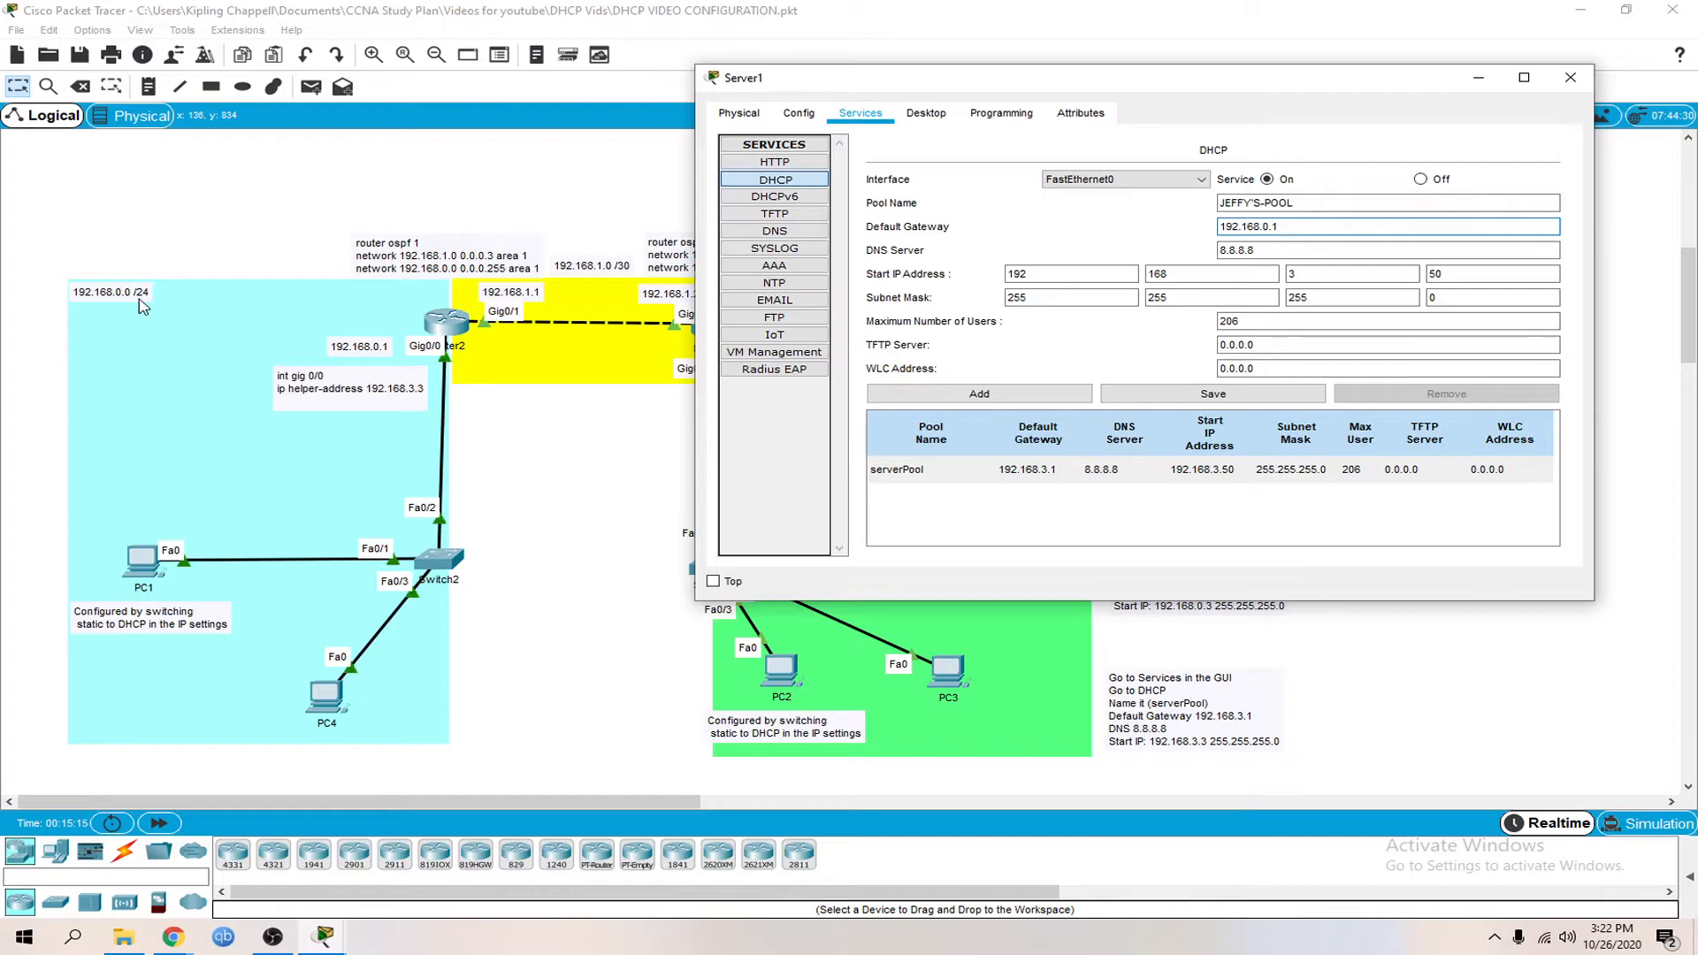
drag(851, 80, 458, 521)
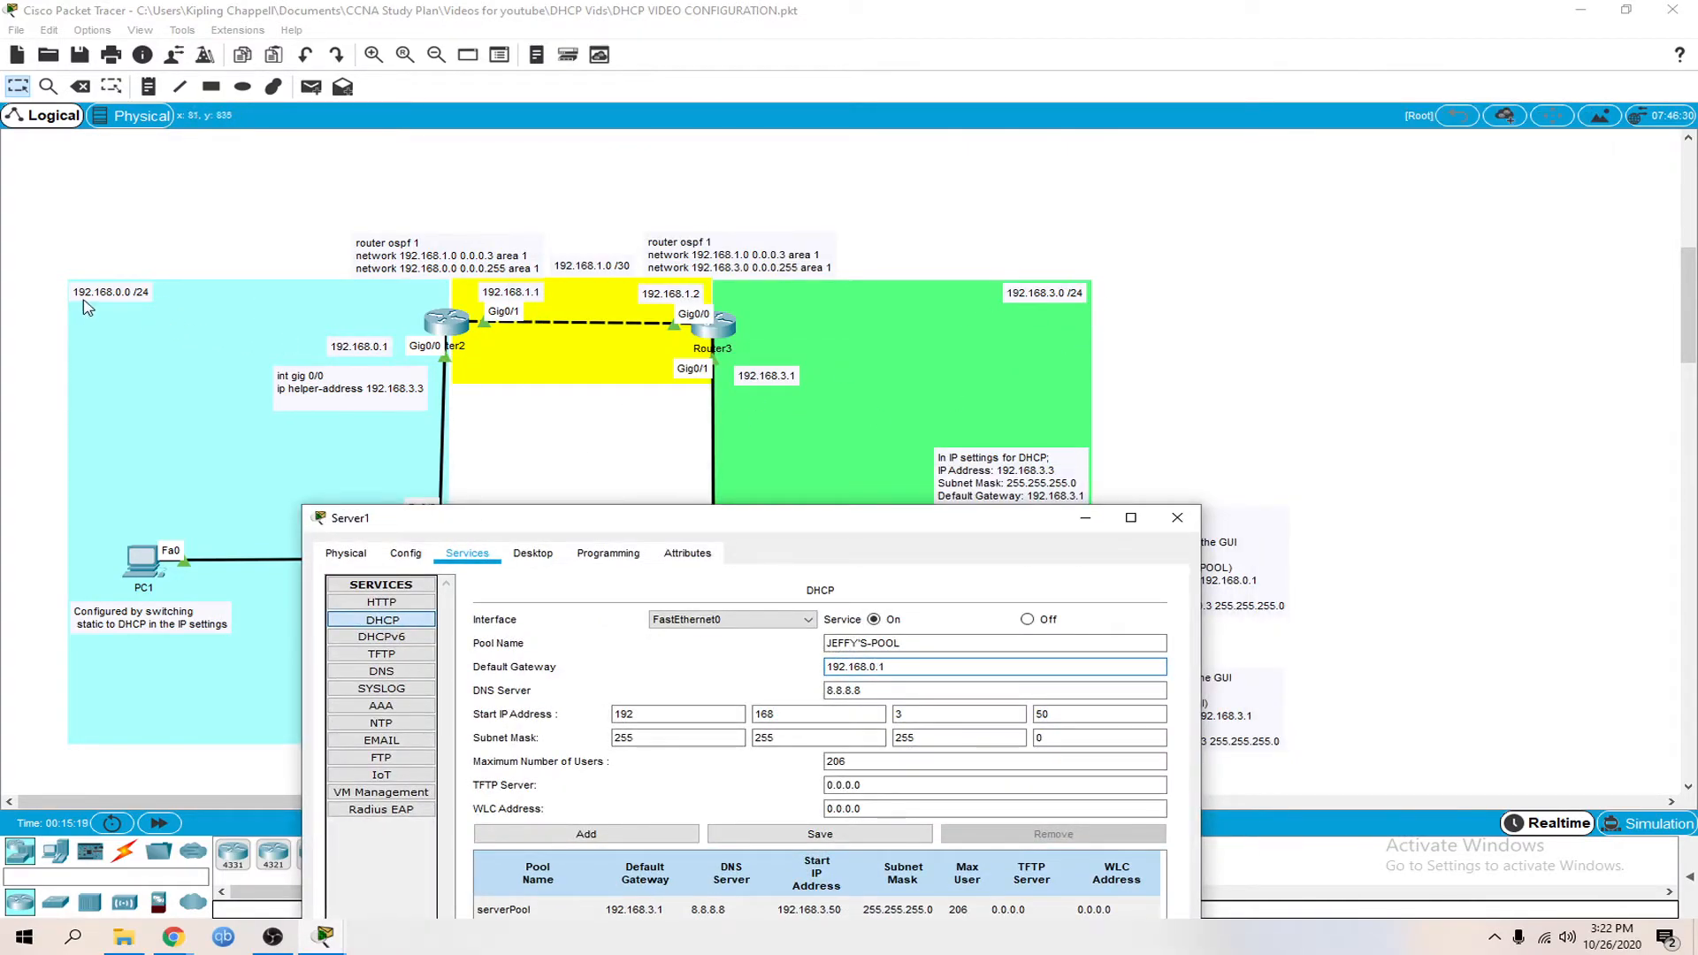
drag(578, 529, 689, 177)
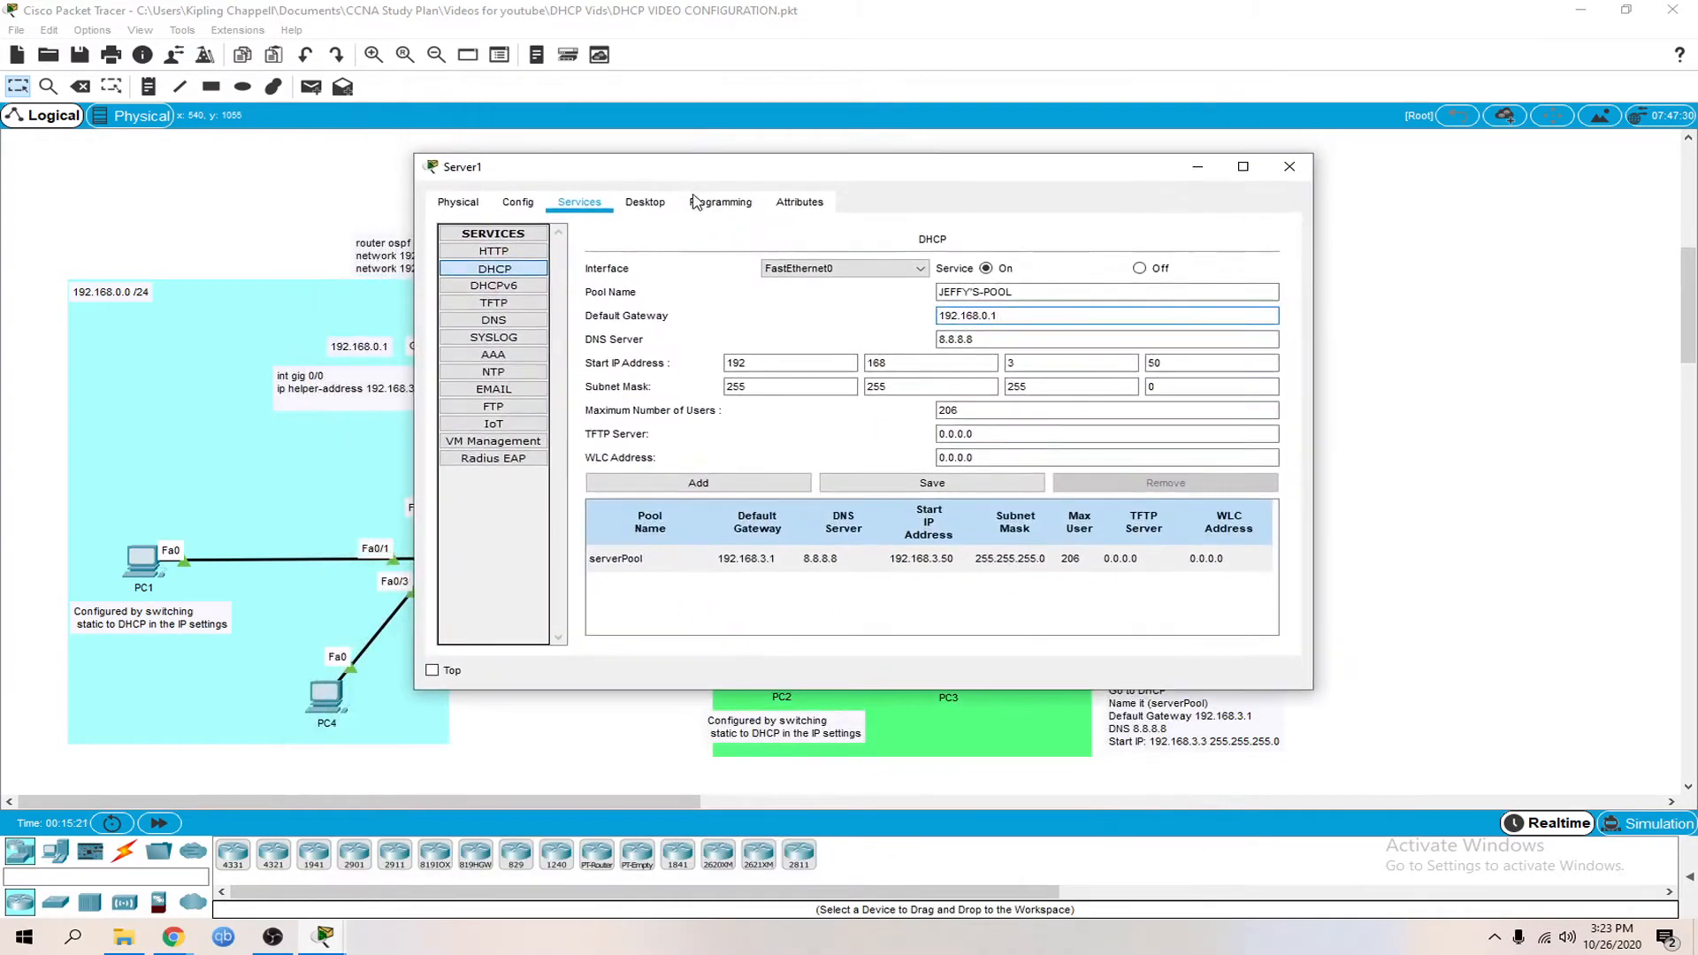
Give JEFFY'S-POOL start IP address 192.168.0.10 and 254 maximum users, keeping DNS 8.8.8.8, and add it to Server1's pool list
click(989, 339)
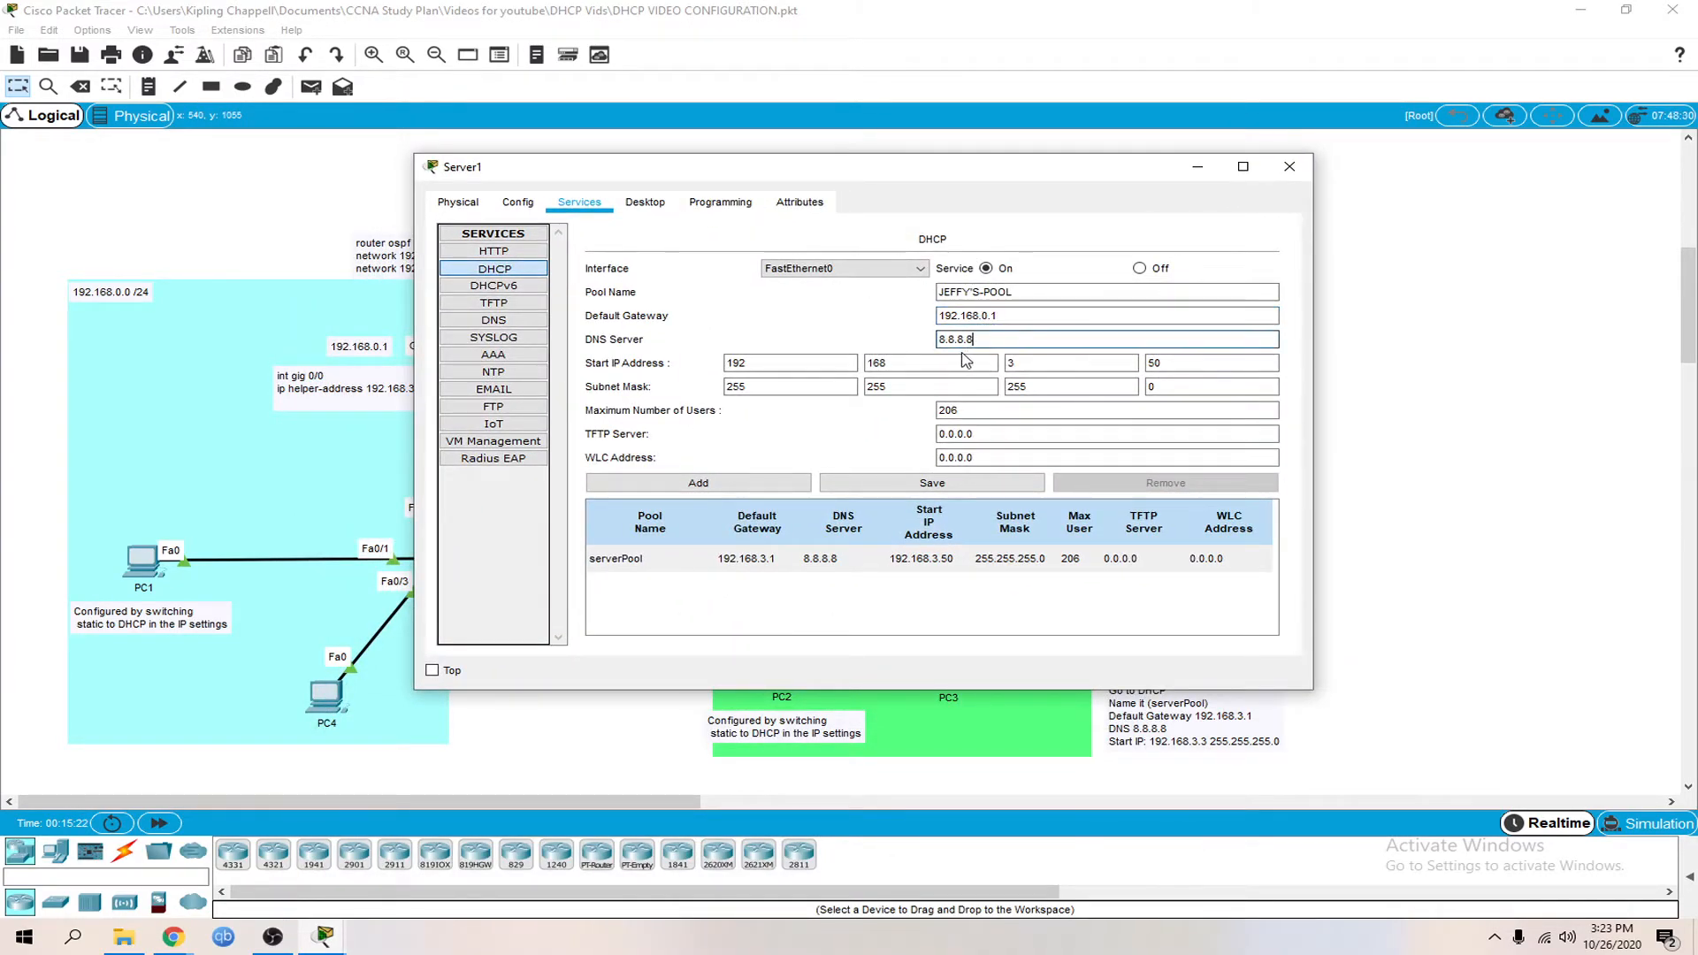
drag(991, 339, 885, 349)
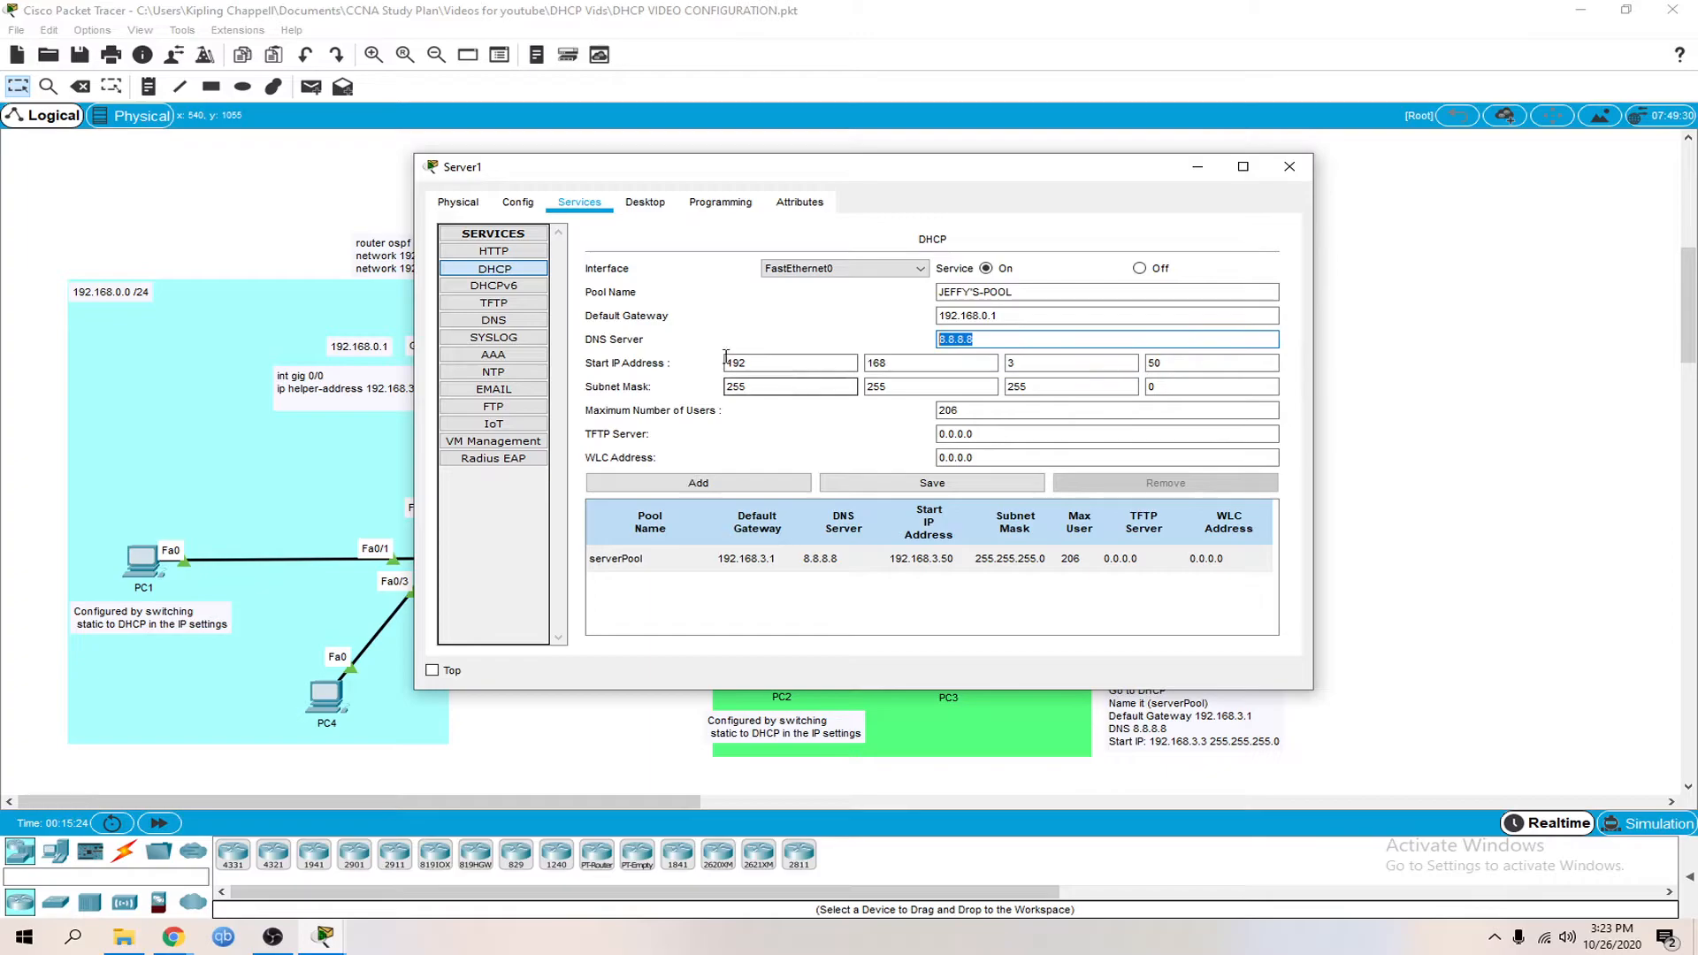
drag(972, 410, 865, 413)
text(254)
drag(1180, 366, 1083, 365)
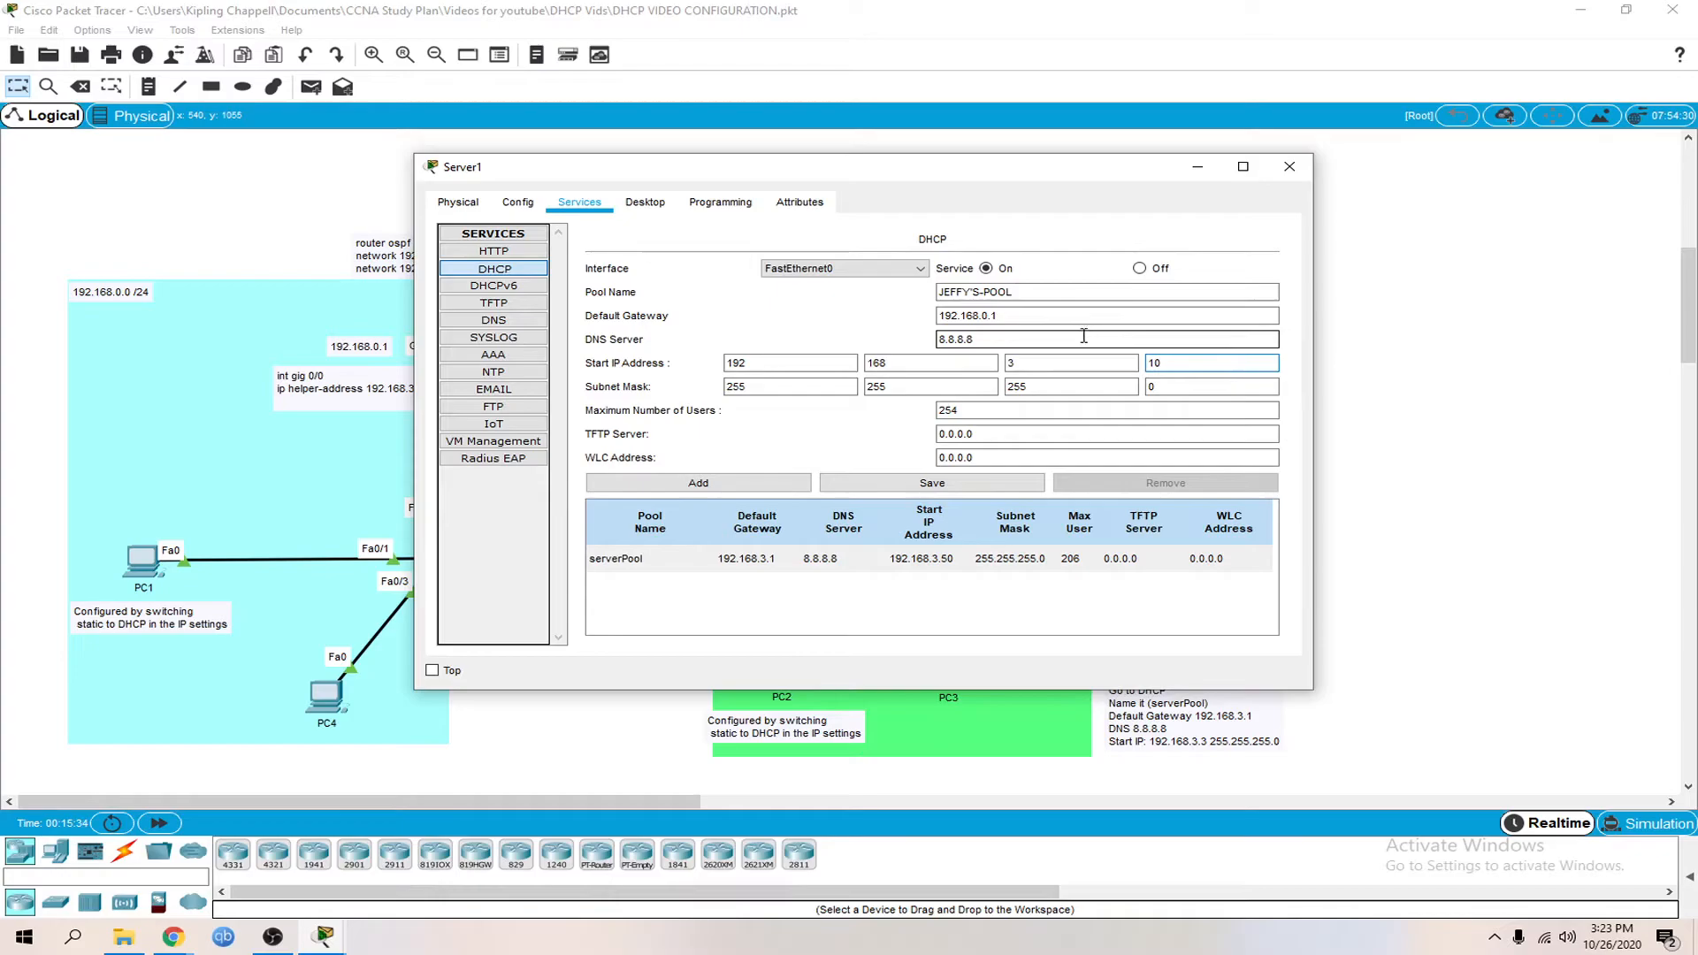
drag(1044, 364, 952, 365)
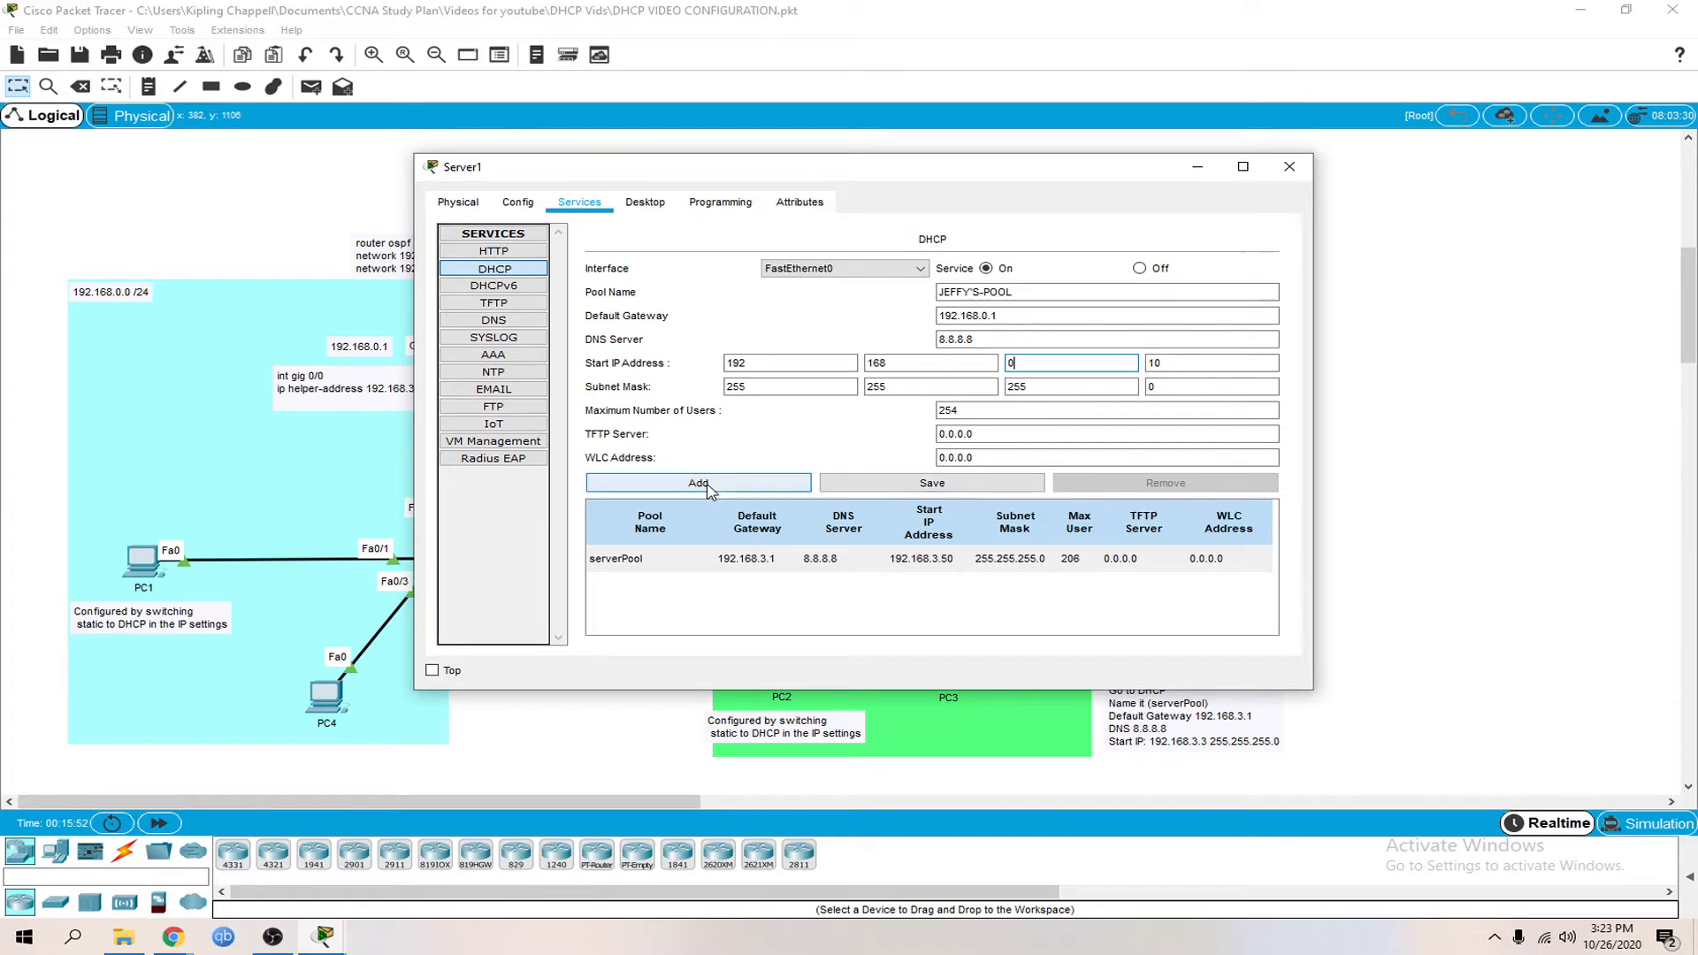
click(750, 489)
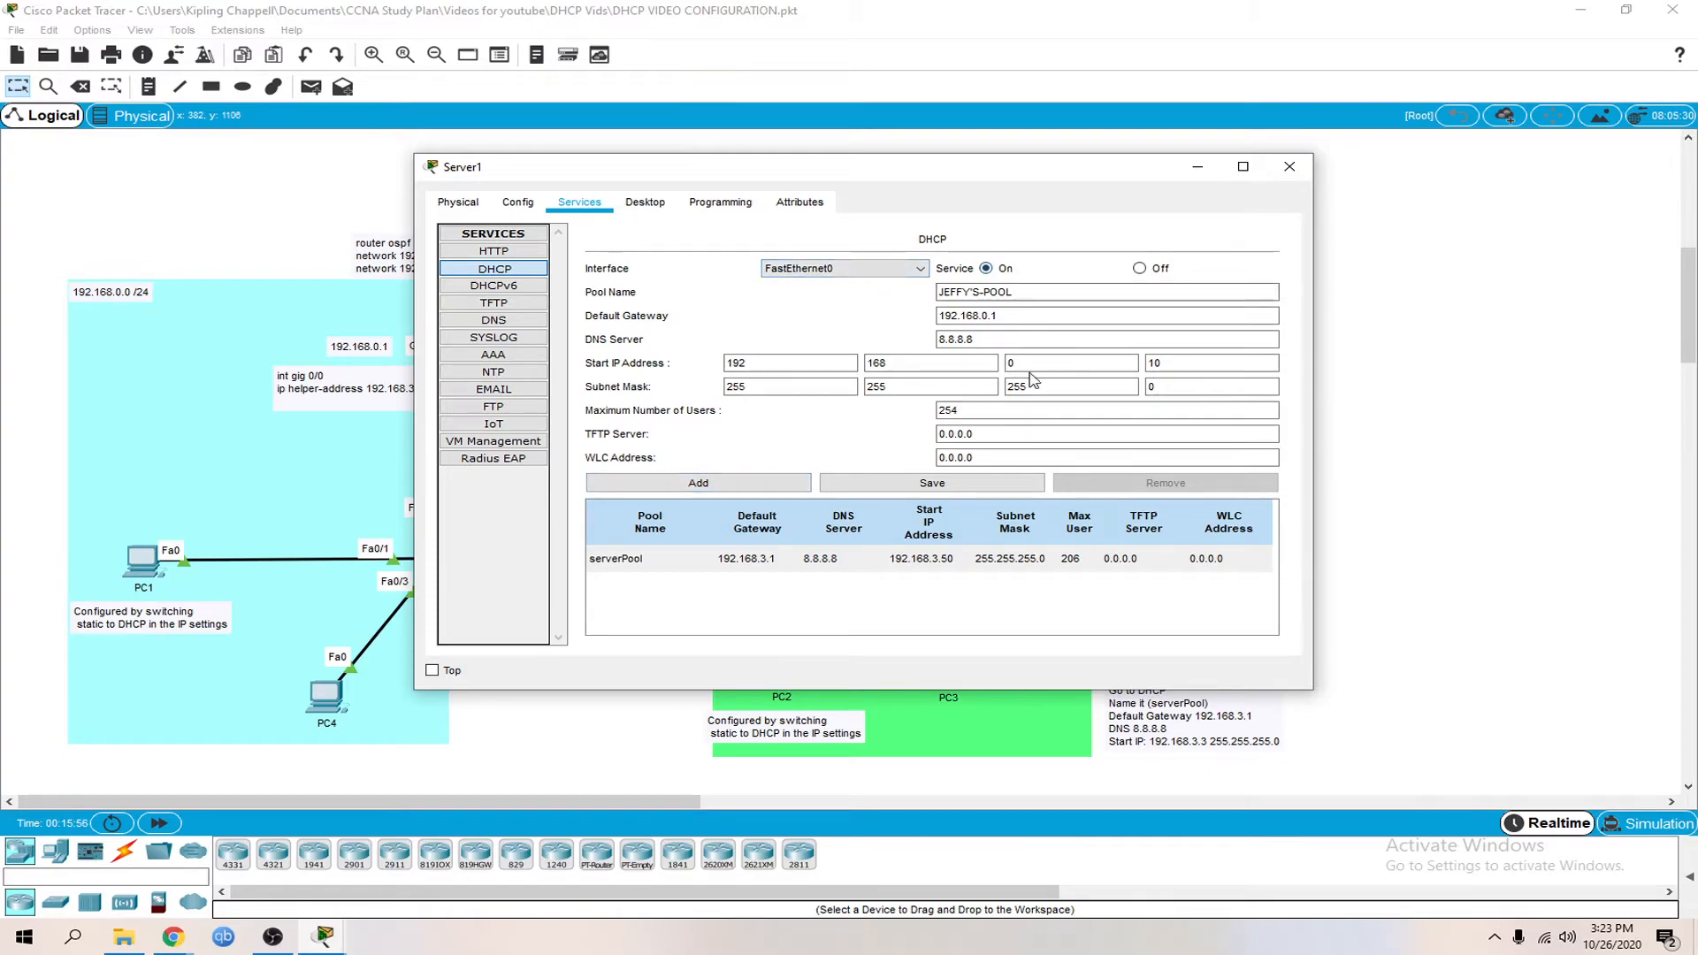
click(619, 488)
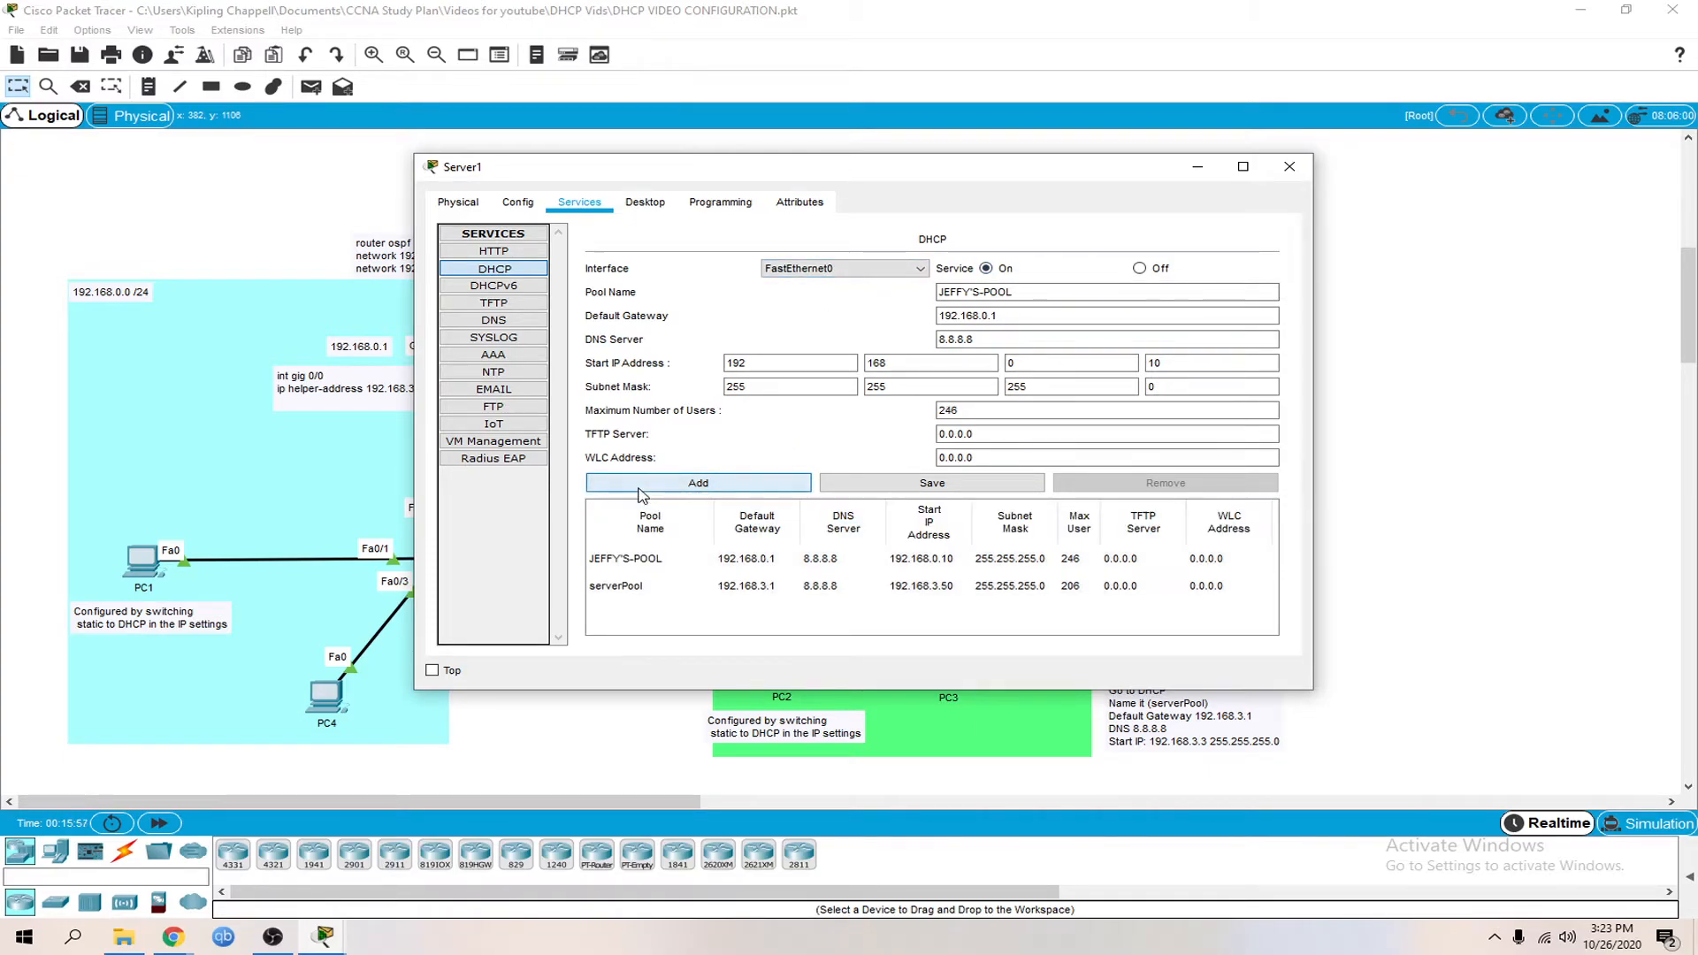
click(1308, 170)
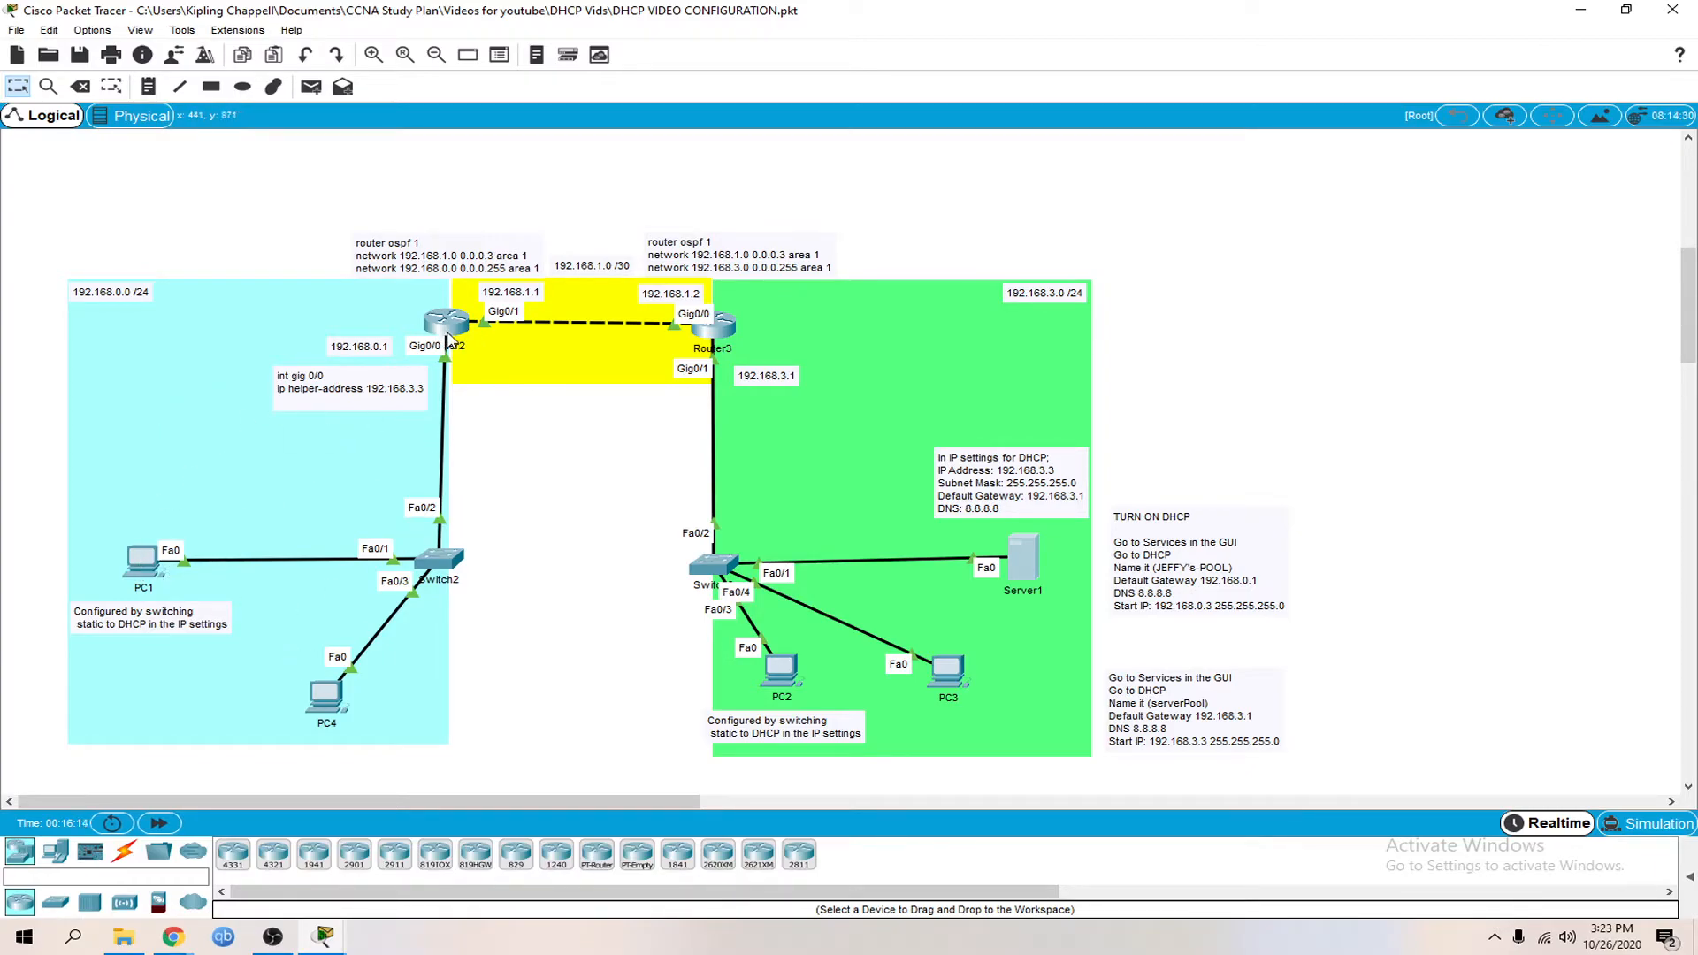
Switch PC2's IP configuration to DHCP and compare the address it receives with serverPool's settings on Server1
mouse_move(448, 341)
click(780, 670)
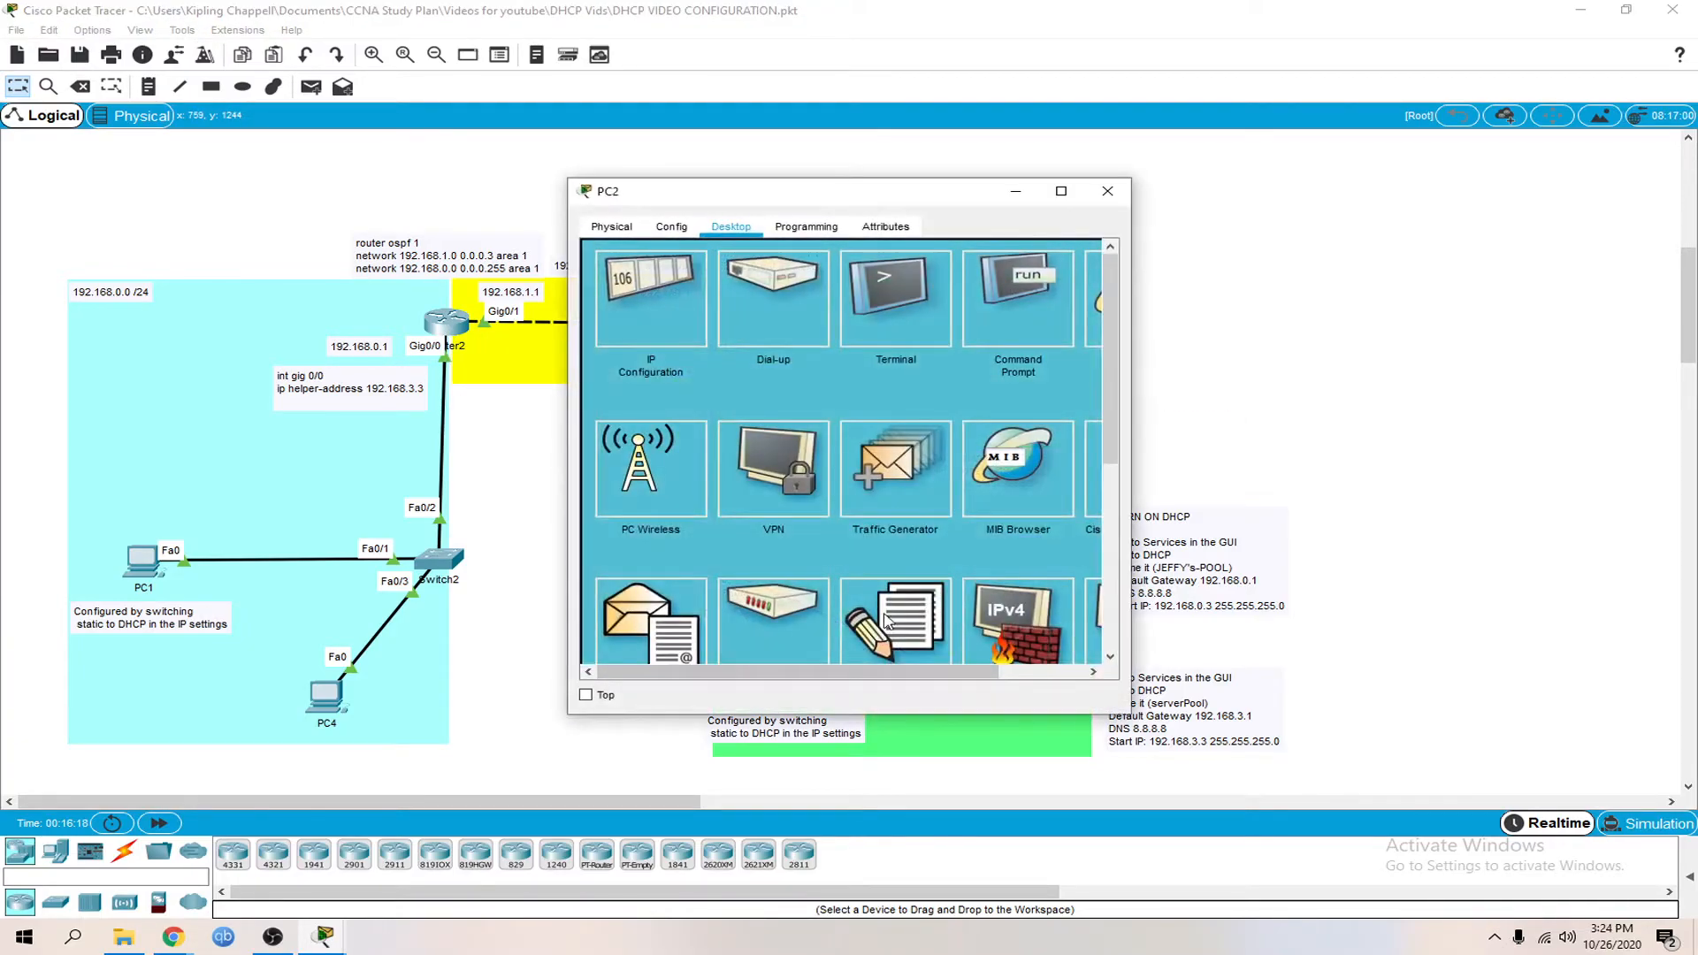
click(650, 292)
click(607, 329)
drag(782, 198, 362, 172)
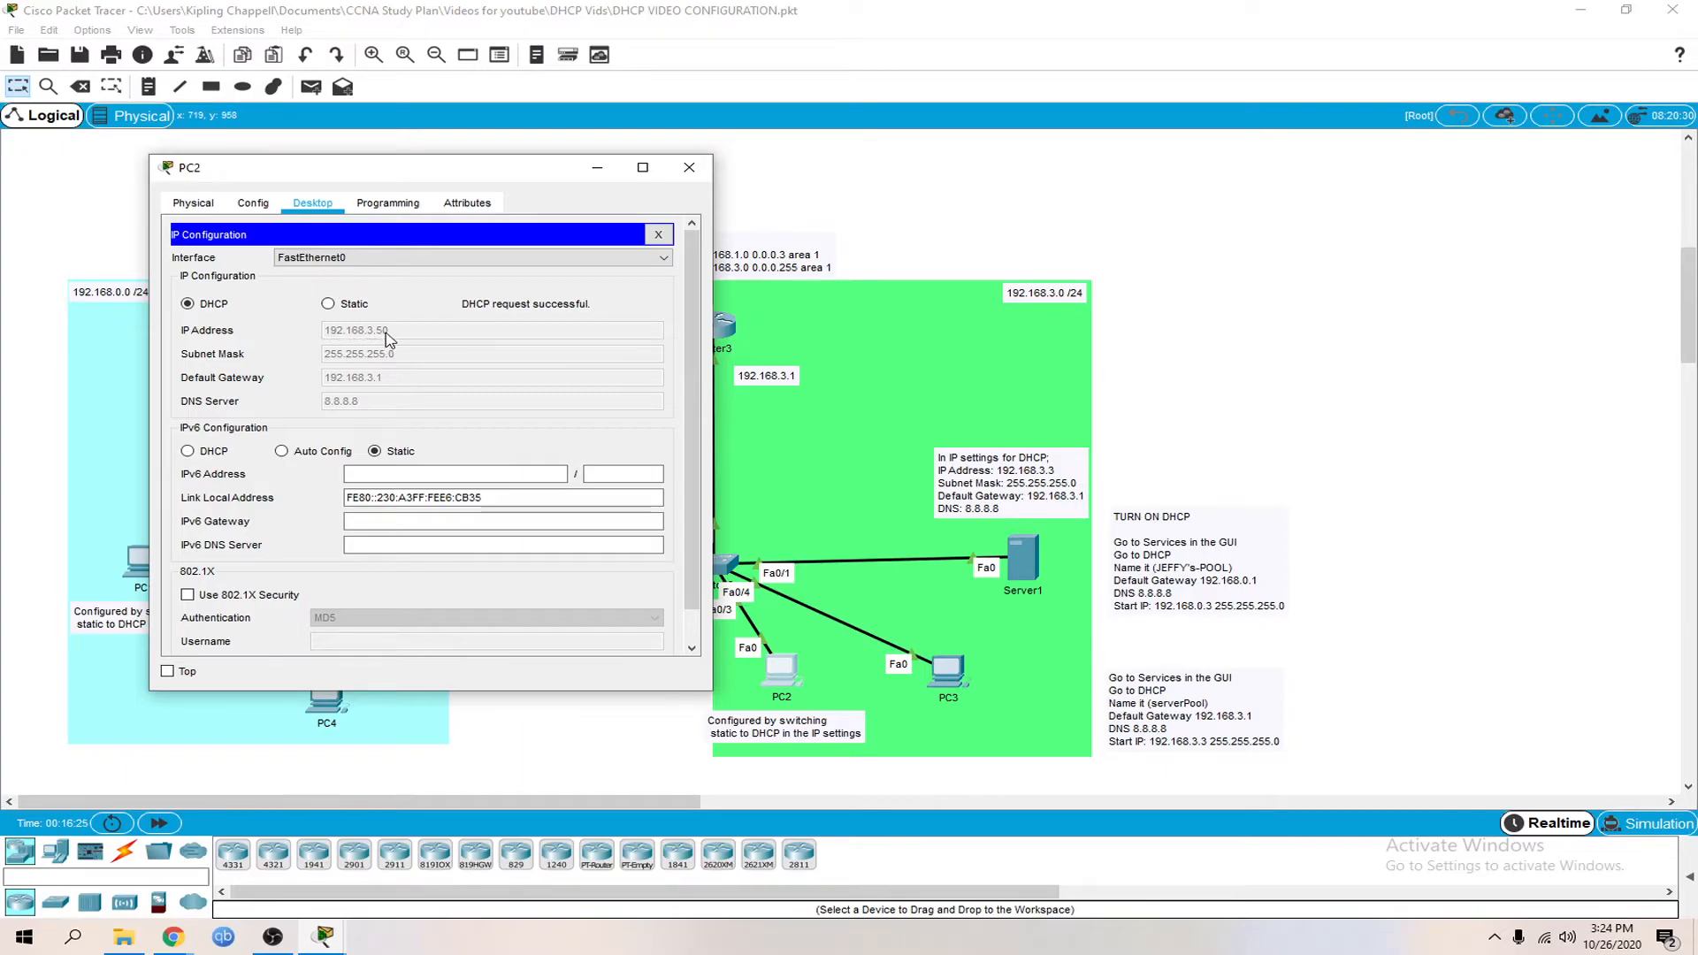
click(1031, 575)
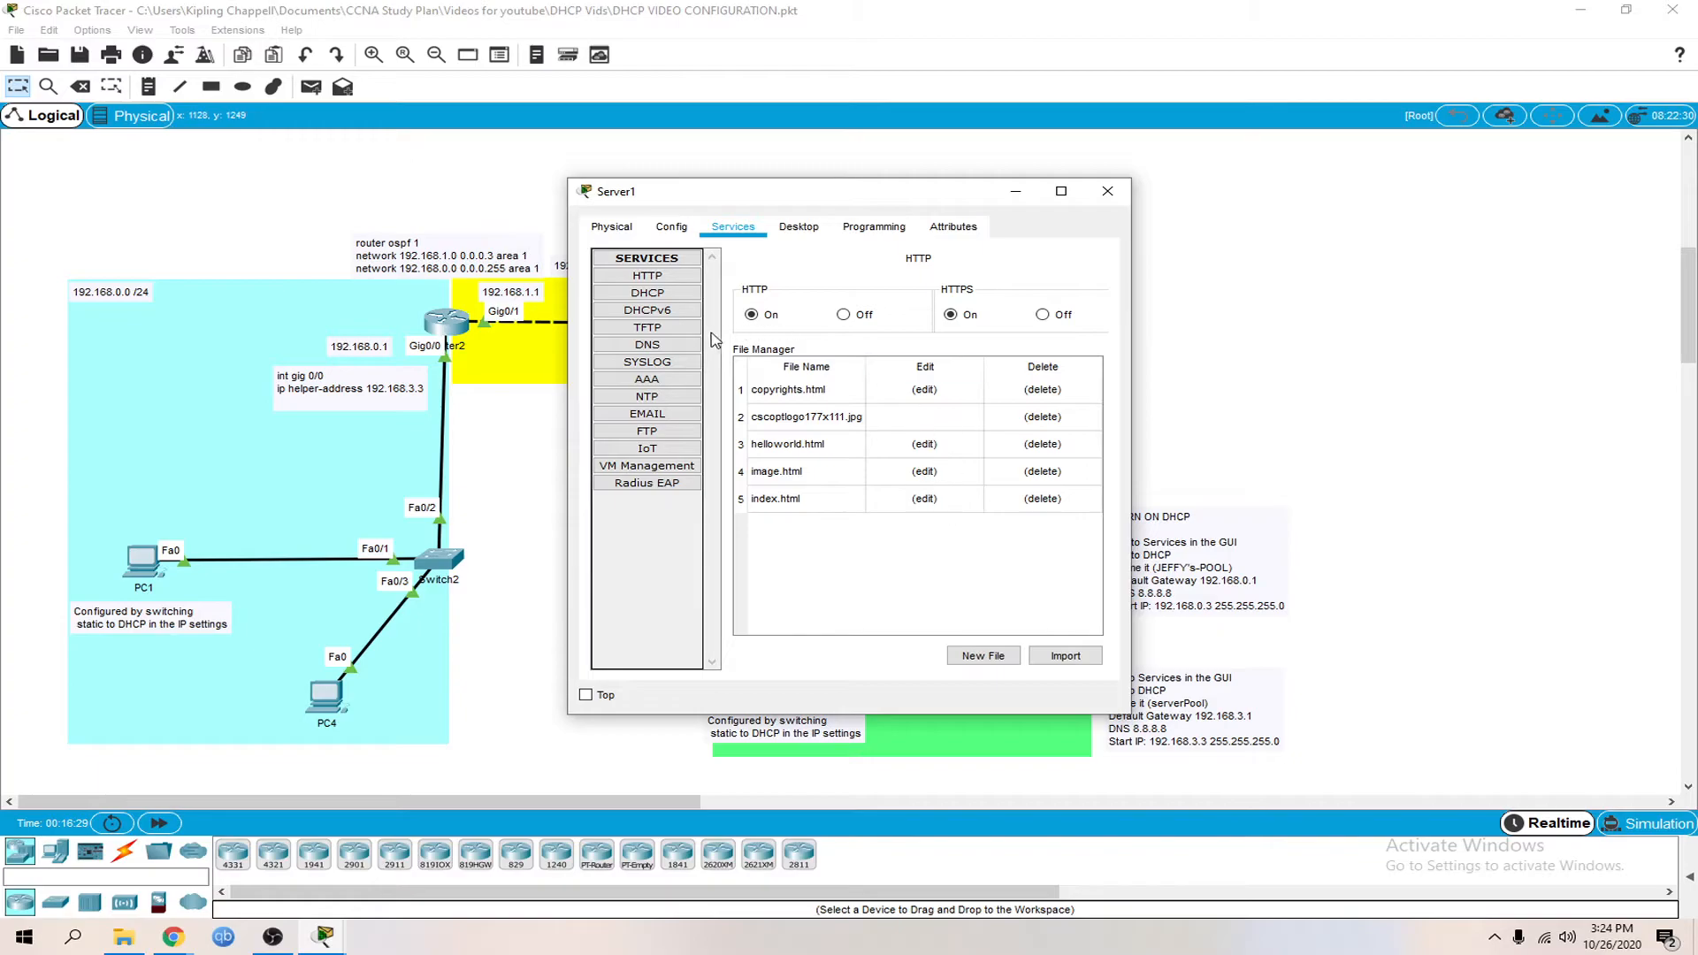
click(648, 295)
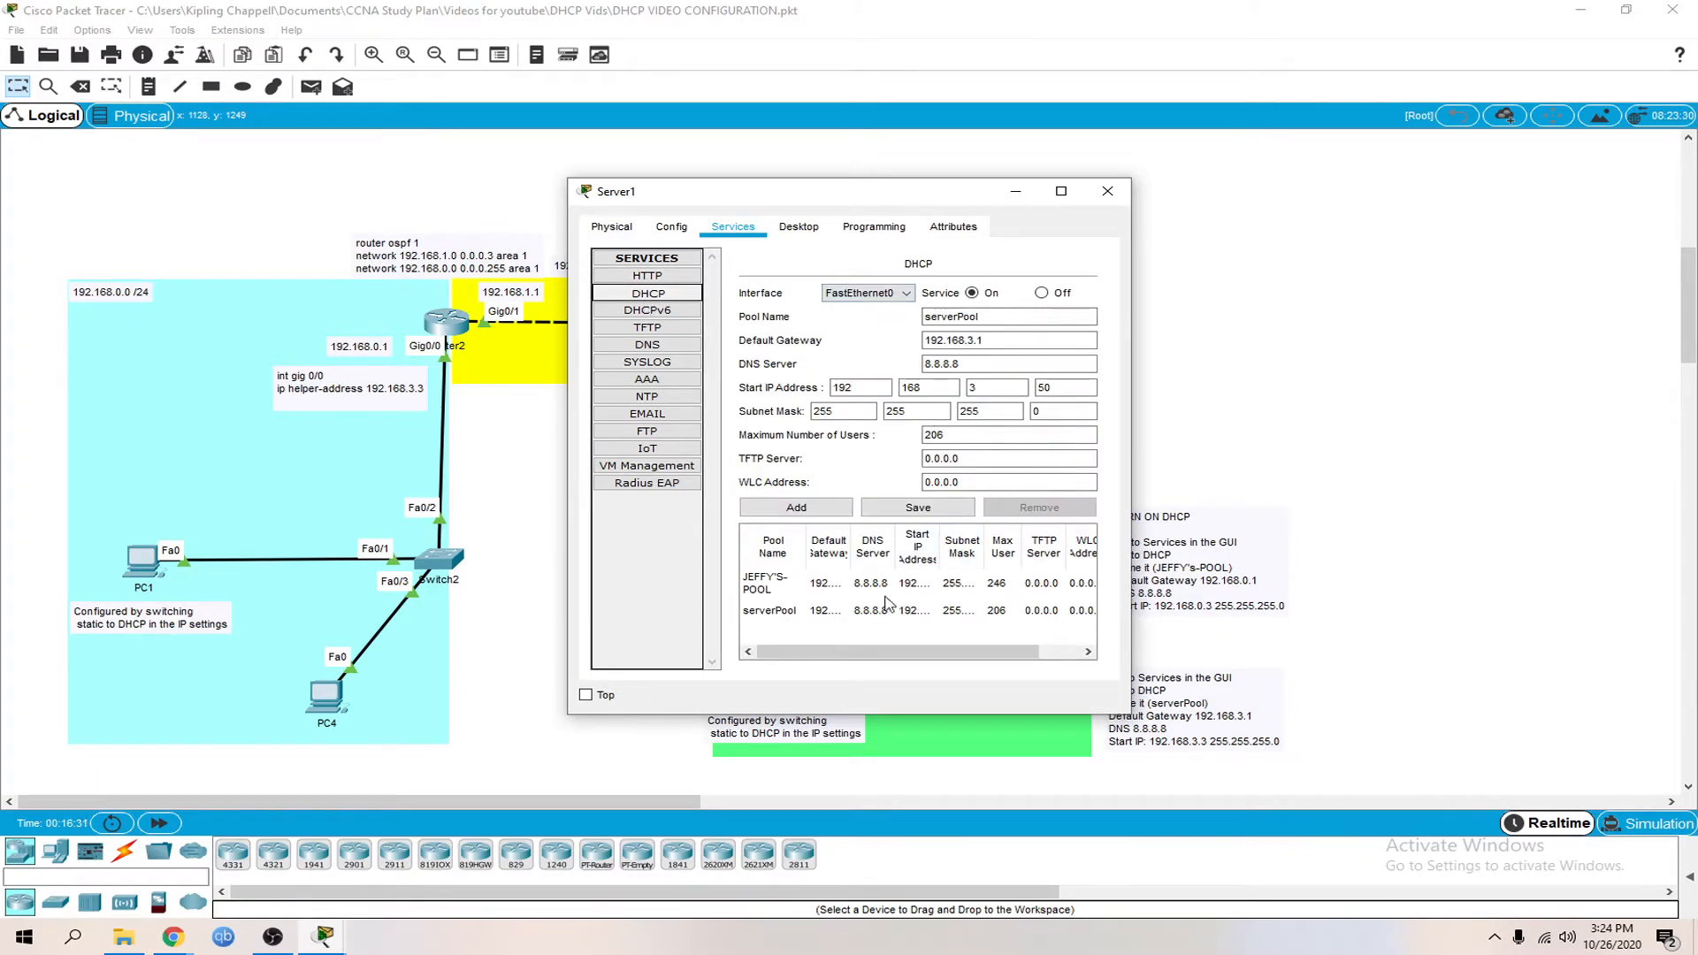
click(857, 612)
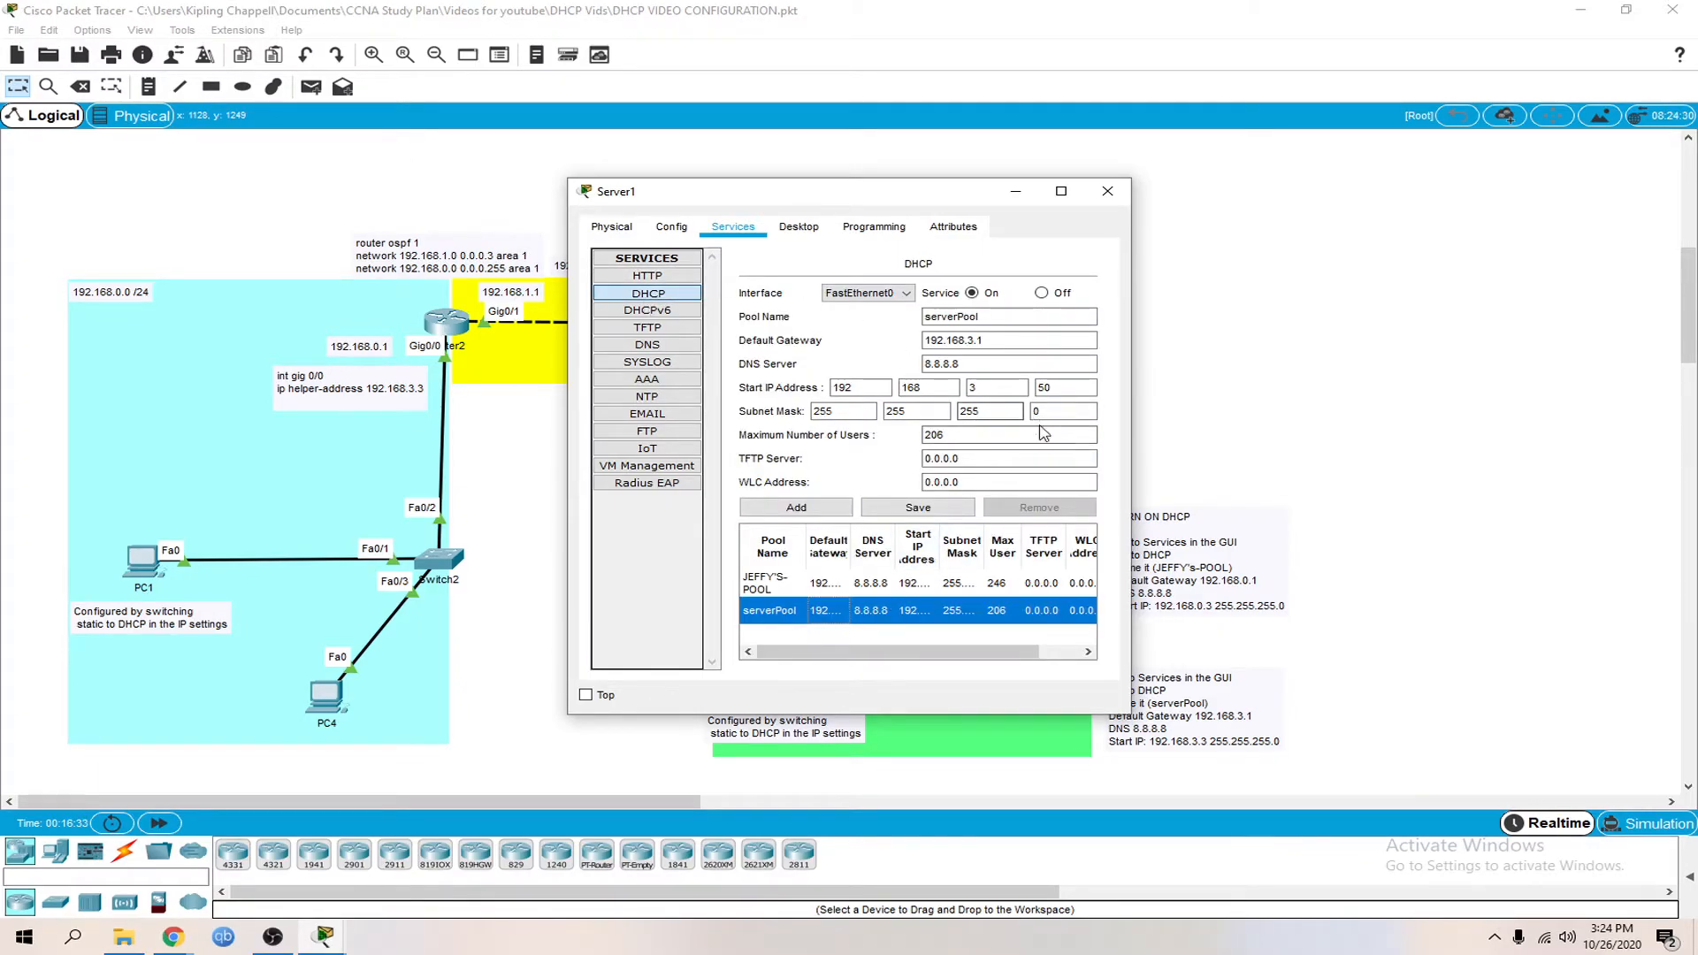
click(1108, 192)
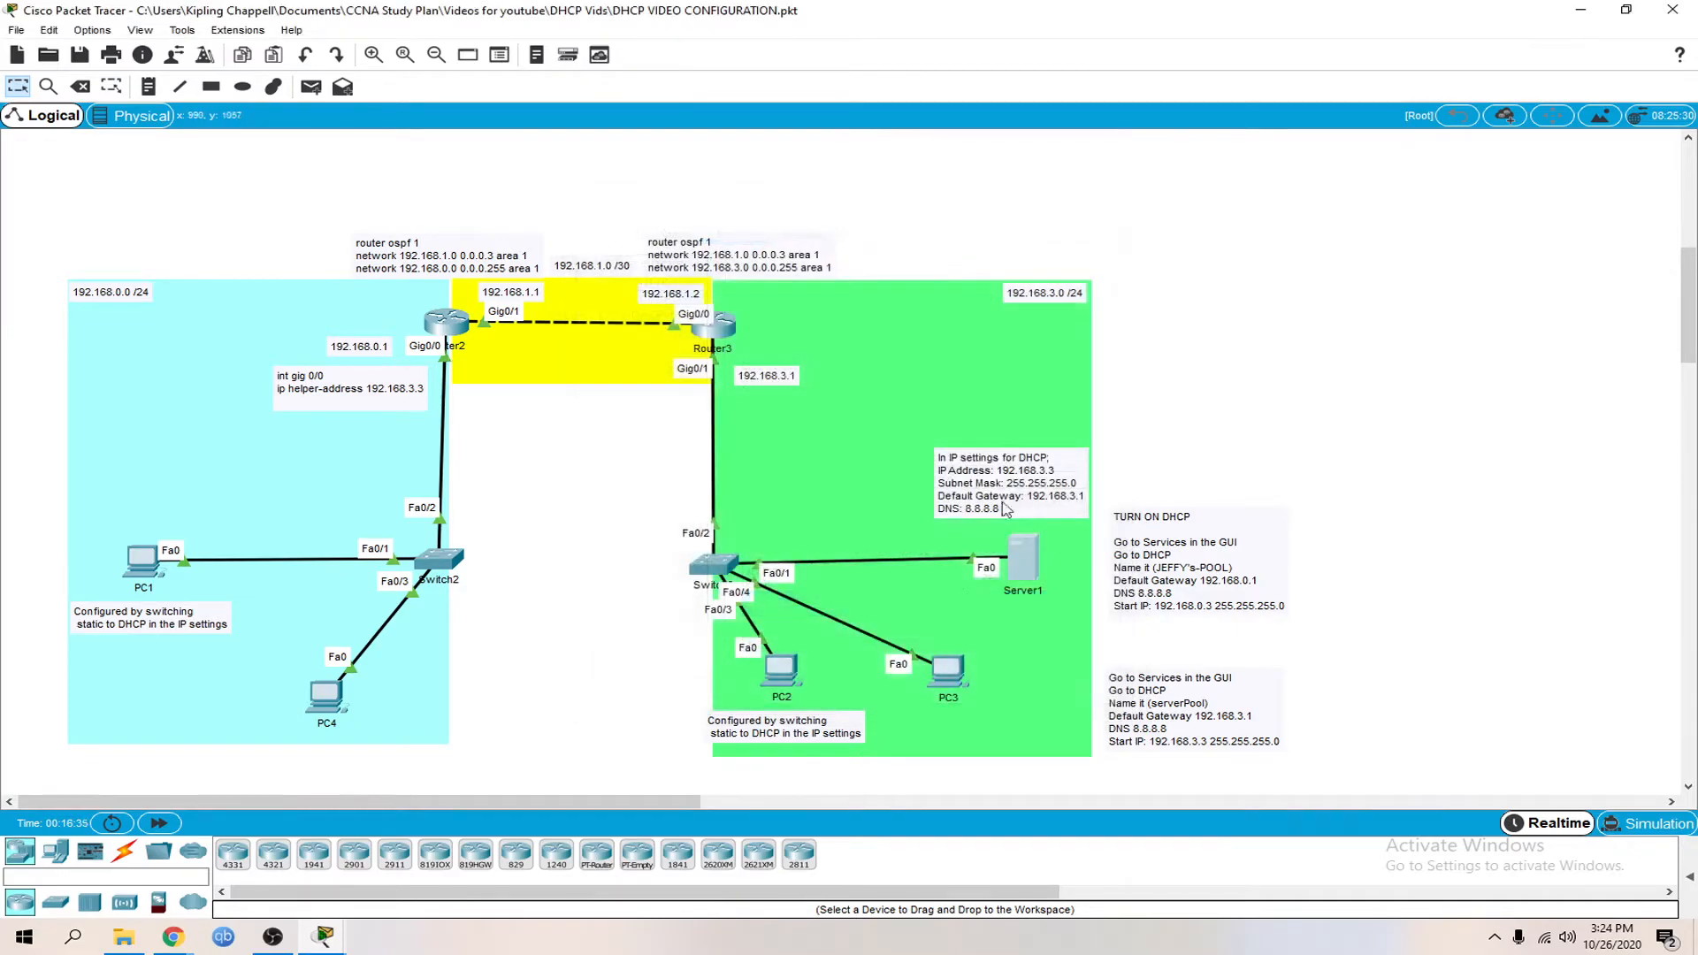
Switch PC3's IP configuration to DHCP on its FastEthernet0 interface
click(945, 675)
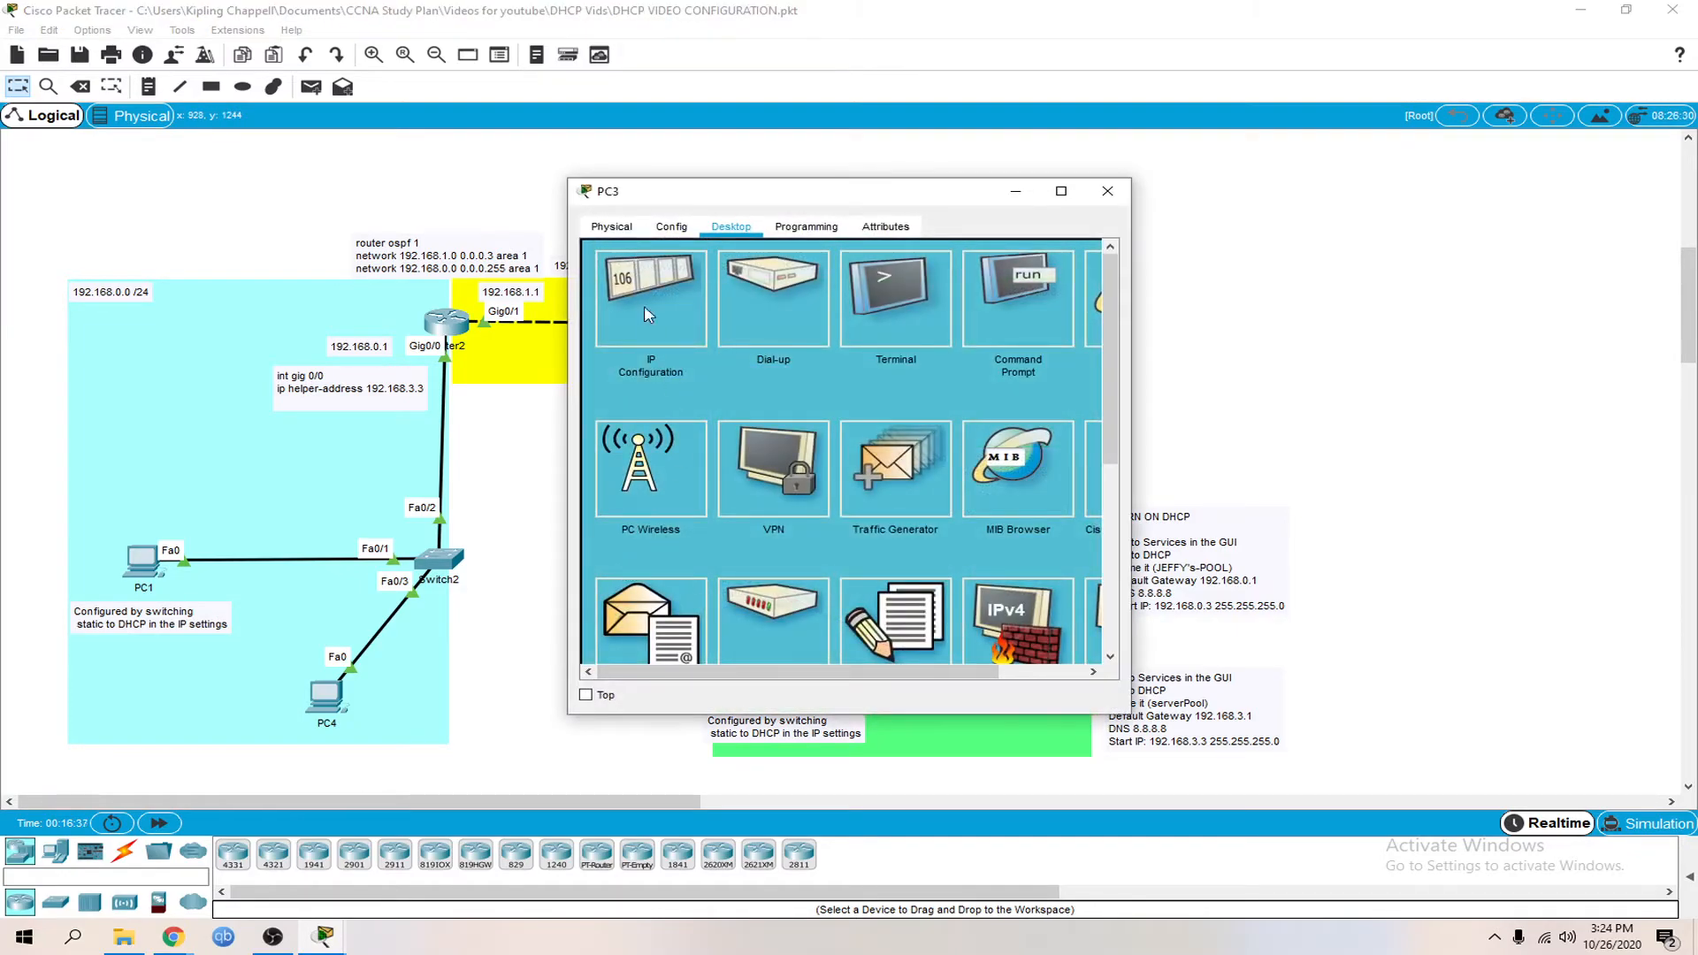
click(646, 298)
click(607, 329)
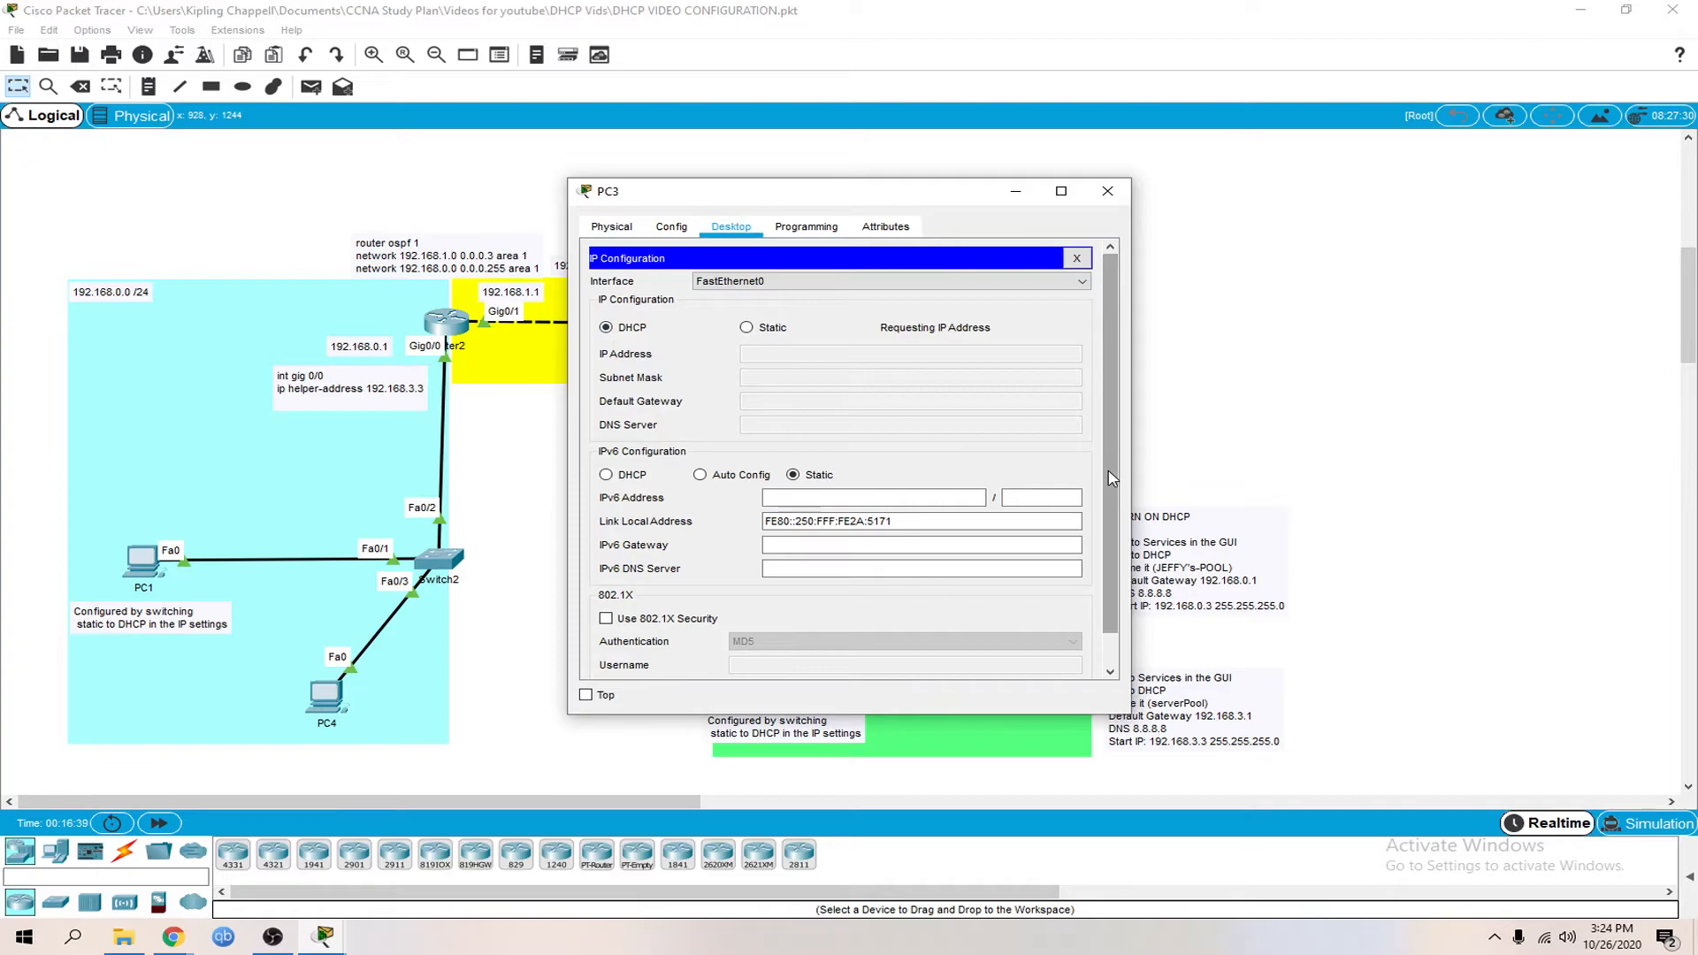
click(1108, 191)
Switch PC1's IP configuration to DHCP and check which address it receives
click(142, 563)
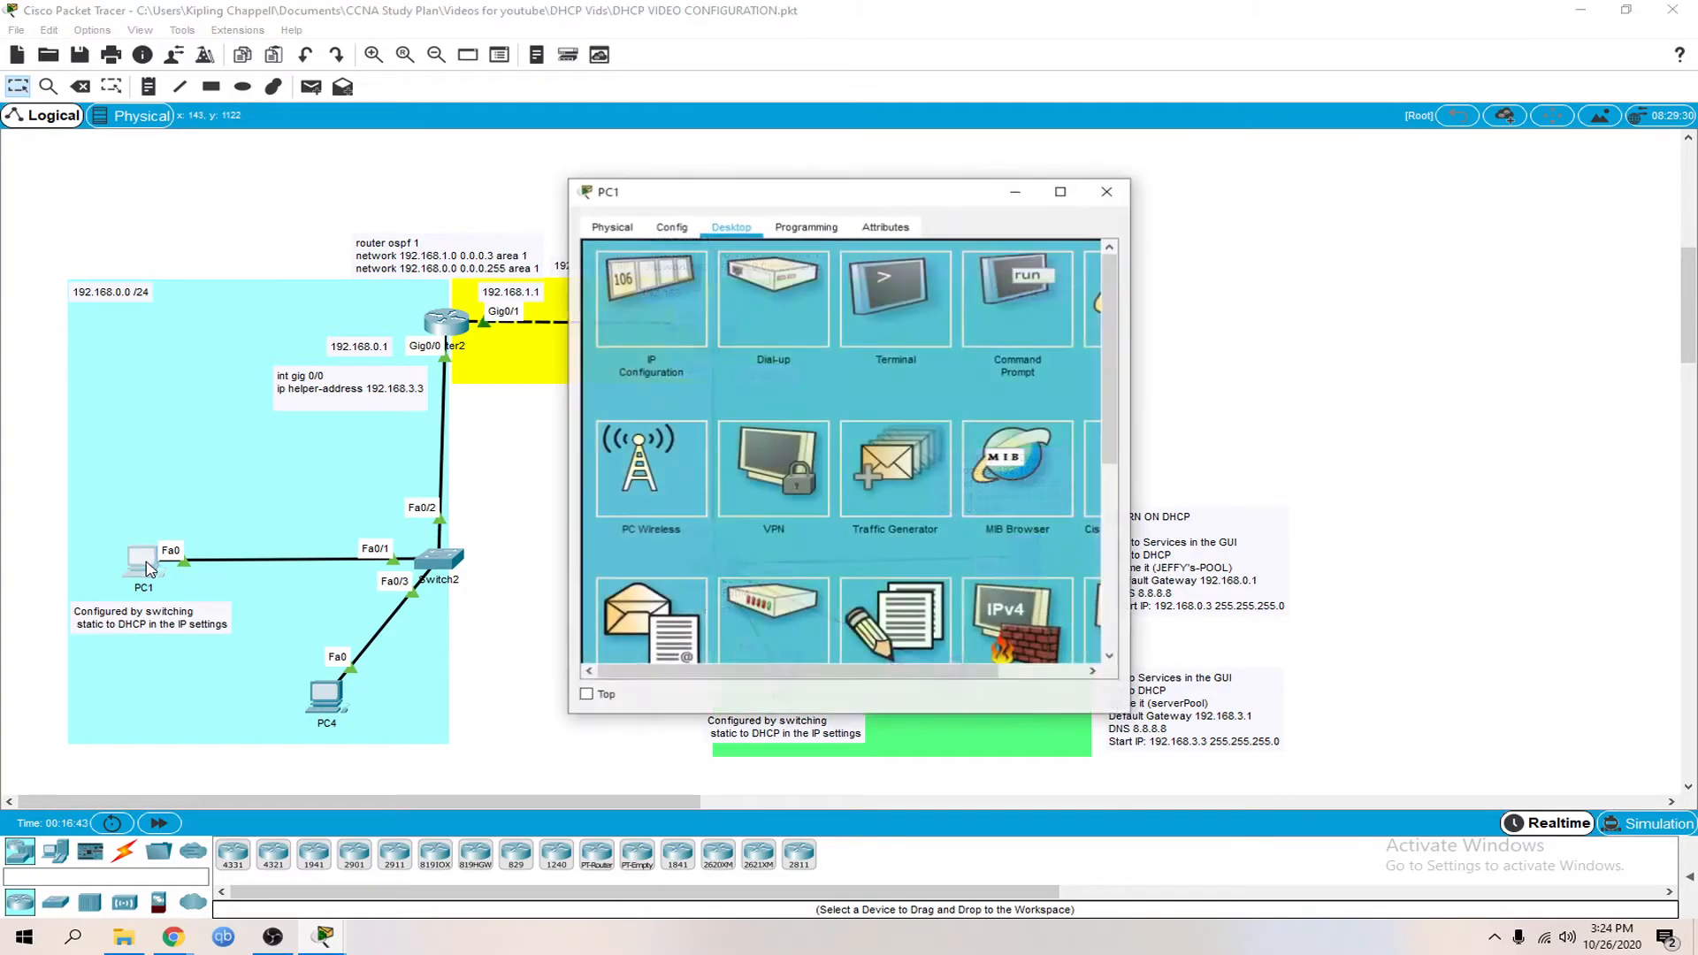
click(645, 322)
click(607, 327)
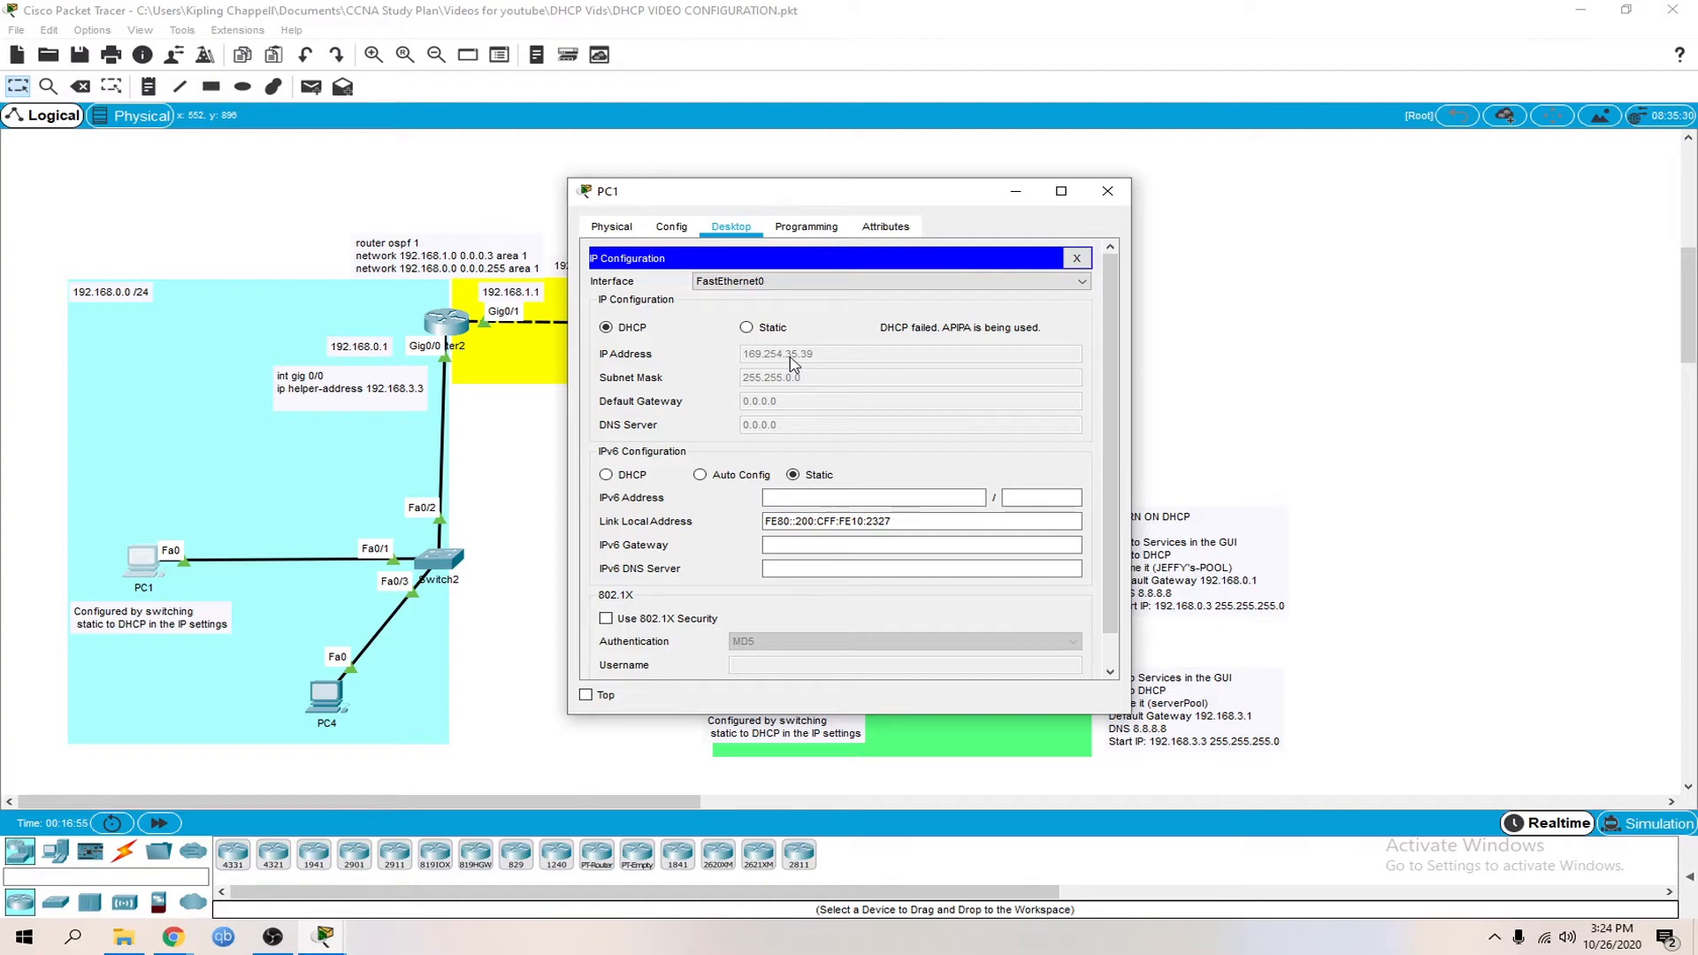
click(1107, 191)
Switch PC4's IP configuration to DHCP and check which address it receives
click(337, 699)
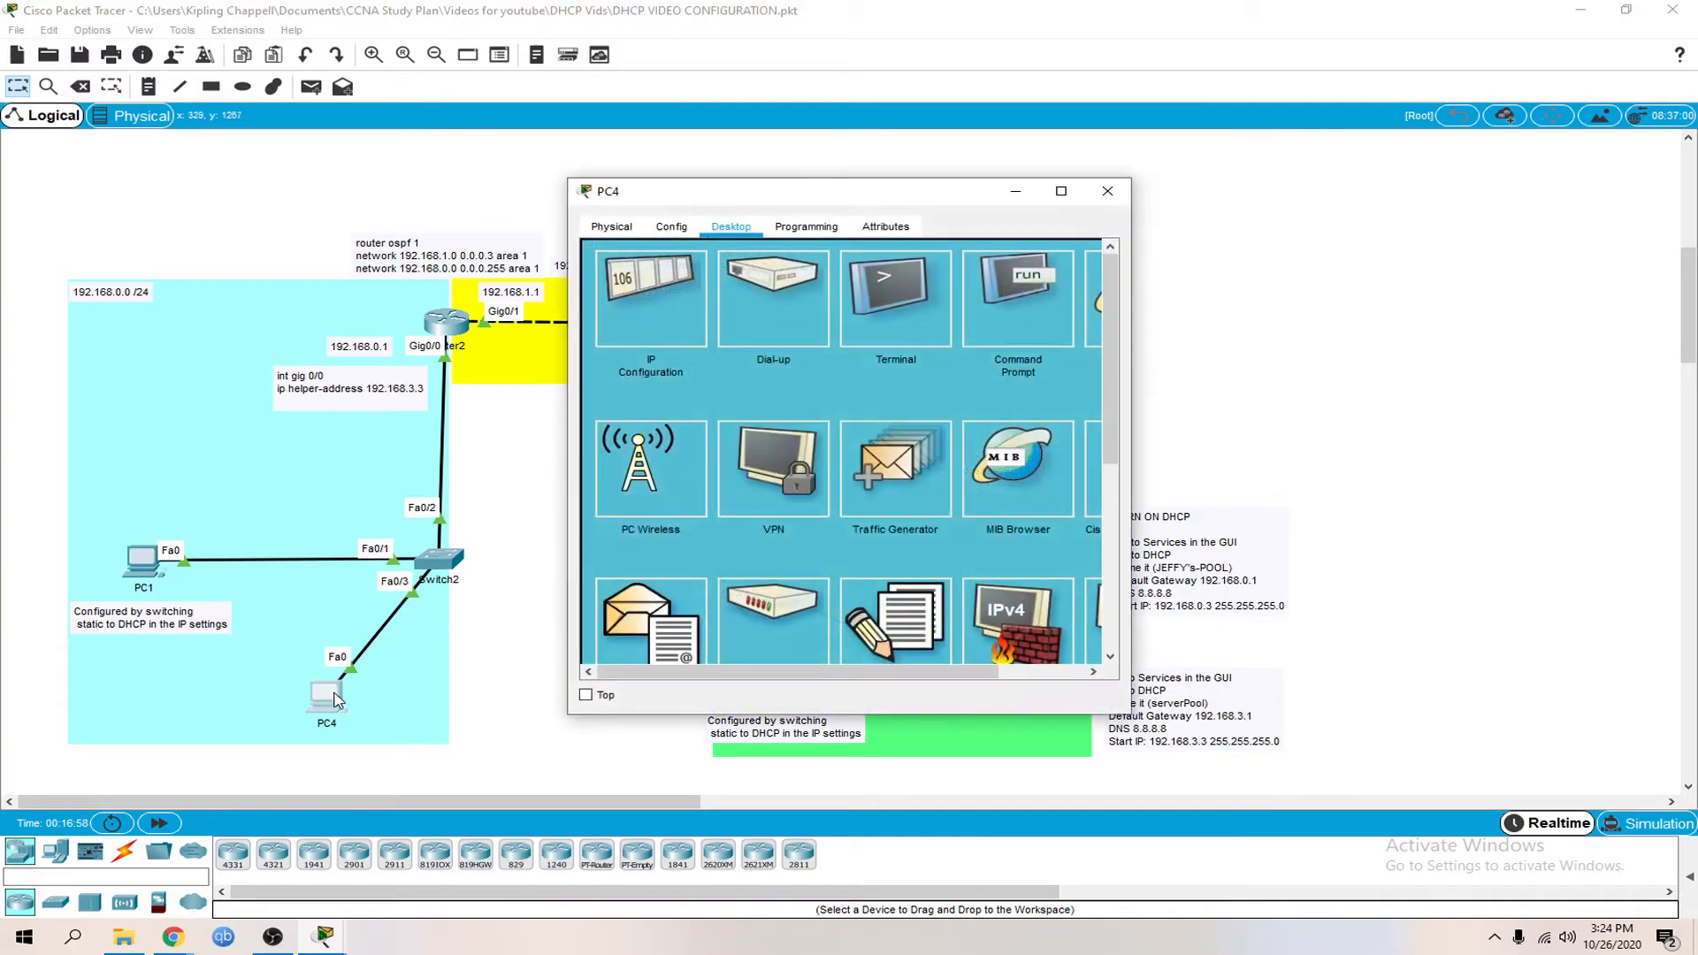
click(658, 341)
click(605, 328)
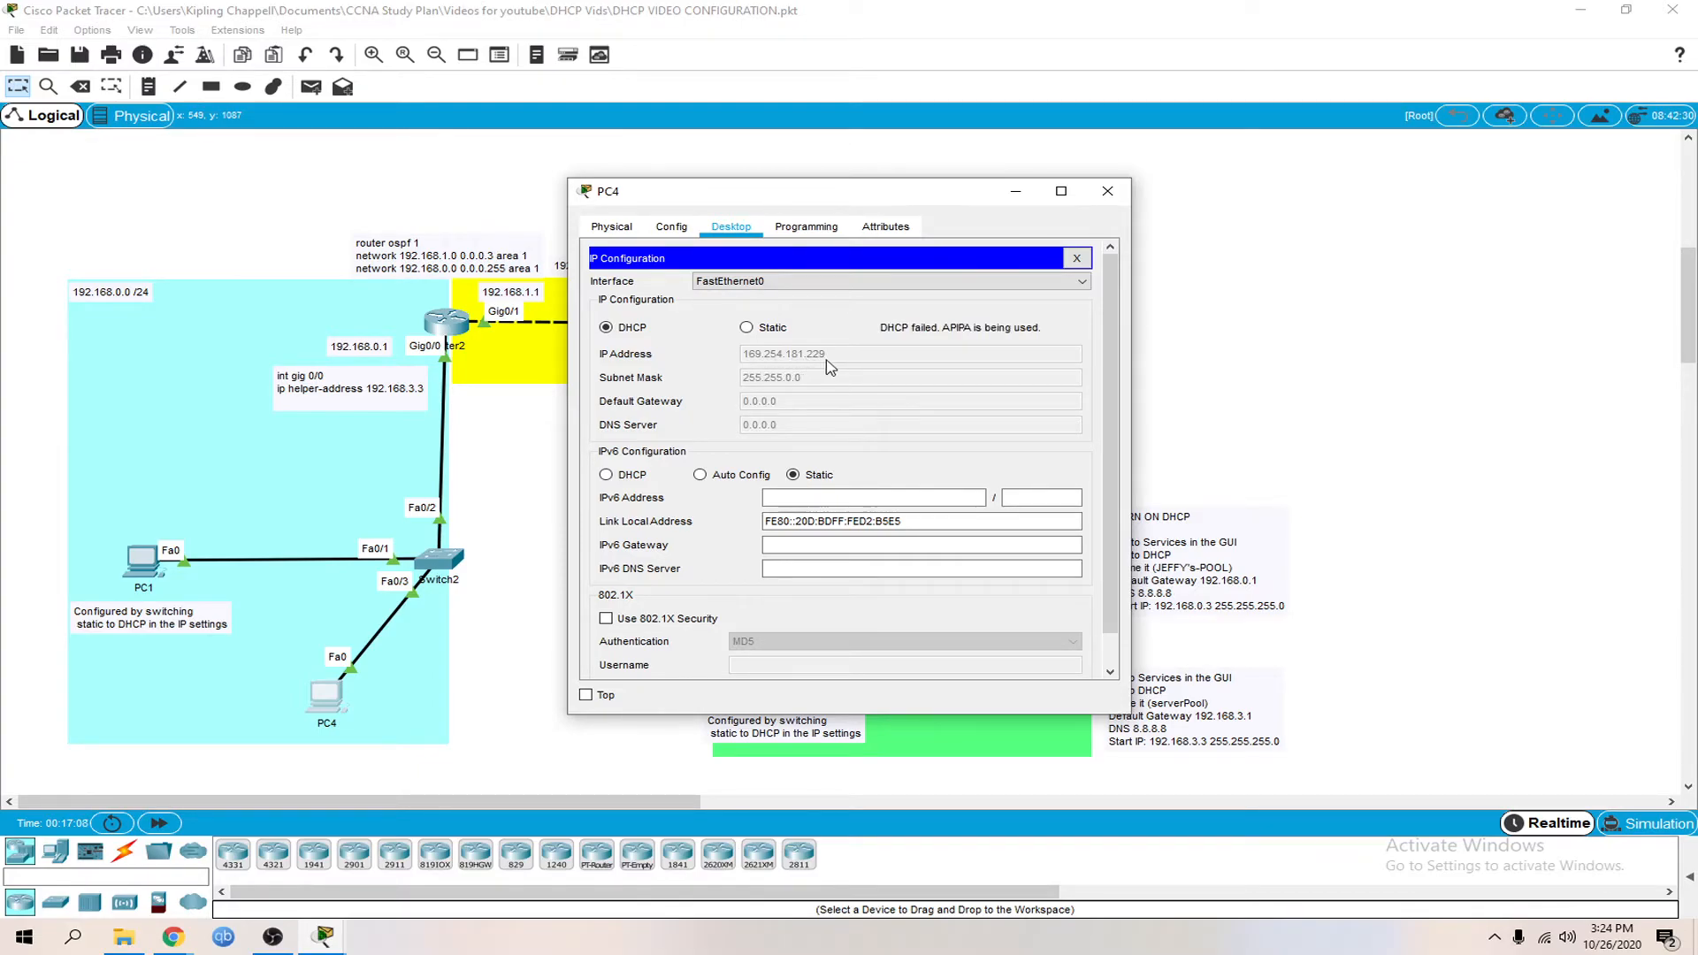
click(1107, 191)
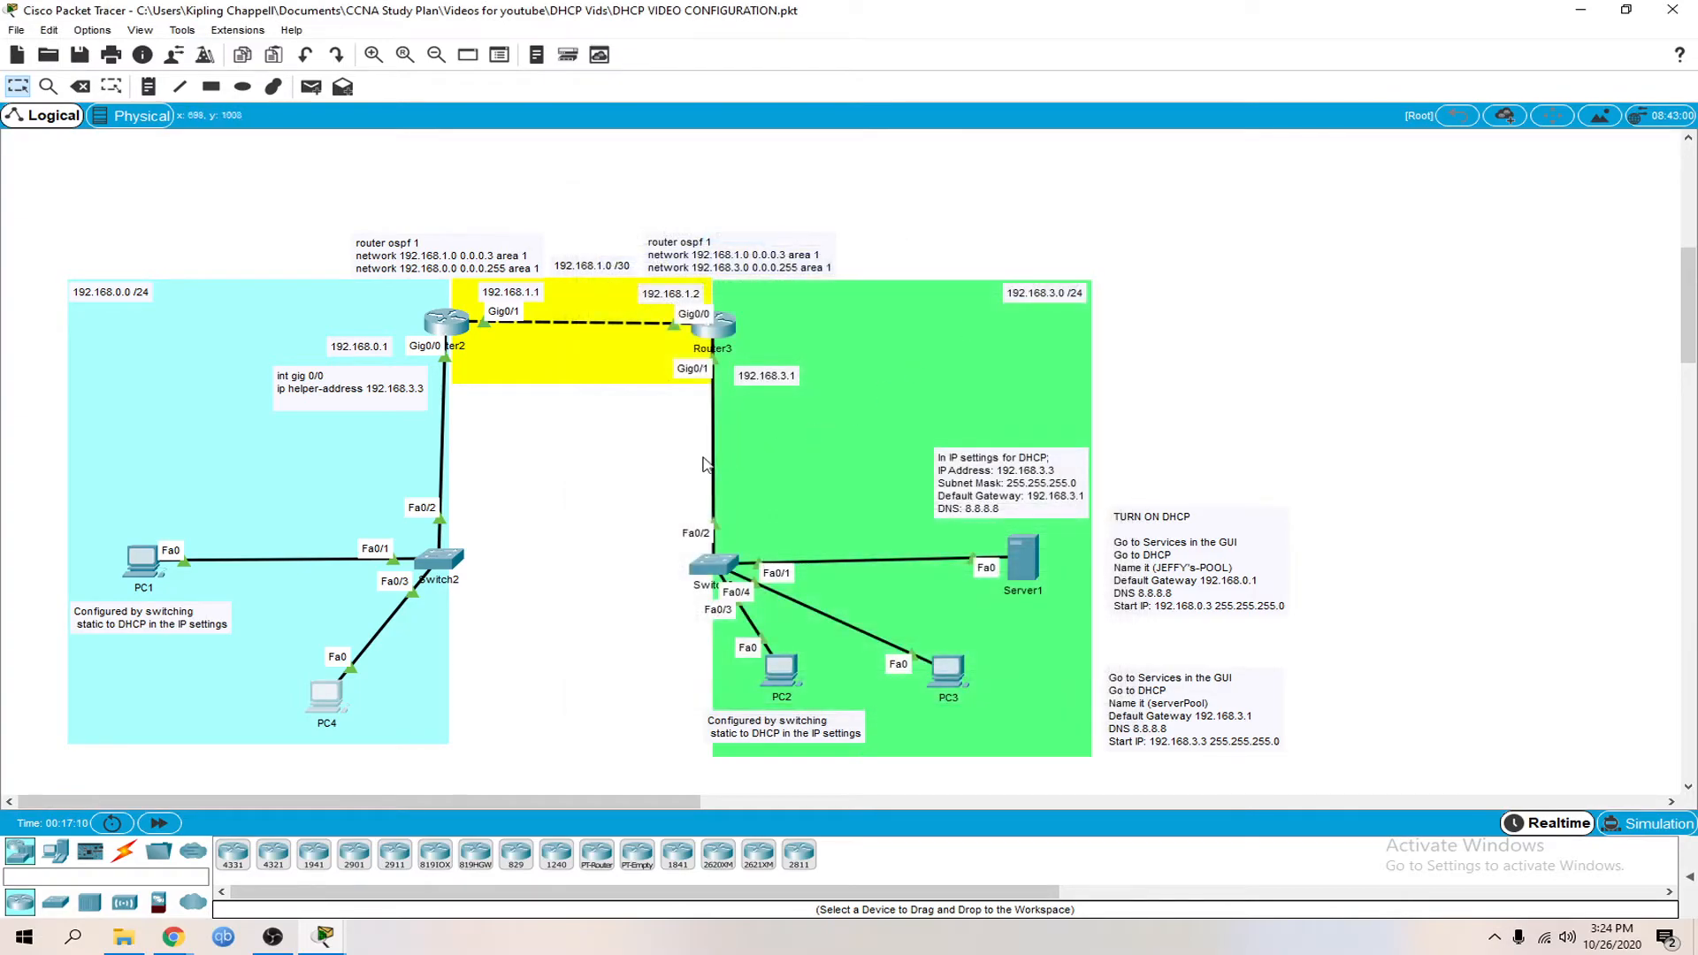
Enter interface configuration mode for gig 0/0 in Router2's command line
click(447, 327)
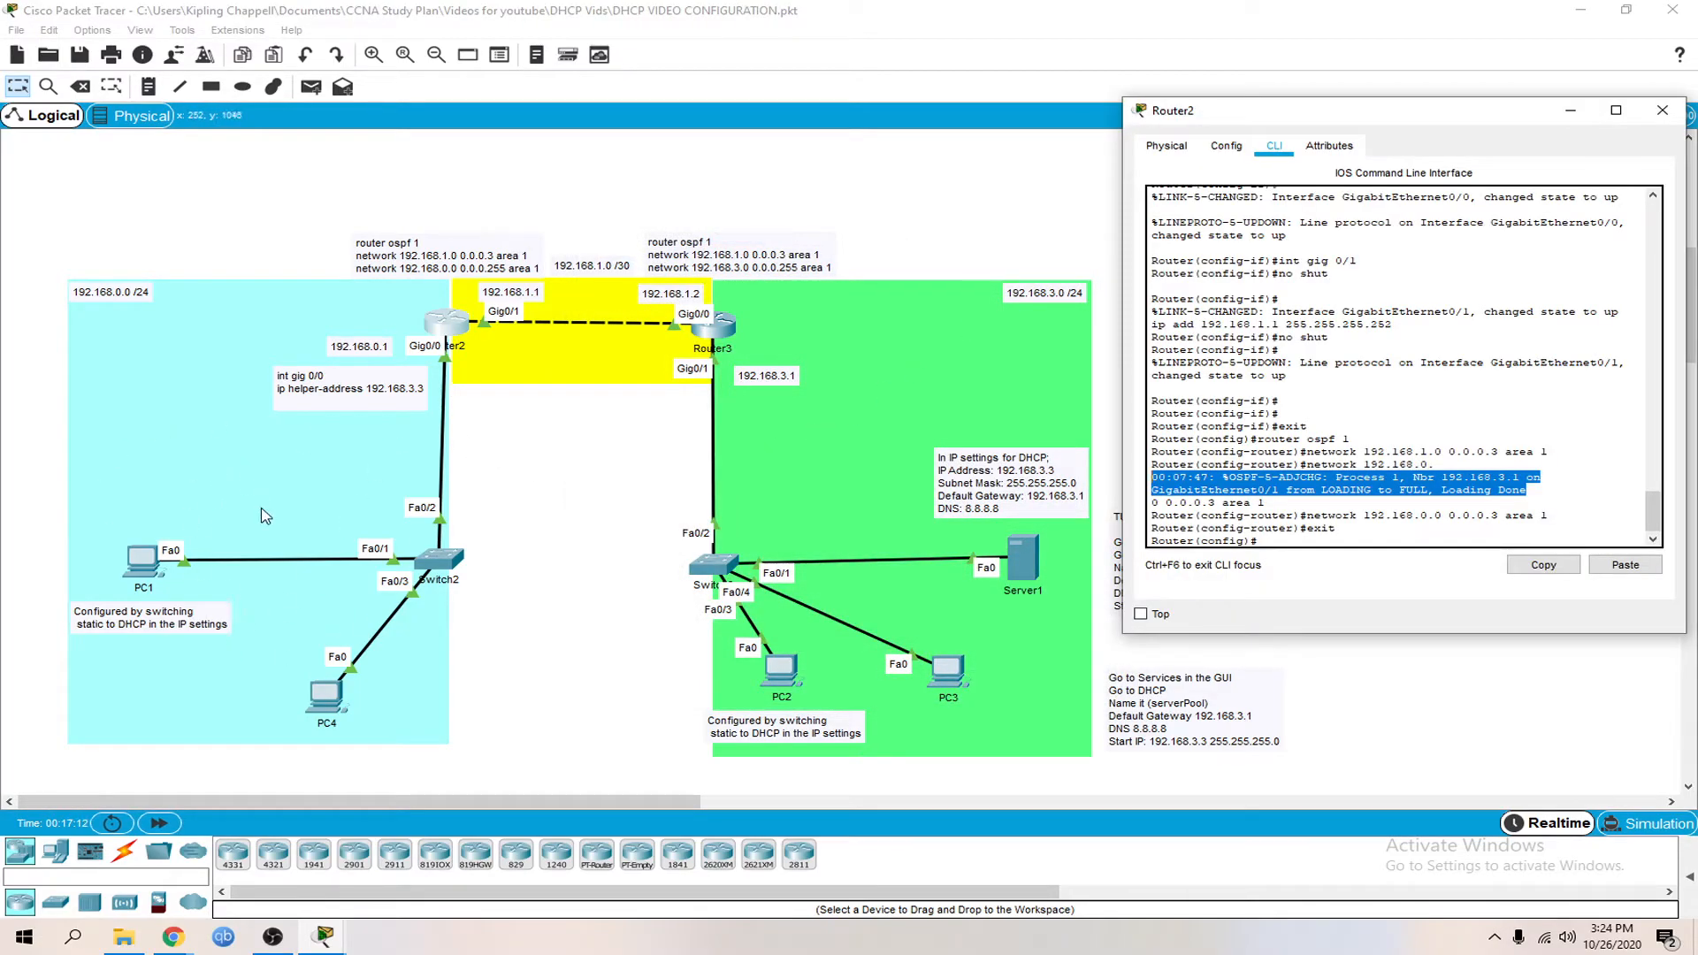
click(1274, 543)
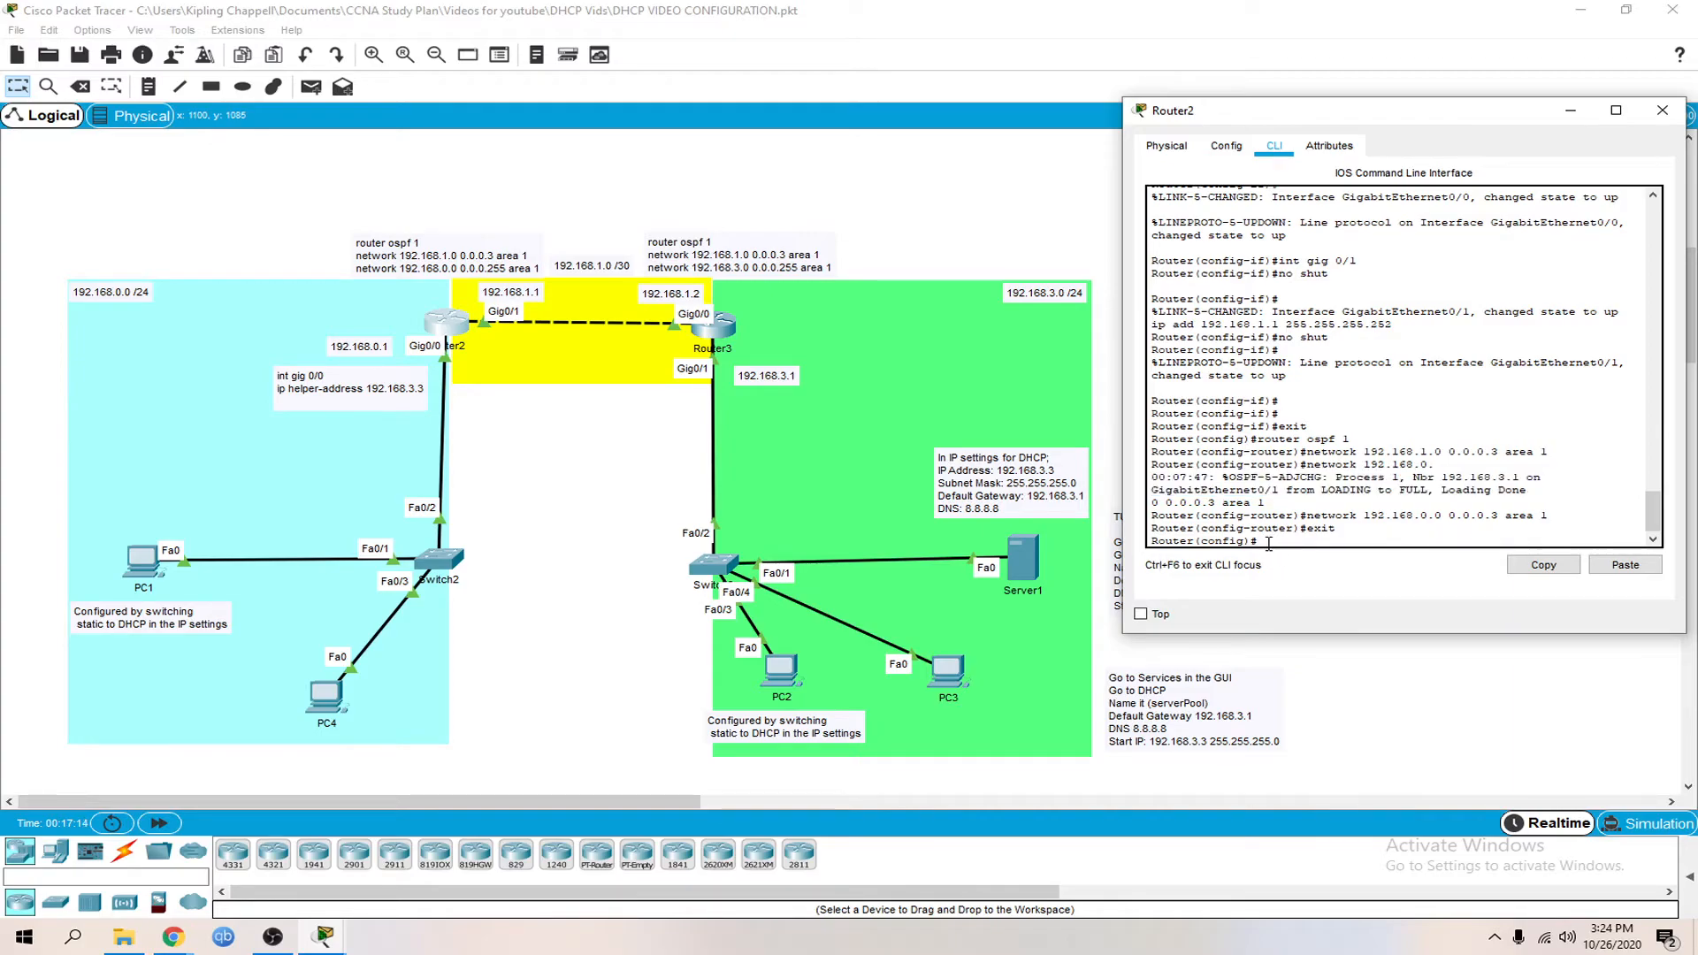
key(Return)
key(Return)
key(Return)
key(Return)
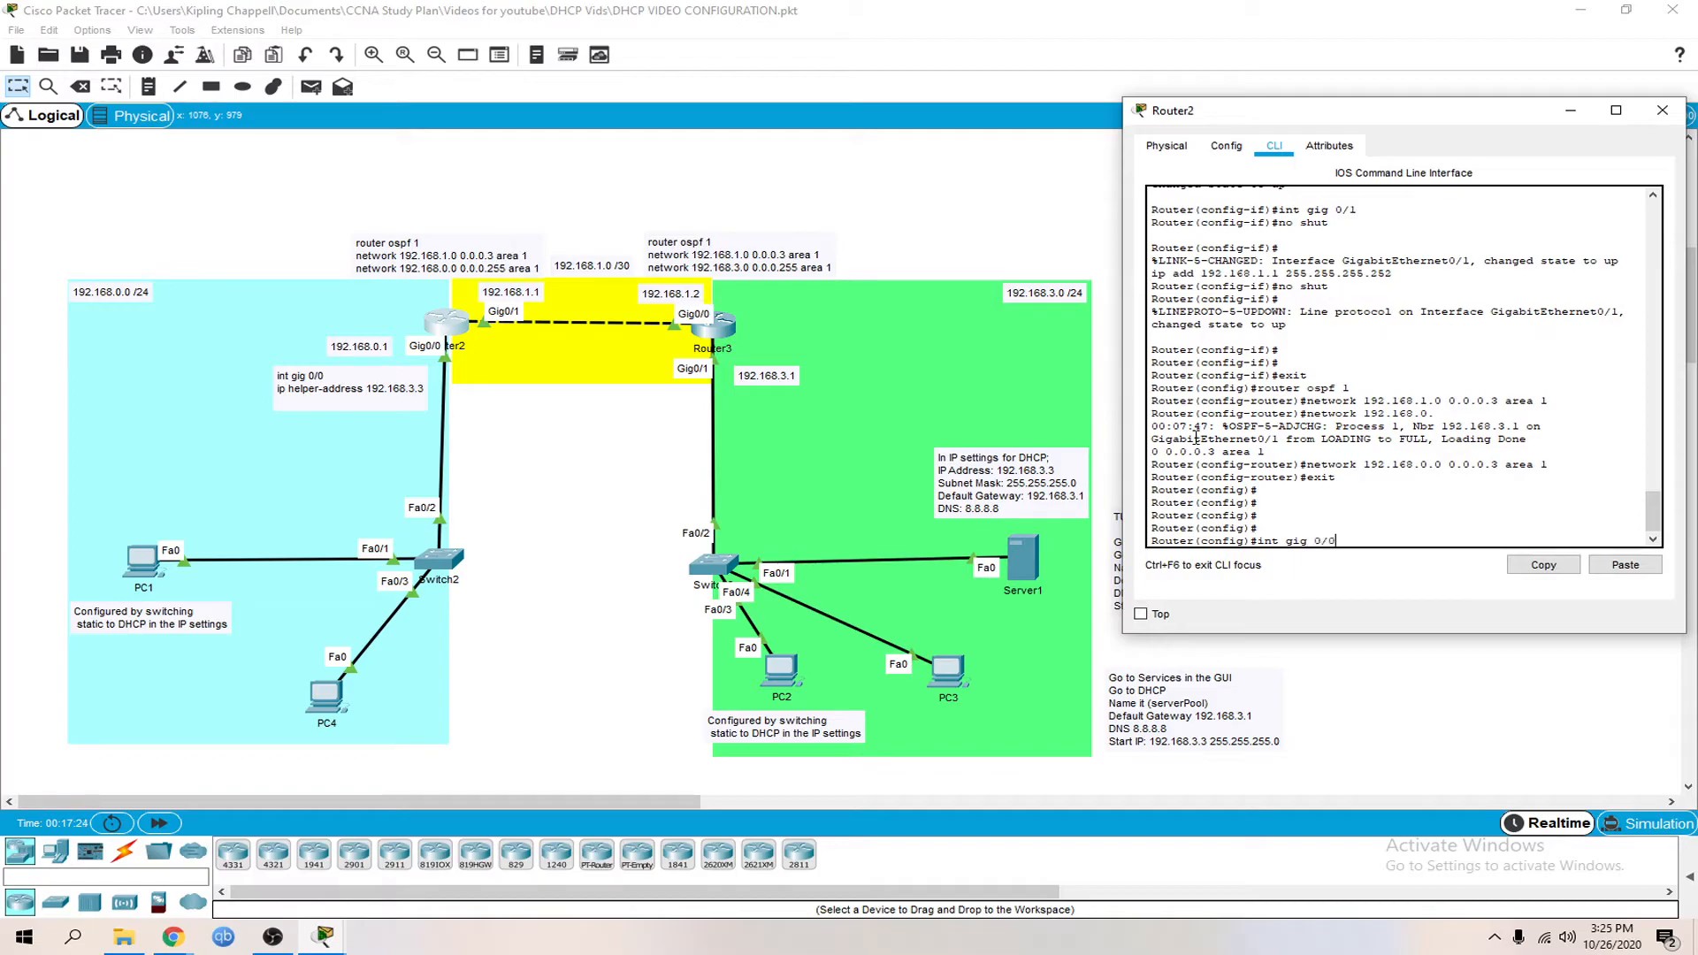
key(Return)
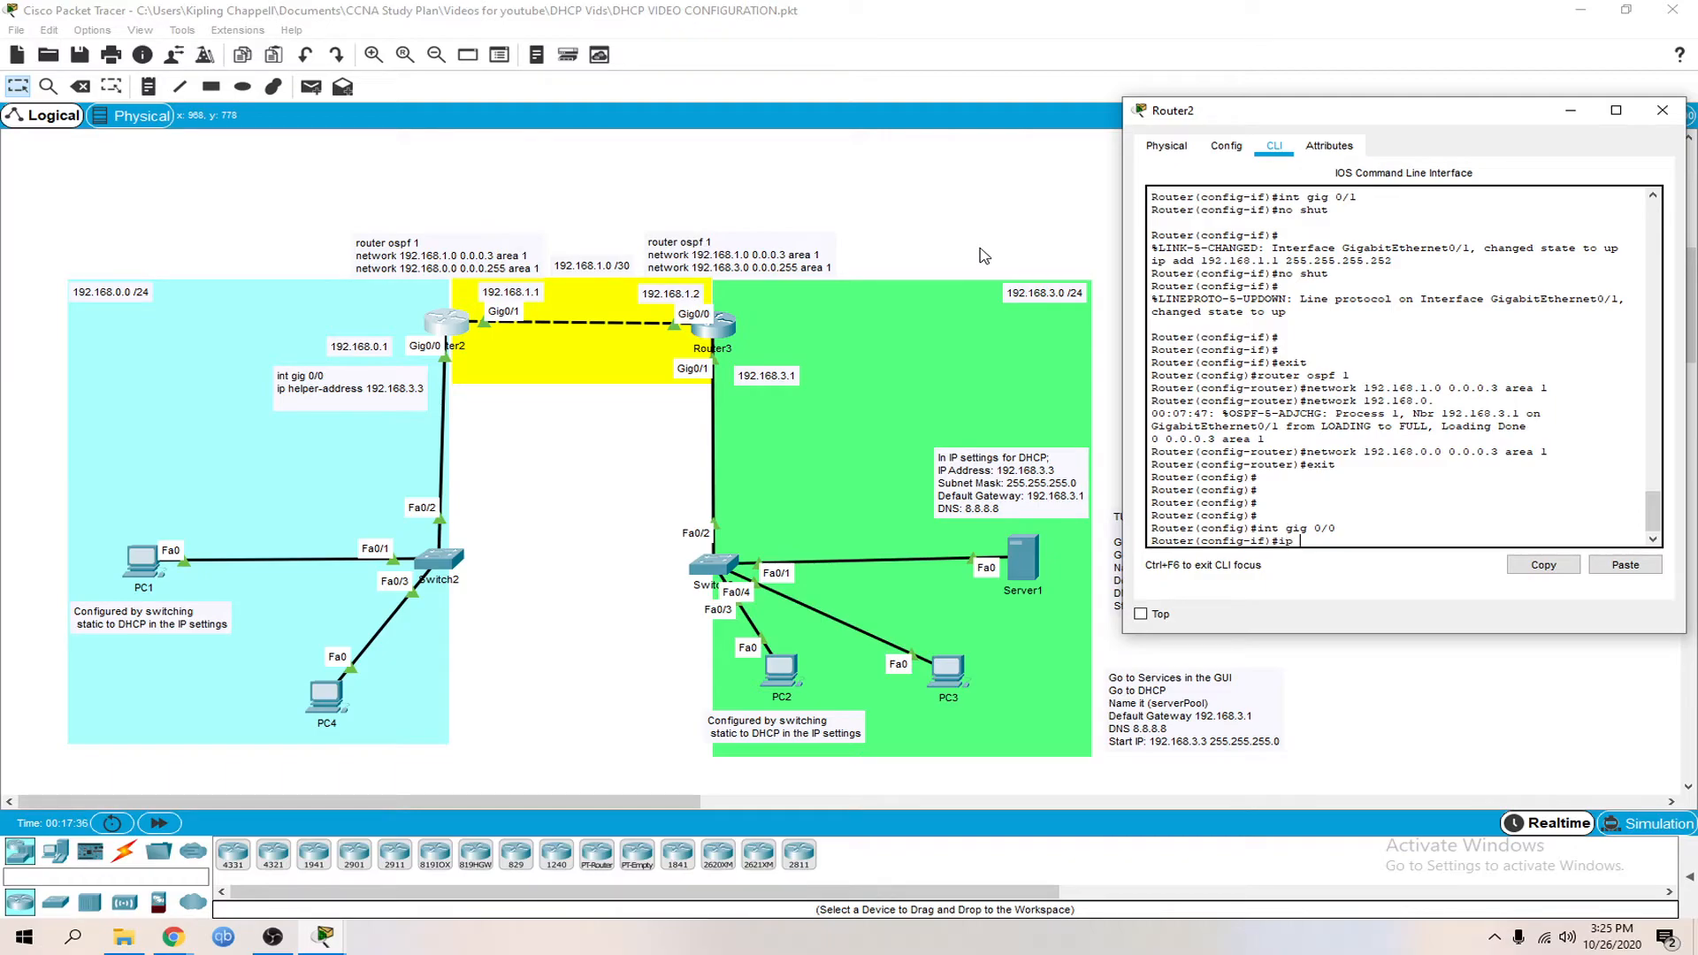
List the ip subcommands available on the interface and read the description of helper-address
text(?)
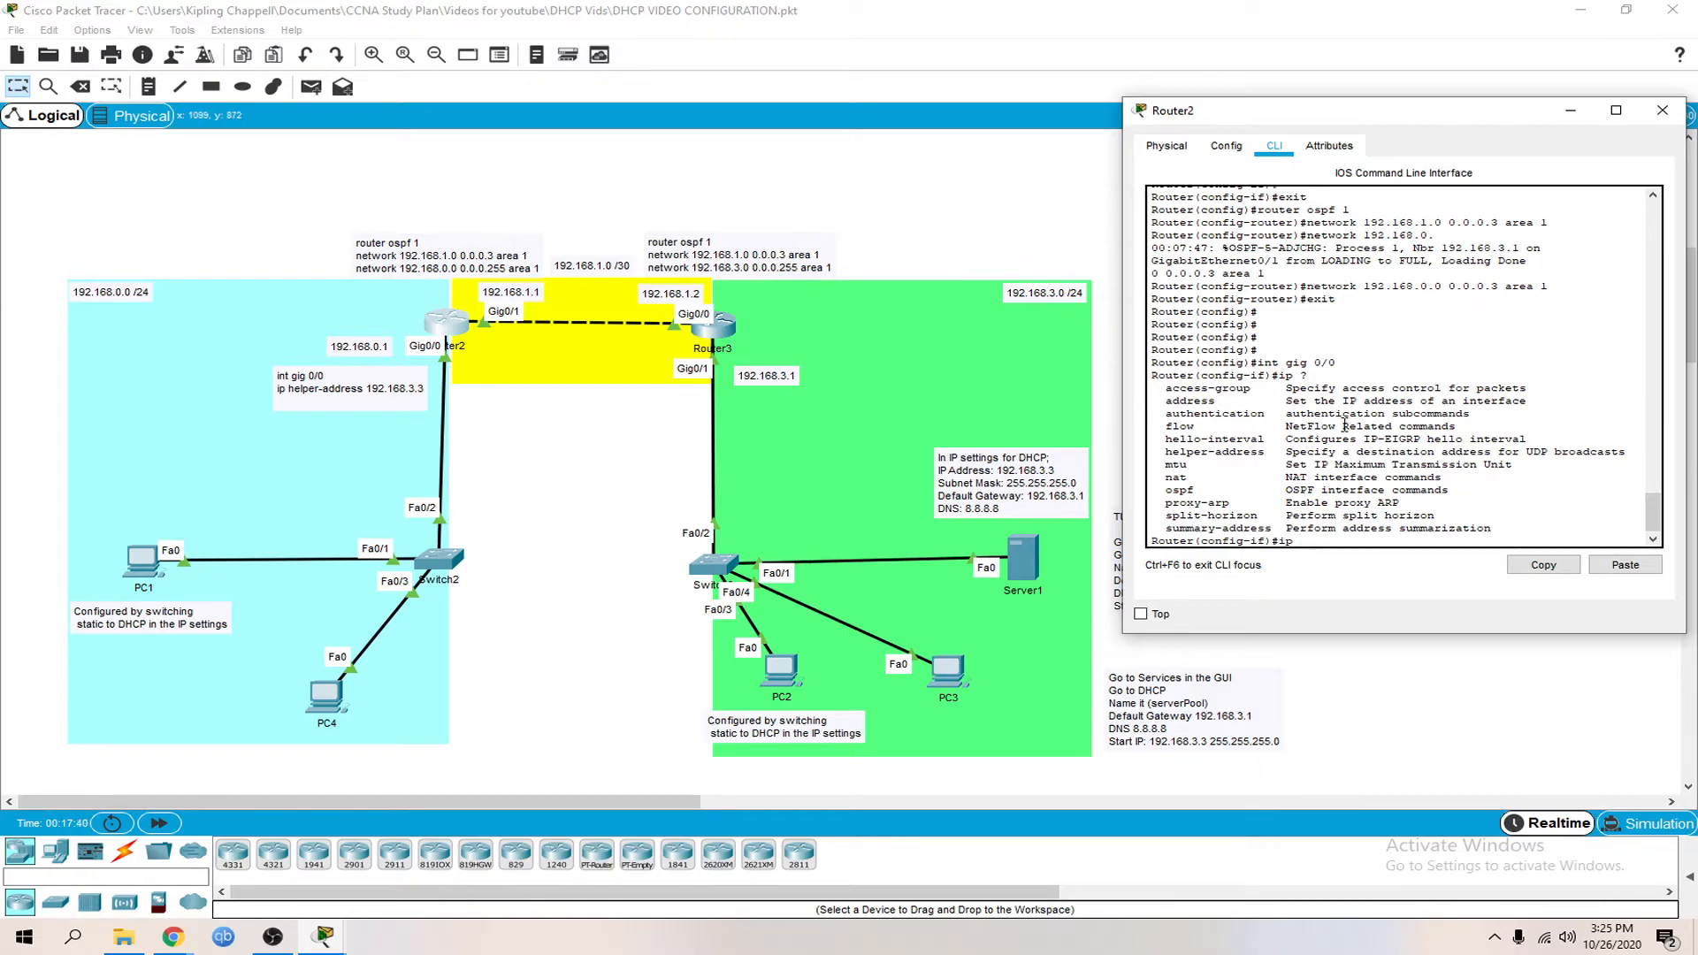
drag(1286, 451, 1620, 456)
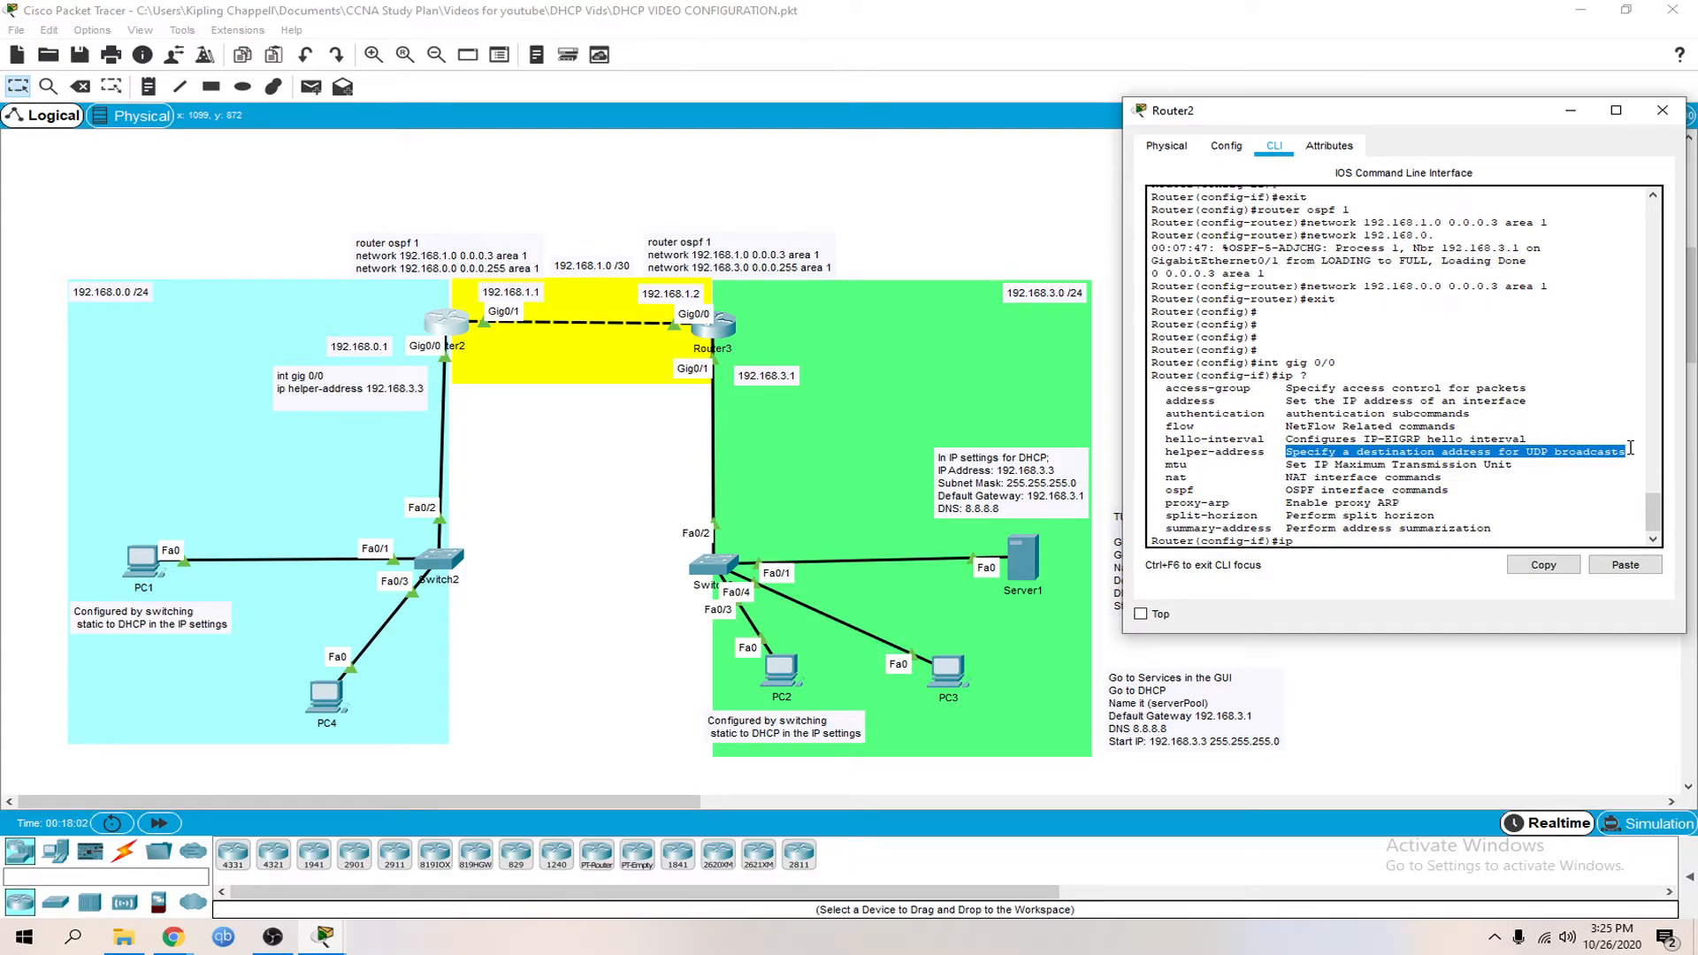
drag(1165, 452, 1276, 454)
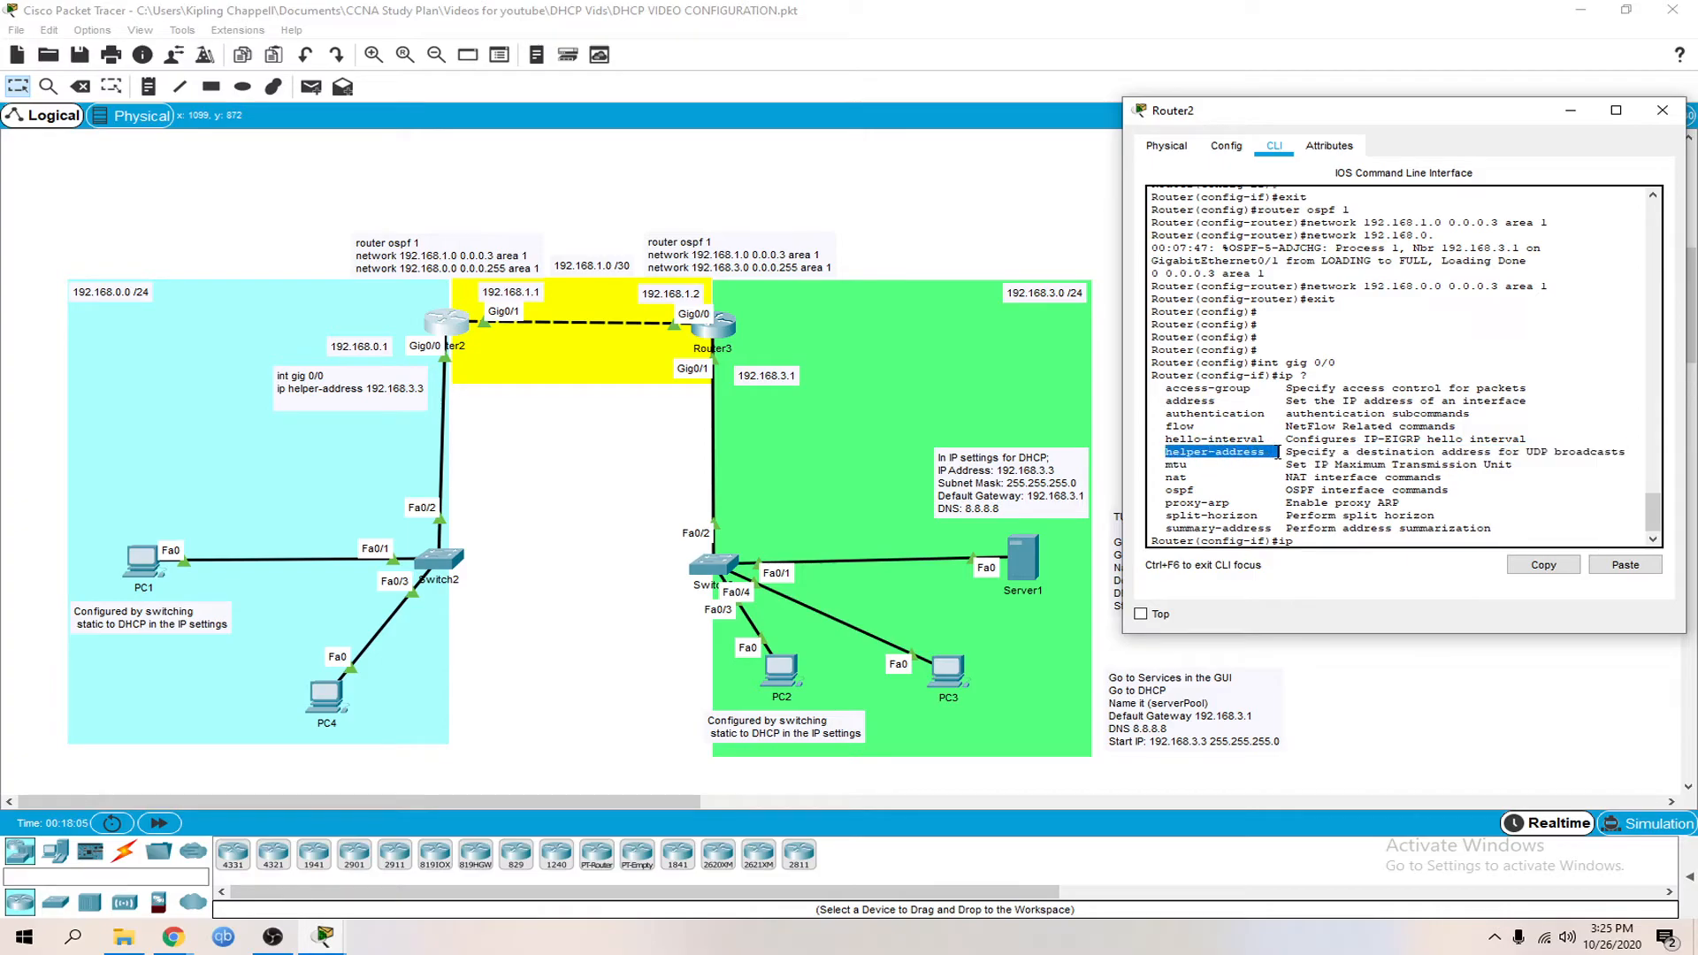
Set the interface's IP helper address to 192.168.3.3, exit interface configuration and close Router2's window
click(1365, 534)
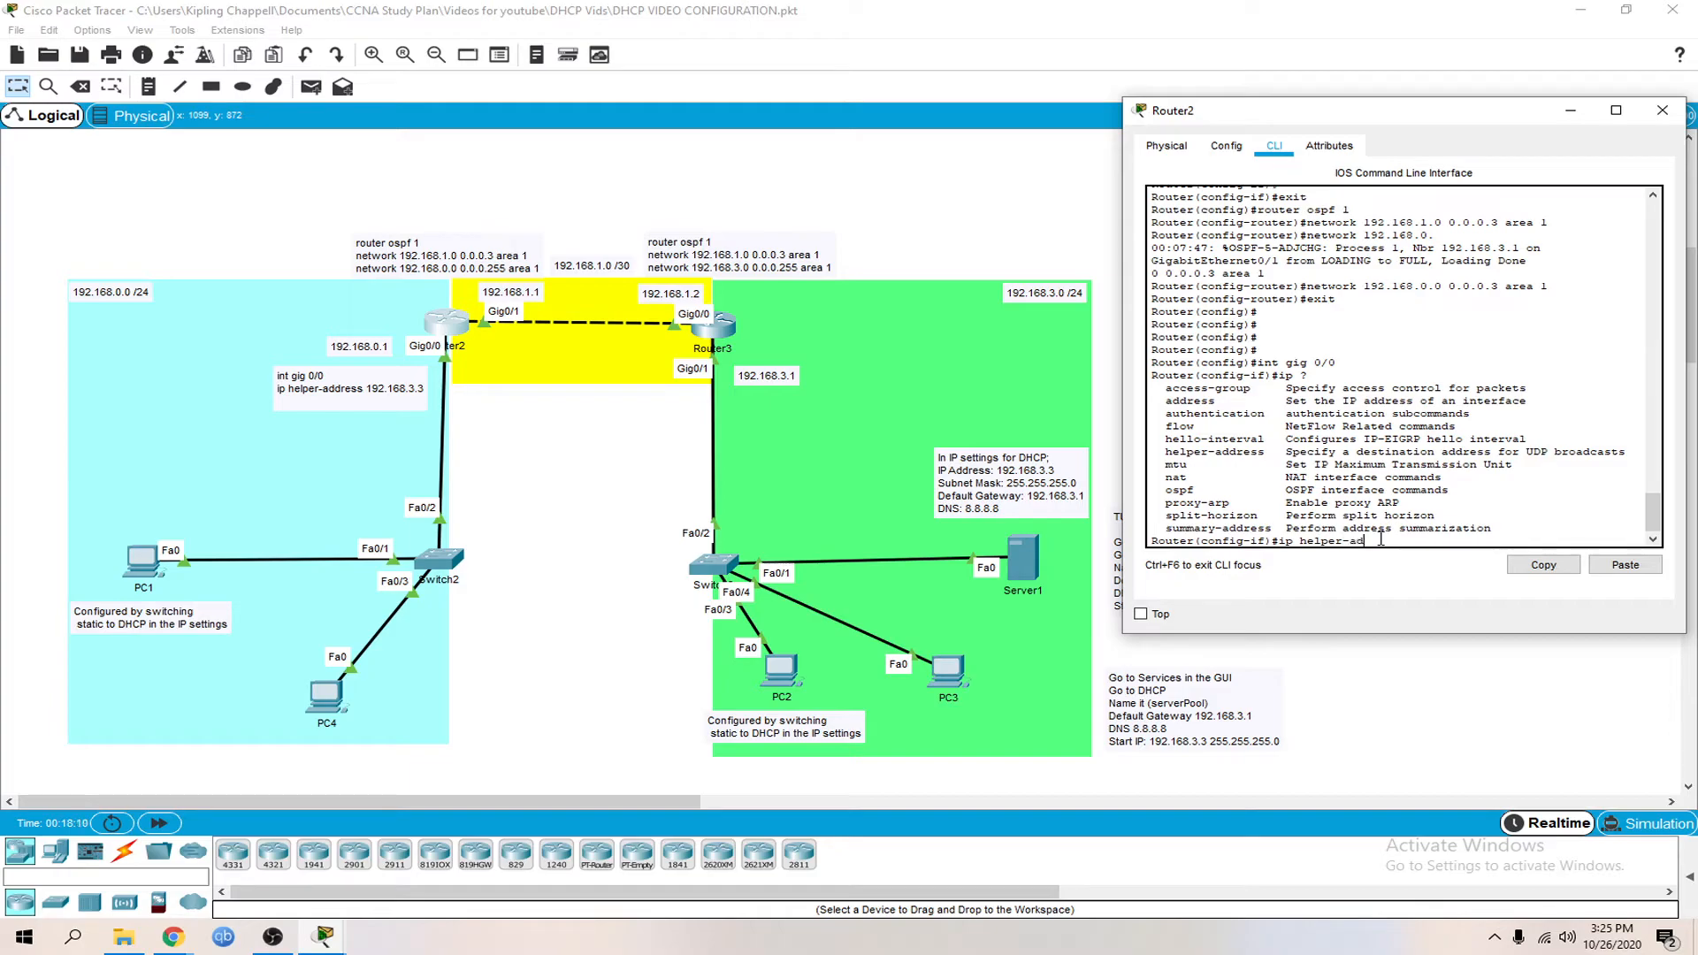
text(ess)
text(?)
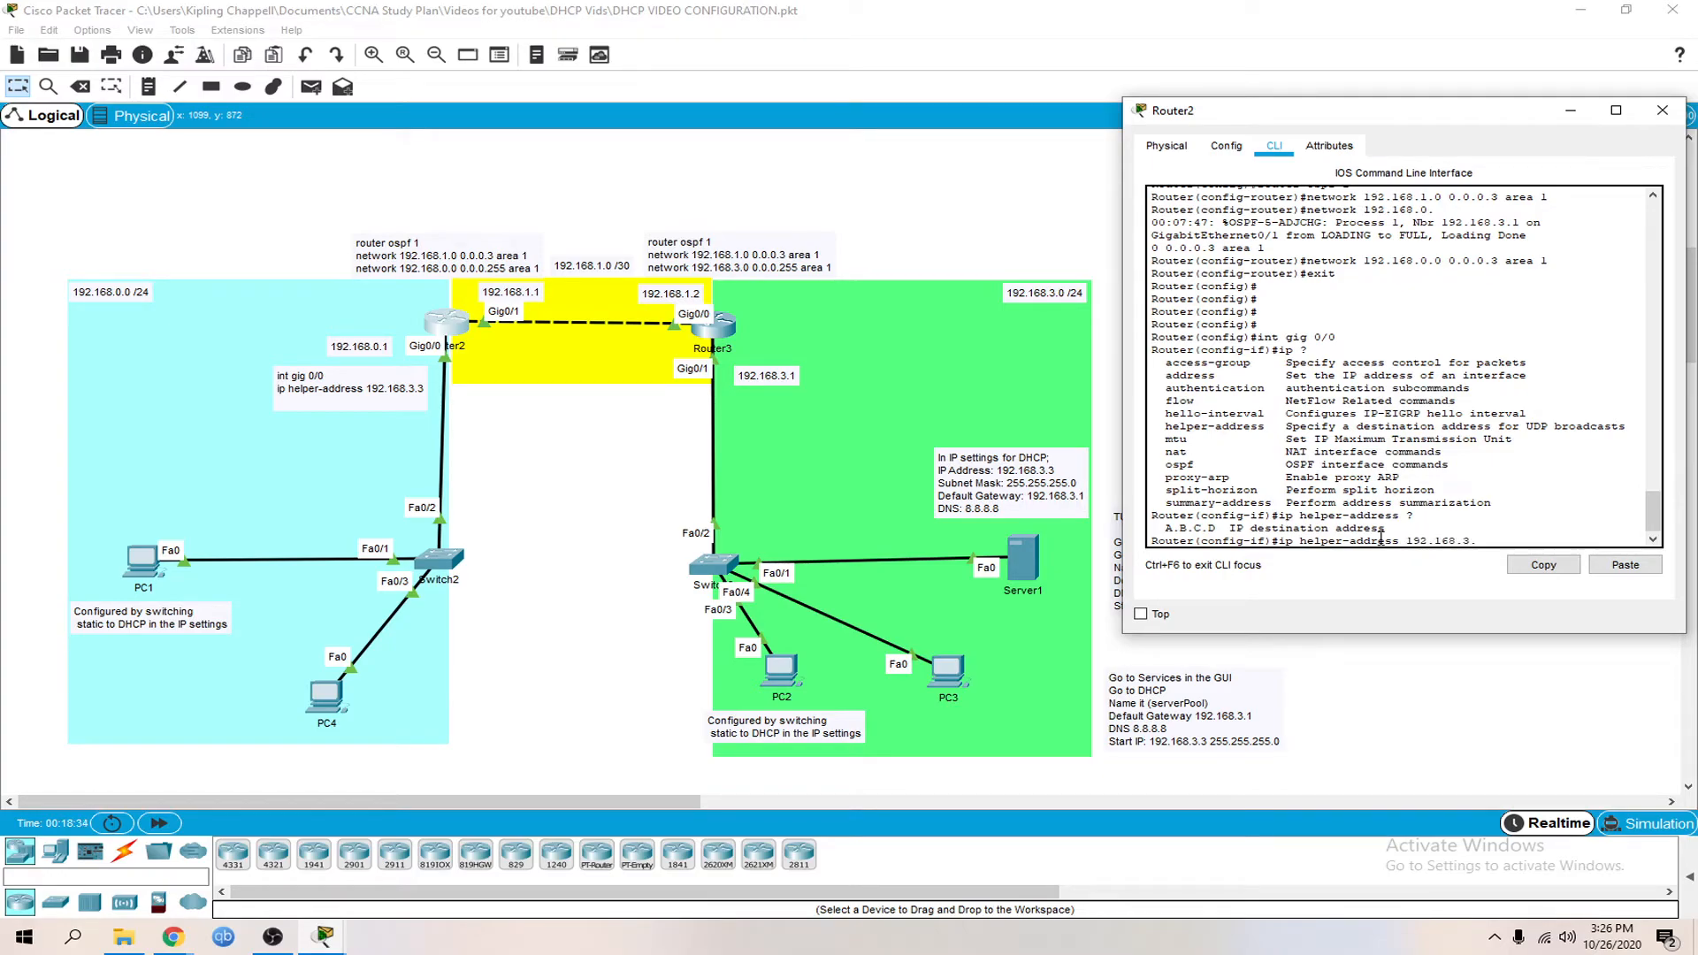
key(Return)
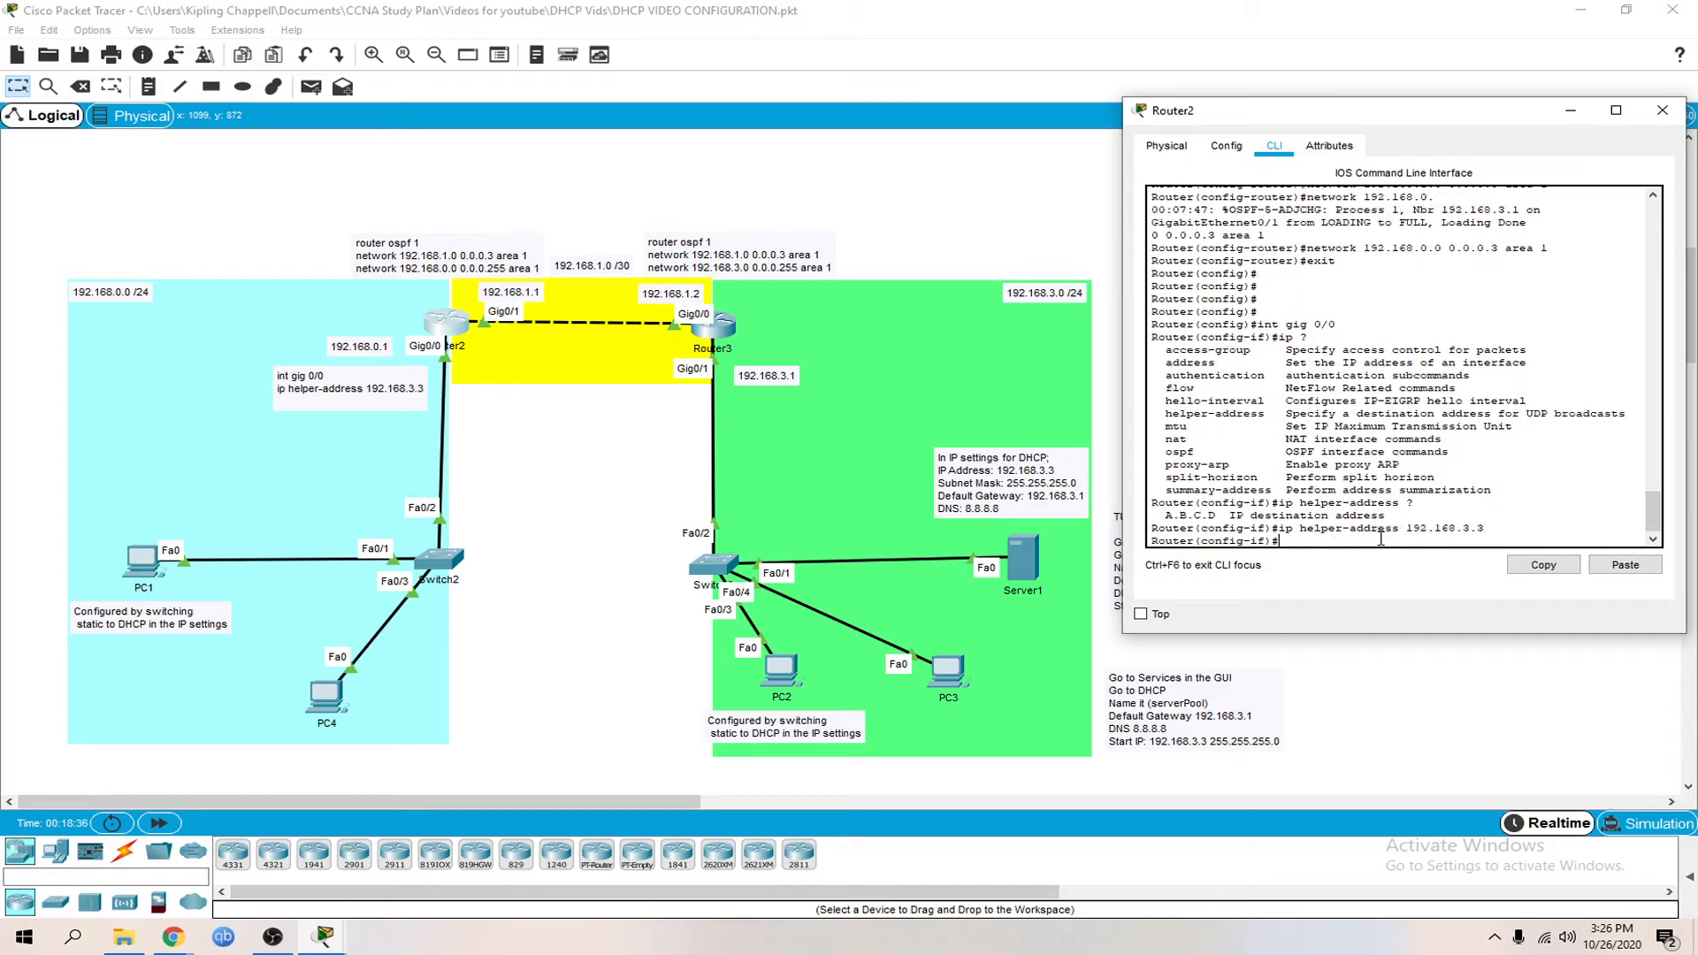
text(exsit)
key(Return)
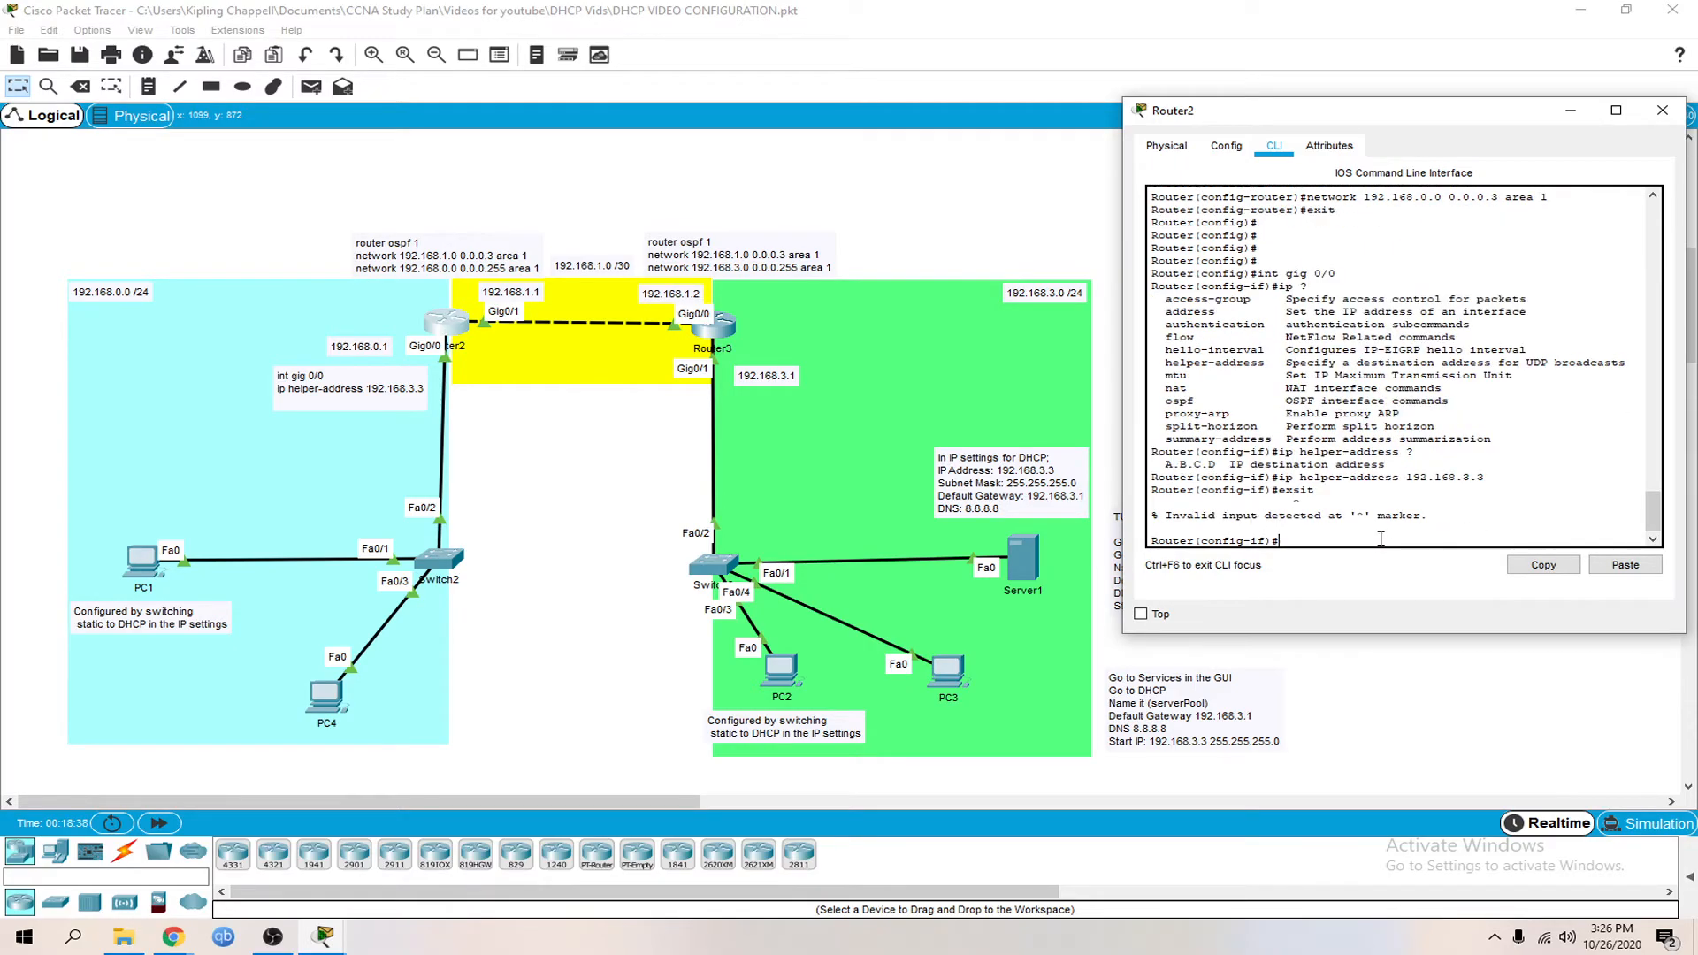
text(exit)
key(Return)
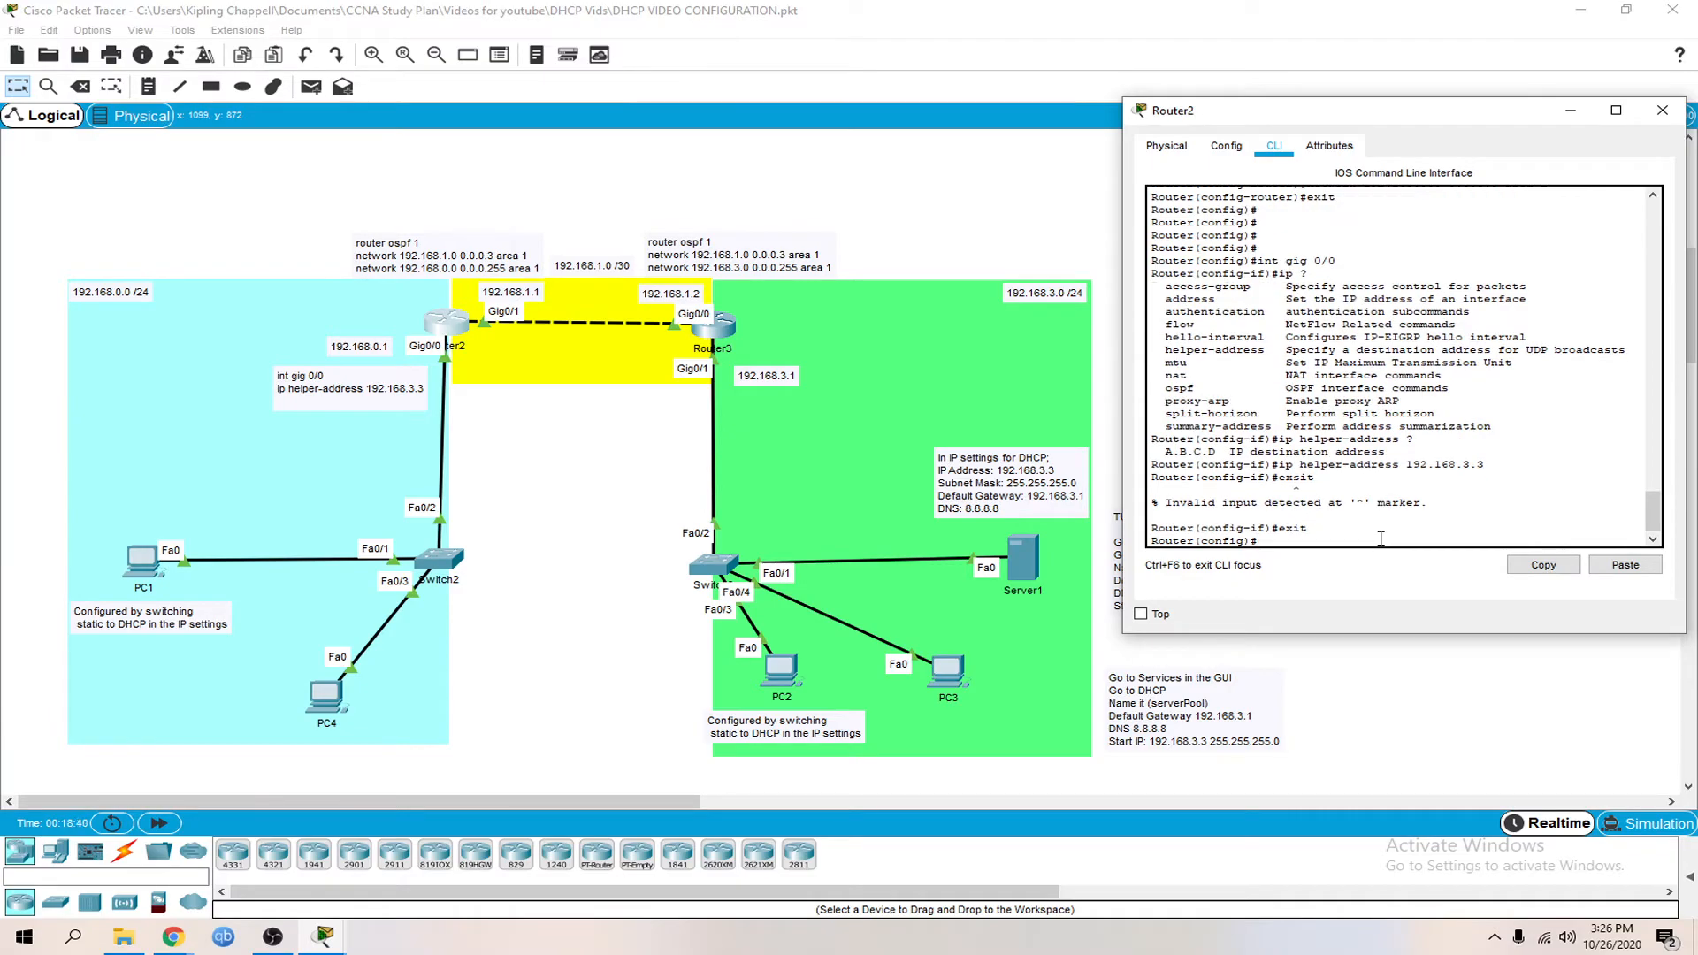
click(1664, 110)
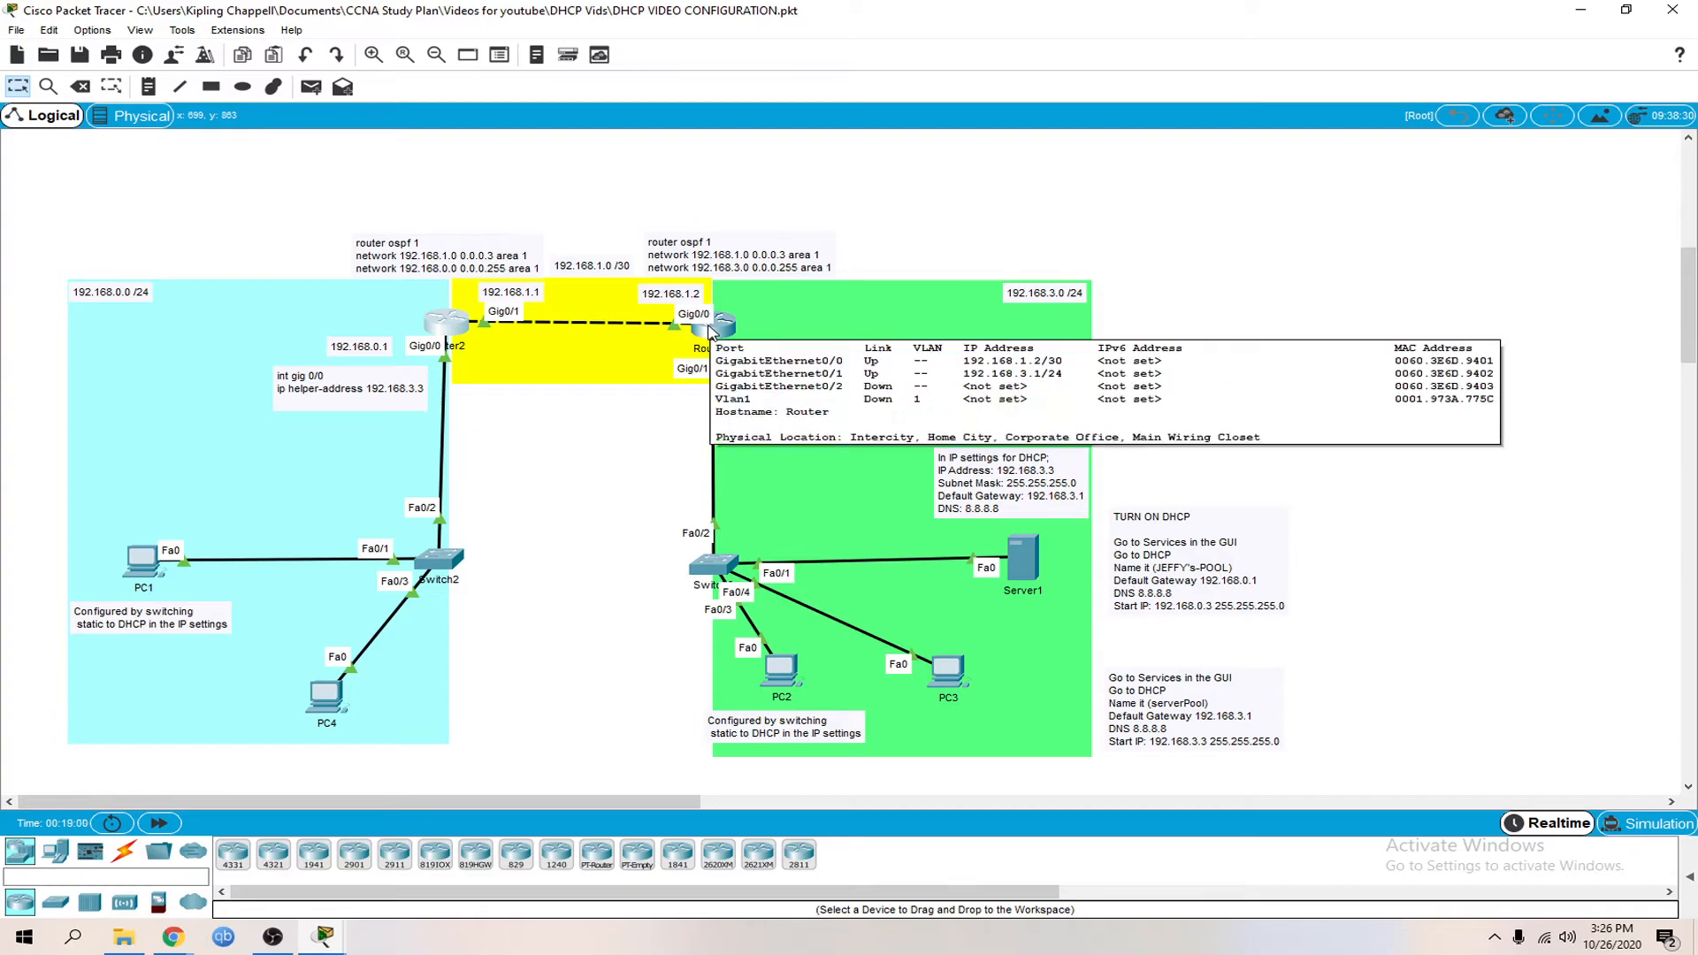
Display Router2's IP routing table and examine the OSPF route to the 192.168.3.0/24 network
click(448, 324)
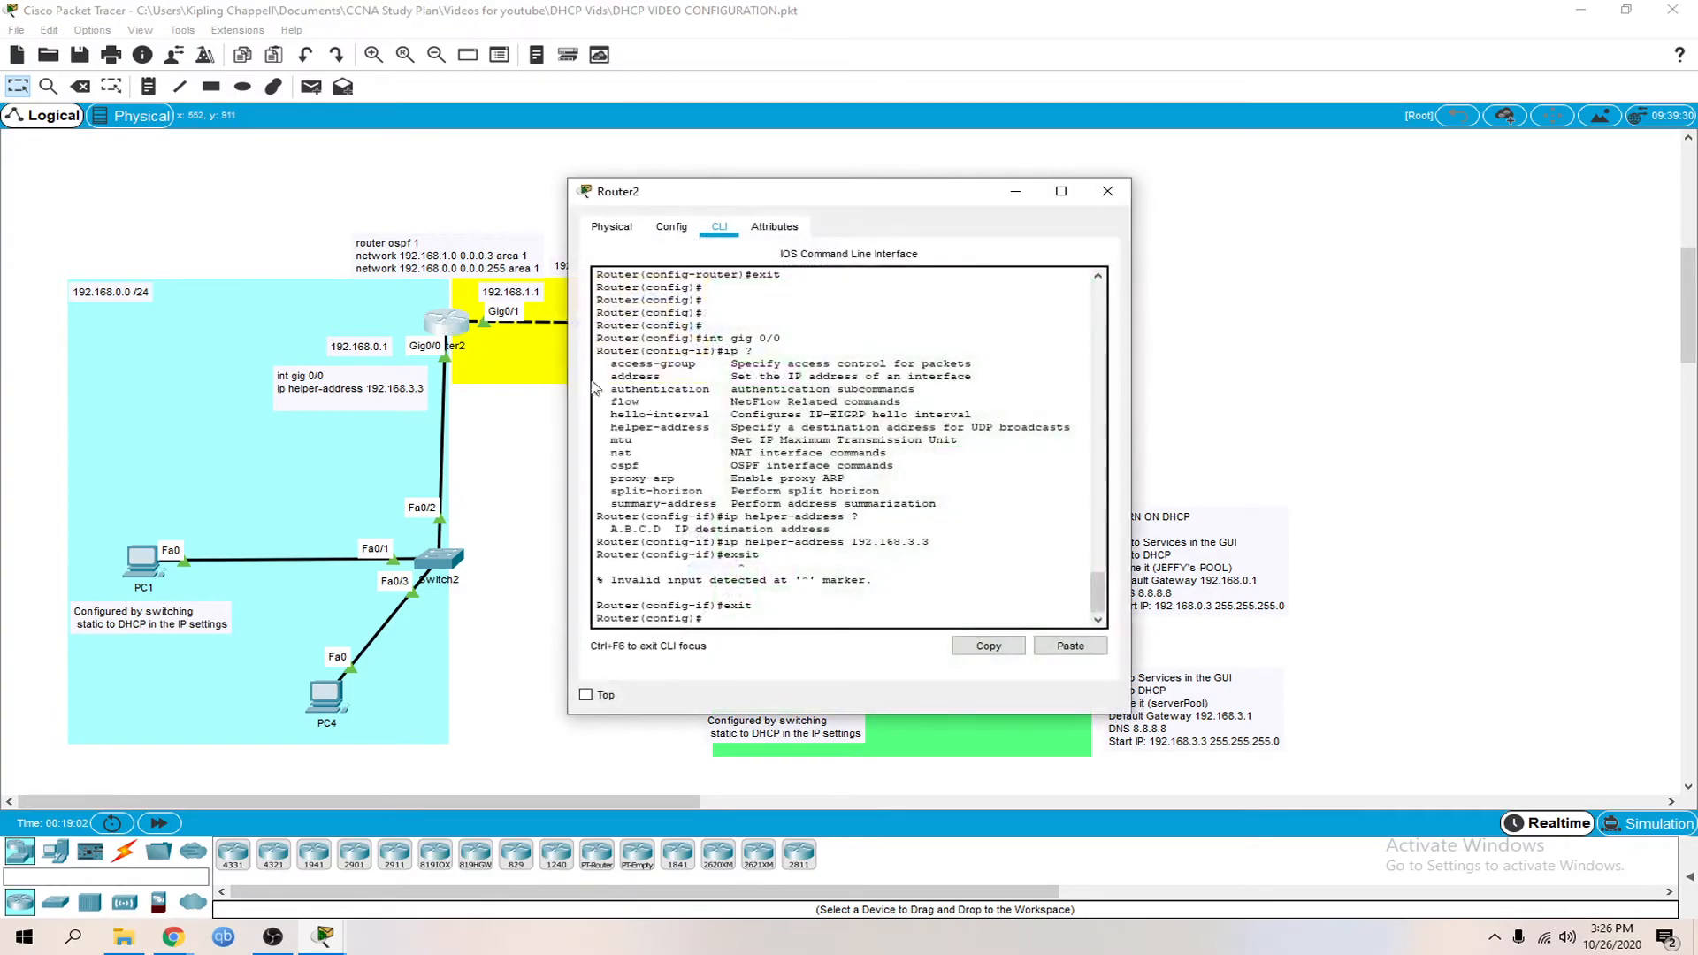
key(Return)
key(Return)
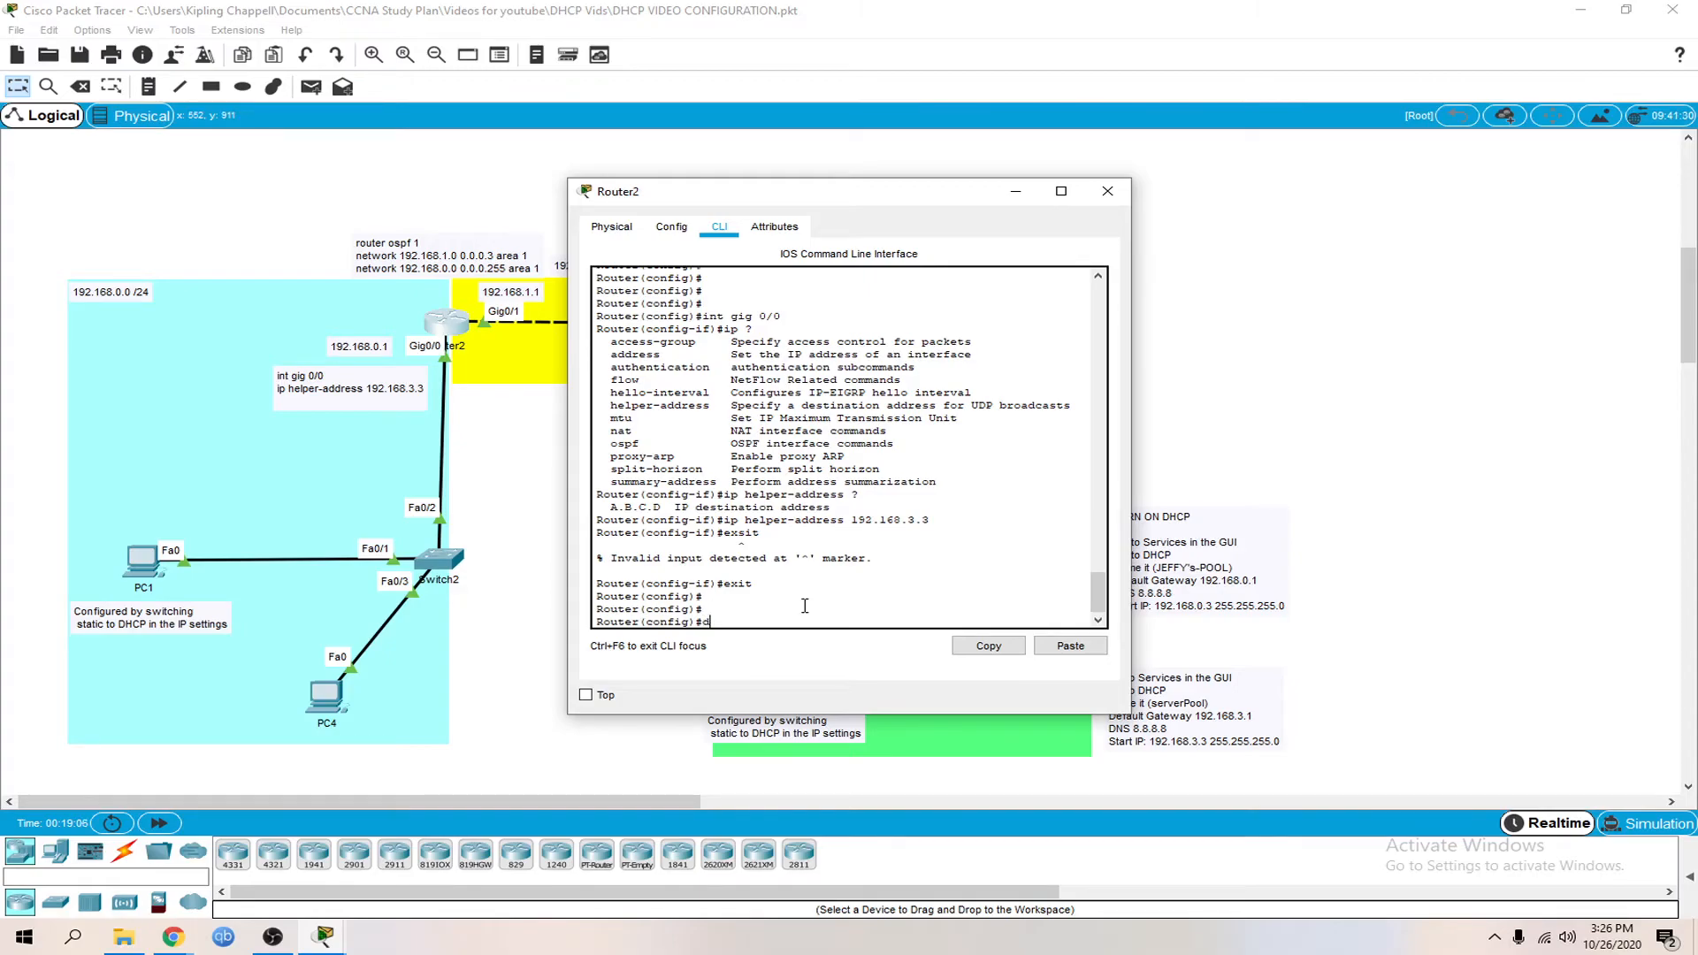
text(do show ip route)
key(Return)
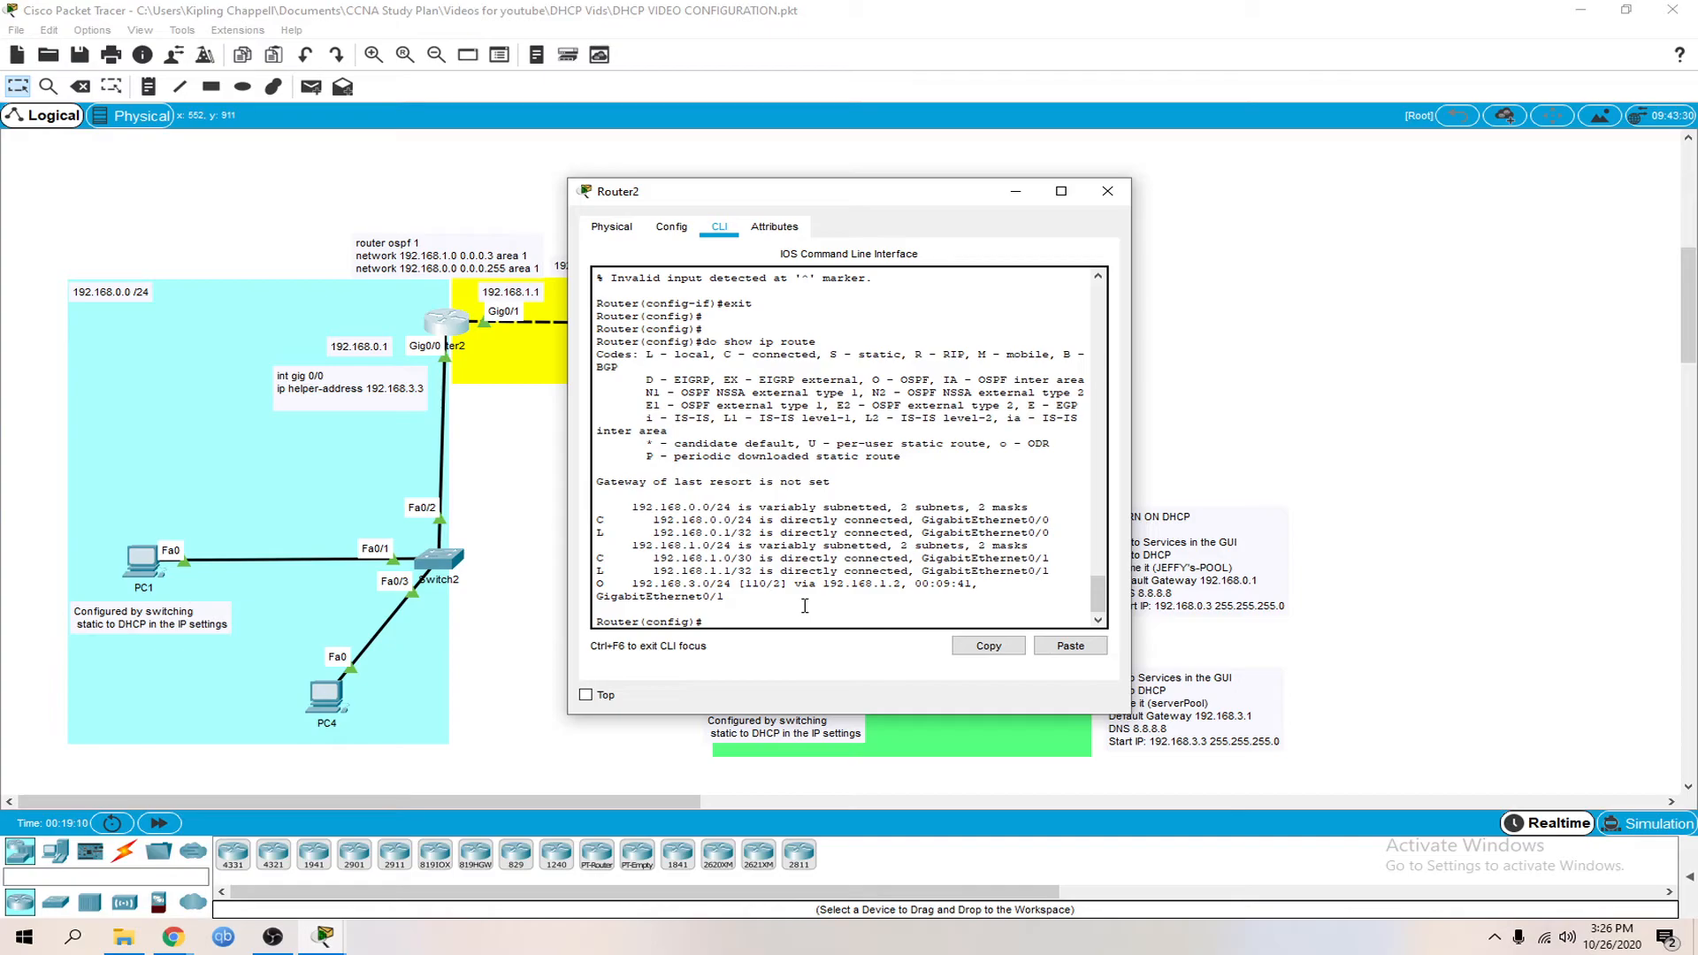
drag(626, 584, 778, 609)
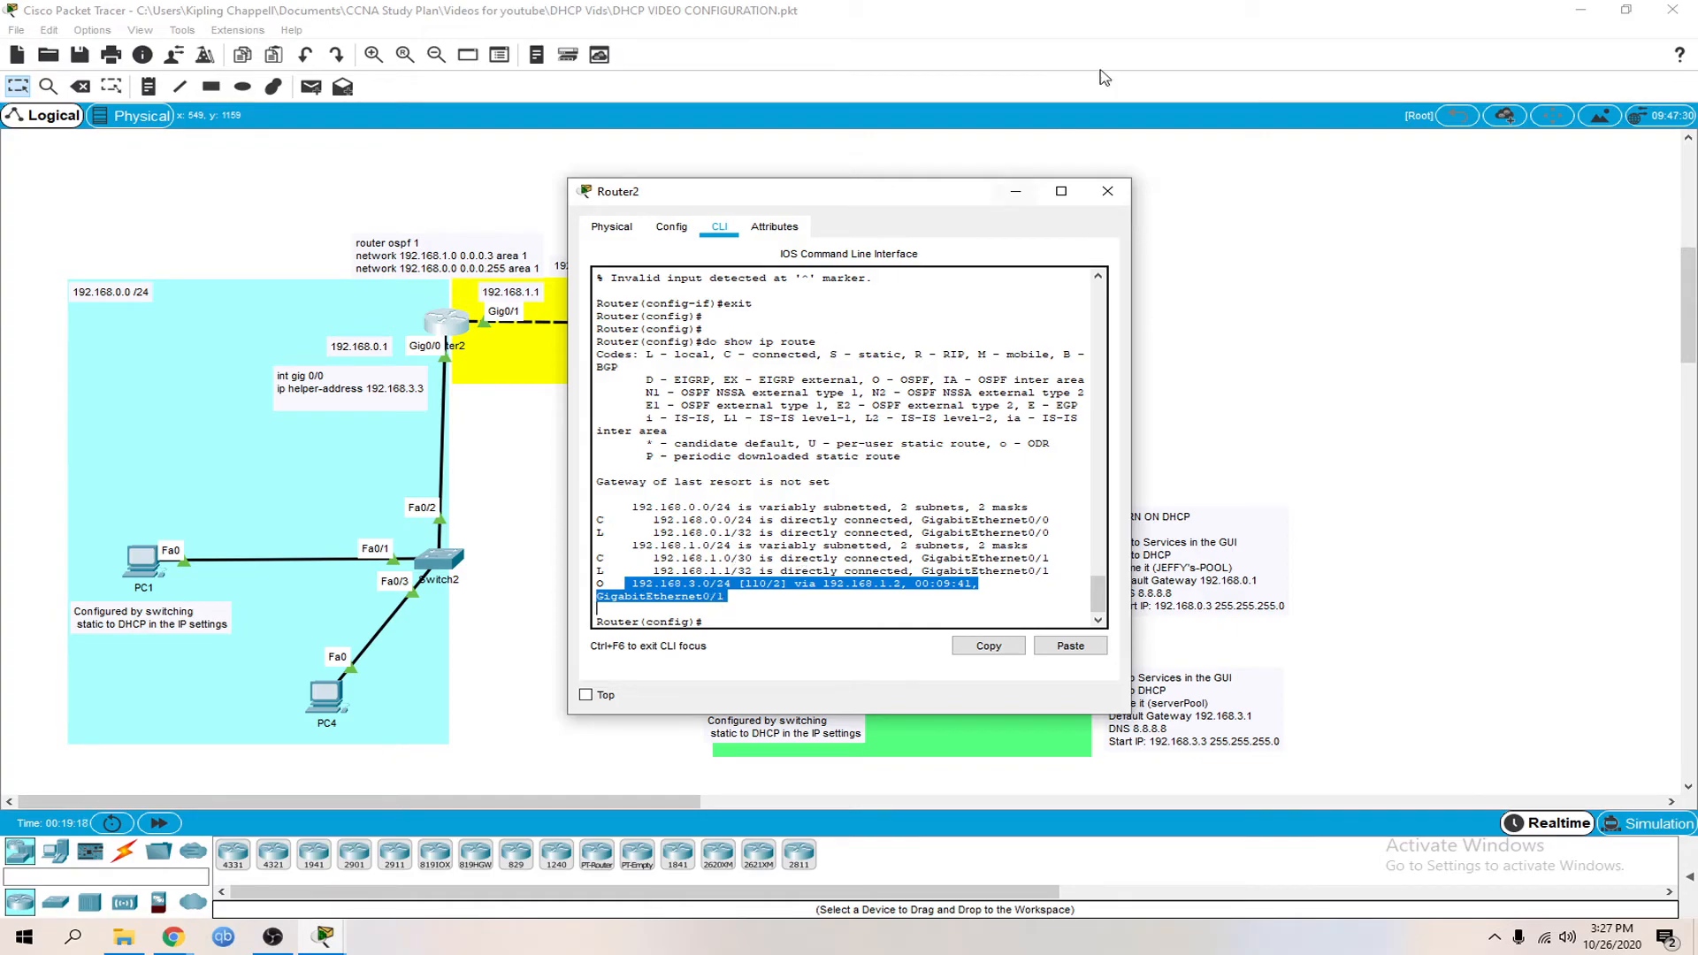
click(1108, 191)
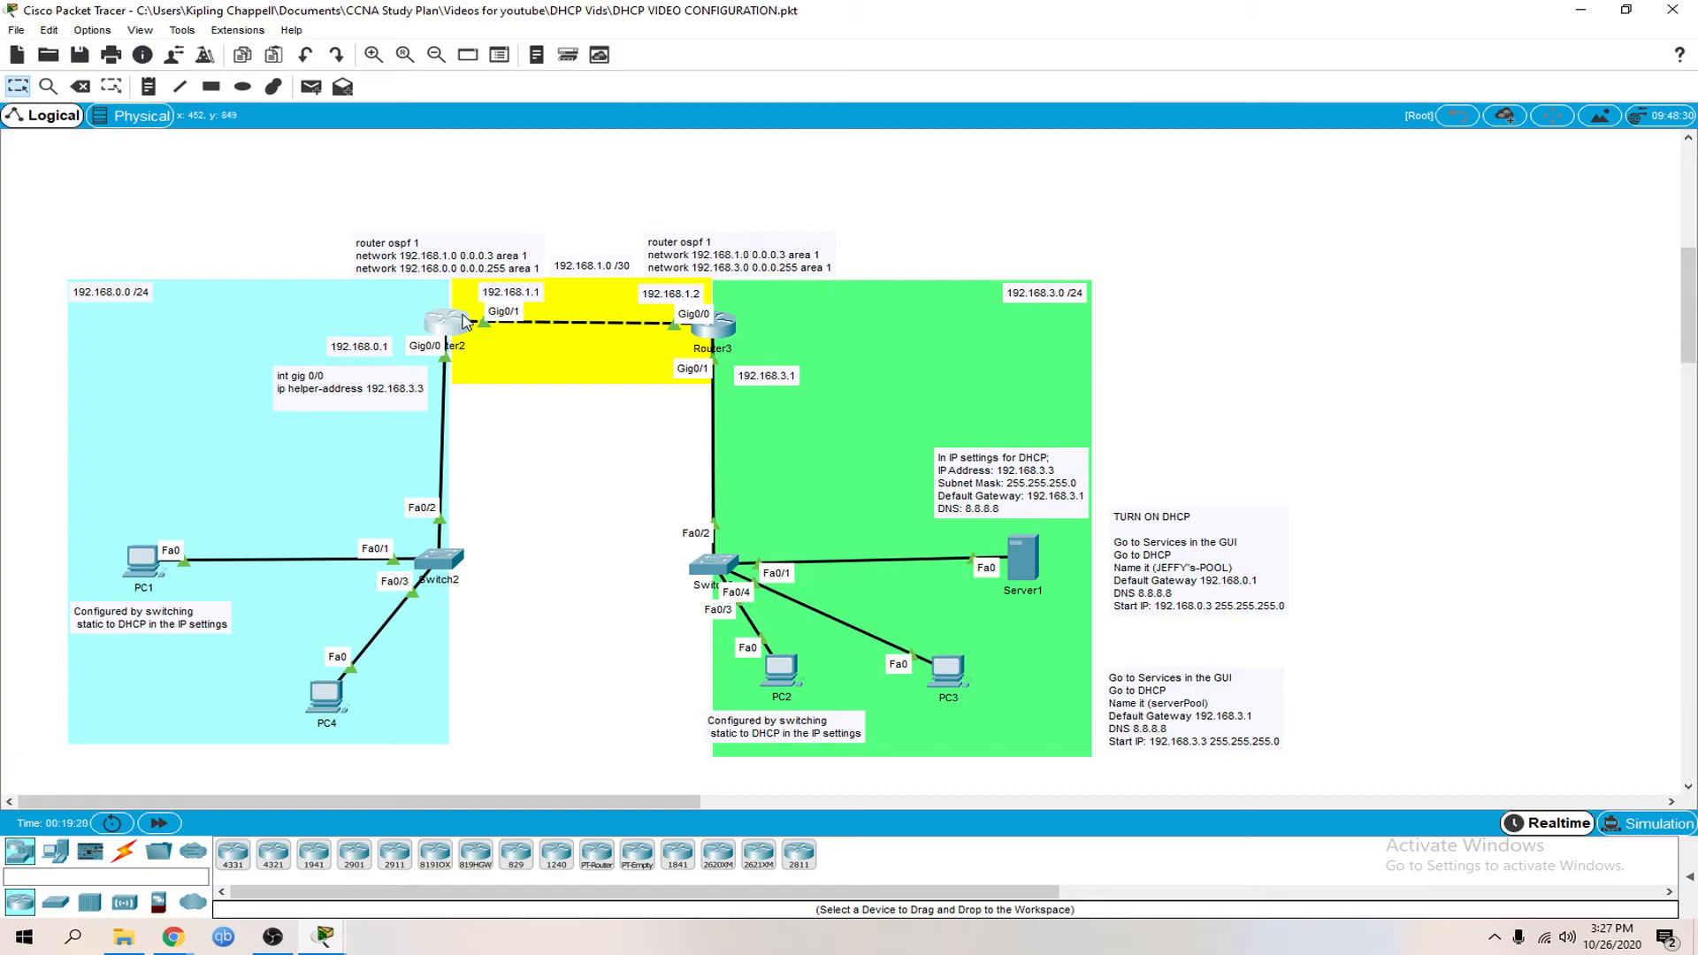
Request a new DHCP lease on PC1 by setting its IP configuration to Static and back to DHCP
mouse_move(716, 328)
mouse_move(1037, 566)
click(133, 570)
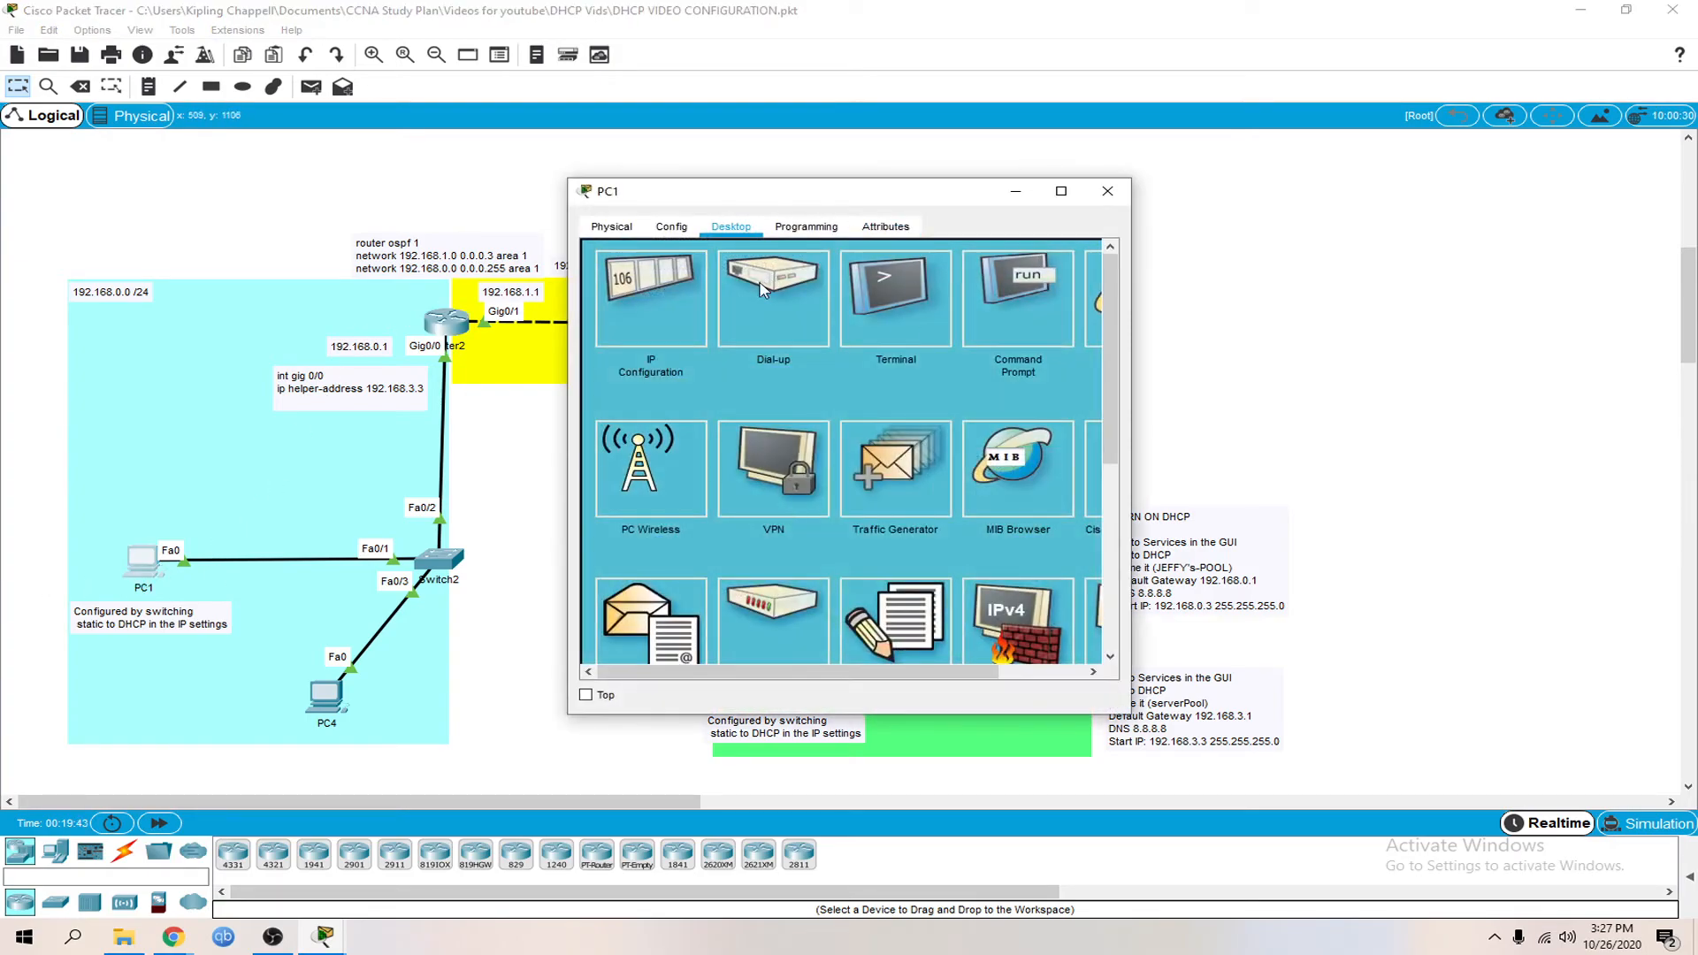
click(661, 321)
click(747, 327)
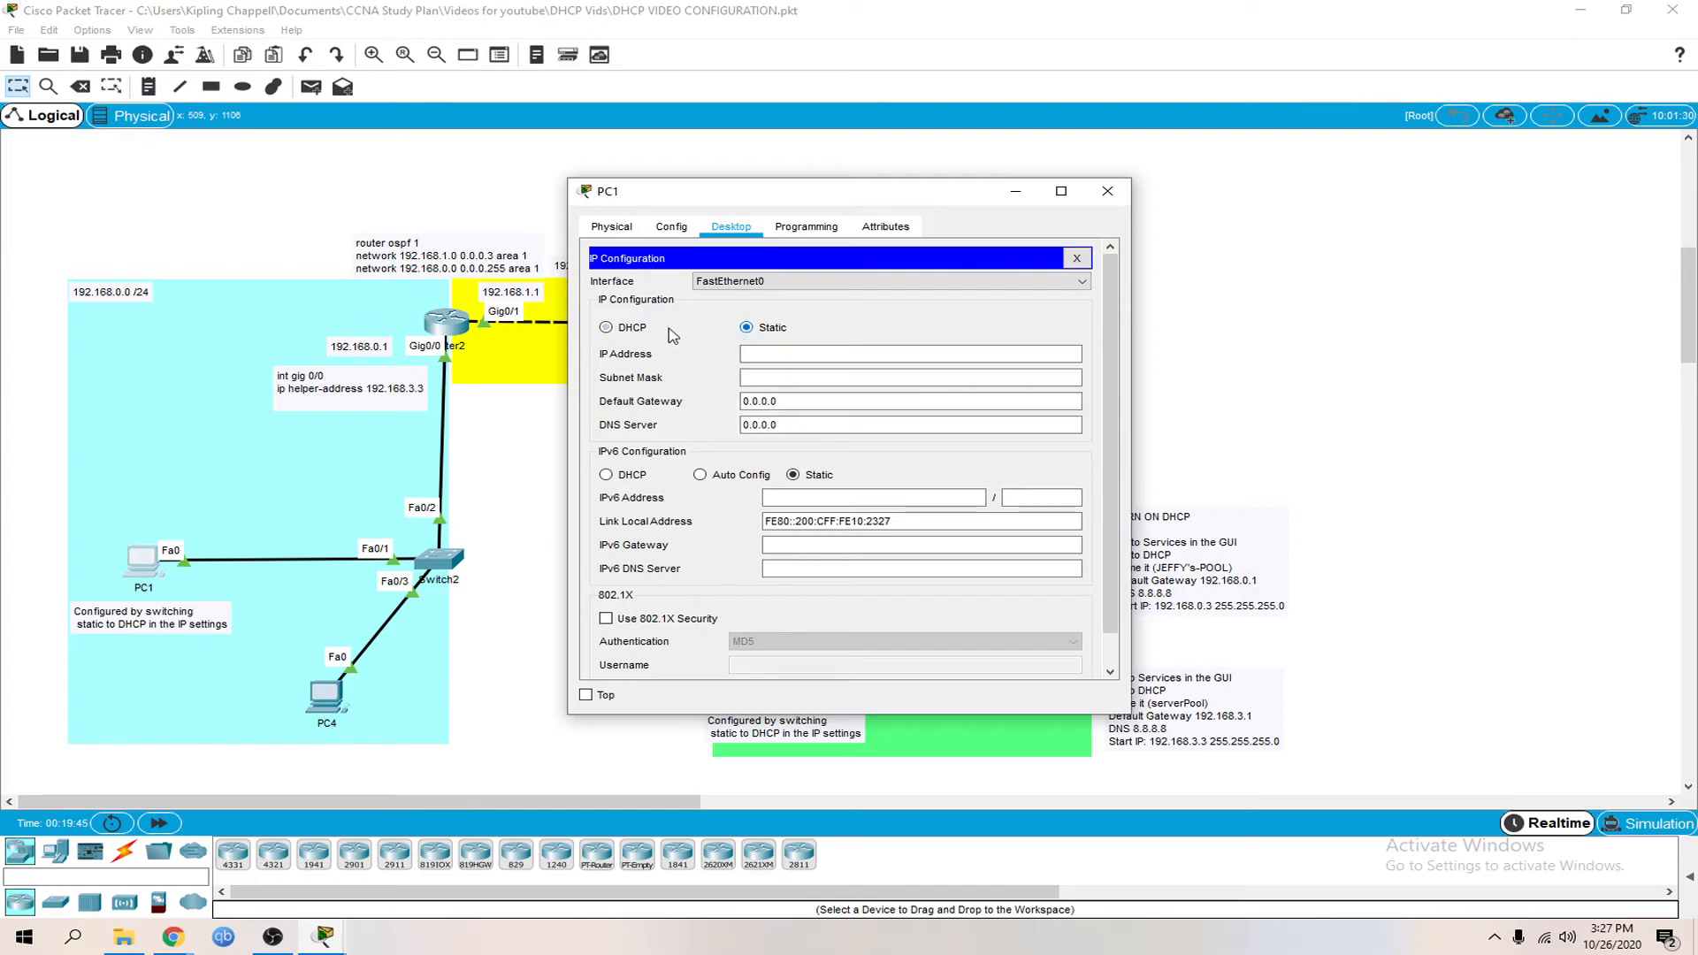
click(606, 329)
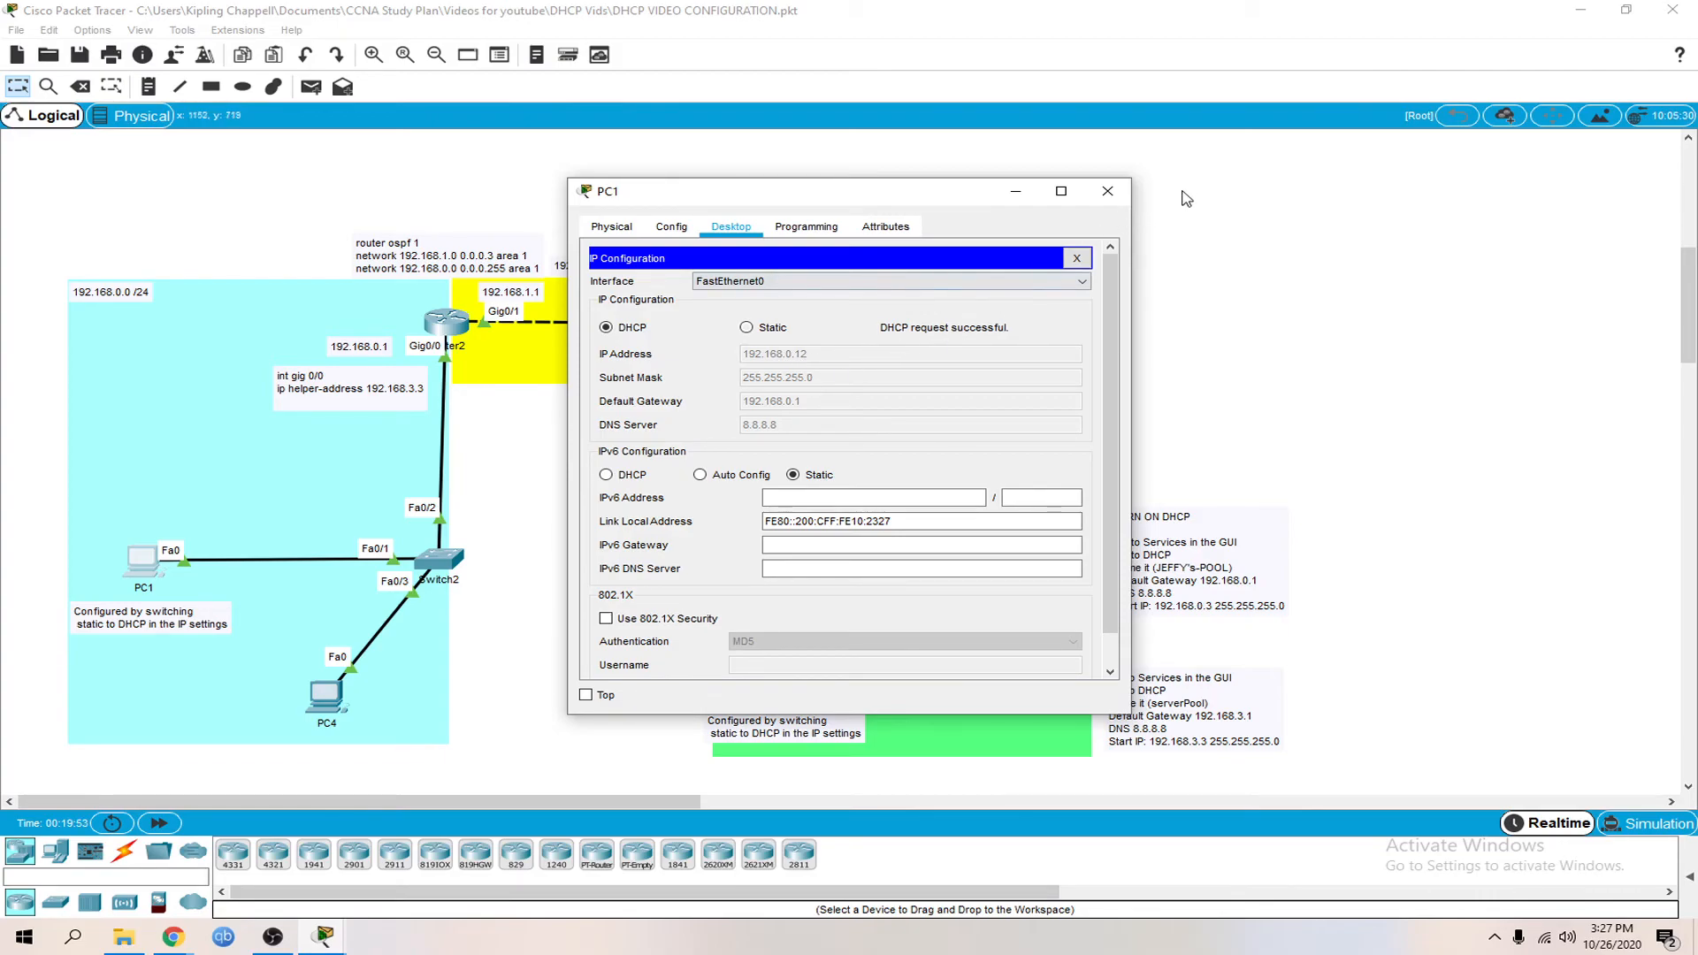
click(1107, 191)
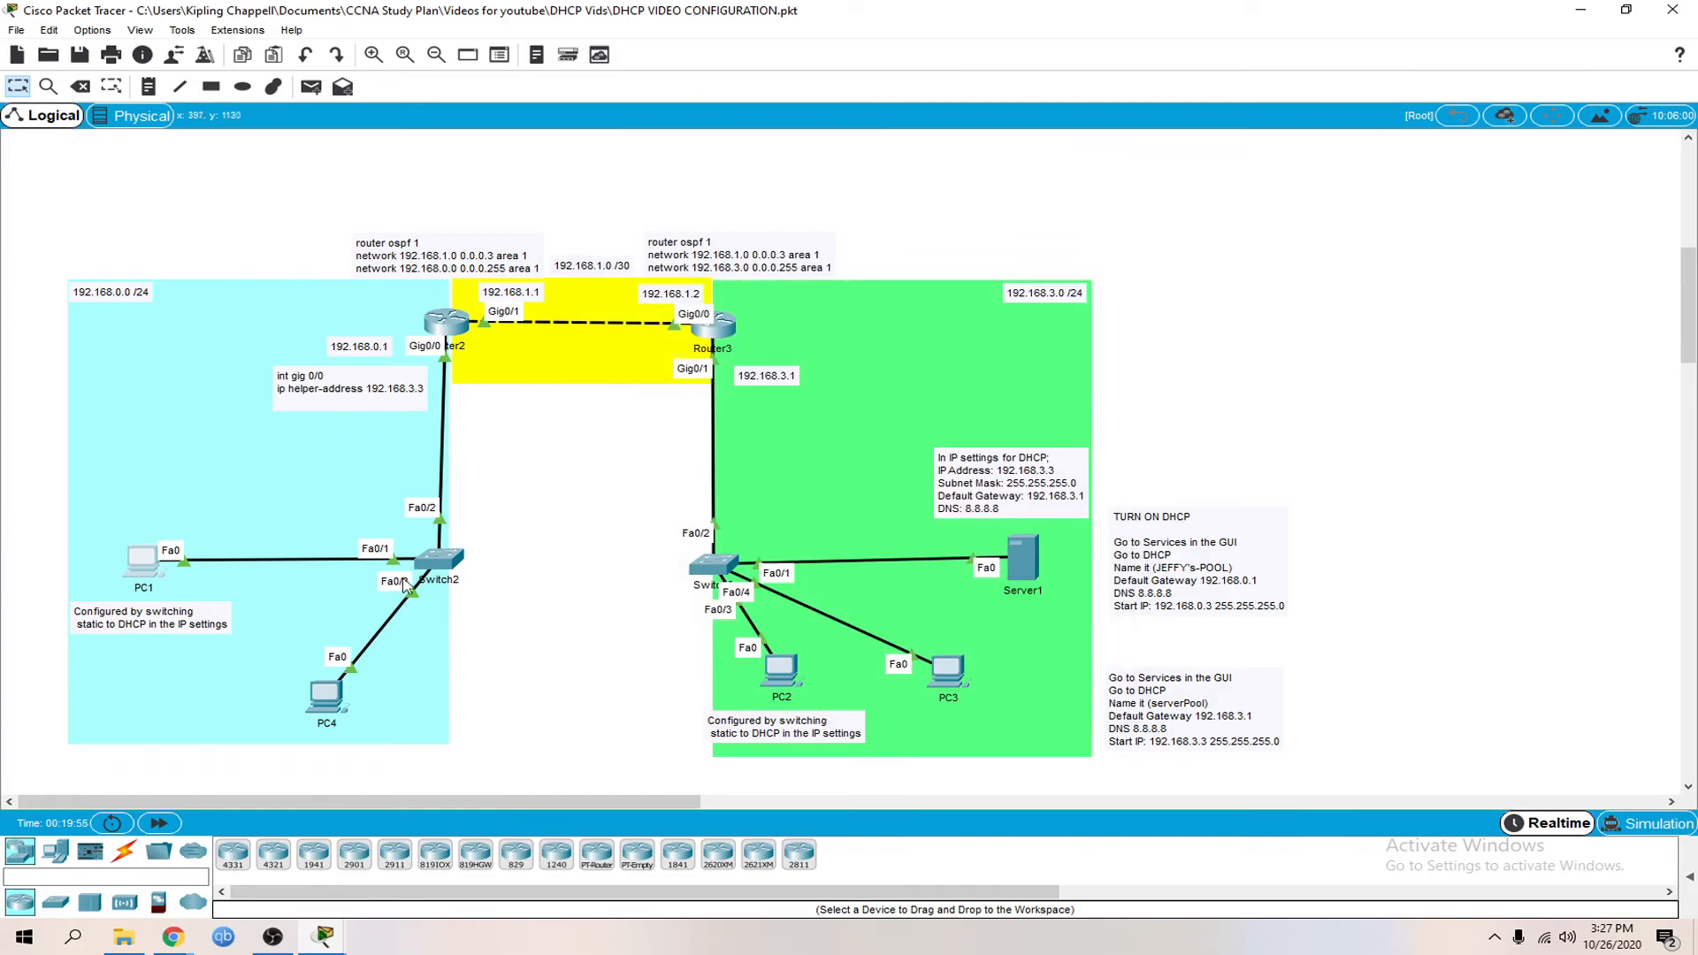
Check PC4's IP configuration and the start IP address of JEFFY'S-POOL in Server1's DHCP service
click(327, 698)
click(654, 348)
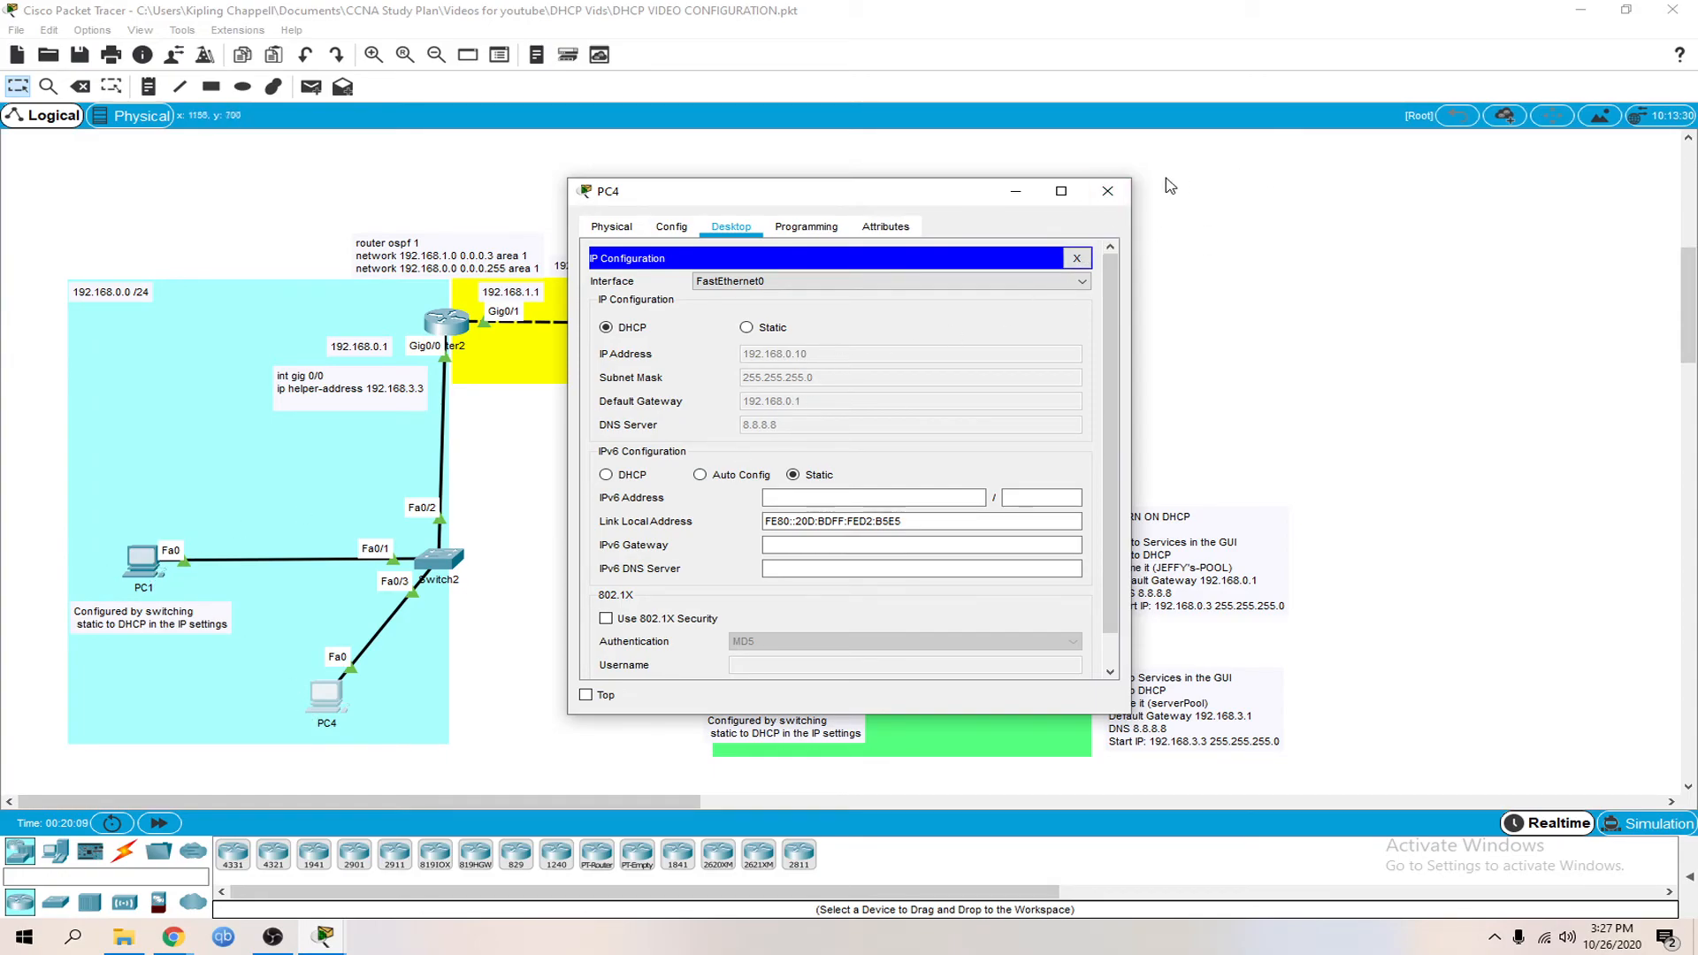
click(1107, 191)
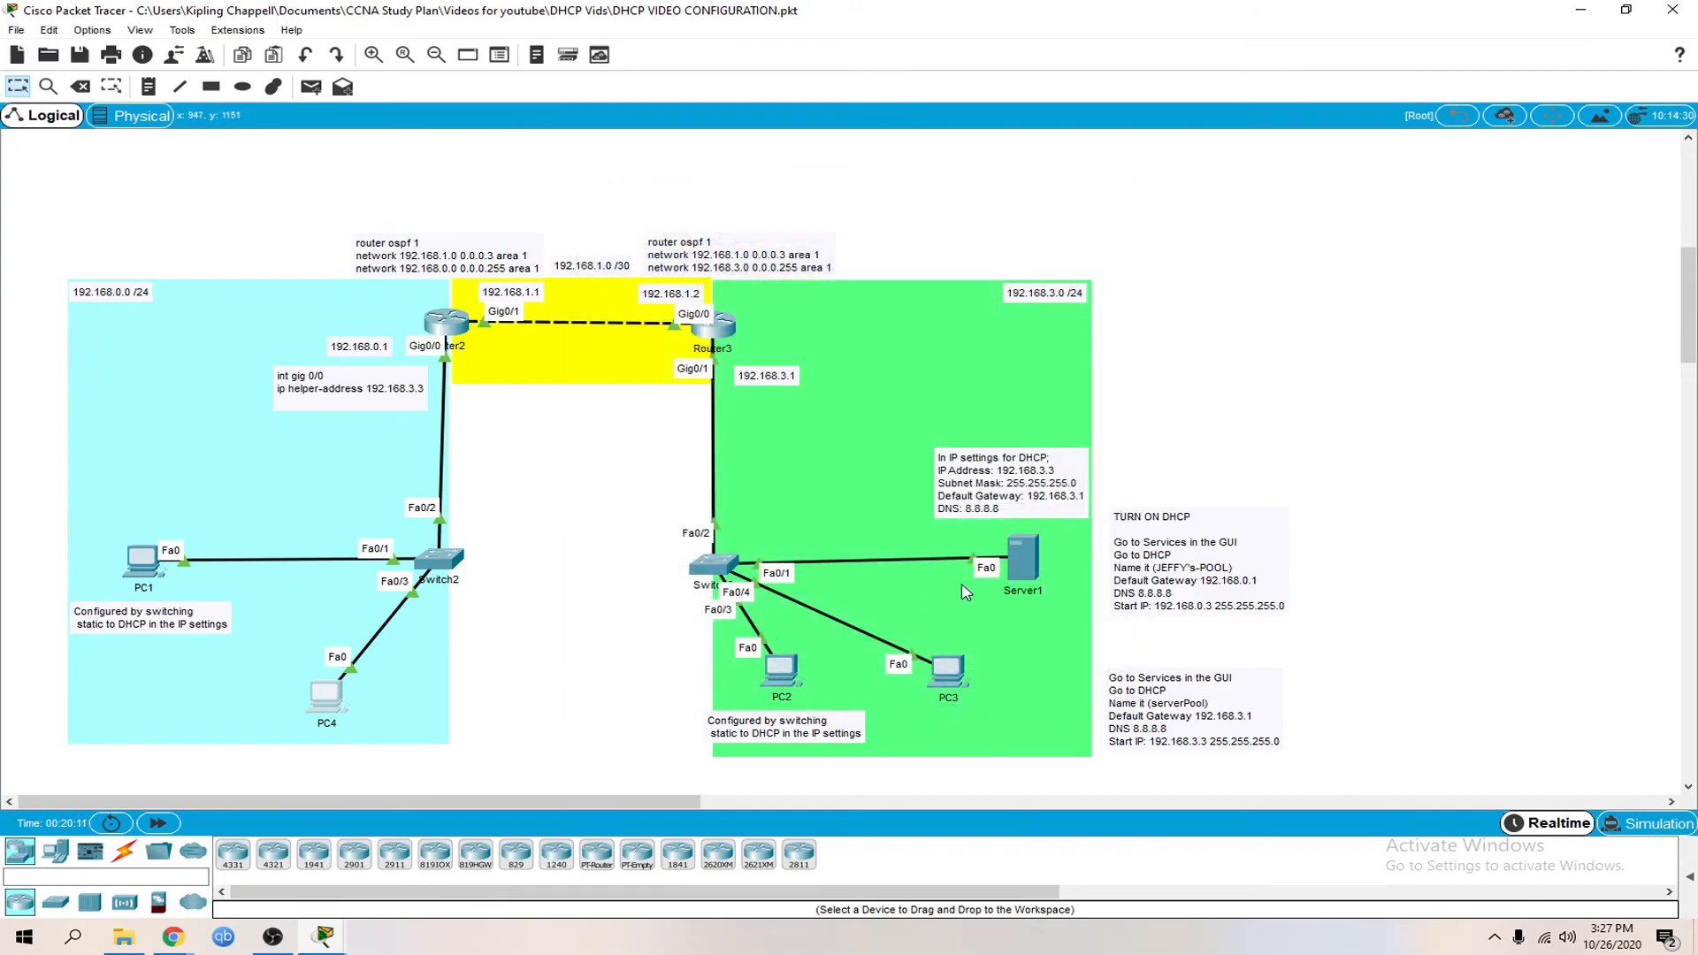
click(1022, 559)
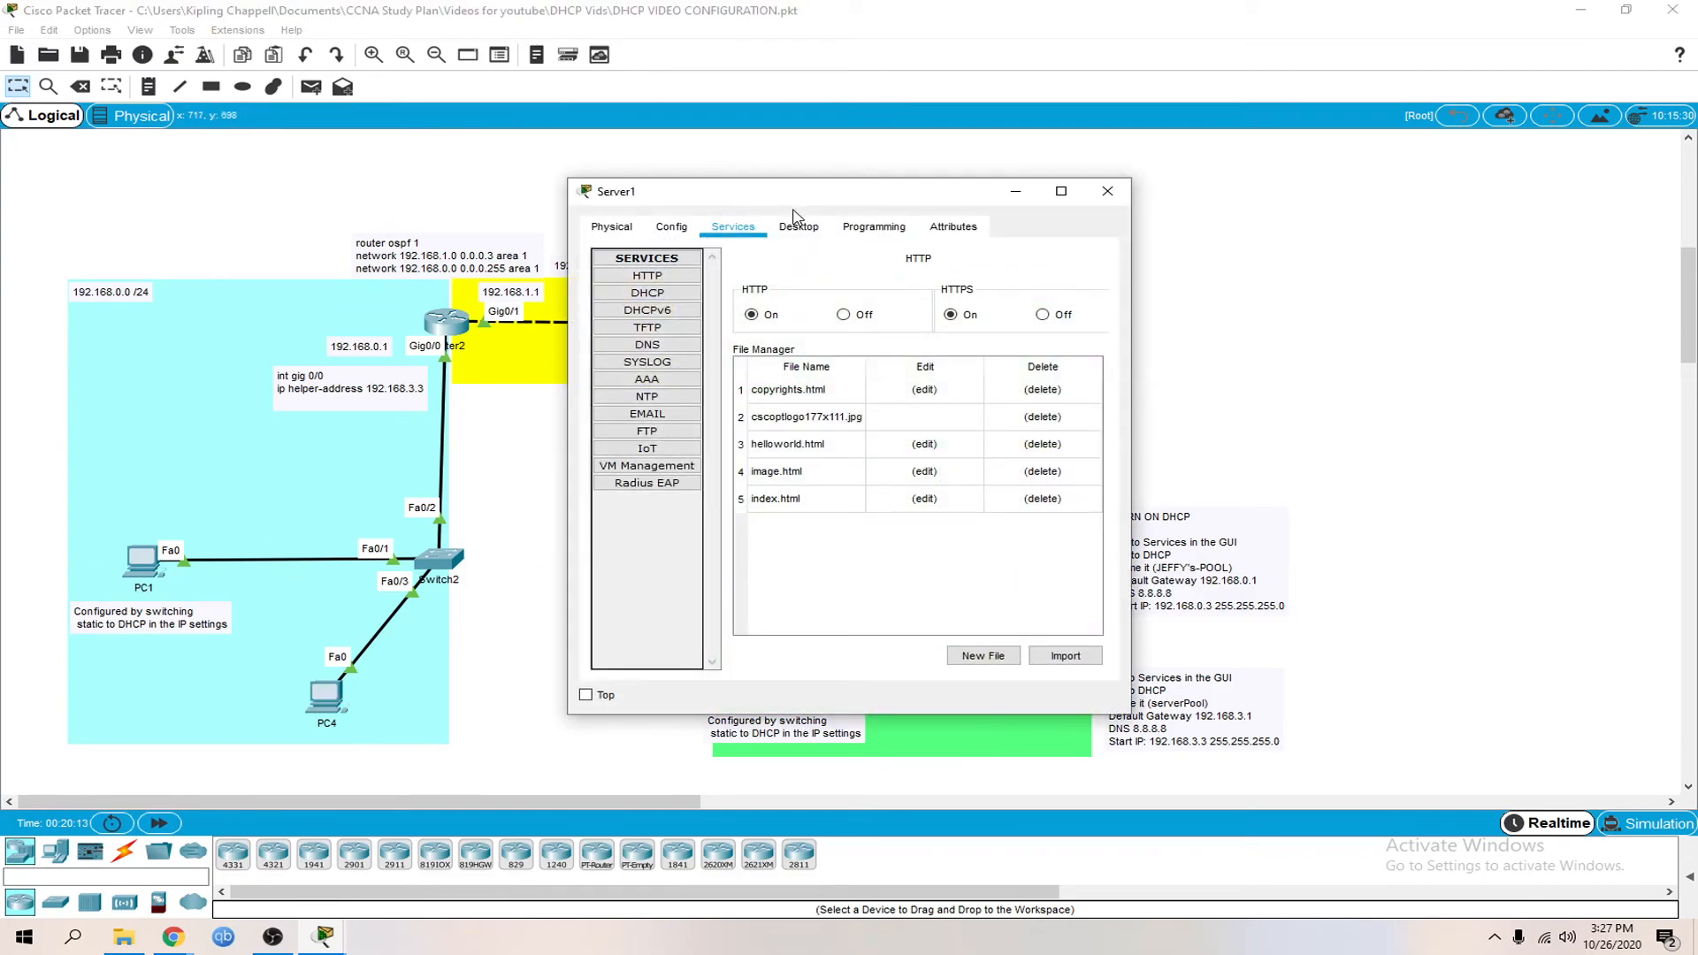
click(650, 293)
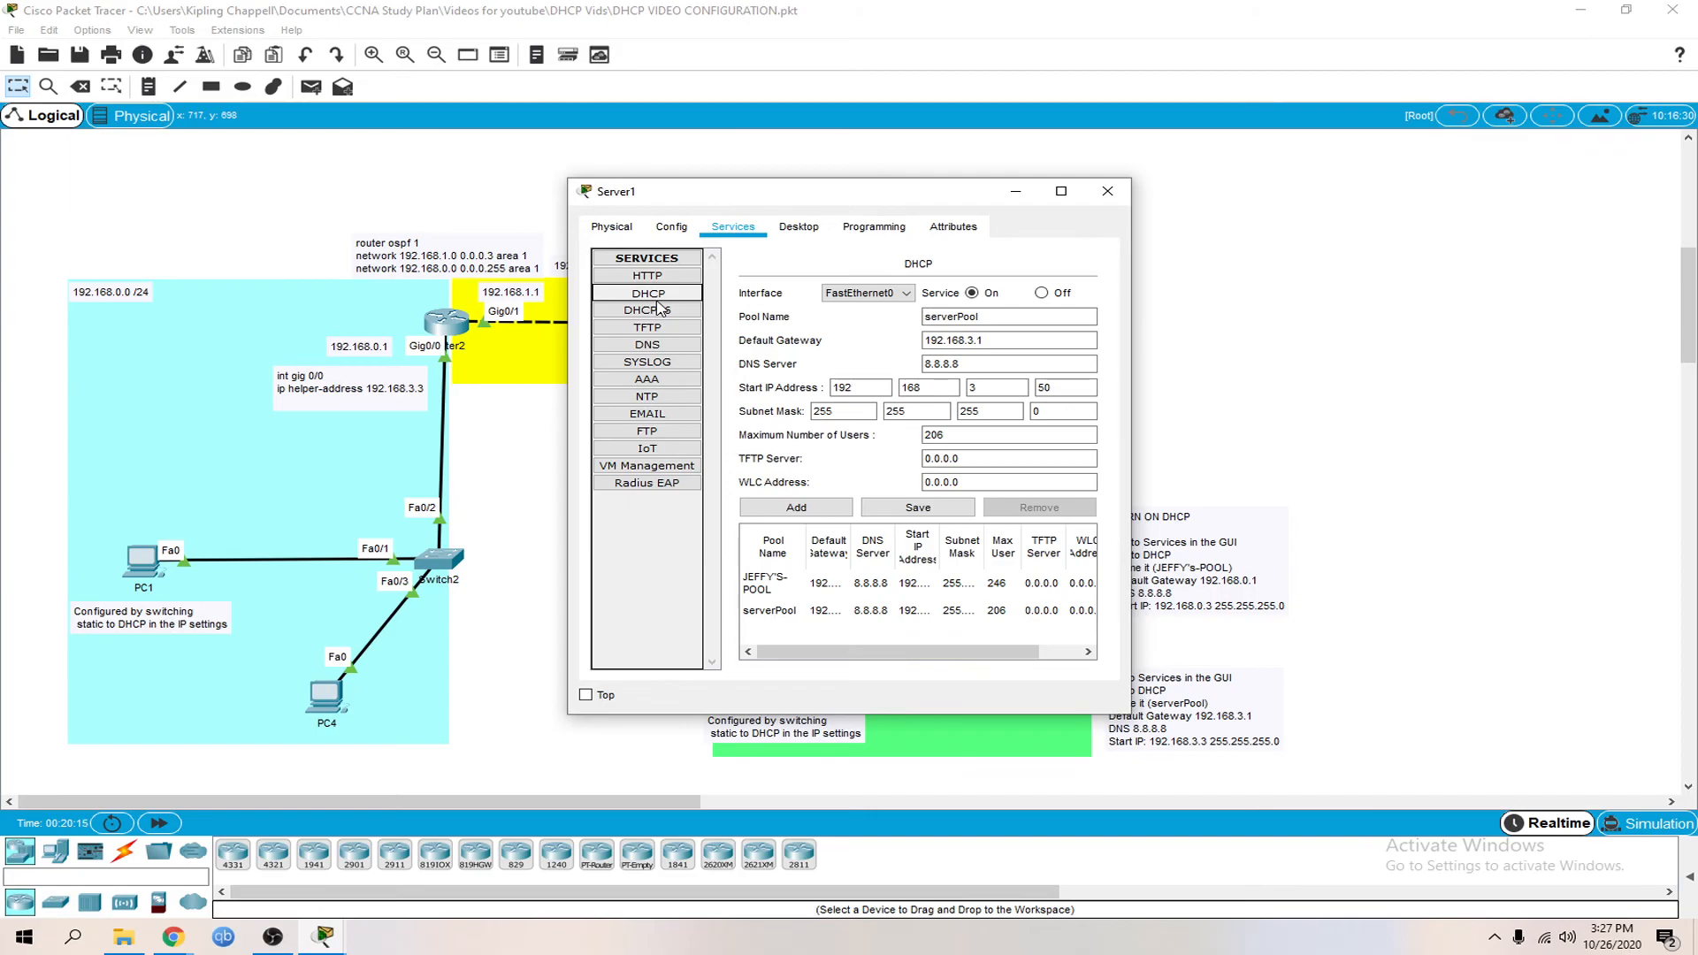
click(854, 588)
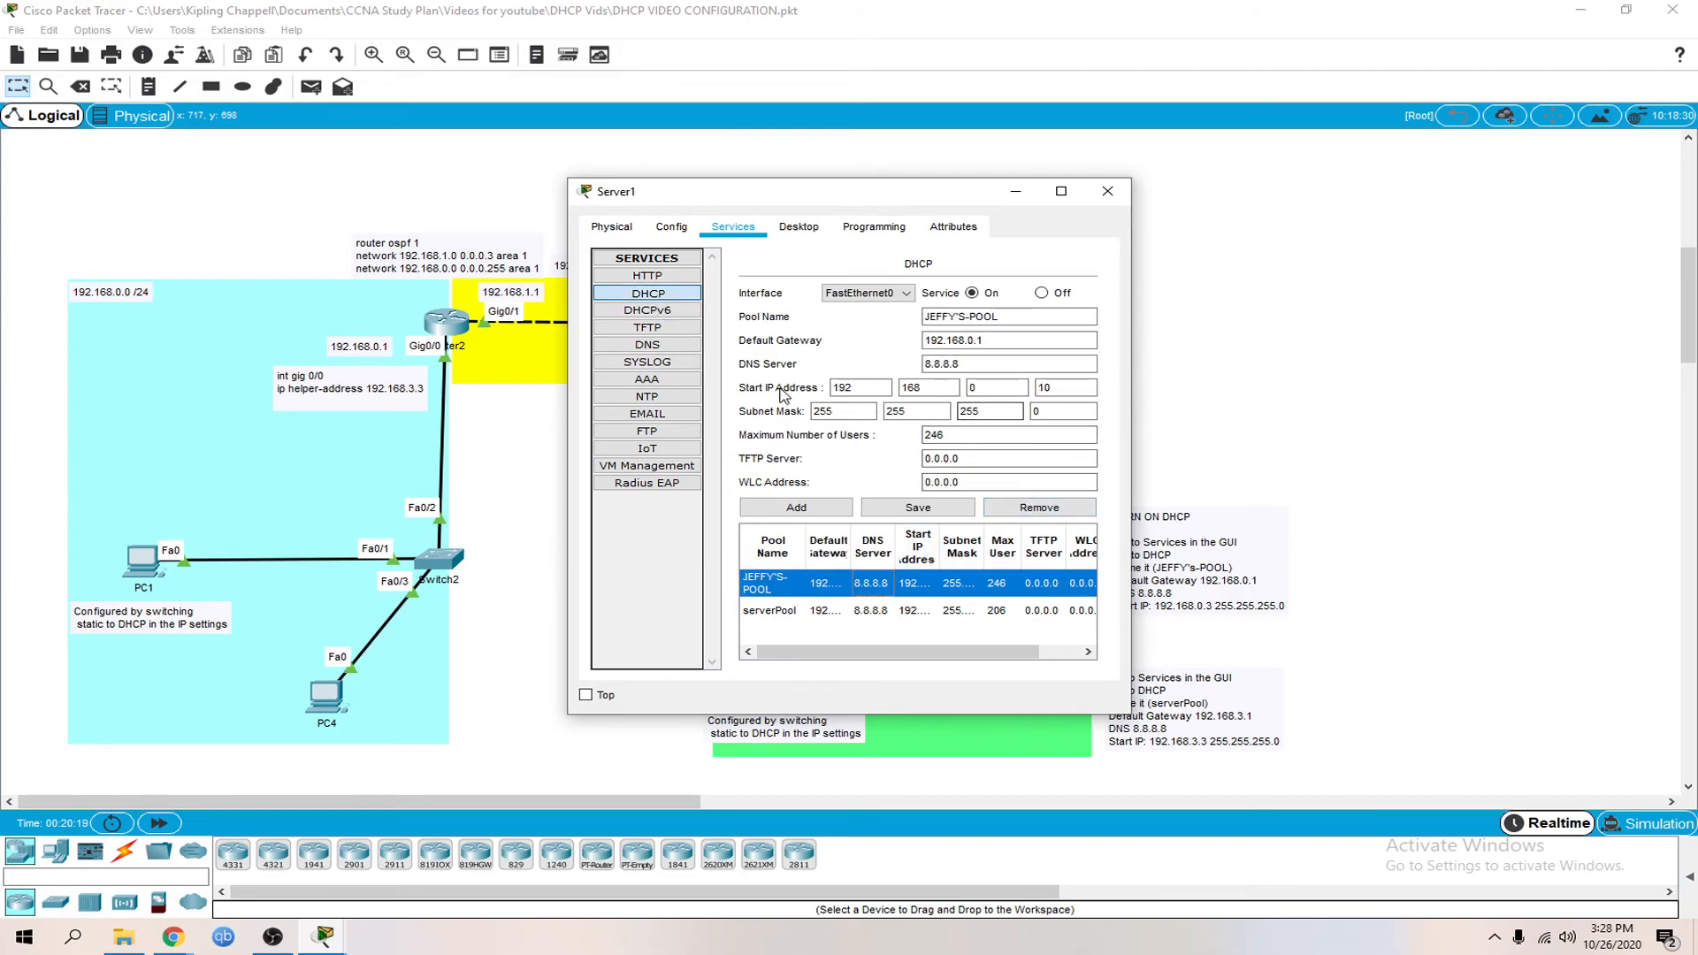
click(1065, 387)
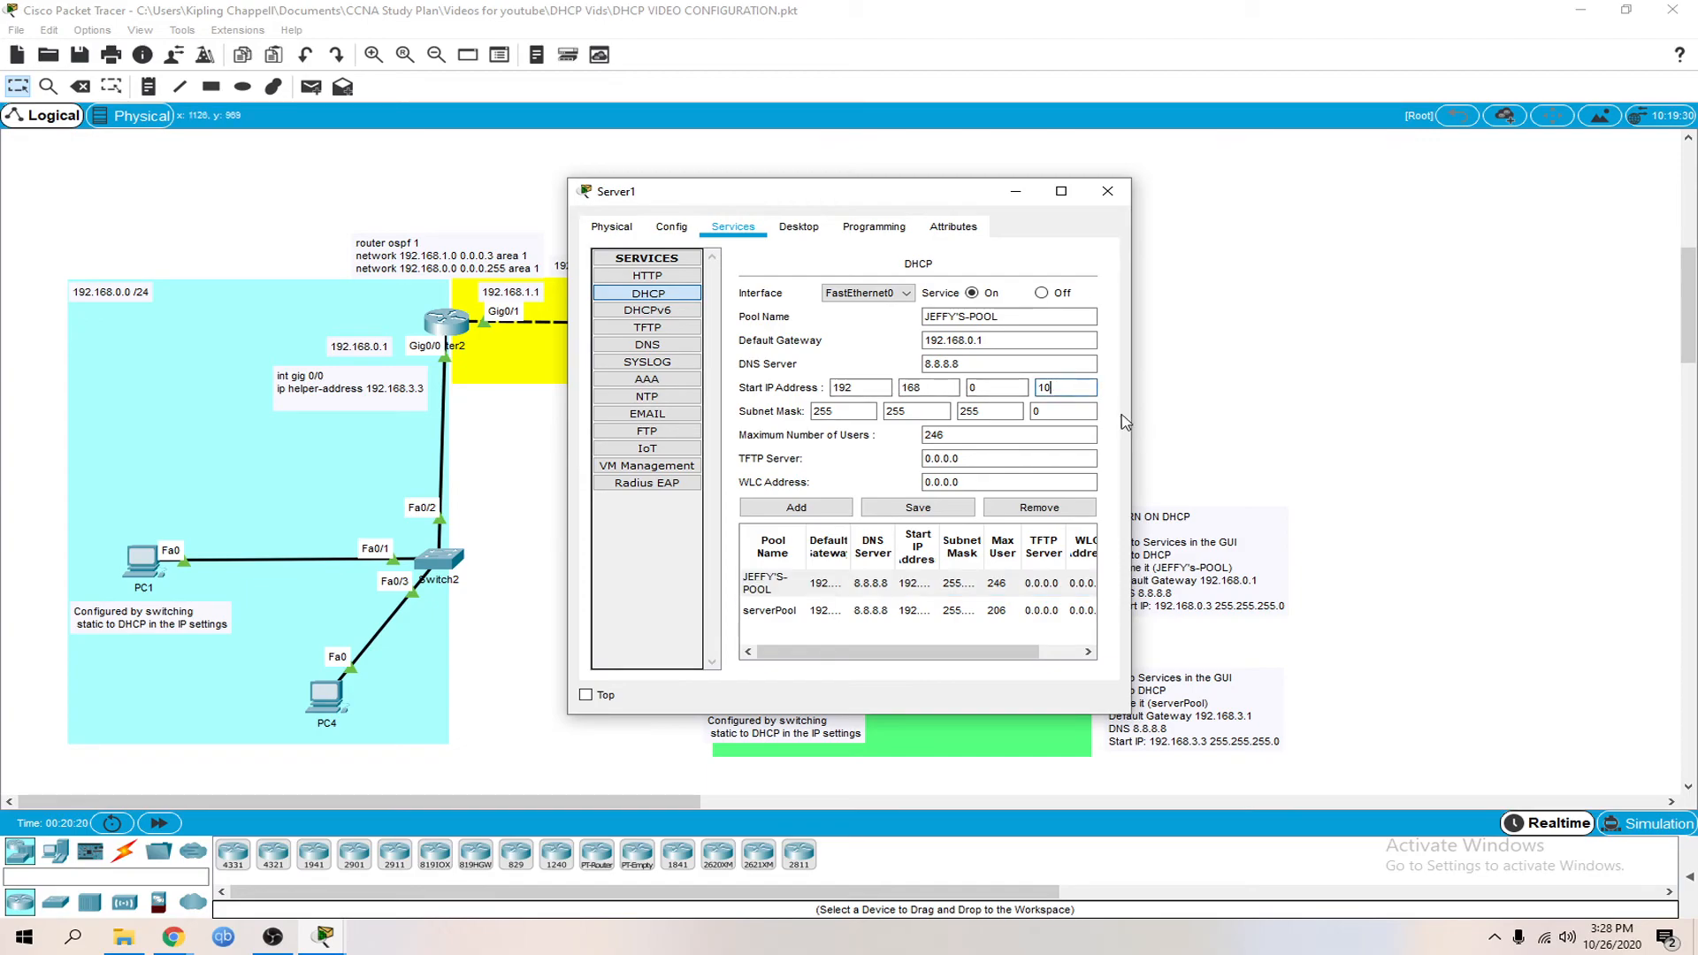
Compare the DHCP-assigned addresses of PC4 and PC1 with the start address of JEFFY'S-POOL
click(329, 699)
click(641, 333)
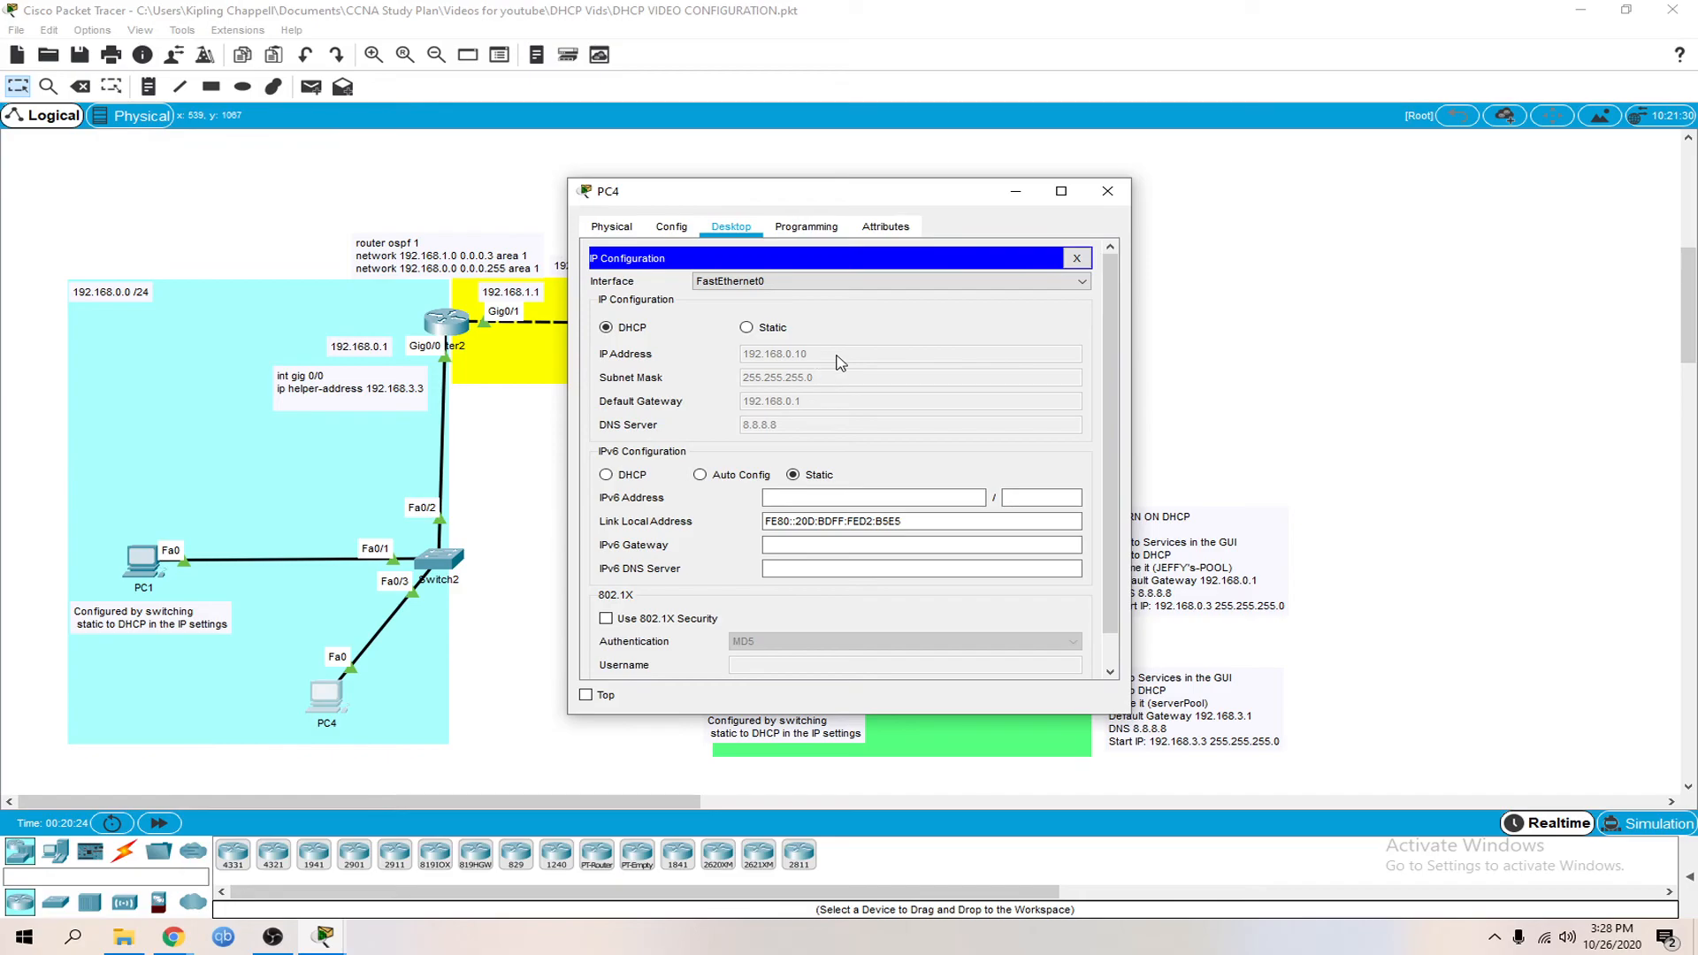
click(152, 555)
click(644, 310)
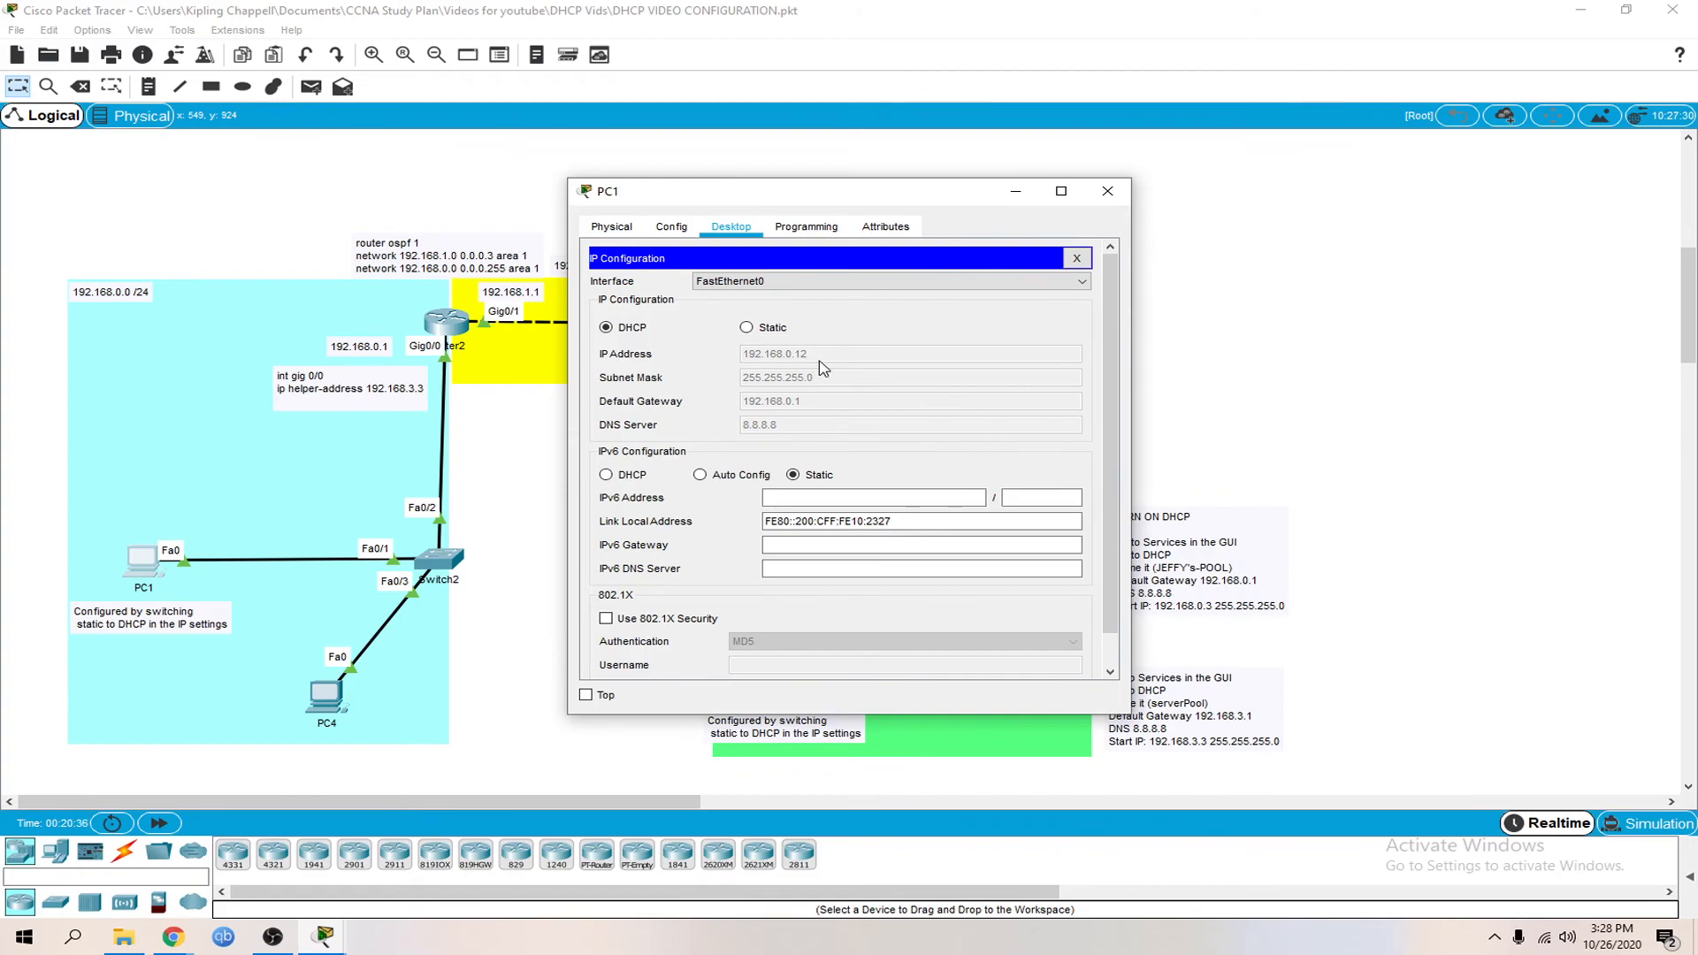
click(1108, 191)
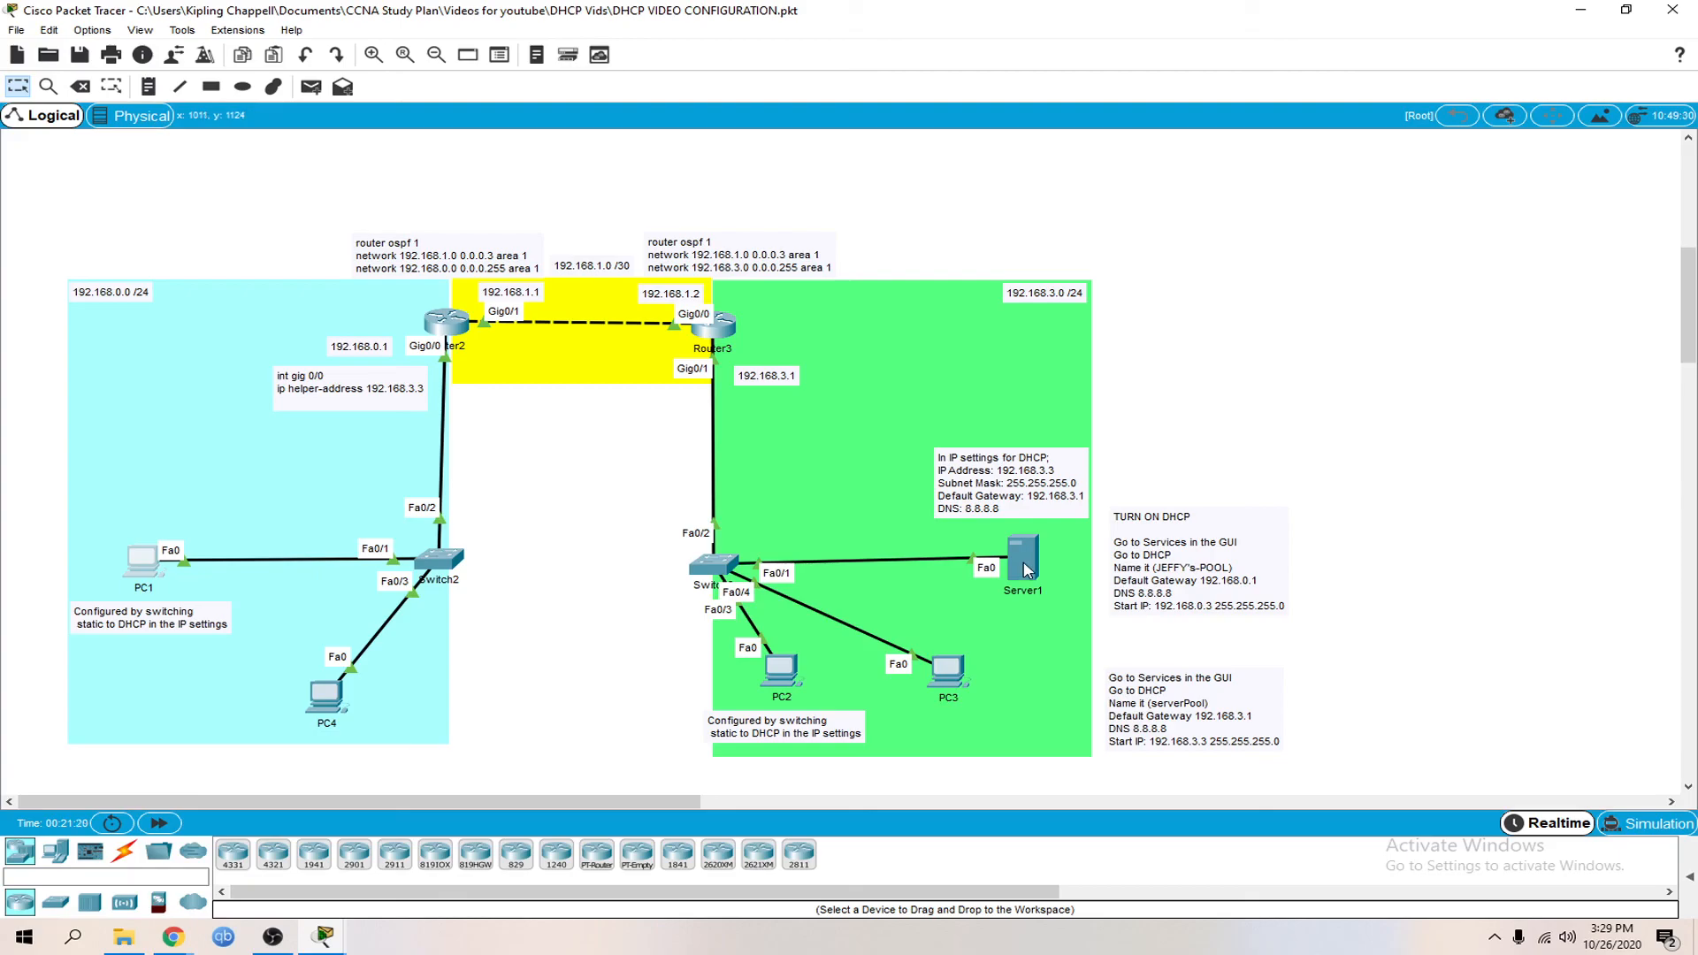
mouse_move(1026, 571)
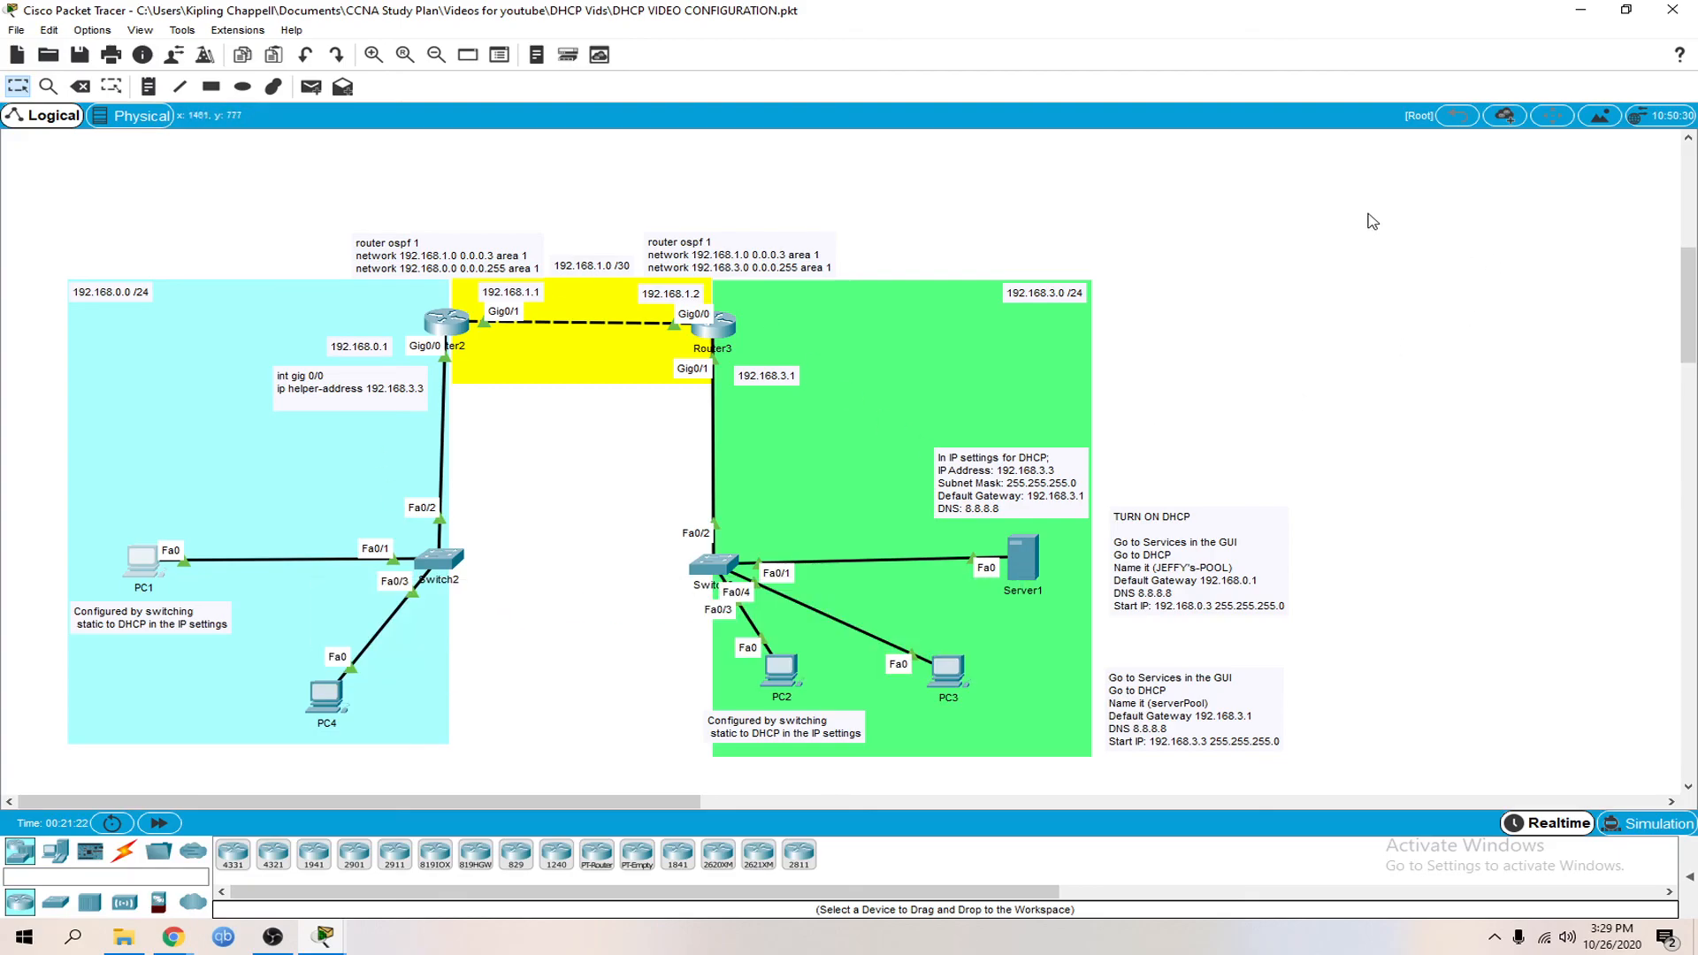